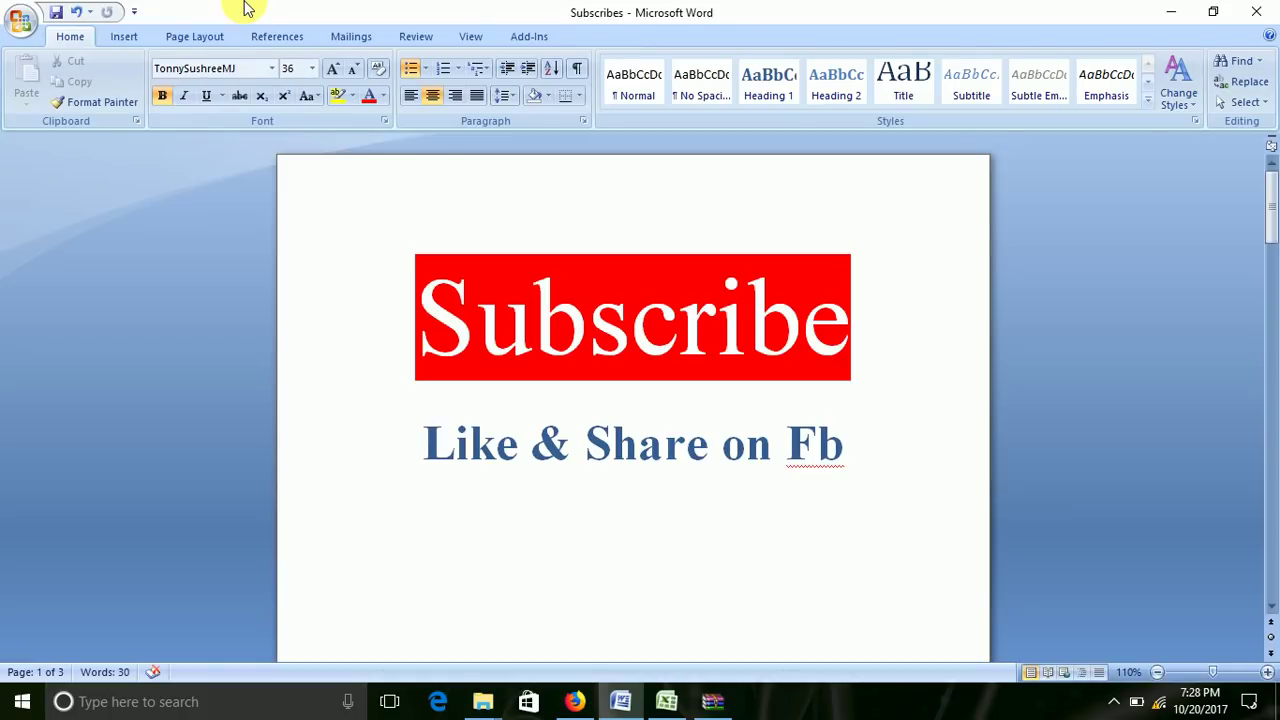
- Scroll through page 2's Microsoft Excel formula topics in Word, then switch to the Excel workbook
{"action": "scroll", "coordinate": [589, 386], "scroll_direction": "down", "scroll_amount": 12}
{"action": "scroll", "coordinate": [614, 360], "scroll_direction": "down", "scroll_amount": 5}
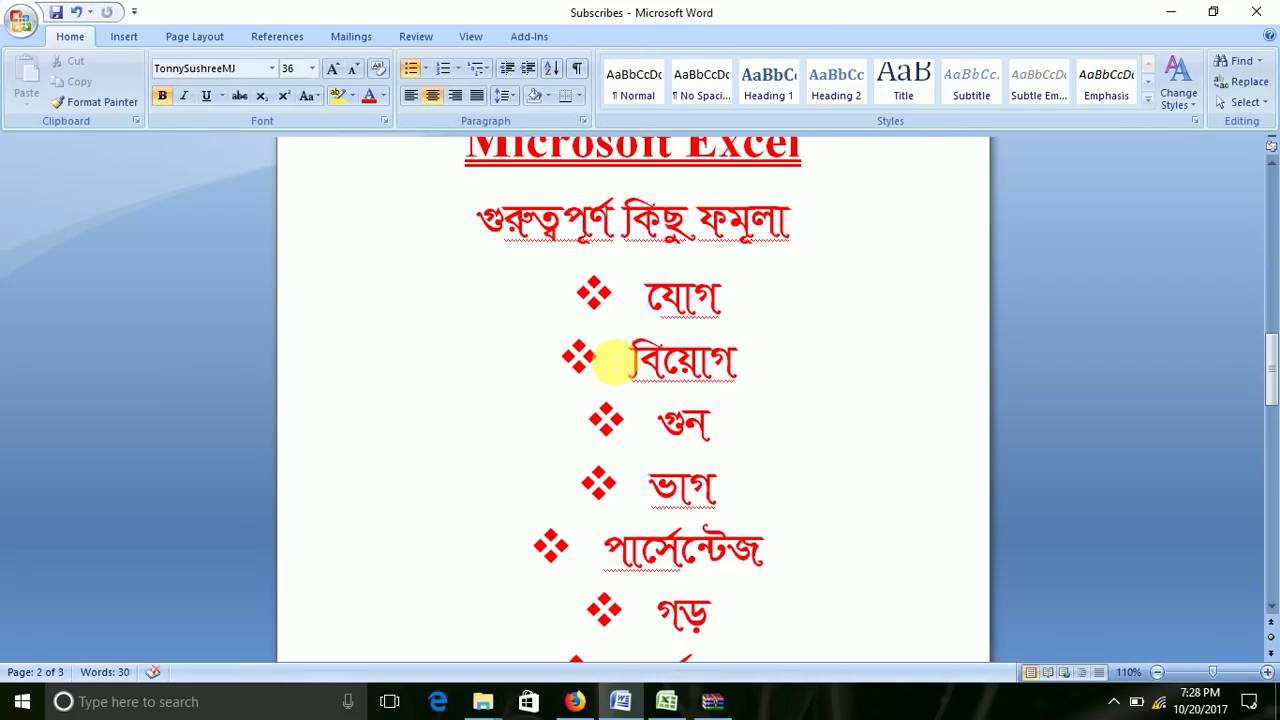
{"action": "scroll", "coordinate": [664, 446], "scroll_direction": "down", "scroll_amount": 2}
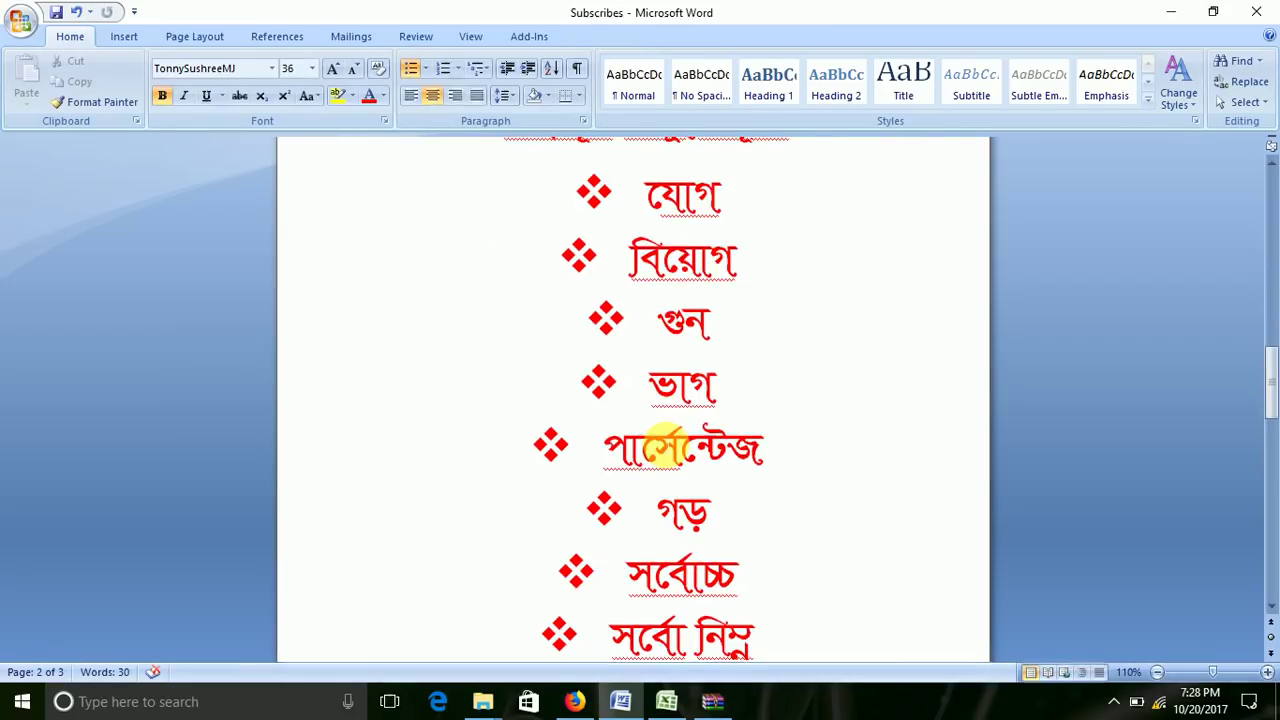
{"action": "scroll", "coordinate": [664, 446], "scroll_direction": "down", "scroll_amount": 1}
{"action": "scroll", "coordinate": [651, 466], "scroll_direction": "down", "scroll_amount": 1}
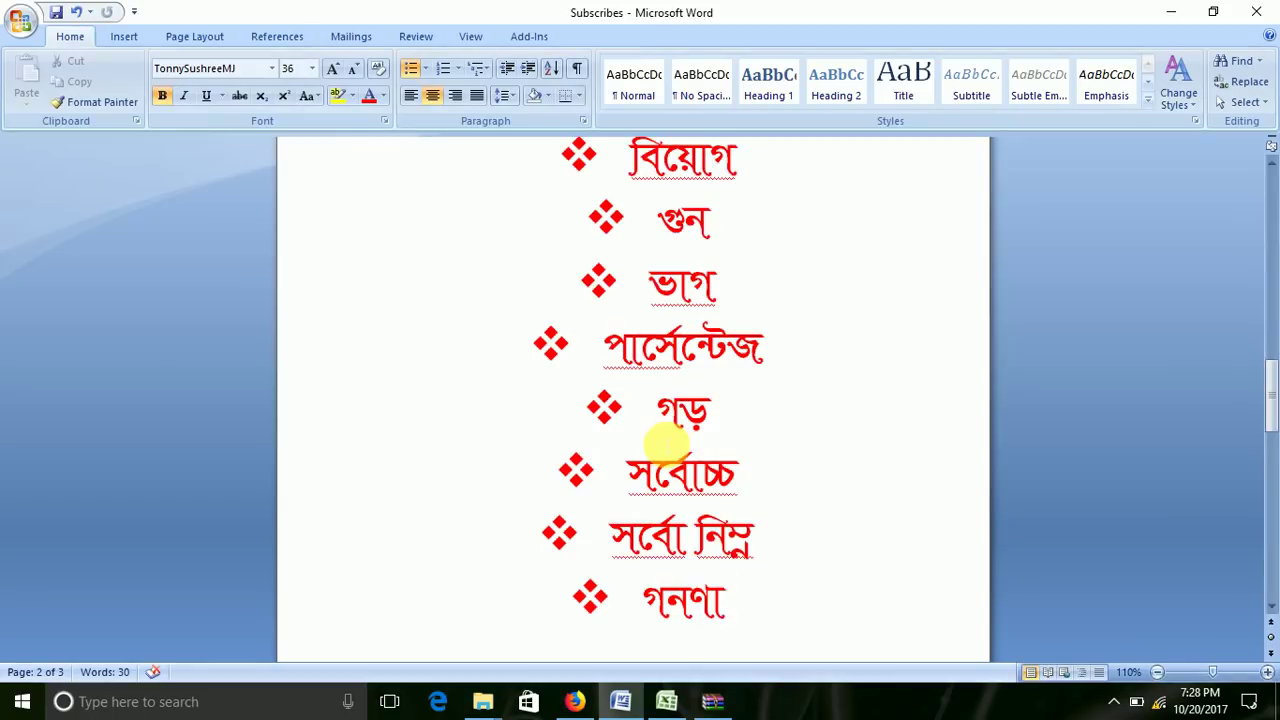
{"action": "scroll", "coordinate": [665, 440], "scroll_direction": "down", "scroll_amount": 2}
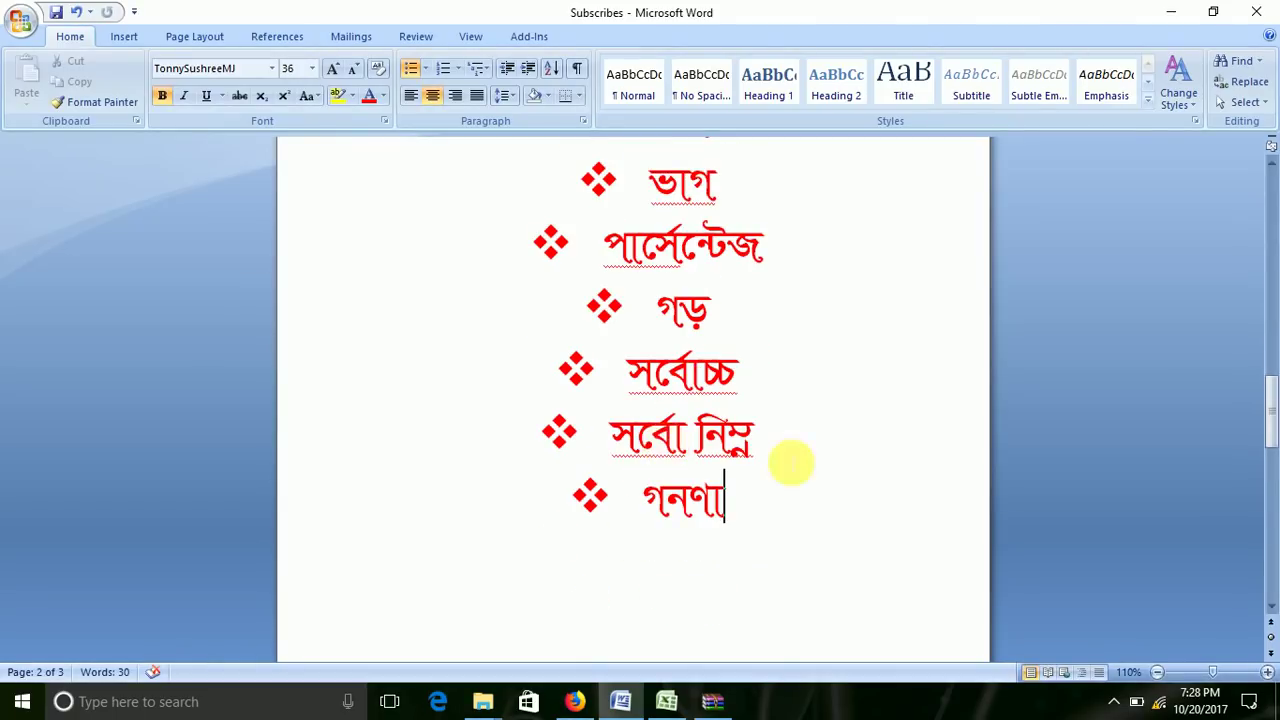
{"action": "scroll", "coordinate": [791, 462], "scroll_direction": "up", "scroll_amount": 9}
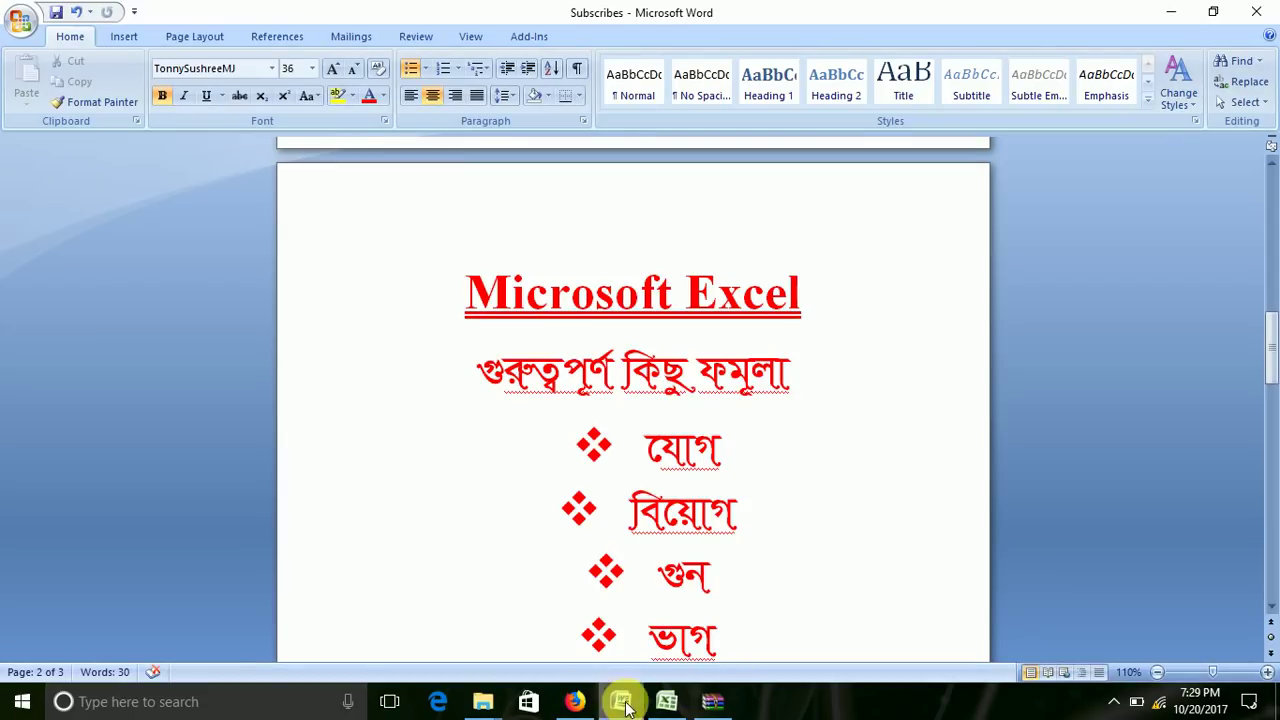
{"action": "left_click", "coordinate": [666, 701]}
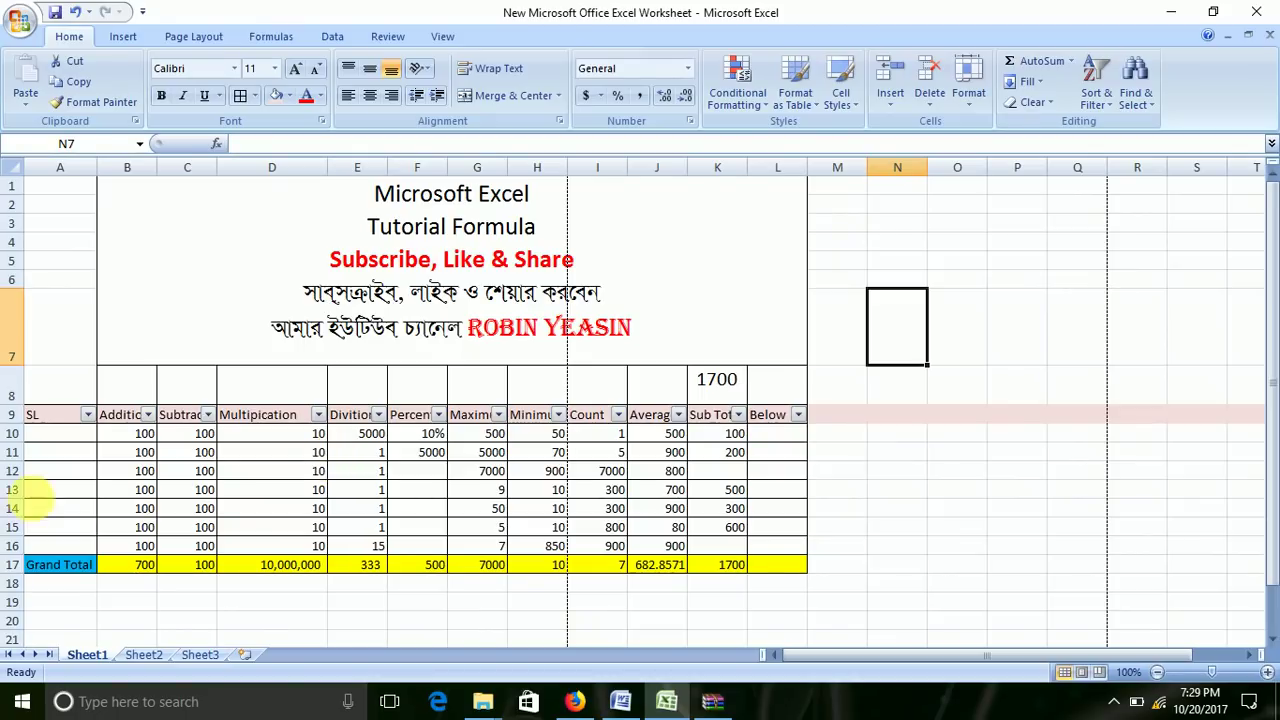
- Clear the seven Addition values in B10:B16
{"action": "left_click", "coordinate": [62, 418]}
{"action": "left_click", "coordinate": [122, 418]}
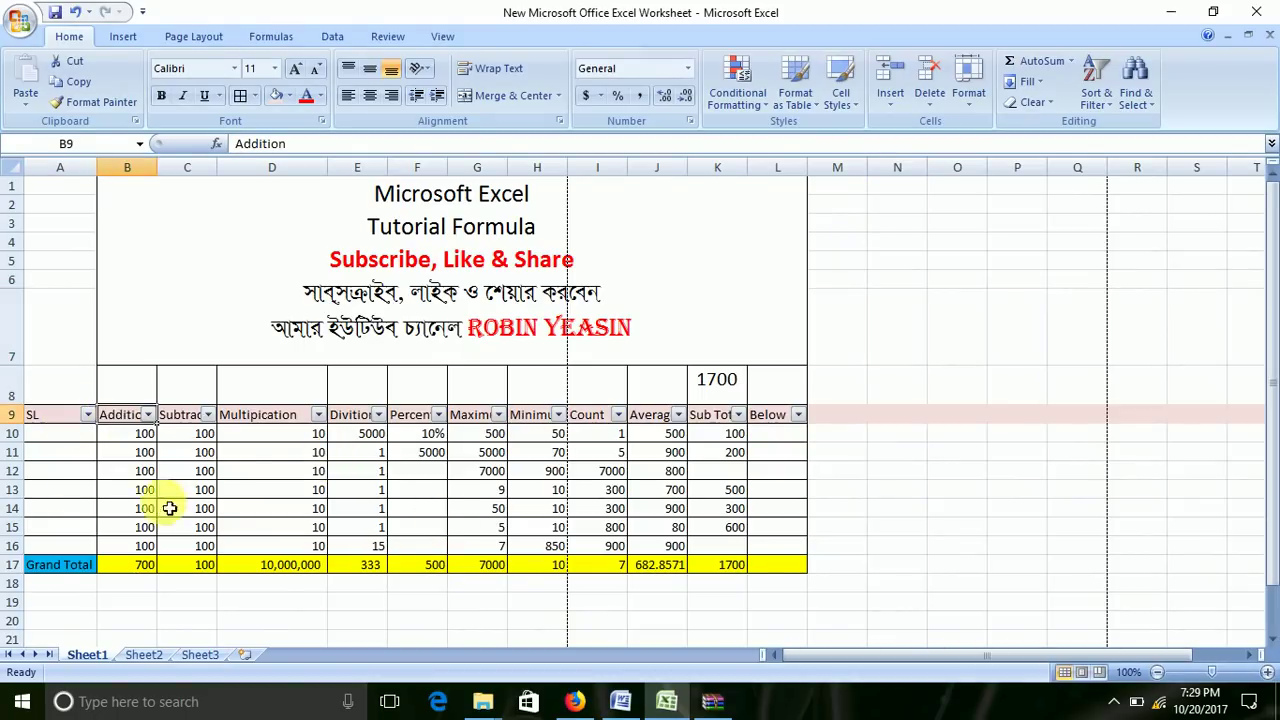
{"action": "left_click_drag", "start_coordinate": [145, 433], "coordinate": [145, 550]}
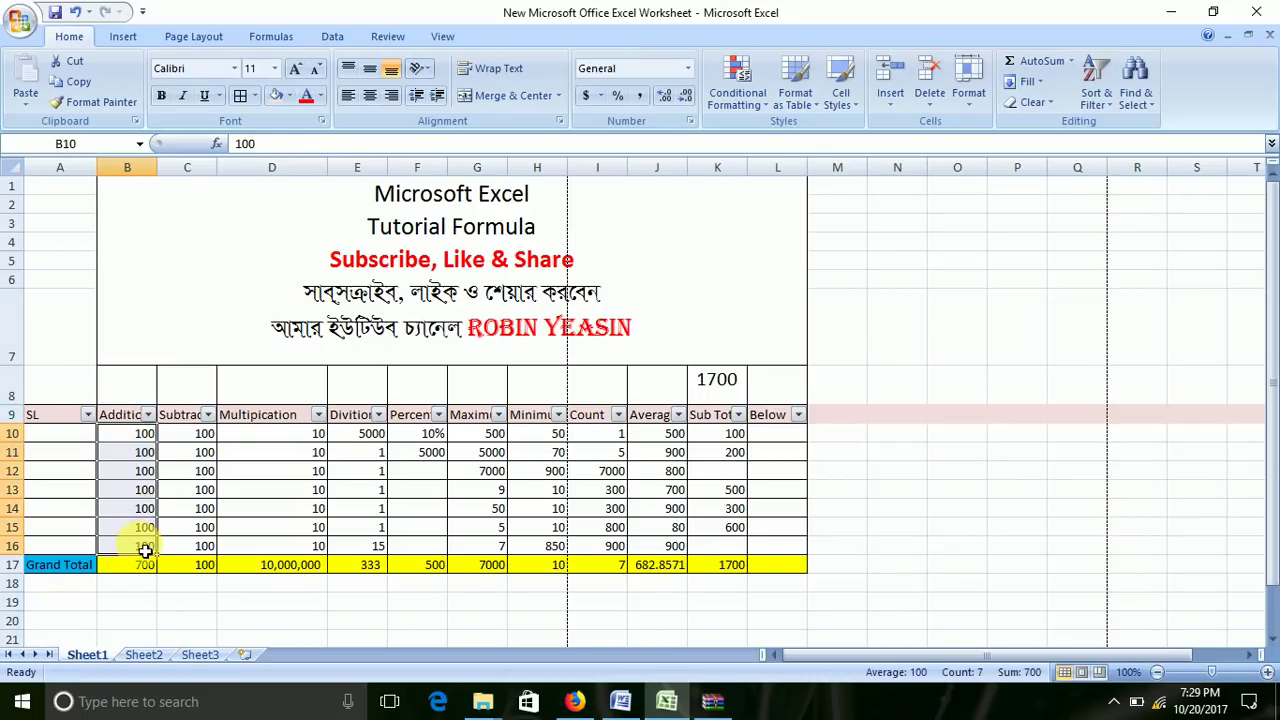
{"action": "key", "text": "Delete"}
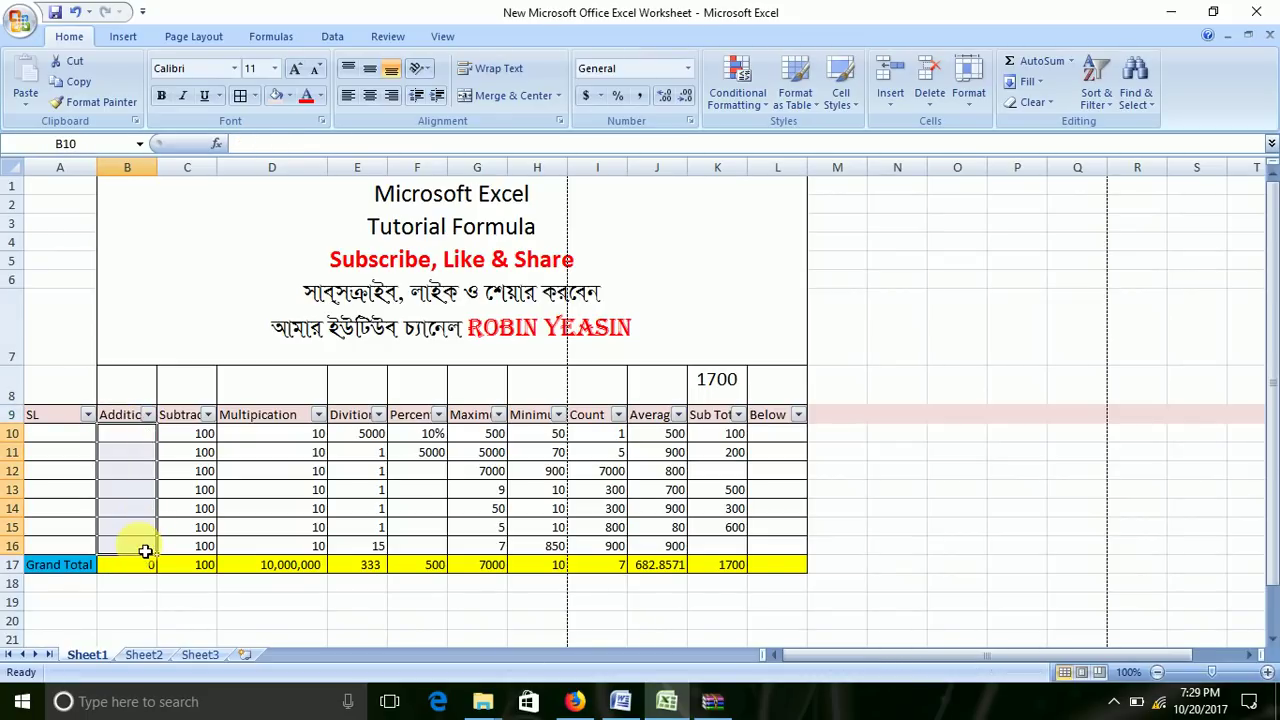
- Enter 100 in cells B10 and B11
{"action": "left_click", "coordinate": [146, 472]}
{"action": "left_click", "coordinate": [127, 433]}
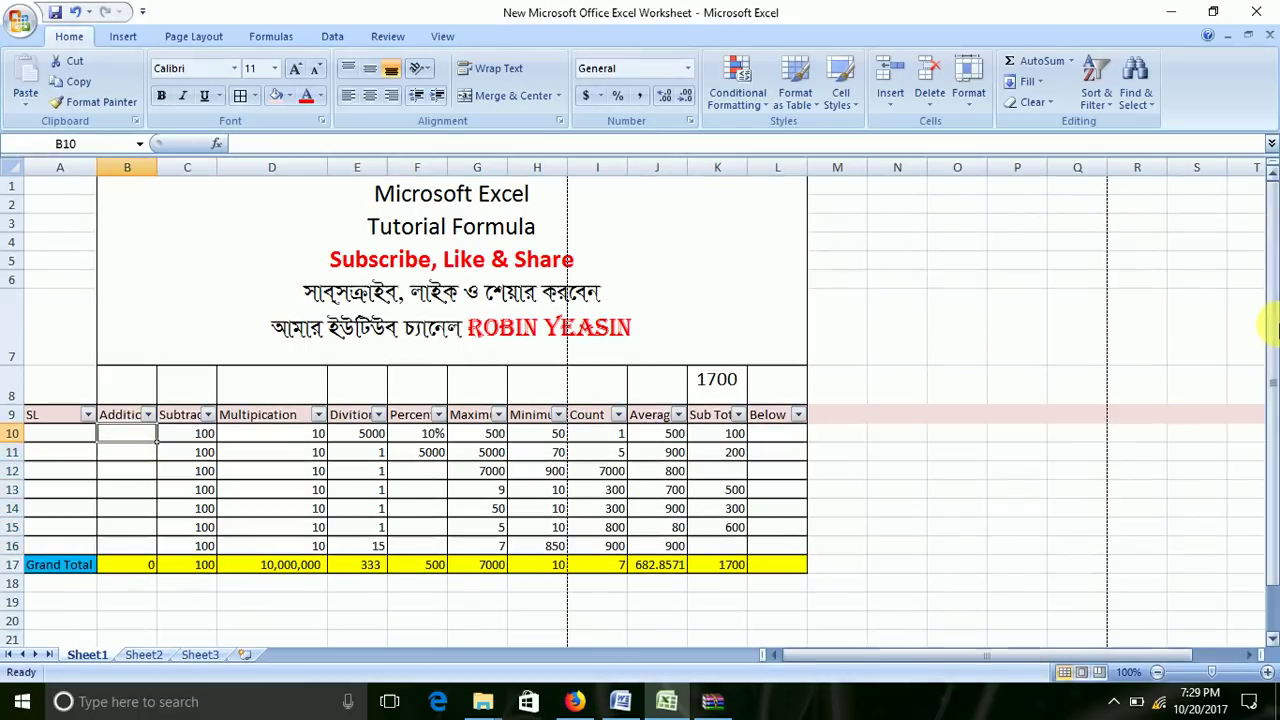
{"action": "type", "text": "100"}
{"action": "key", "text": "Return"}
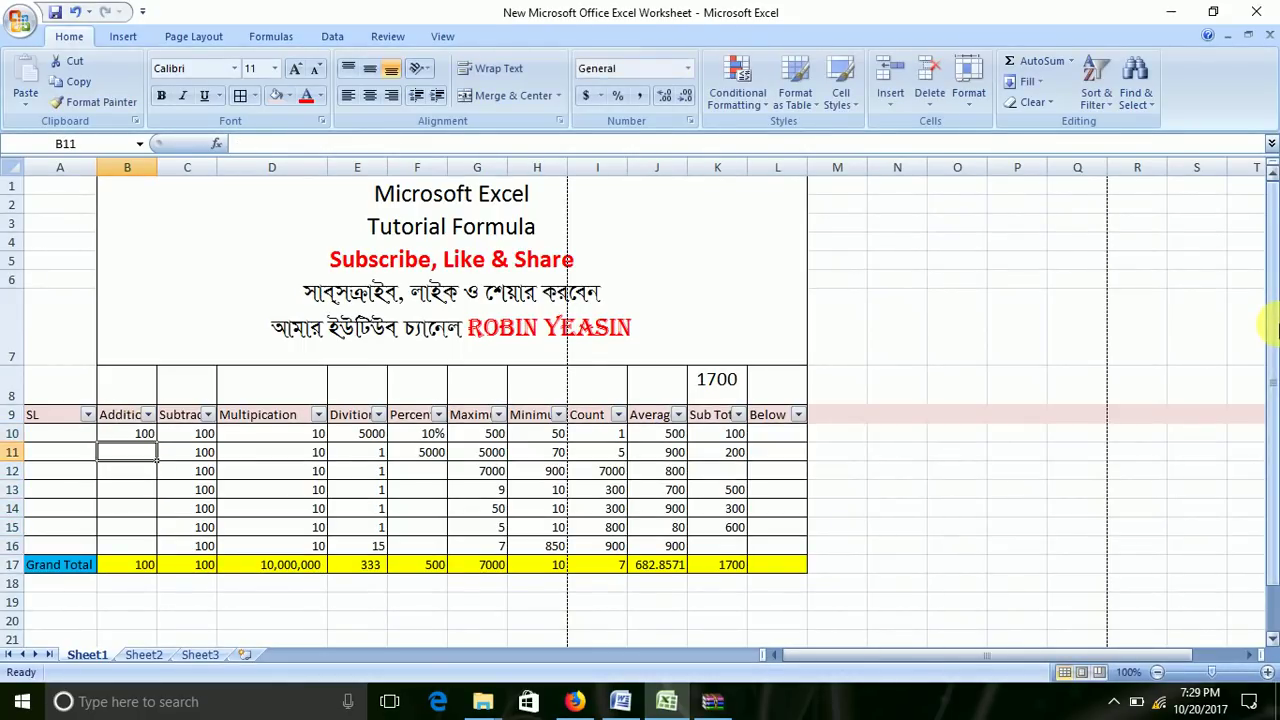
{"action": "type", "text": "100"}
{"action": "key", "text": "Return"}
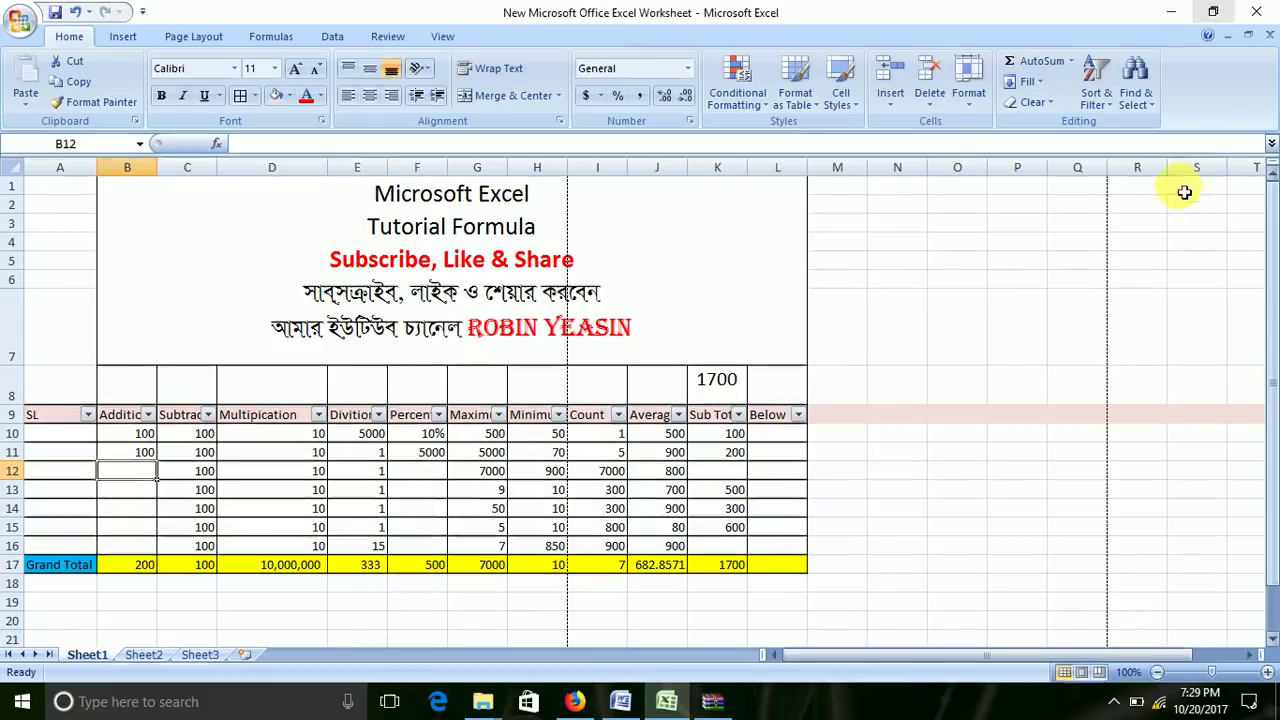
- Copy the 100 from B11 into B12:B16, then start editing the Grand Total cell B17
{"action": "right_click", "coordinate": [130, 450]}
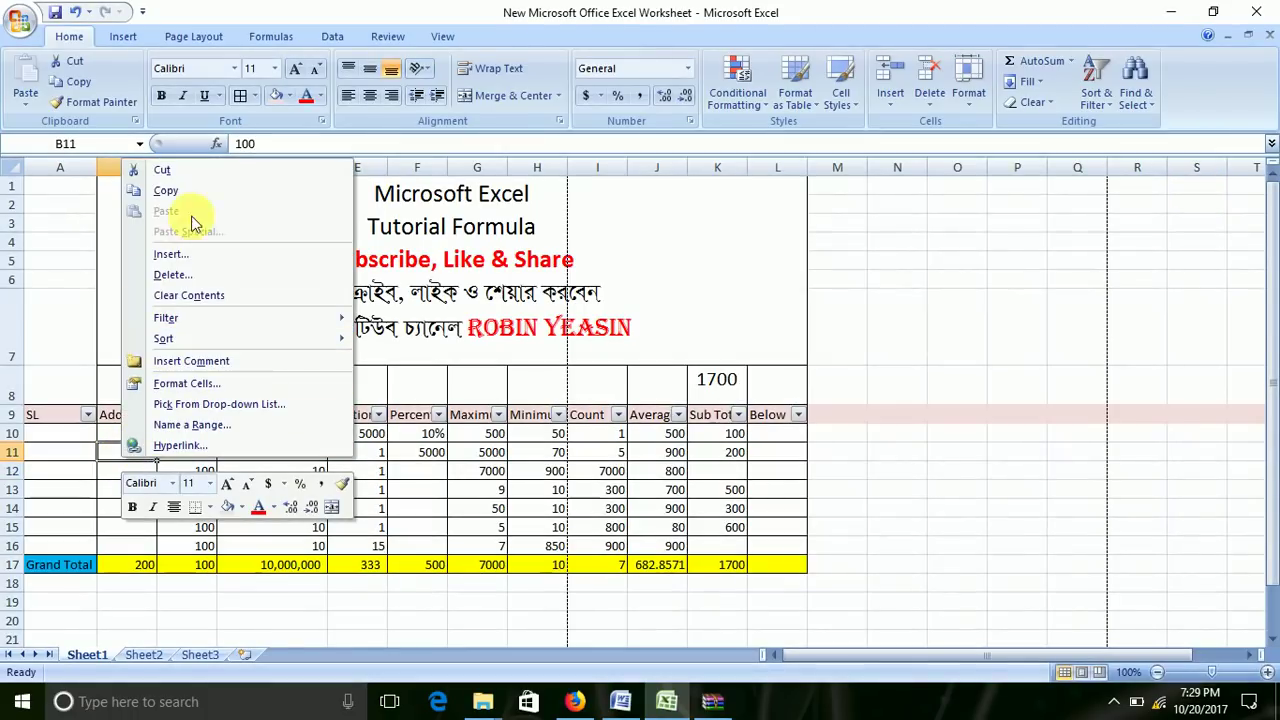
{"action": "left_click", "coordinate": [165, 190]}
{"action": "left_click", "coordinate": [150, 471]}
{"action": "left_click_drag", "start_coordinate": [156, 479], "coordinate": [157, 551]}
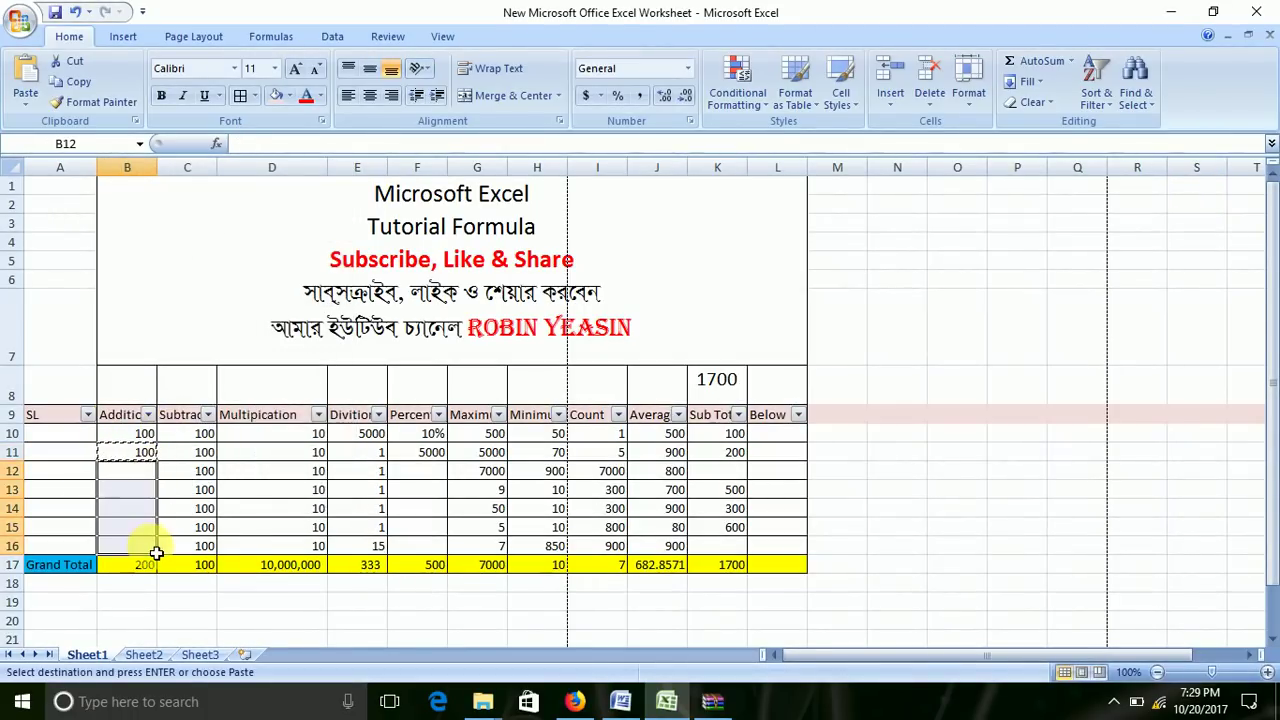
{"action": "right_click", "coordinate": [157, 551]}
{"action": "left_click", "coordinate": [195, 300]}
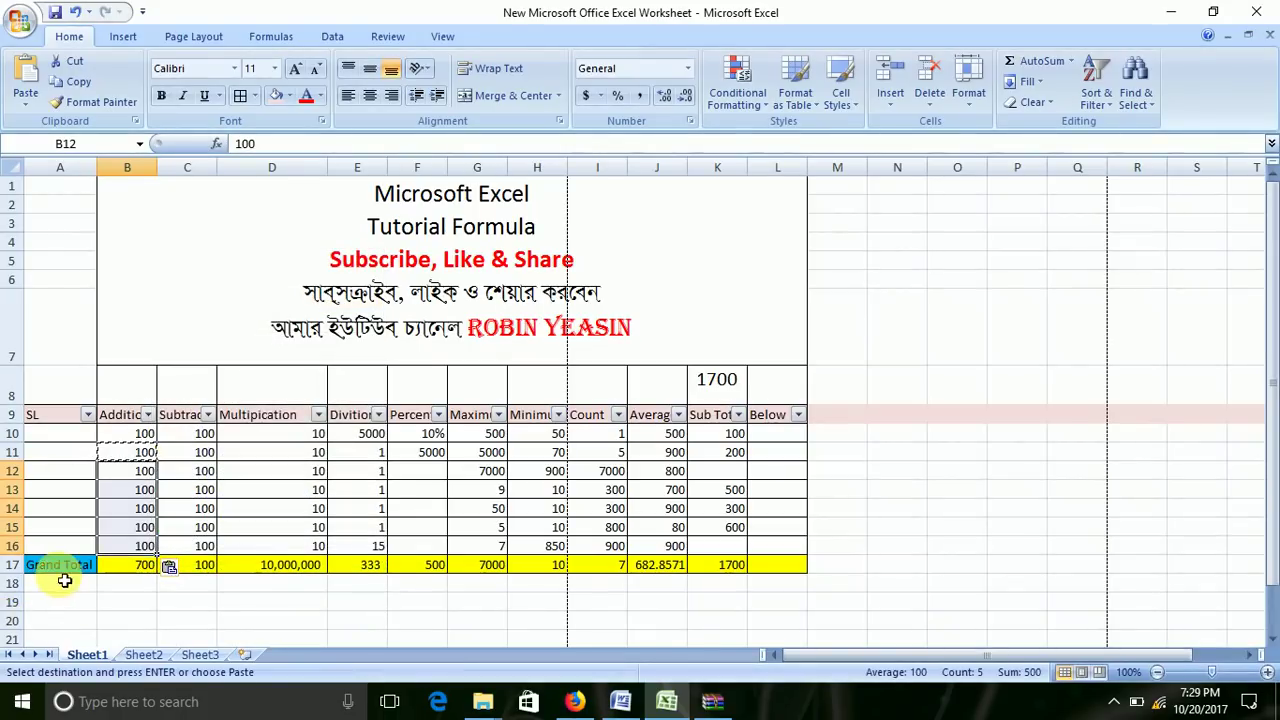
{"action": "left_click", "coordinate": [140, 565]}
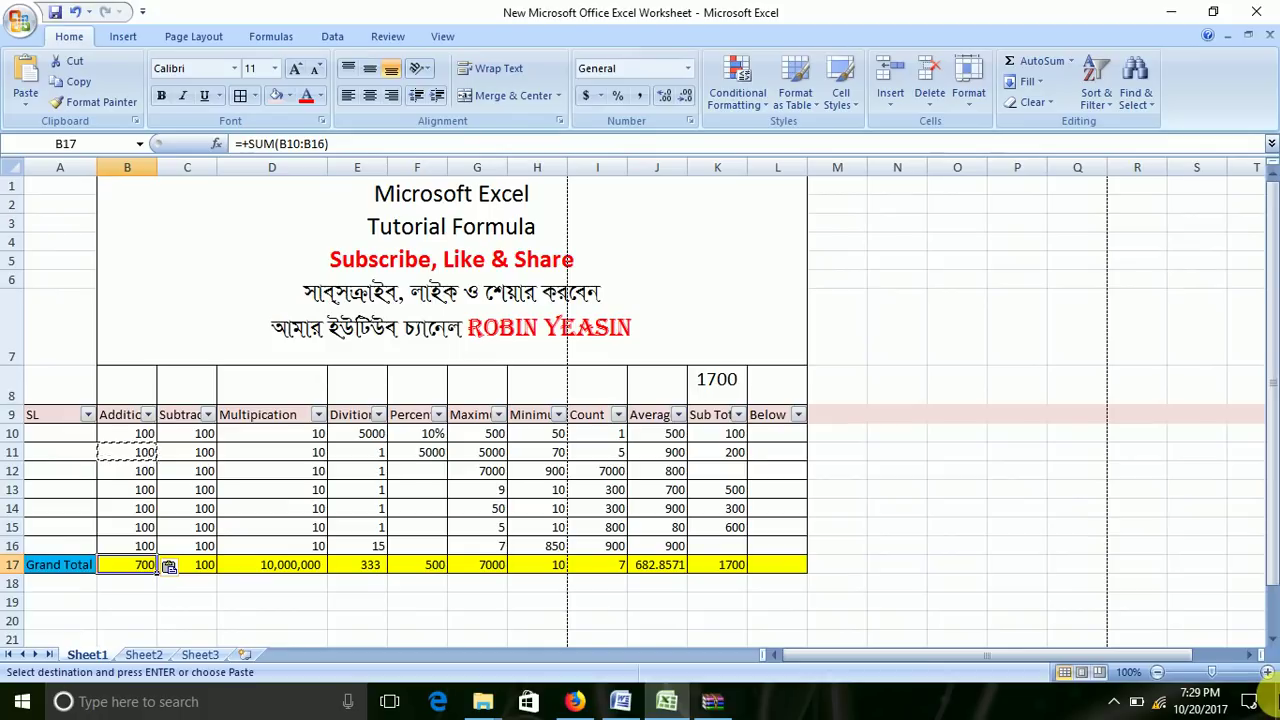
{"action": "key", "text": "F2"}
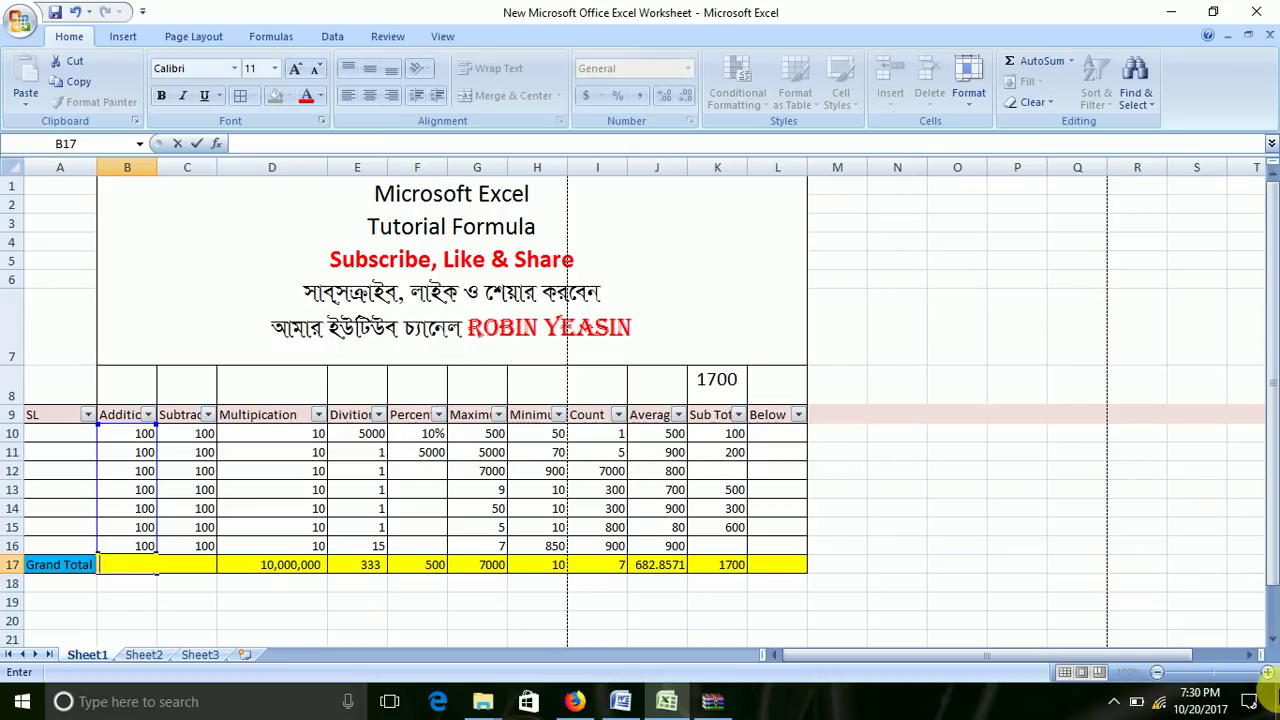
- Begin the Addition Grand Total formula as +B10+B11+B12+B14
{"action": "type", "text": "+"}
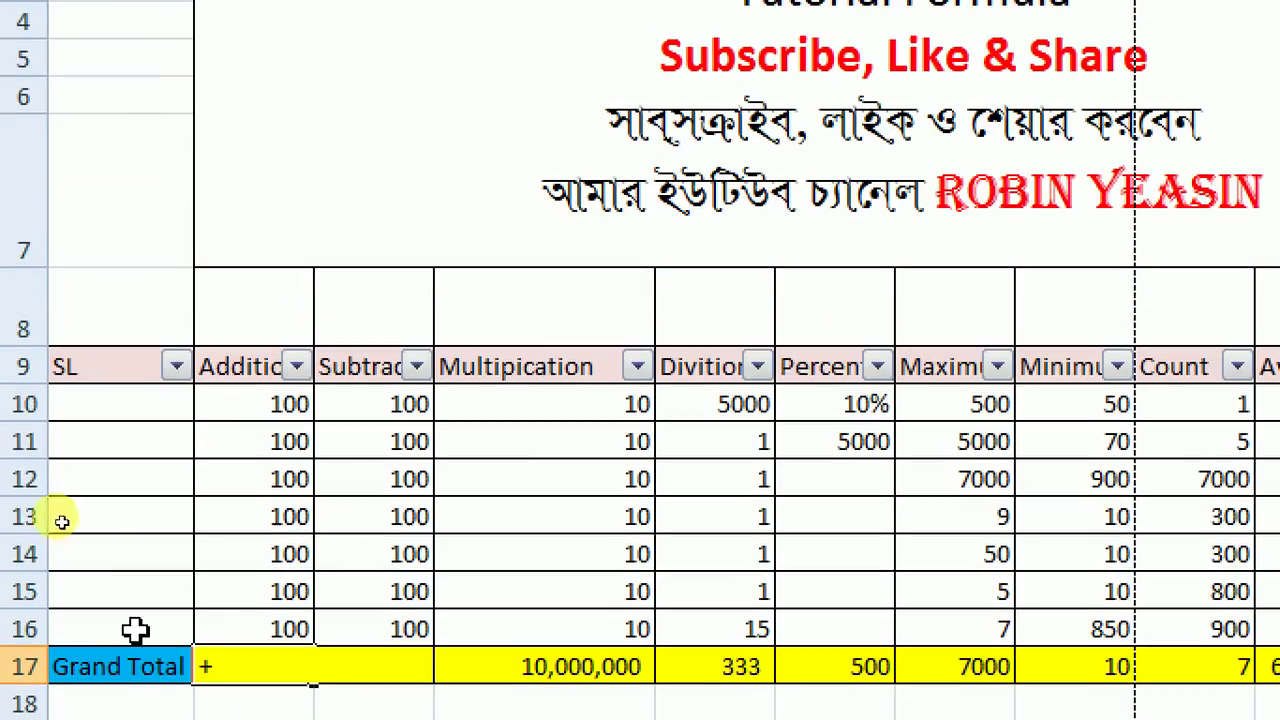
{"action": "left_click", "coordinate": [298, 402]}
{"action": "type", "text": "+"}
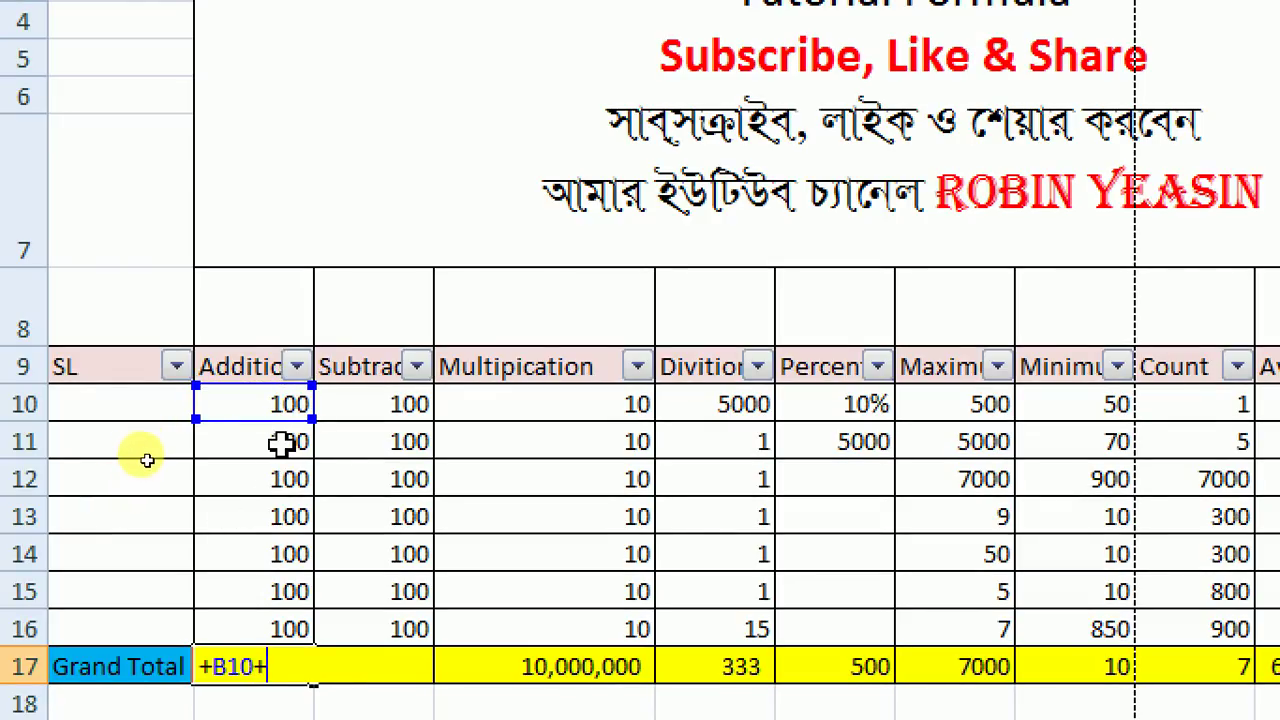
{"action": "left_click", "coordinate": [282, 443]}
{"action": "type", "text": "+"}
{"action": "left_click", "coordinate": [292, 487]}
{"action": "type", "text": "+"}
{"action": "left_click", "coordinate": [266, 545]}
{"action": "type", "text": "++"}
- Add B13, B15 and B16 to the formula and commit it so B17 shows 700
{"action": "left_click", "coordinate": [262, 516]}
{"action": "scroll", "coordinate": [280, 540], "scroll_direction": "down", "scroll_amount": 1}
{"action": "type", "text": "+"}
{"action": "left_click", "coordinate": [276, 568]}
{"action": "type", "text": "+"}
{"action": "left_click", "coordinate": [277, 600]}
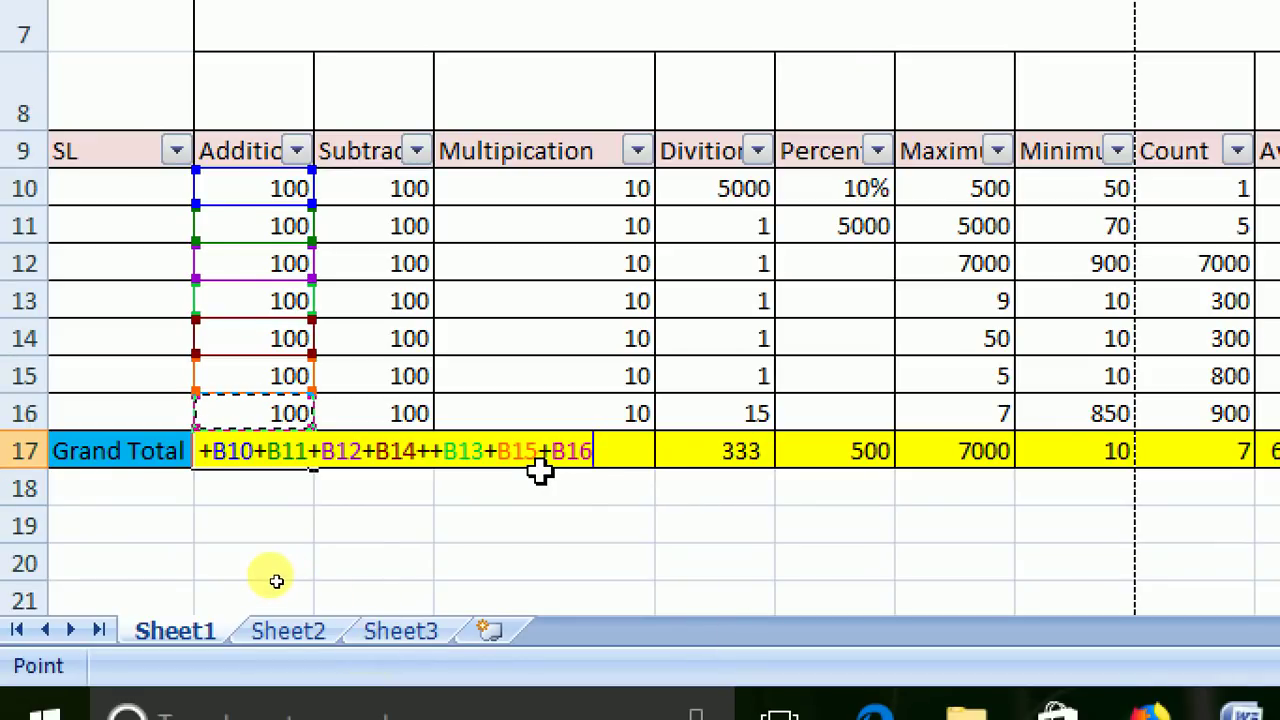
{"action": "key", "text": "Return"}
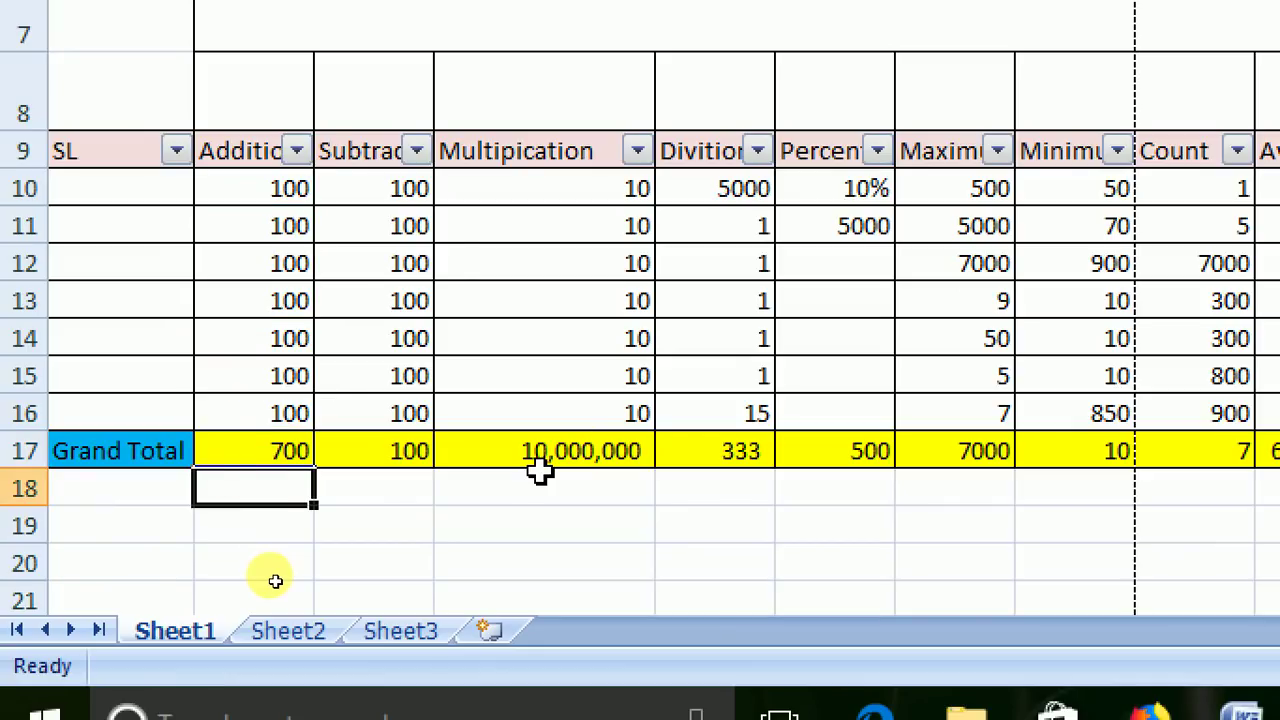
{"action": "left_click", "coordinate": [290, 451]}
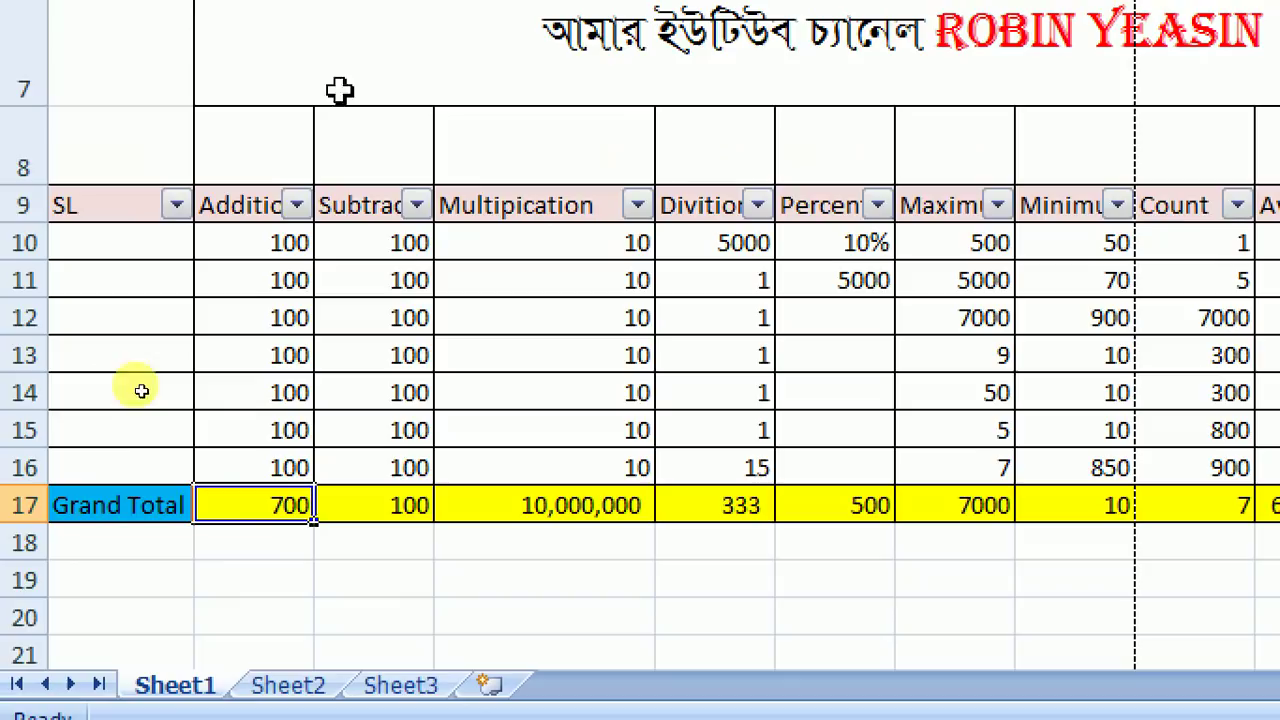
- Highlight B10:B16, then select B17 and type + to overwrite its formula
{"action": "left_click_drag", "start_coordinate": [266, 243], "coordinate": [248, 459]}
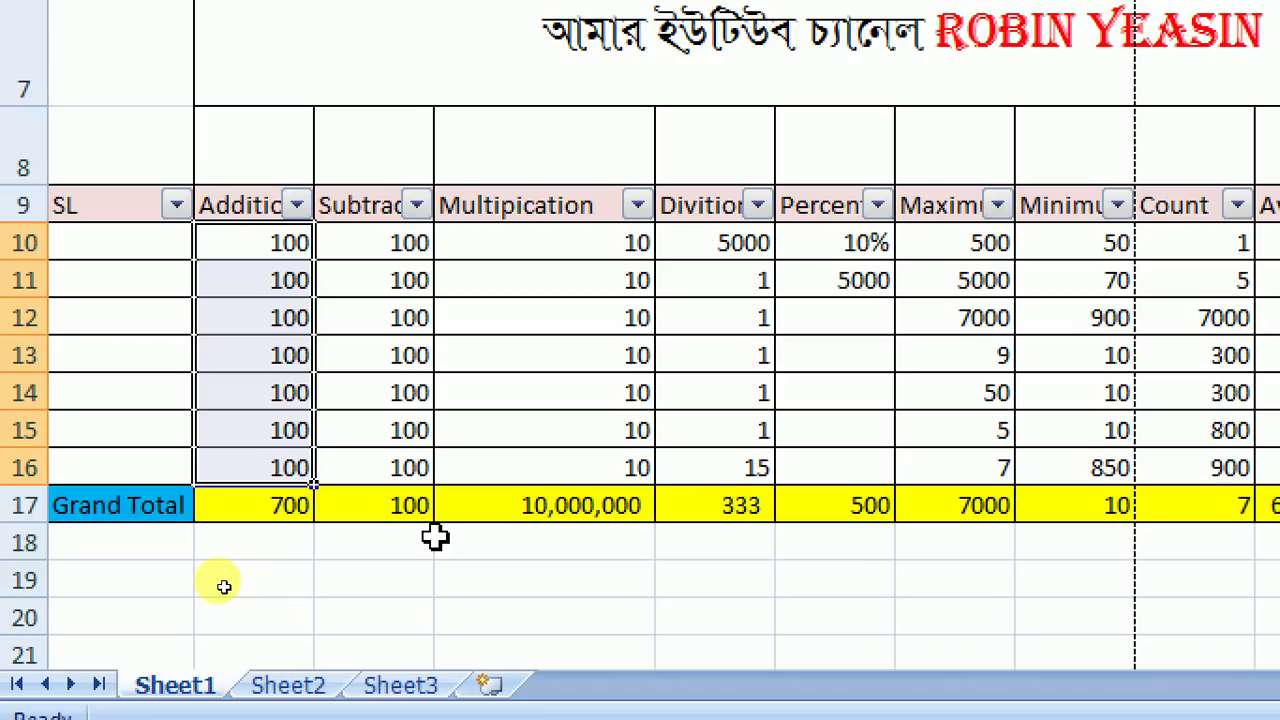
{"action": "left_click", "coordinate": [298, 508]}
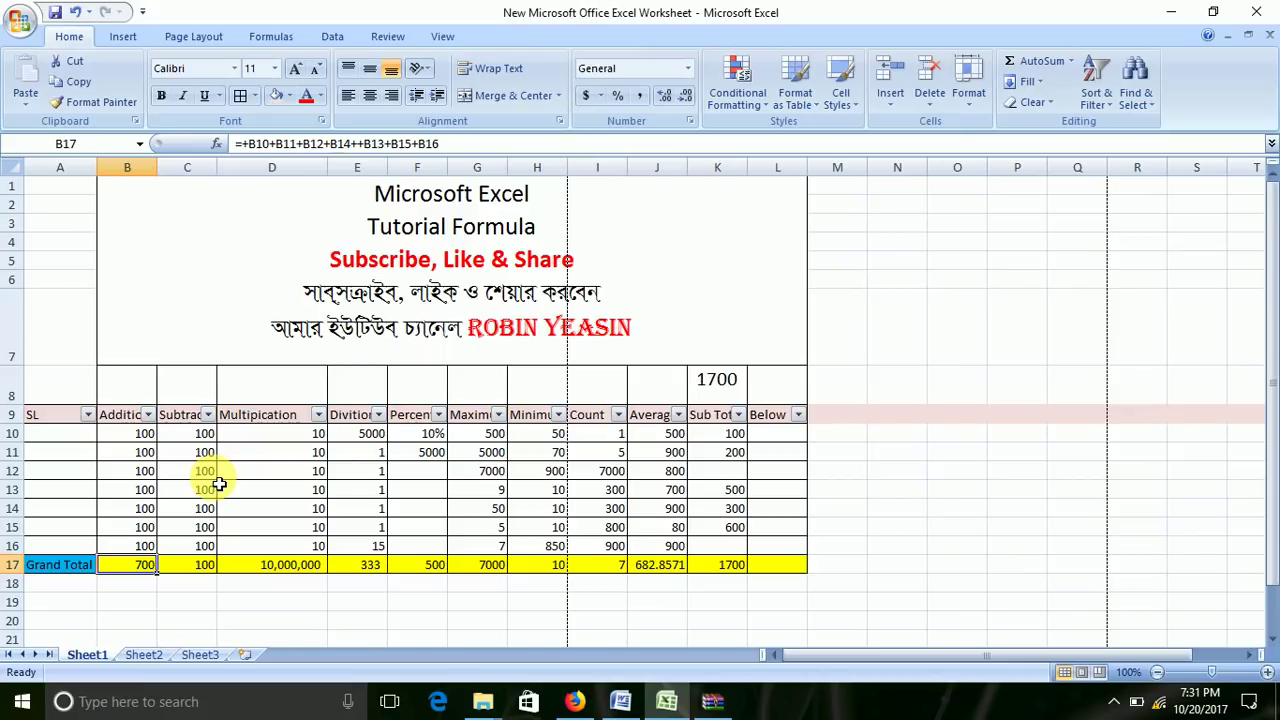
{"action": "type", "text": "+"}
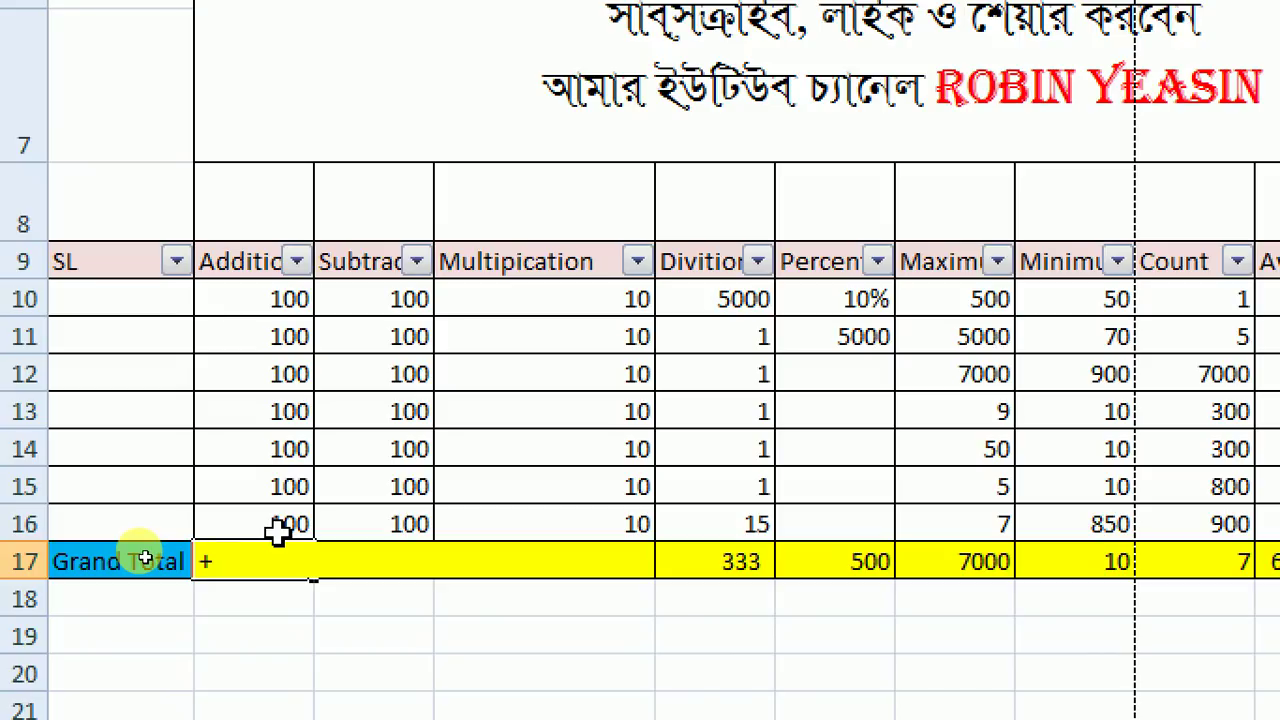
- Enter a SUM formula in B17 that initially covers only B10
{"action": "type", "text": "su"}
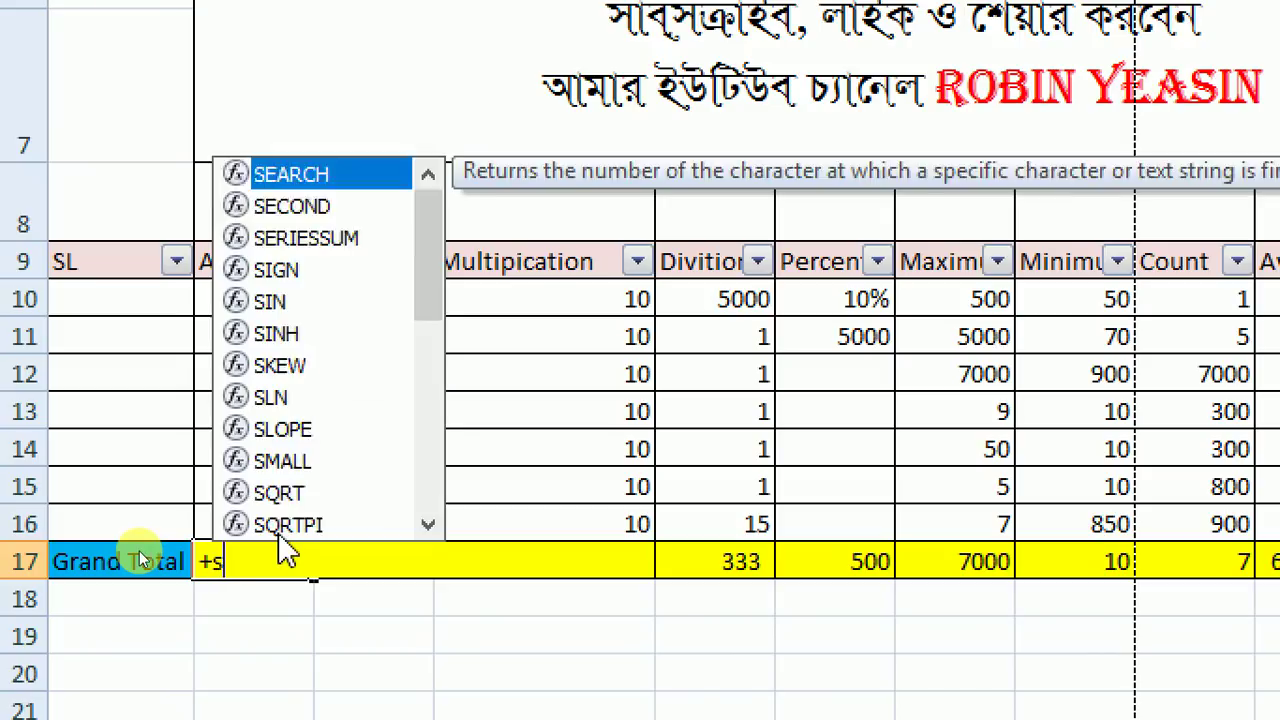
{"action": "type", "text": "UM"}
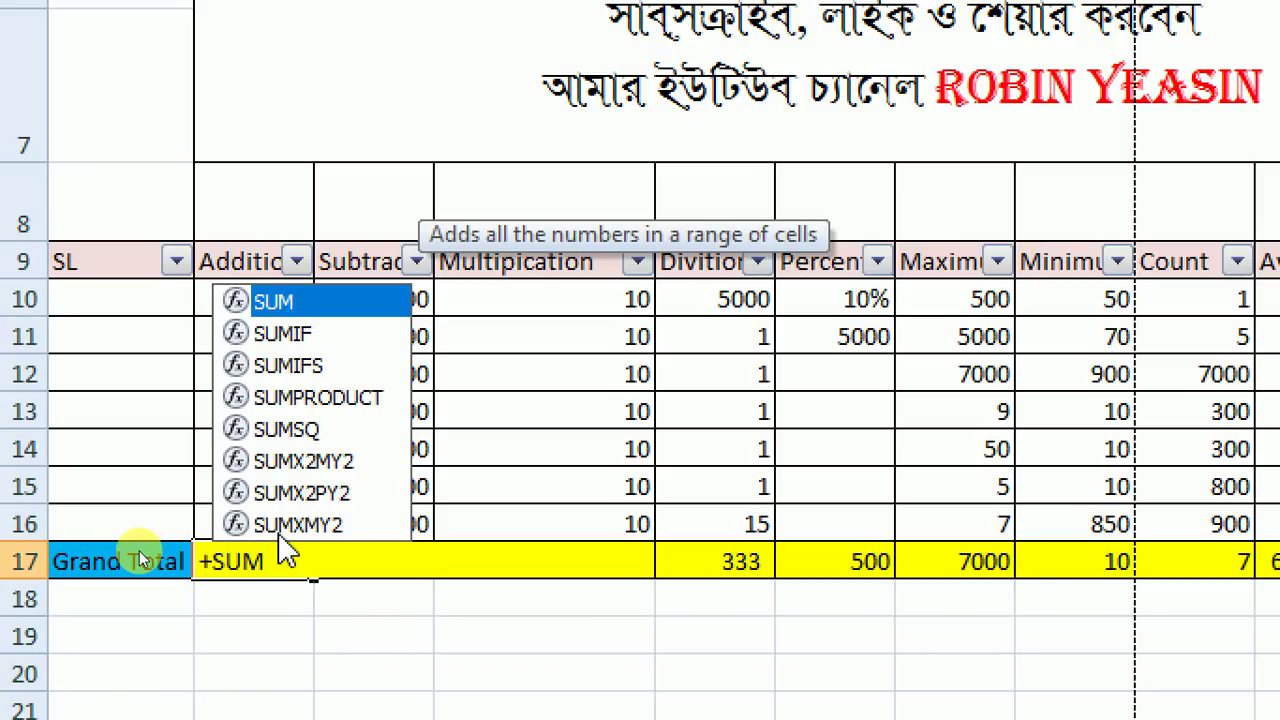
{"action": "type", "text": "("}
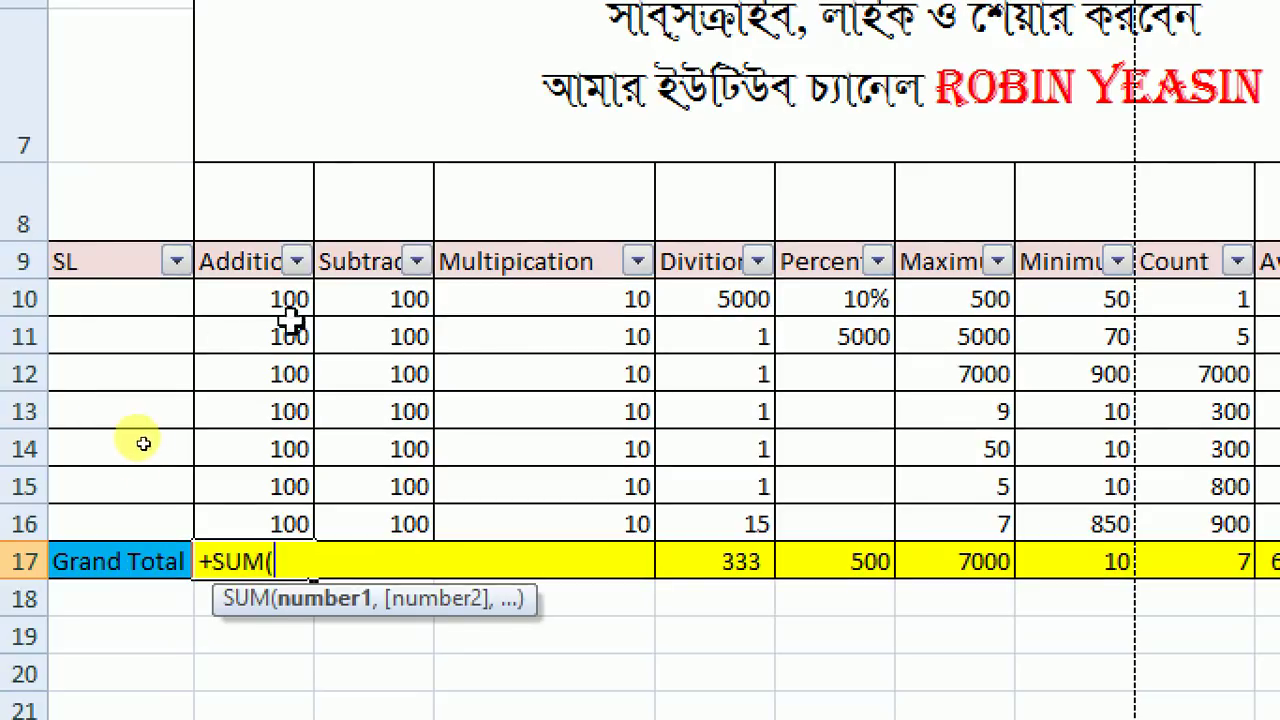
{"action": "left_click", "coordinate": [260, 290]}
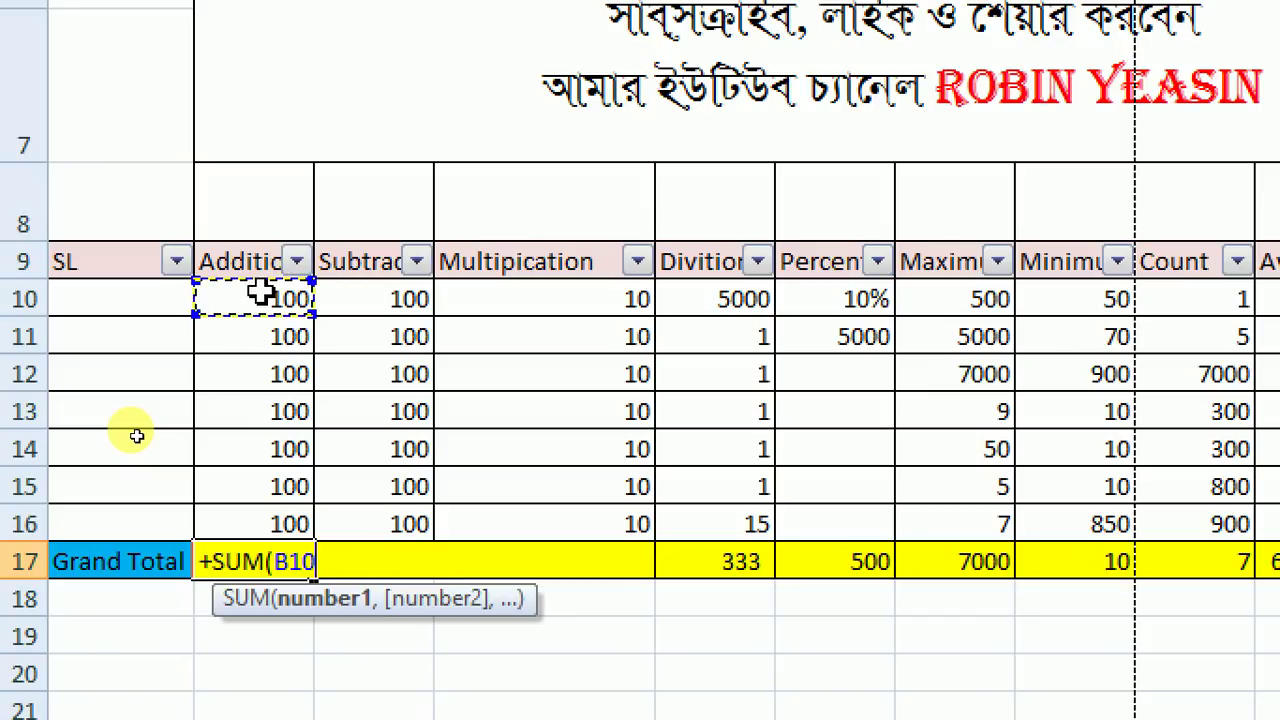
{"action": "left_click", "coordinate": [260, 290], "text": "shift"}
{"action": "type", "text": ")"}
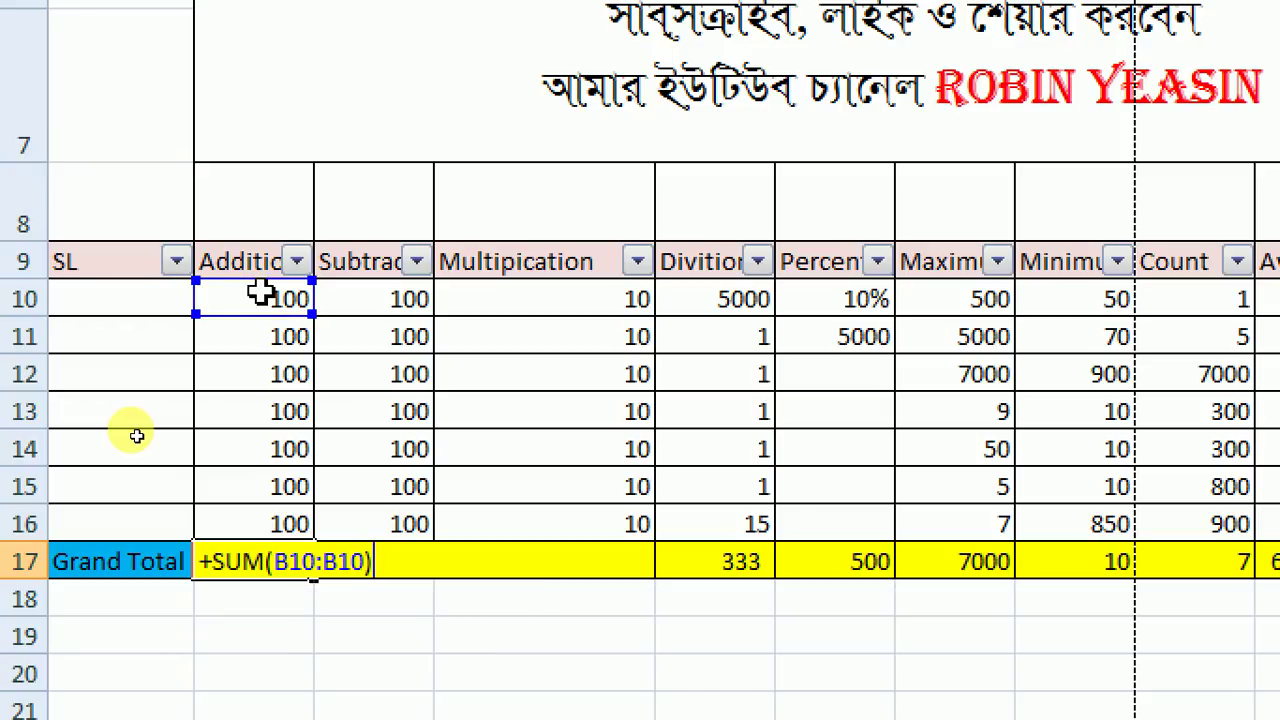
{"action": "key", "text": "Return"}
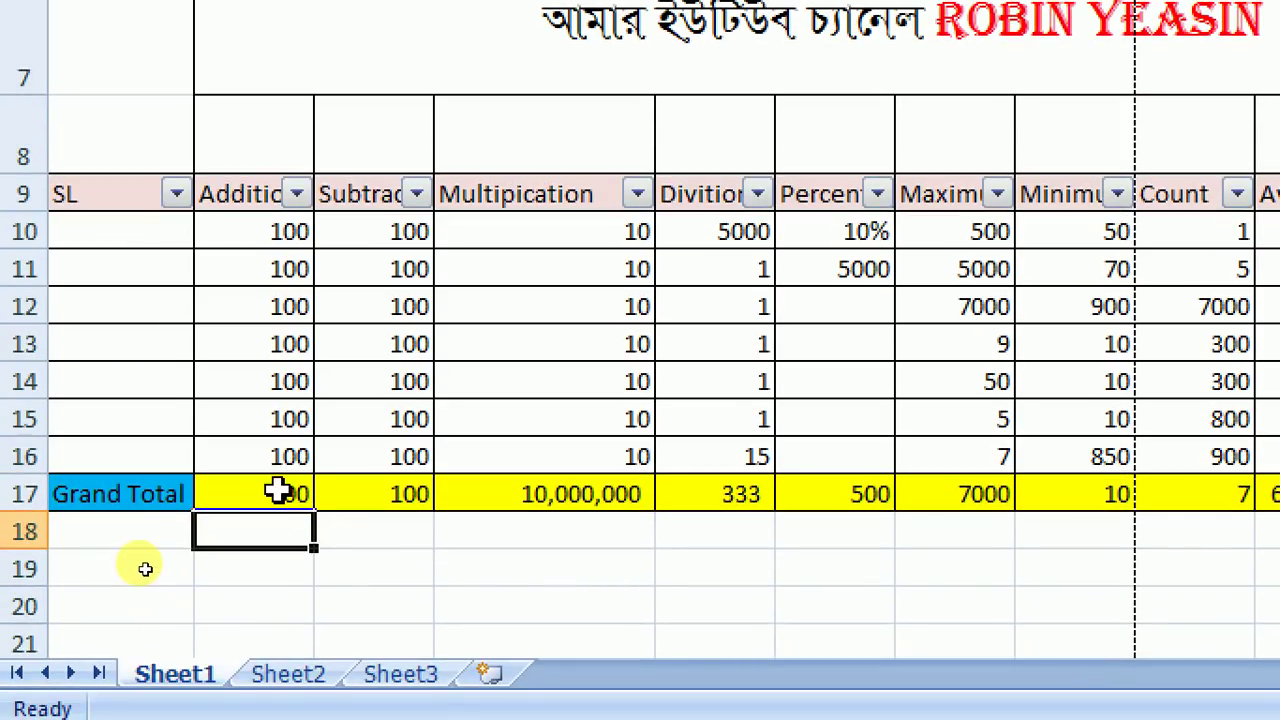
- Correct the range so B17 reads =+SUM(B10:B16), showing 700
{"action": "left_click", "coordinate": [277, 558]}
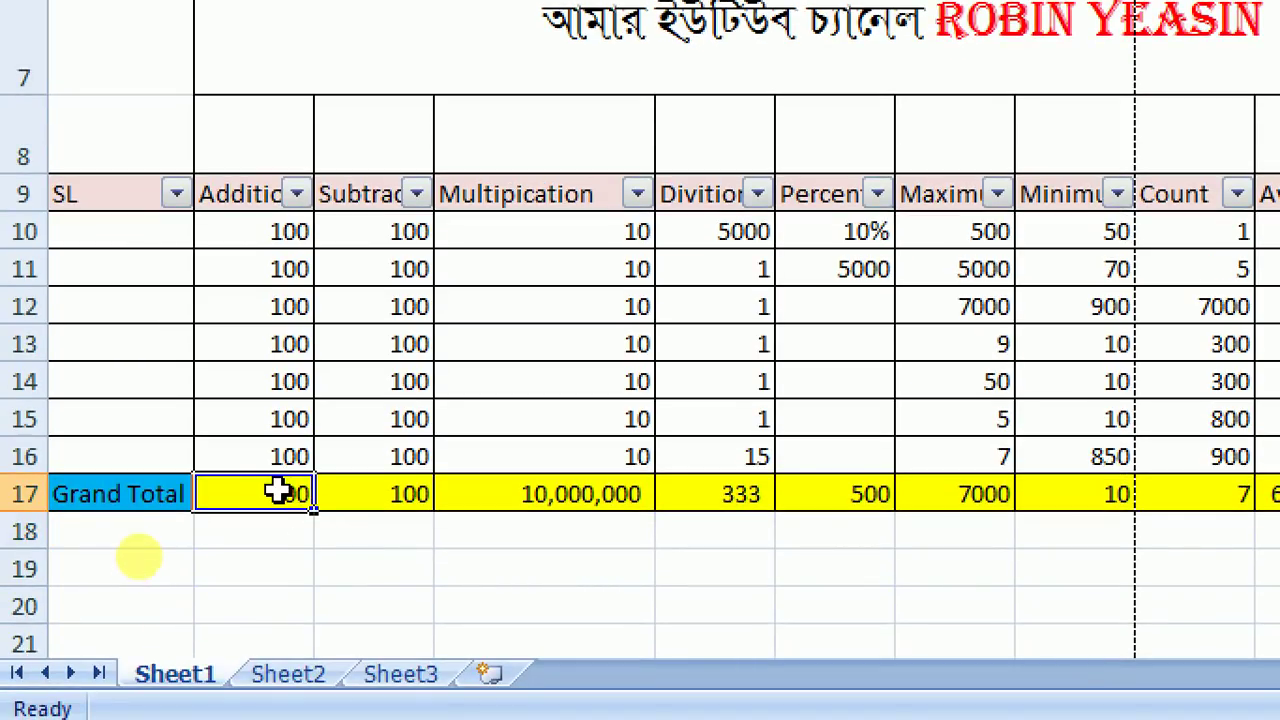
{"action": "double_click", "coordinate": [277, 490]}
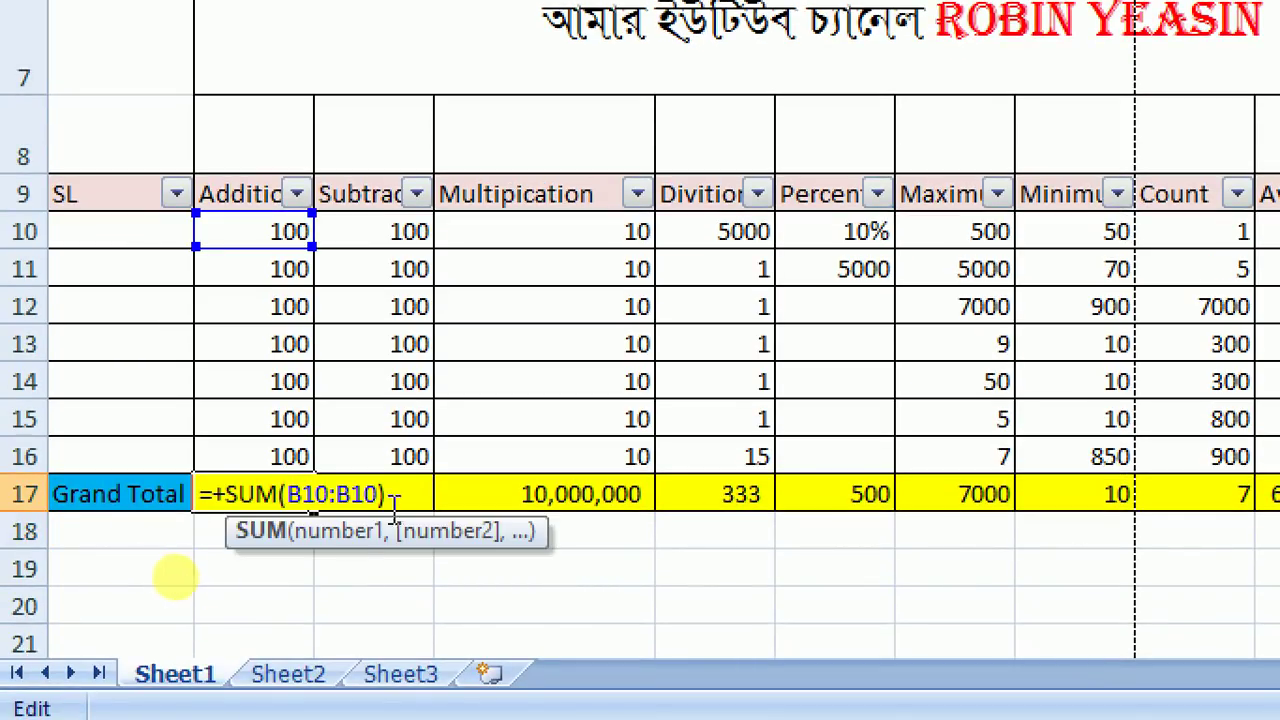
{"action": "key", "text": "BackSpace"}
{"action": "key", "text": "BackSpace"}
{"action": "key", "text": "BackSpace"}
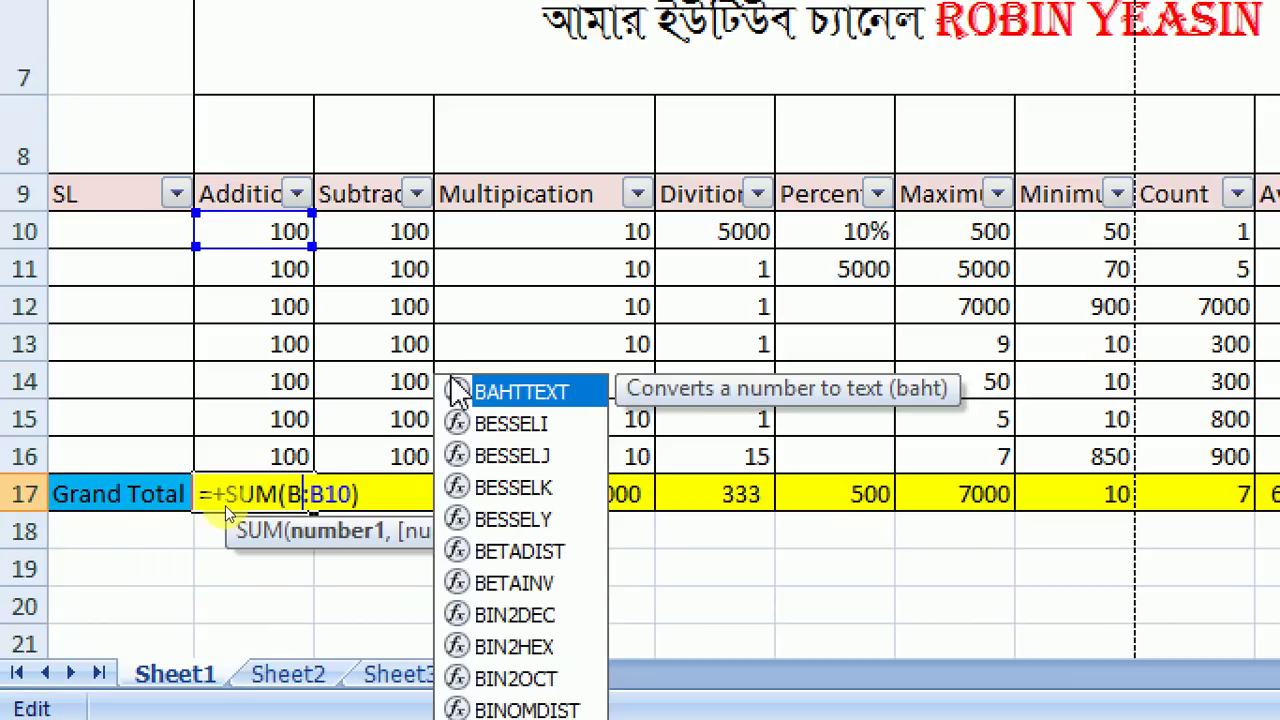
{"action": "left_click", "coordinate": [286, 226]}
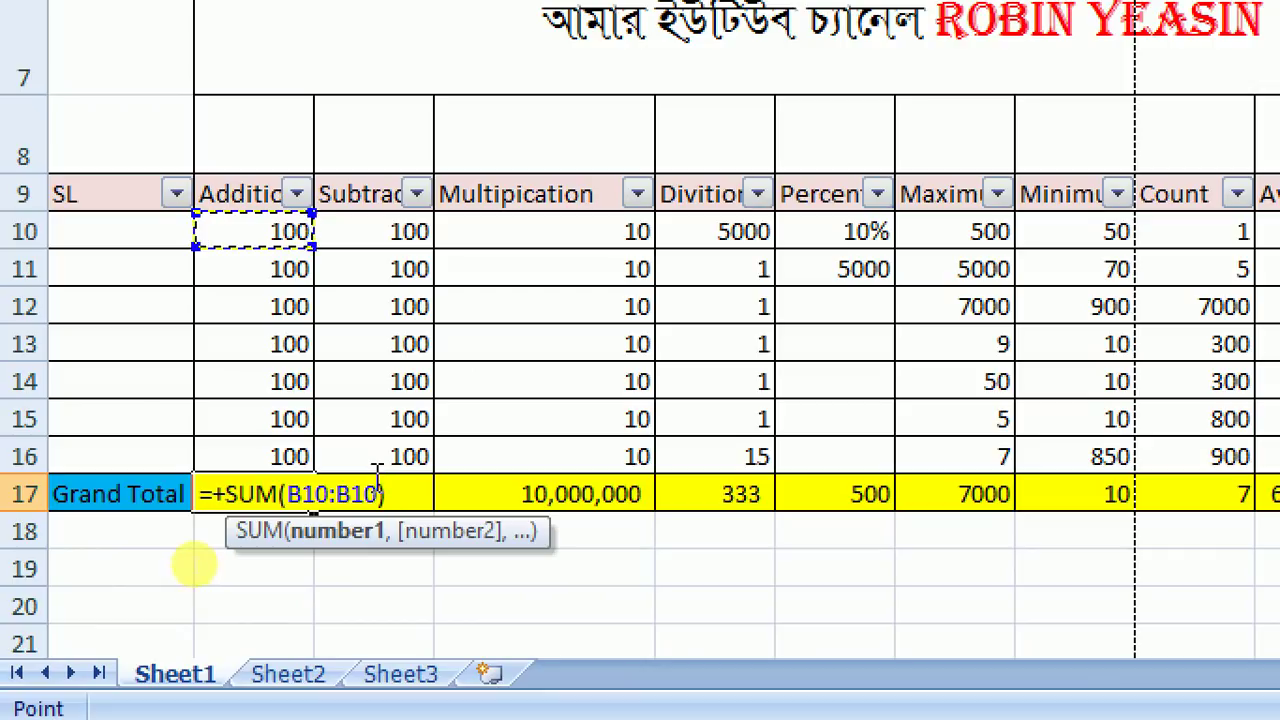
{"action": "left_click", "coordinate": [360, 492]}
{"action": "key", "text": "BackSpace"}
{"action": "key", "text": "BackSpace"}
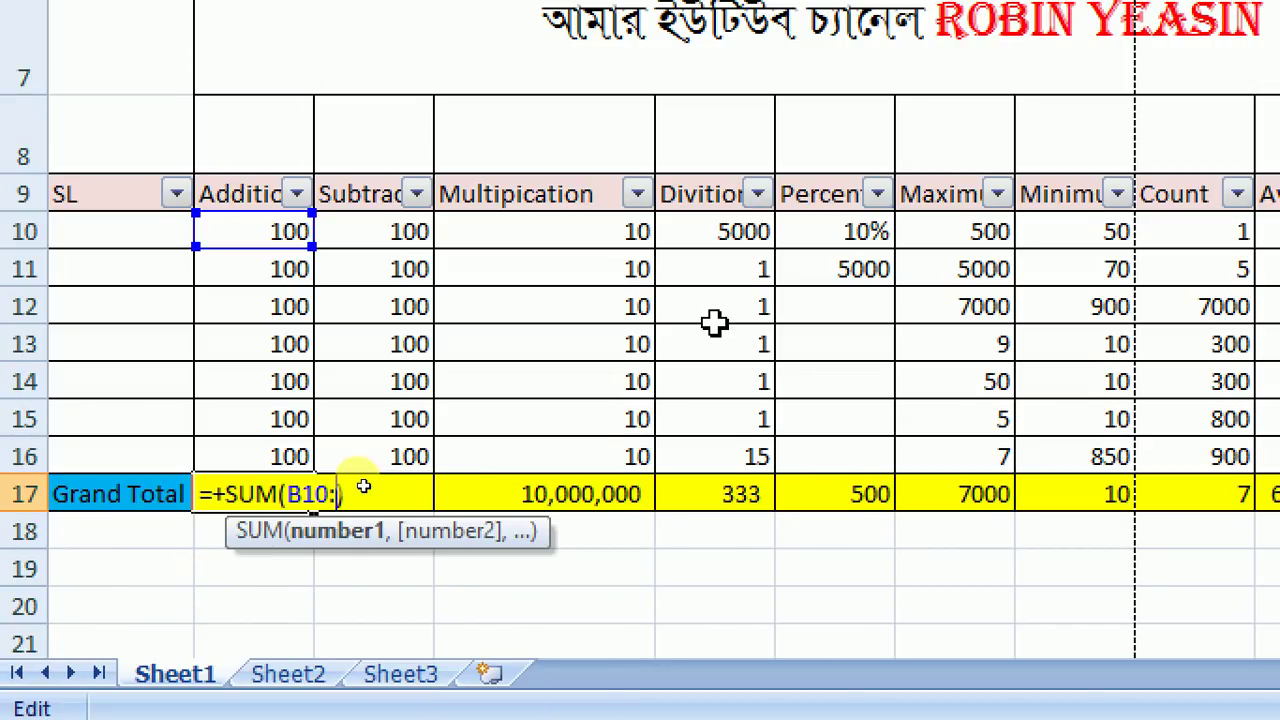
{"action": "left_click", "coordinate": [262, 457]}
{"action": "key", "text": "Return"}
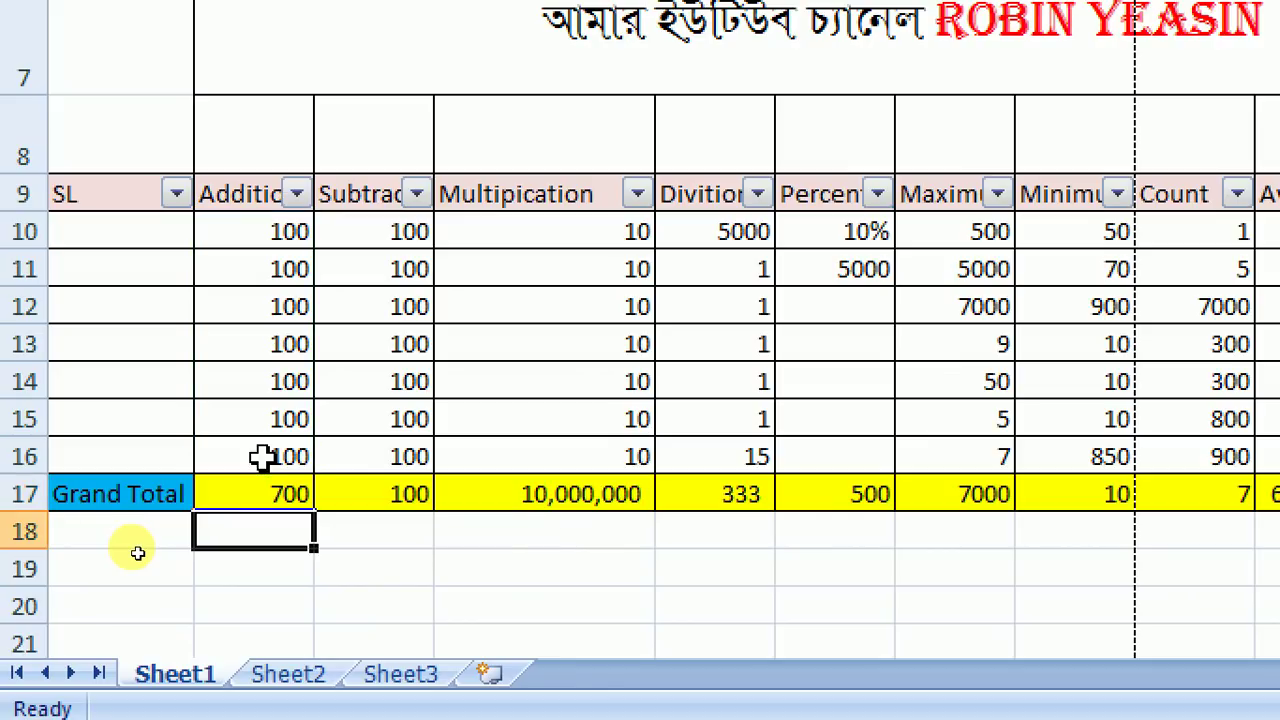
{"action": "left_click", "coordinate": [240, 495]}
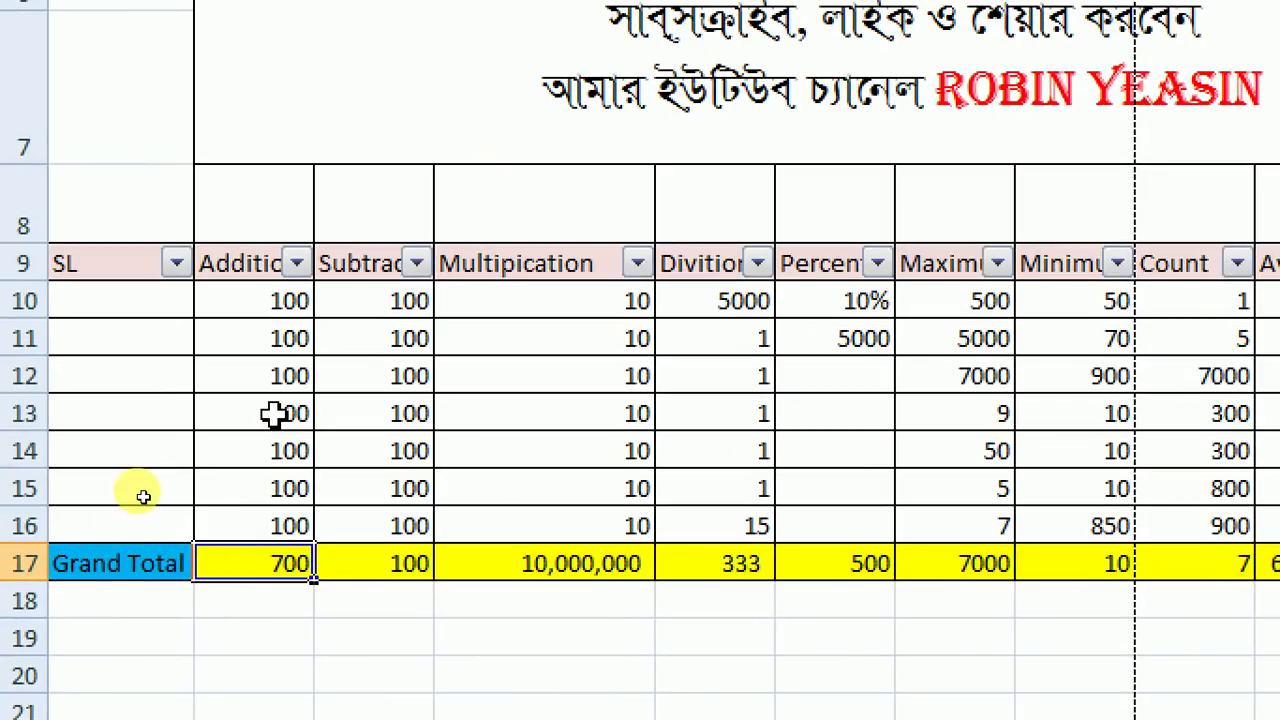
- Change B13 to 200 and B12 to 900 so the Addition total becomes 1600
{"action": "left_click", "coordinate": [136, 490]}
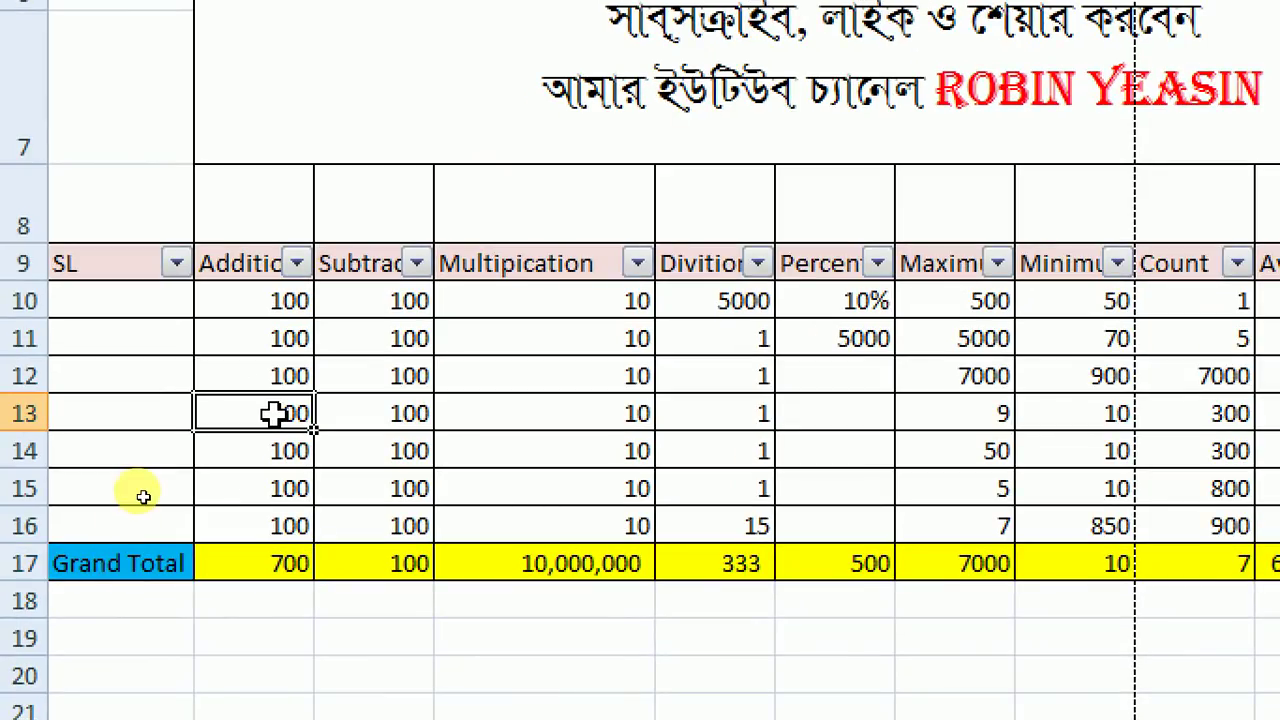
{"action": "type", "text": "200"}
{"action": "key", "text": "Tab"}
{"action": "left_click", "coordinate": [273, 413]}
{"action": "key", "text": "Up"}
{"action": "type", "text": "500"}
{"action": "key", "text": "Tab"}
{"action": "key", "text": "shift+Tab"}
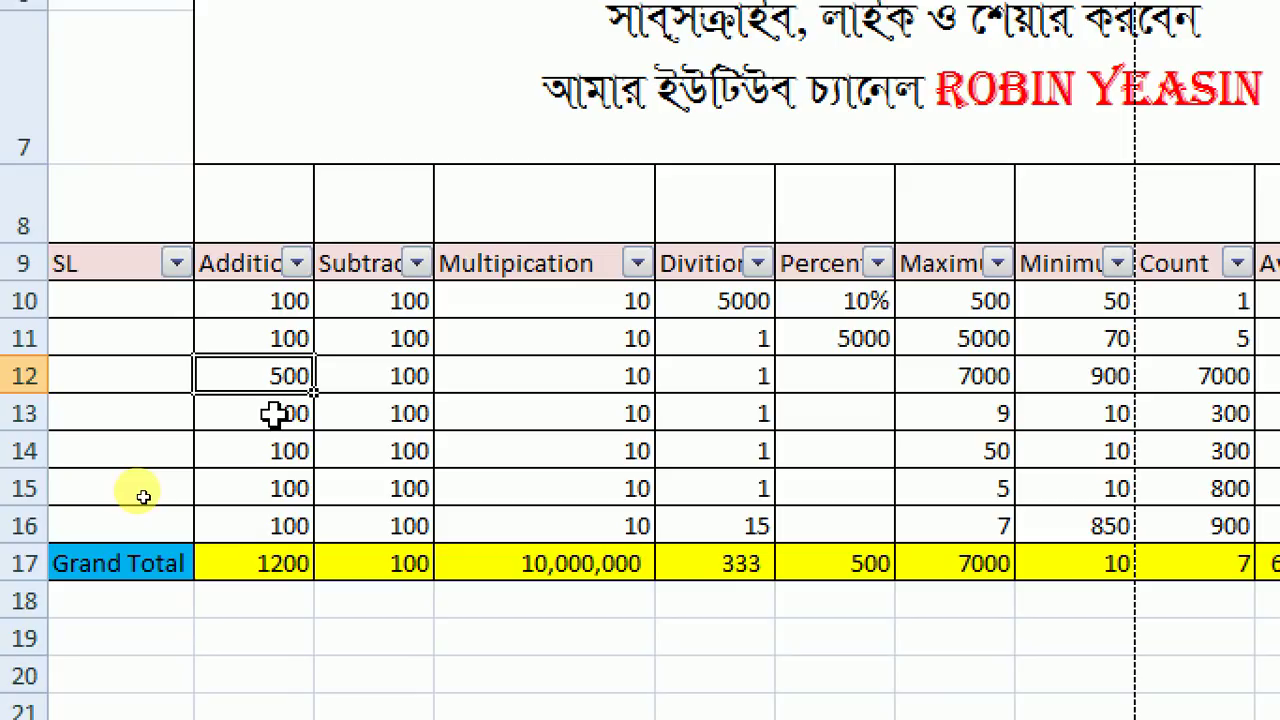
{"action": "type", "text": "900"}
{"action": "key", "text": "Tab"}
{"action": "key", "text": "shift+Tab"}
{"action": "key", "text": "Down"}
{"action": "key", "text": "Down"}
{"action": "key", "text": "Down"}
{"action": "key", "text": "Down"}
{"action": "key", "text": "Down"}
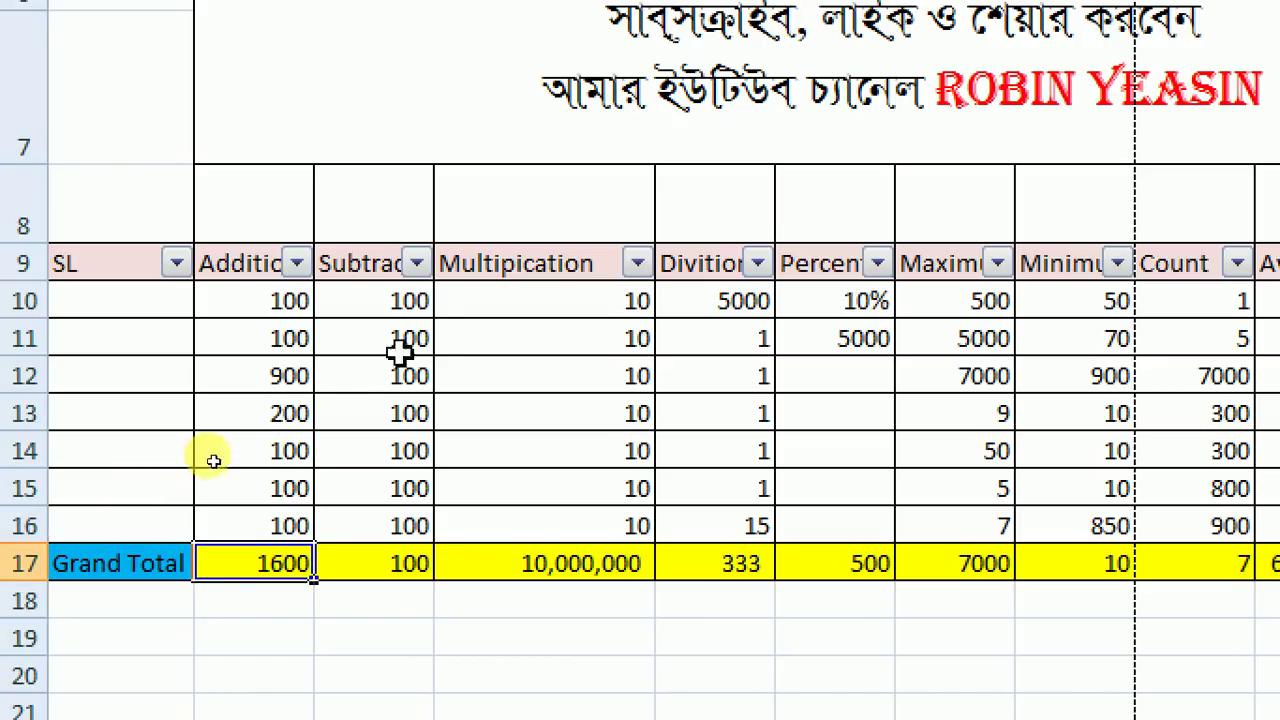
- Clear the Subtraction values in C10:C16
{"action": "left_click", "coordinate": [357, 337]}
{"action": "left_click_drag", "start_coordinate": [385, 298], "coordinate": [385, 512]}
{"action": "key", "text": "Delete"}
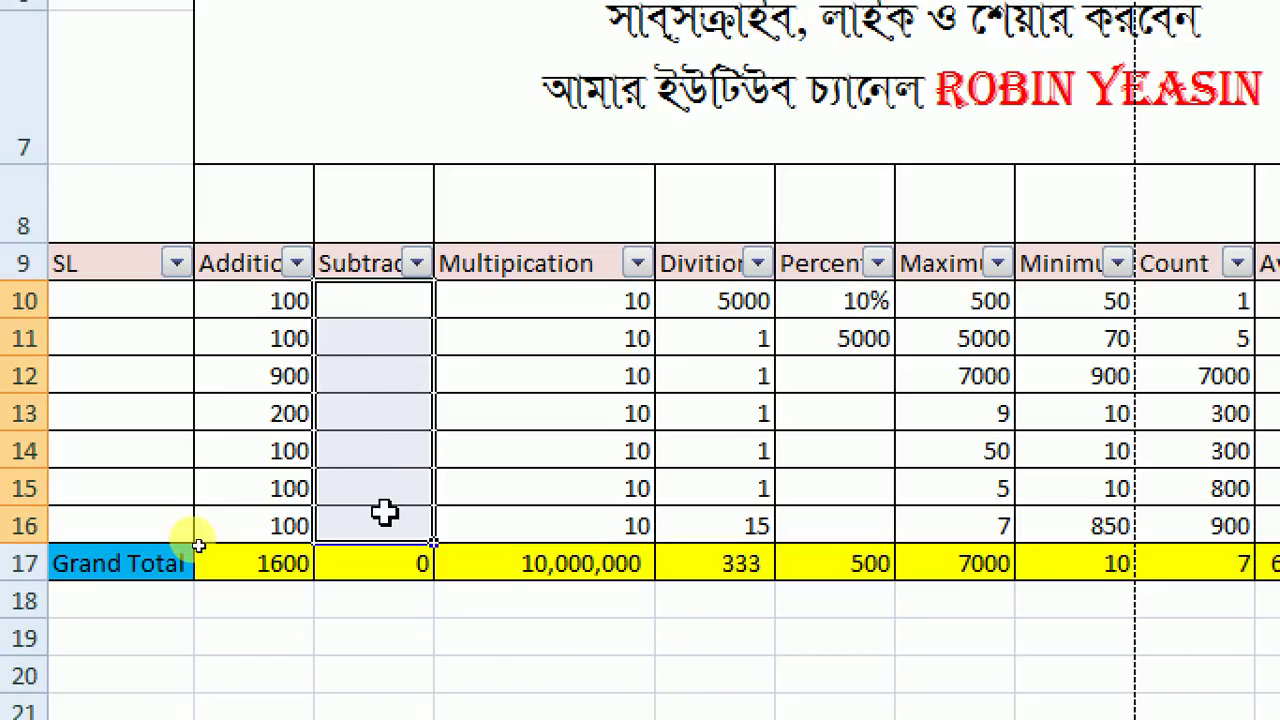
- Copy the 100 from B10 and paste it into C10:C16
{"action": "left_click", "coordinate": [355, 299]}
{"action": "left_click", "coordinate": [229, 293]}
{"action": "right_click", "coordinate": [229, 293]}
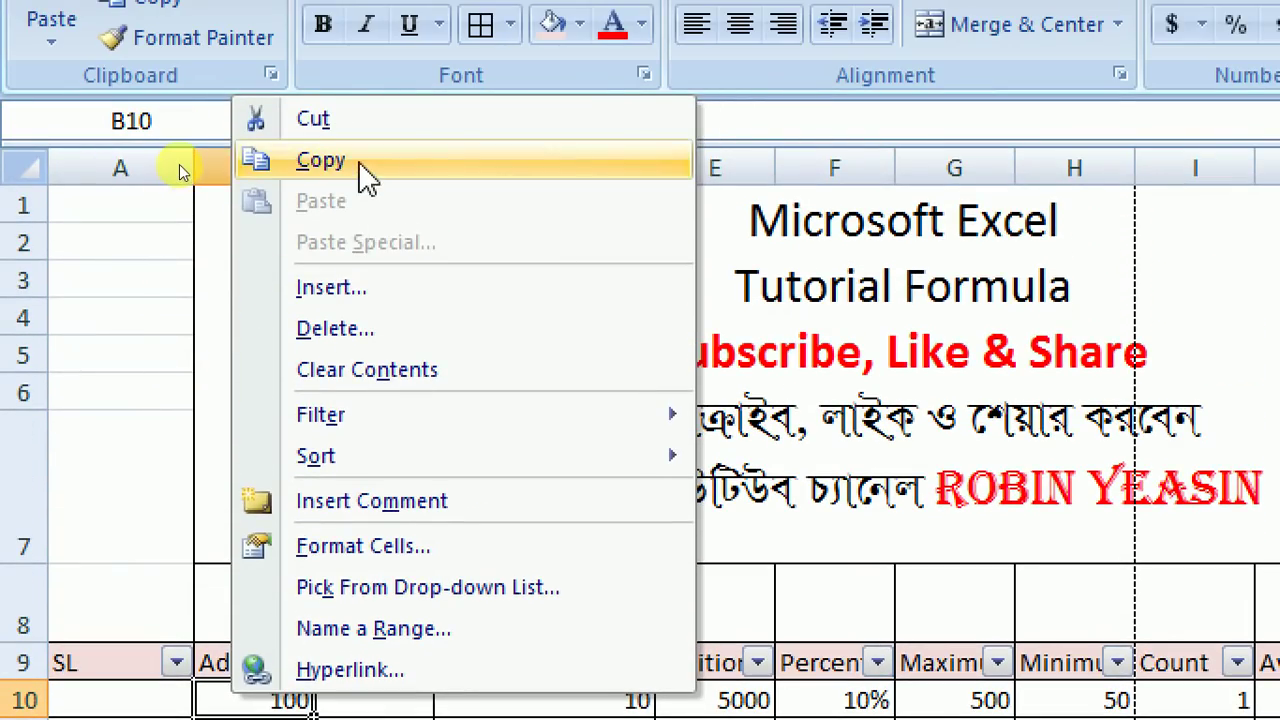
{"action": "left_click", "coordinate": [350, 14]}
{"action": "scroll", "coordinate": [378, 112], "scroll_direction": "down", "scroll_amount": 3}
{"action": "scroll", "coordinate": [360, 629], "scroll_direction": "up", "scroll_amount": 1}
{"action": "left_click_drag", "start_coordinate": [383, 451], "coordinate": [371, 656]}
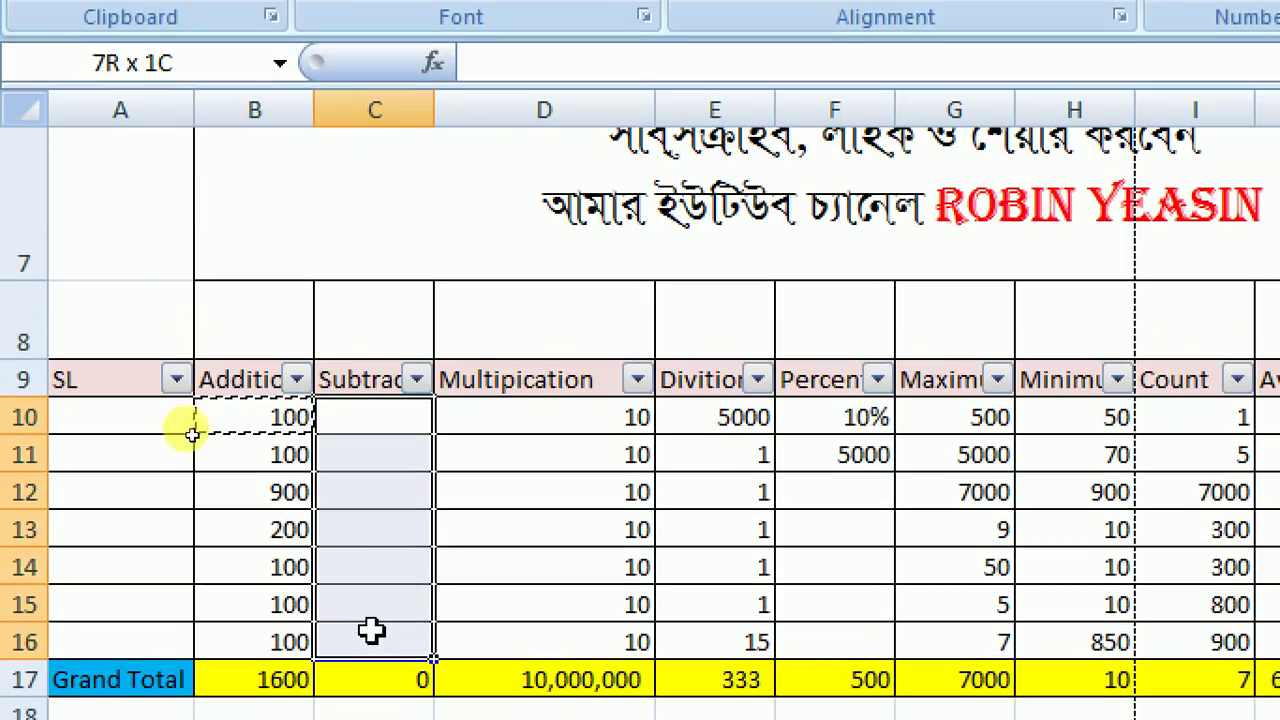
{"action": "right_click", "coordinate": [371, 630]}
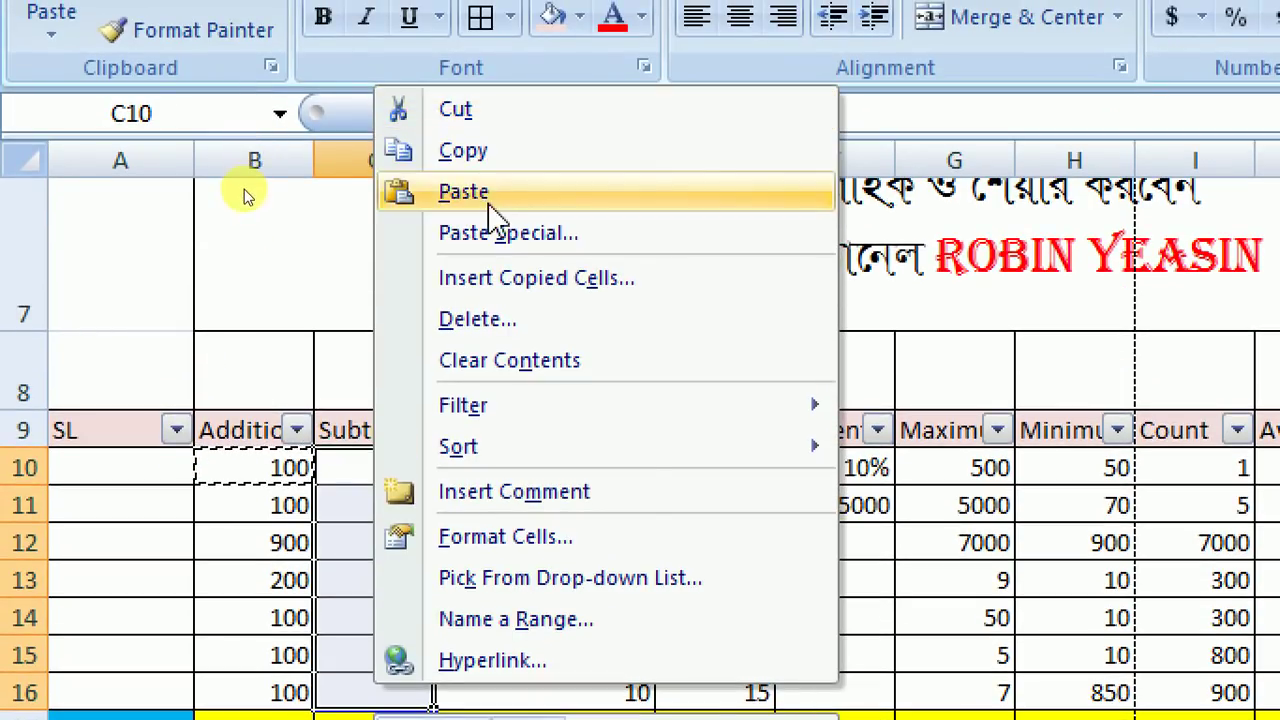
{"action": "left_click", "coordinate": [489, 204]}
{"action": "scroll", "coordinate": [457, 430], "scroll_direction": "down", "scroll_amount": 1}
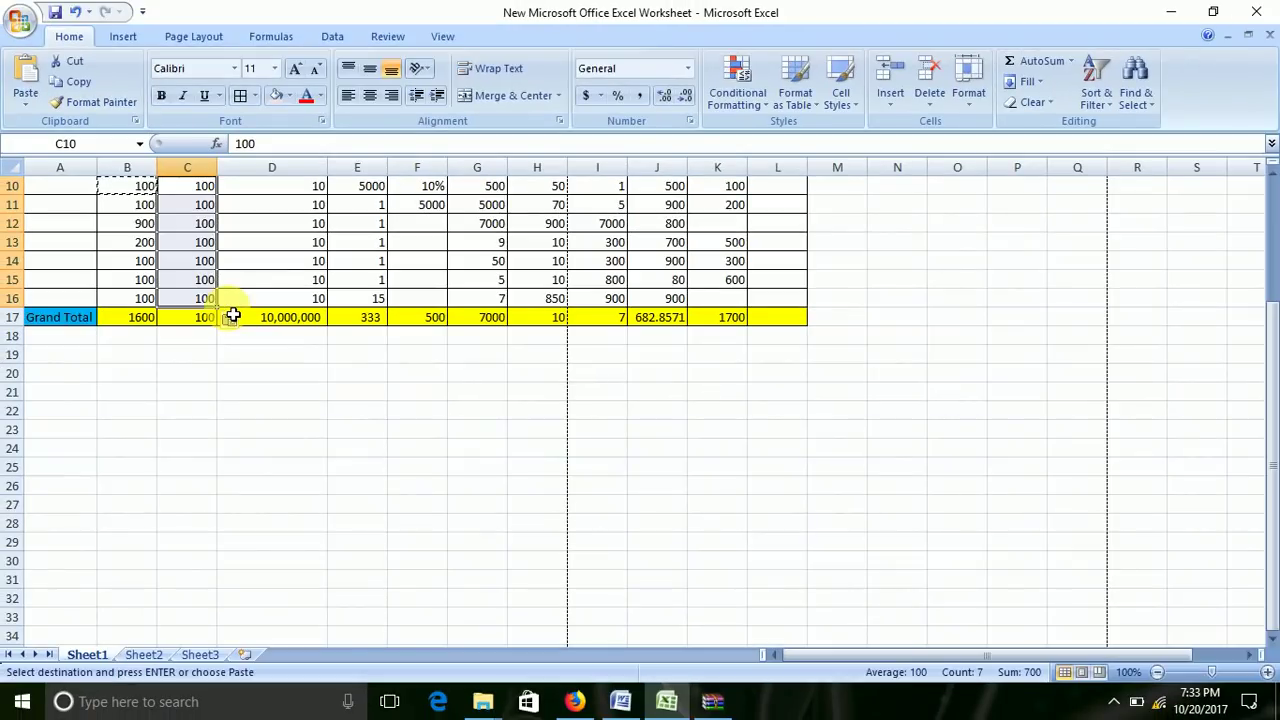
{"action": "scroll", "coordinate": [474, 536], "scroll_direction": "up", "scroll_amount": 2}
- Select the Subtraction Grand Total cell to check its 100 total
{"action": "left_click", "coordinate": [196, 506]}
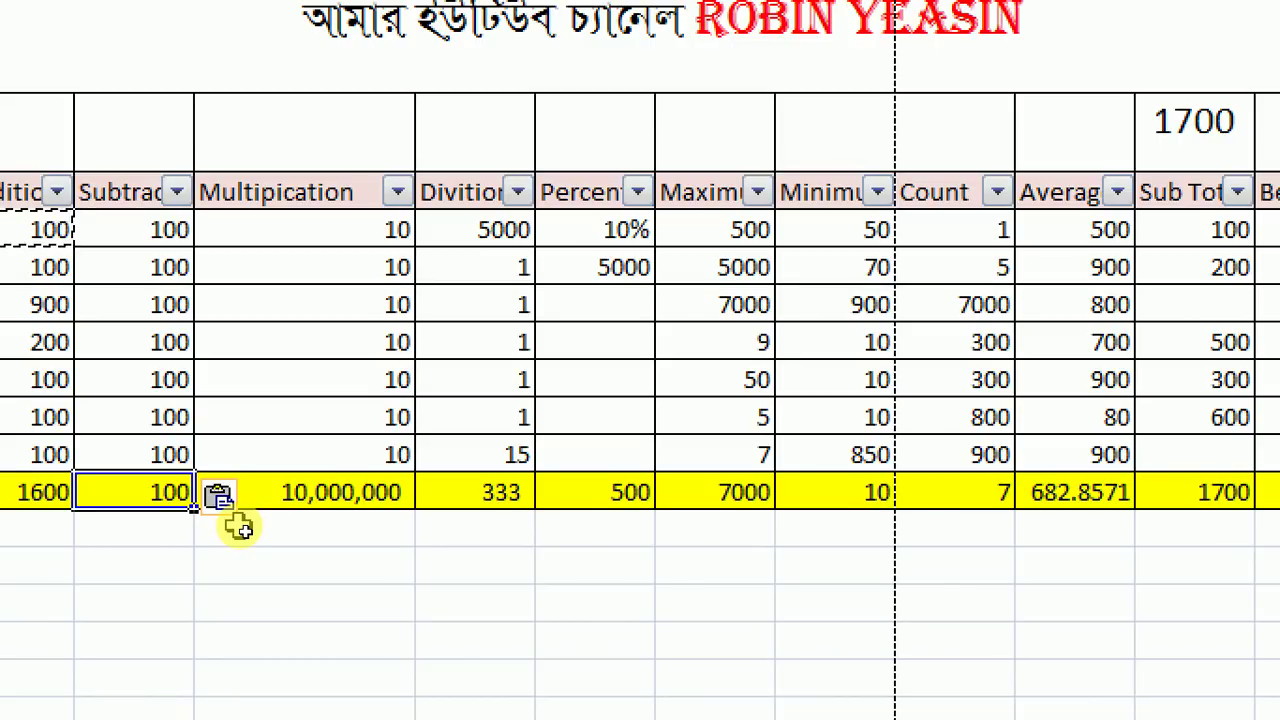
{"action": "left_click", "coordinate": [318, 500]}
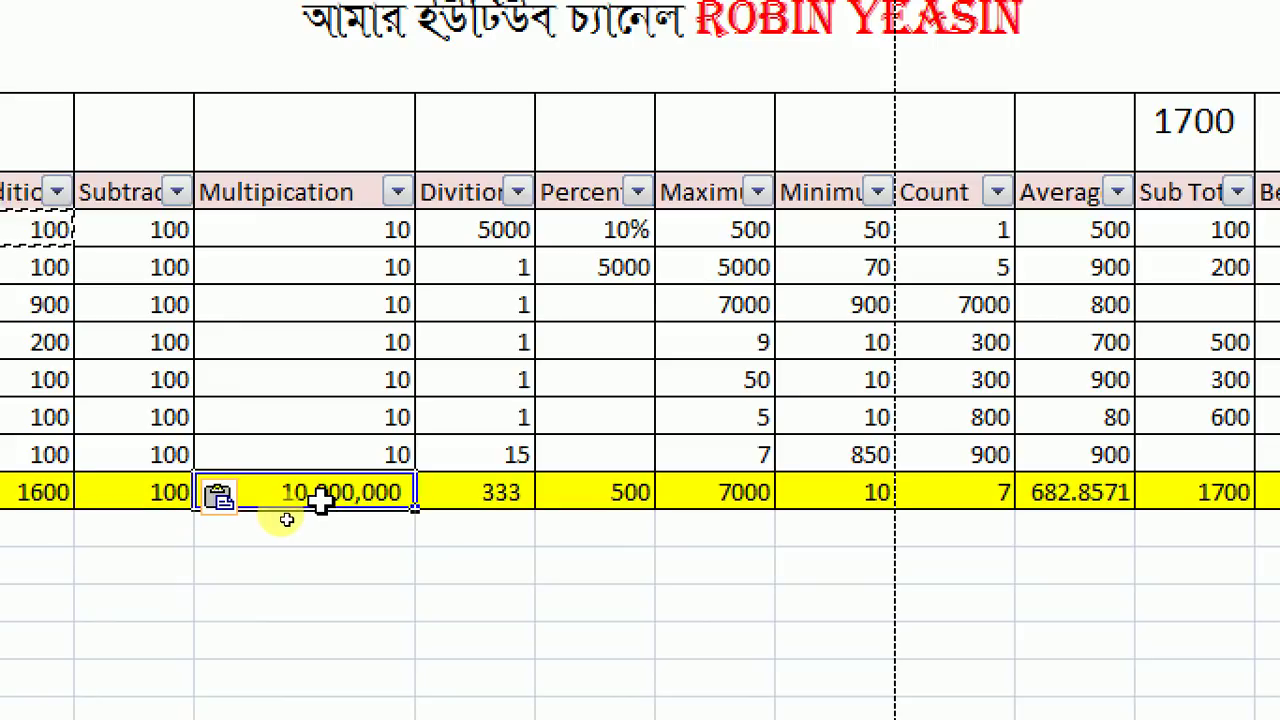
{"action": "left_click", "coordinate": [160, 482]}
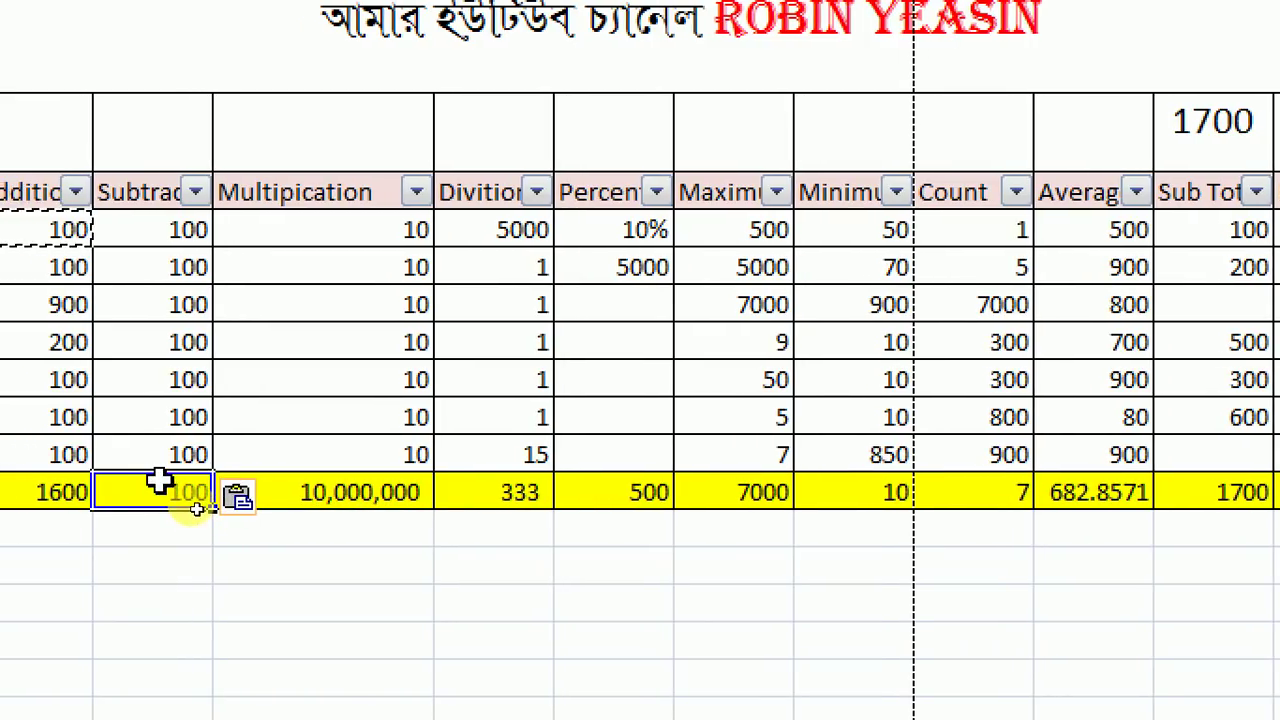
- Start the C17 formula as +C10+C11+C12+C13+C14
{"action": "type", "text": "+"}
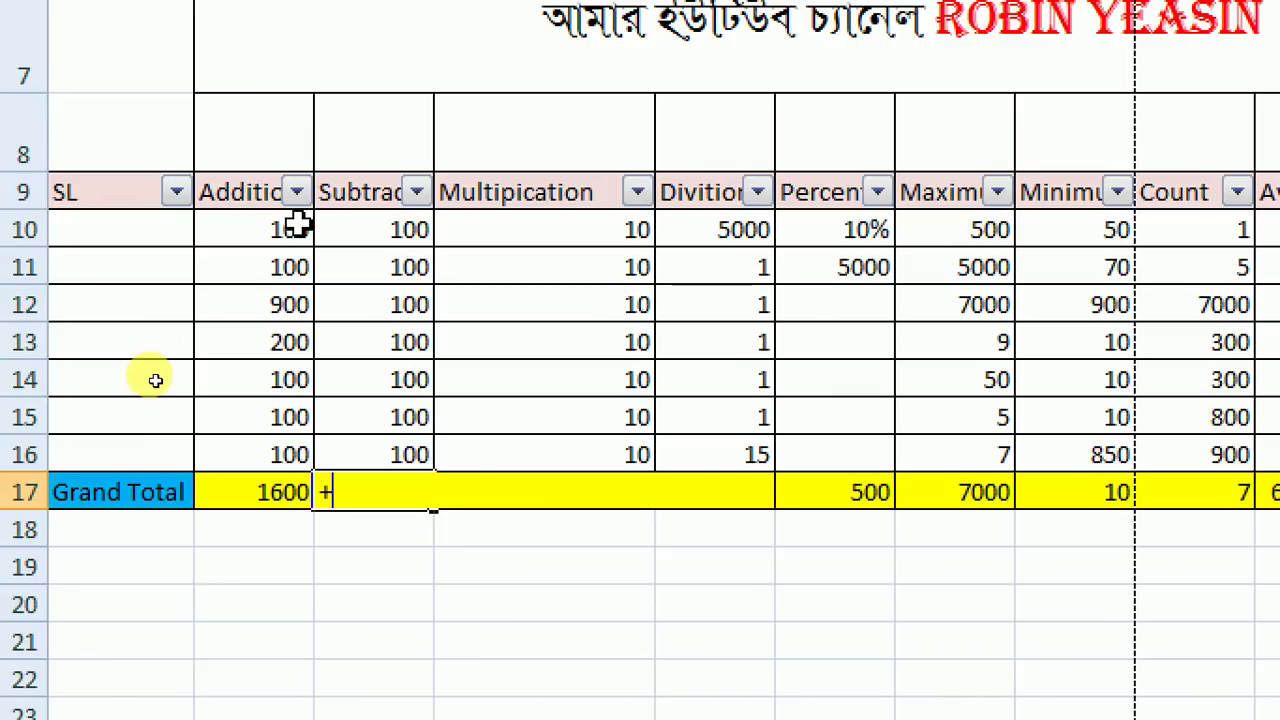
{"action": "left_click", "coordinate": [352, 230]}
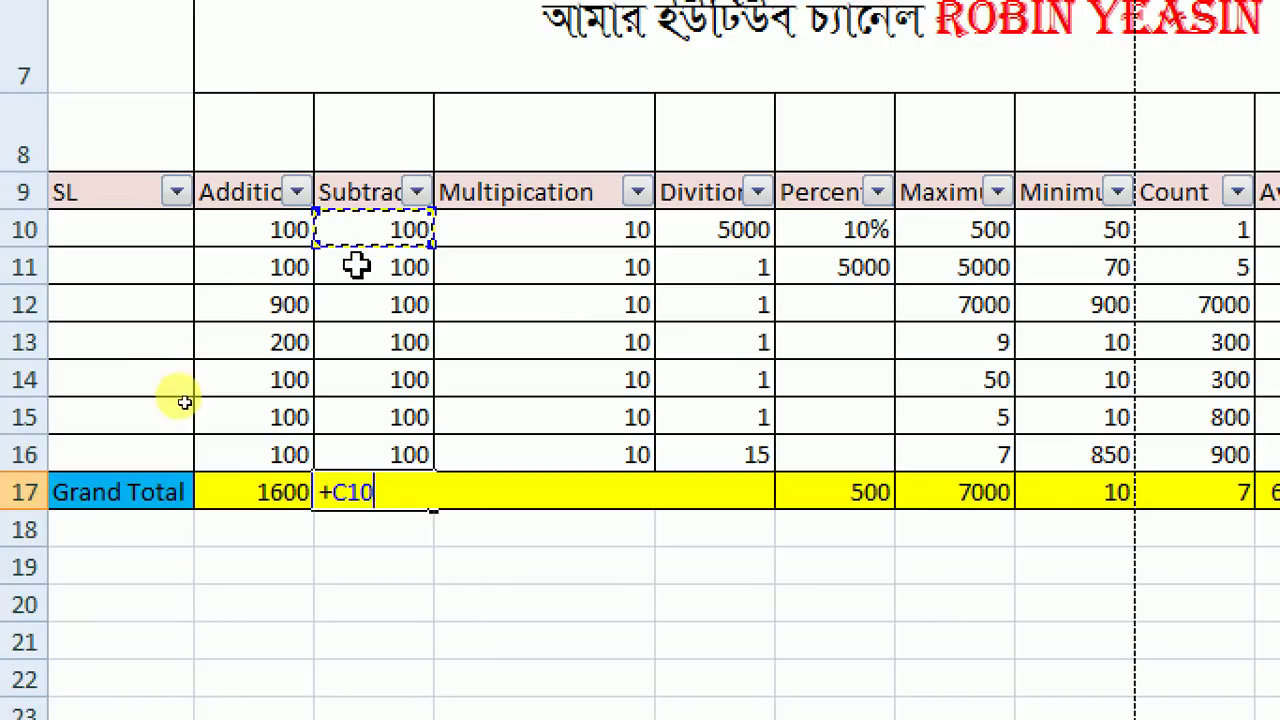
{"action": "type", "text": "+"}
{"action": "left_click", "coordinate": [357, 268]}
{"action": "type", "text": "+C11+"}
{"action": "left_click", "coordinate": [358, 310]}
{"action": "type", "text": "+C12+"}
{"action": "left_click", "coordinate": [377, 343]}
{"action": "type", "text": "+C13+"}
{"action": "left_click", "coordinate": [378, 380]}
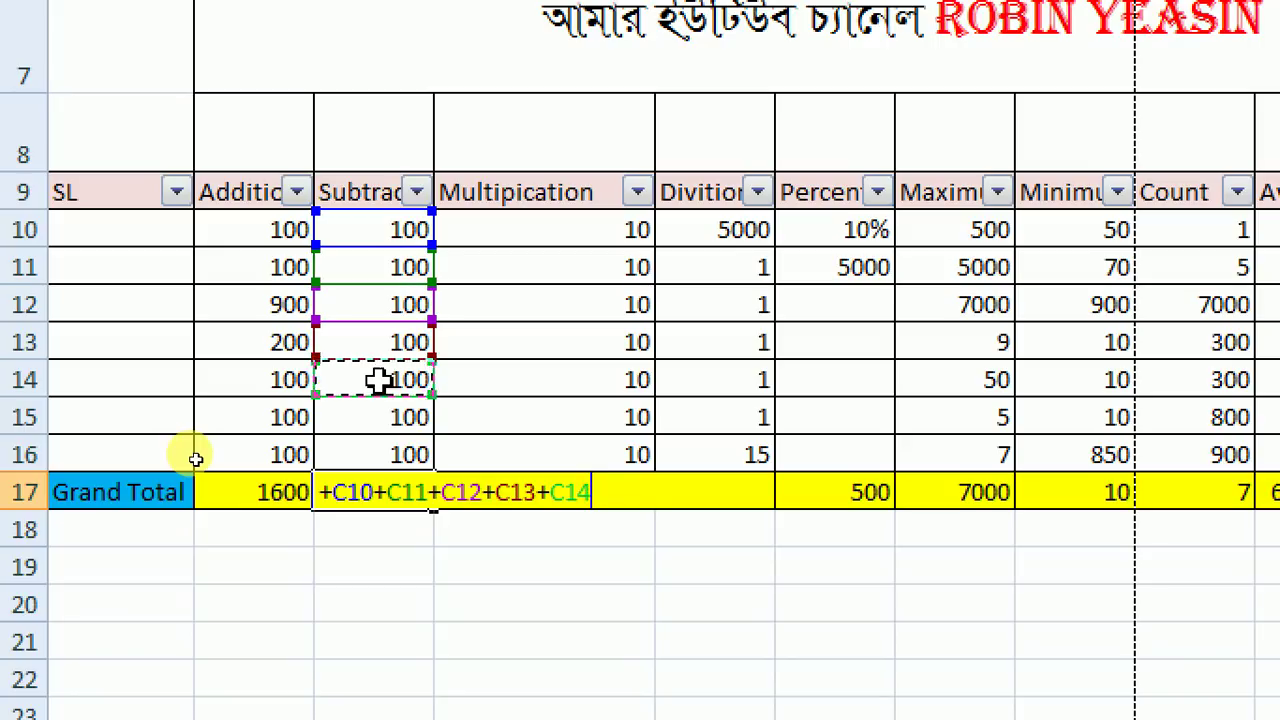
- Subtract C15, C16 and C12 and commit the formula, giving 200
{"action": "type", "text": "-"}
{"action": "left_click", "coordinate": [390, 418]}
{"action": "type", "text": "-"}
{"action": "left_click", "coordinate": [373, 450]}
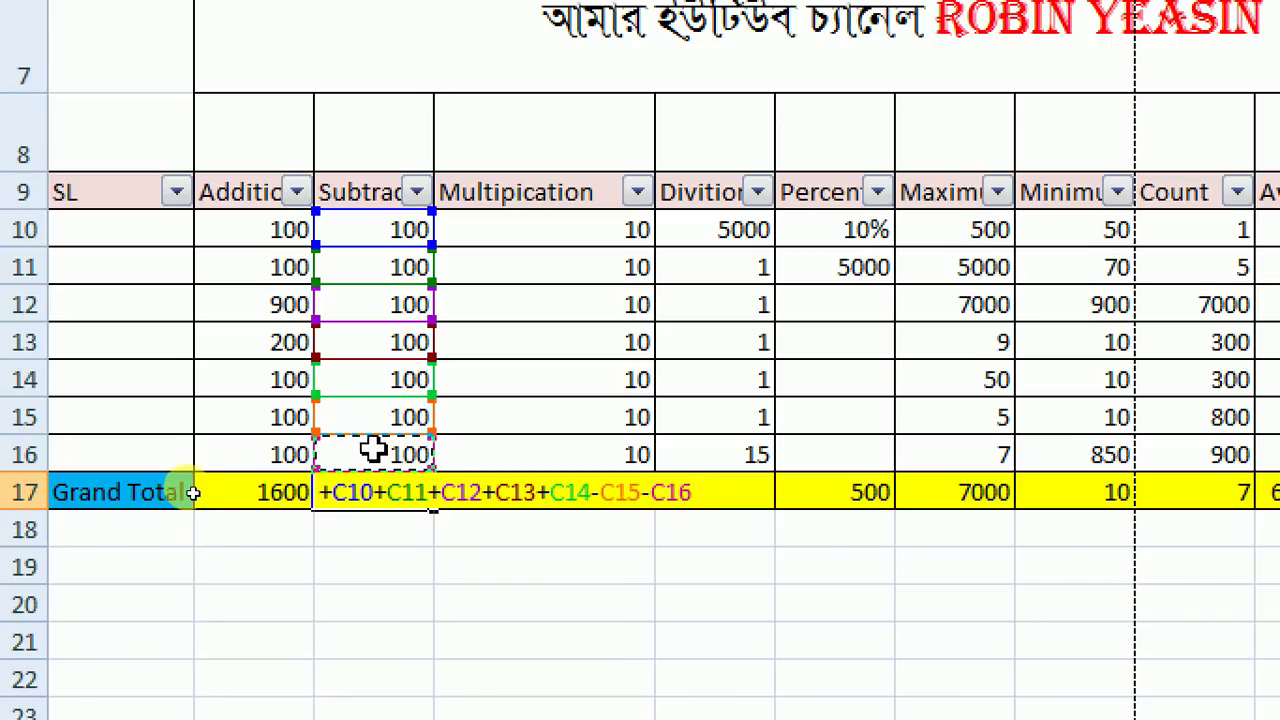
{"action": "type", "text": "-"}
{"action": "left_click", "coordinate": [390, 296]}
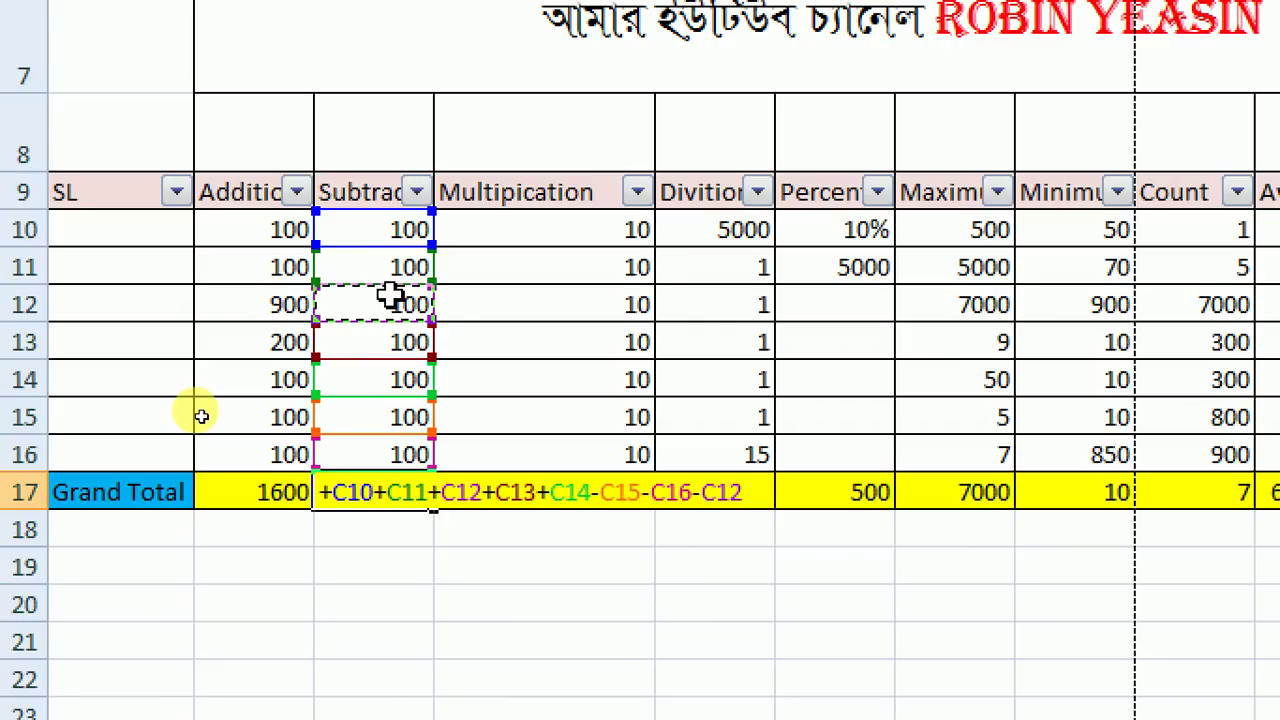
{"action": "key", "text": "Return"}
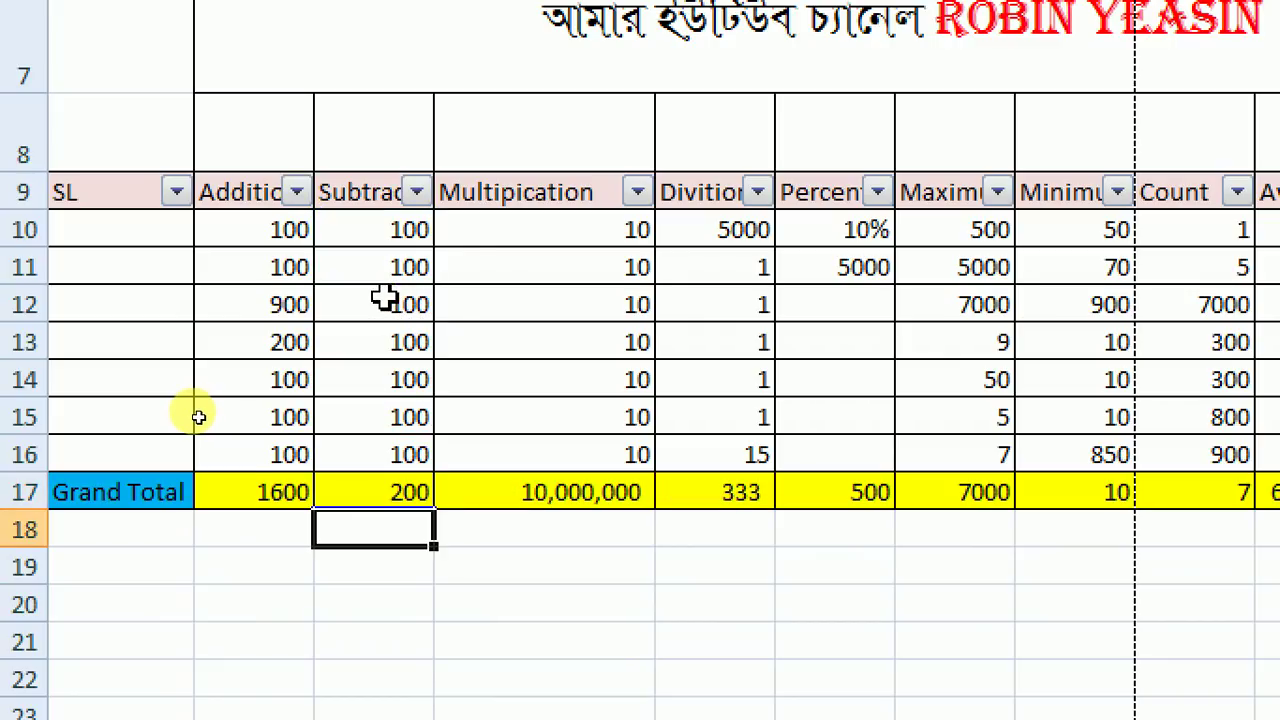
- Trim the trailing subtracted term off the C17 formula
{"action": "left_click", "coordinate": [410, 482]}
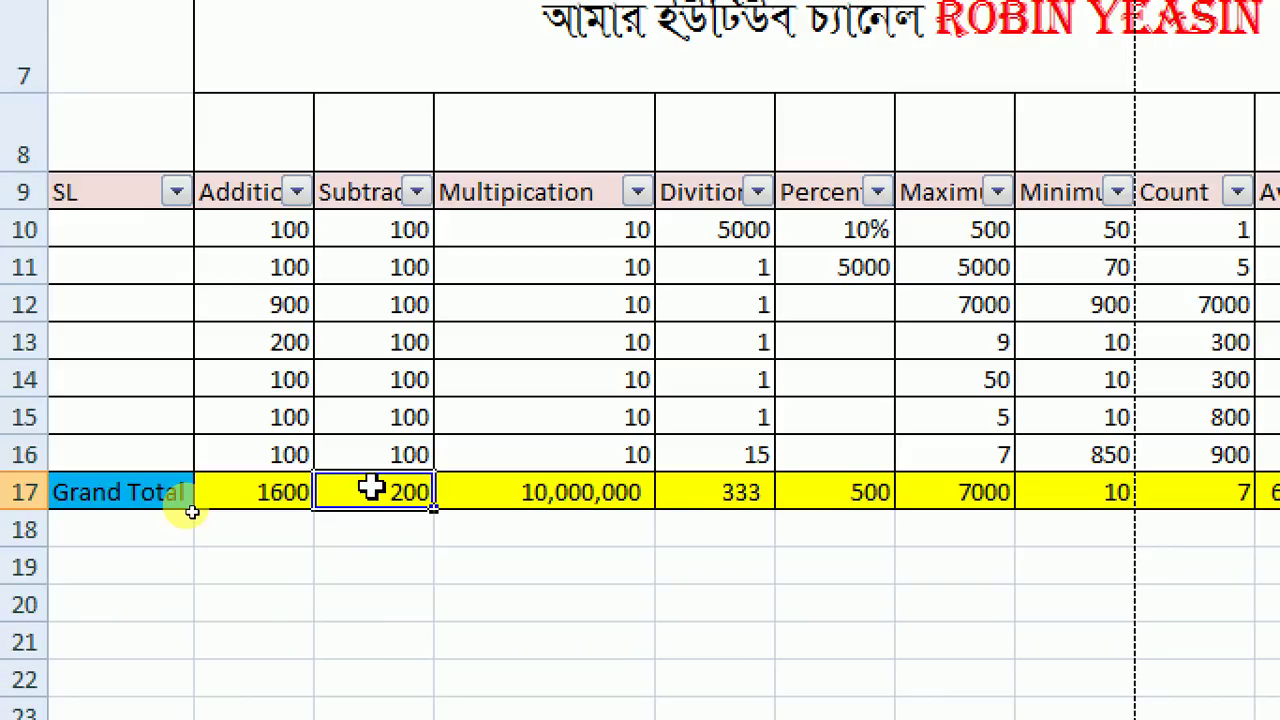
{"action": "double_click", "coordinate": [371, 488]}
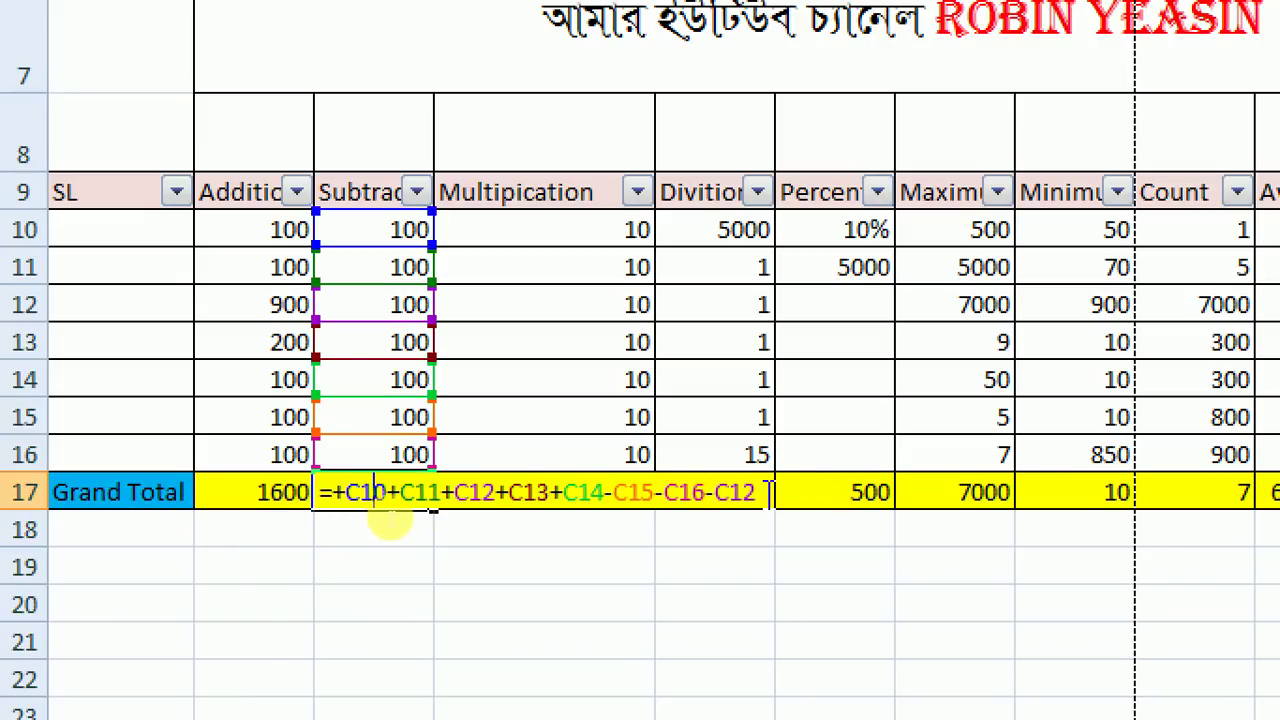
{"action": "key", "text": "BackSpace"}
{"action": "key", "text": "BackSpace"}
{"action": "key", "text": "BackSpace"}
{"action": "key", "text": "BackSpace"}
{"action": "key", "text": "BackSpace"}
{"action": "key", "text": "BackSpace"}
{"action": "key", "text": "BackSpace"}
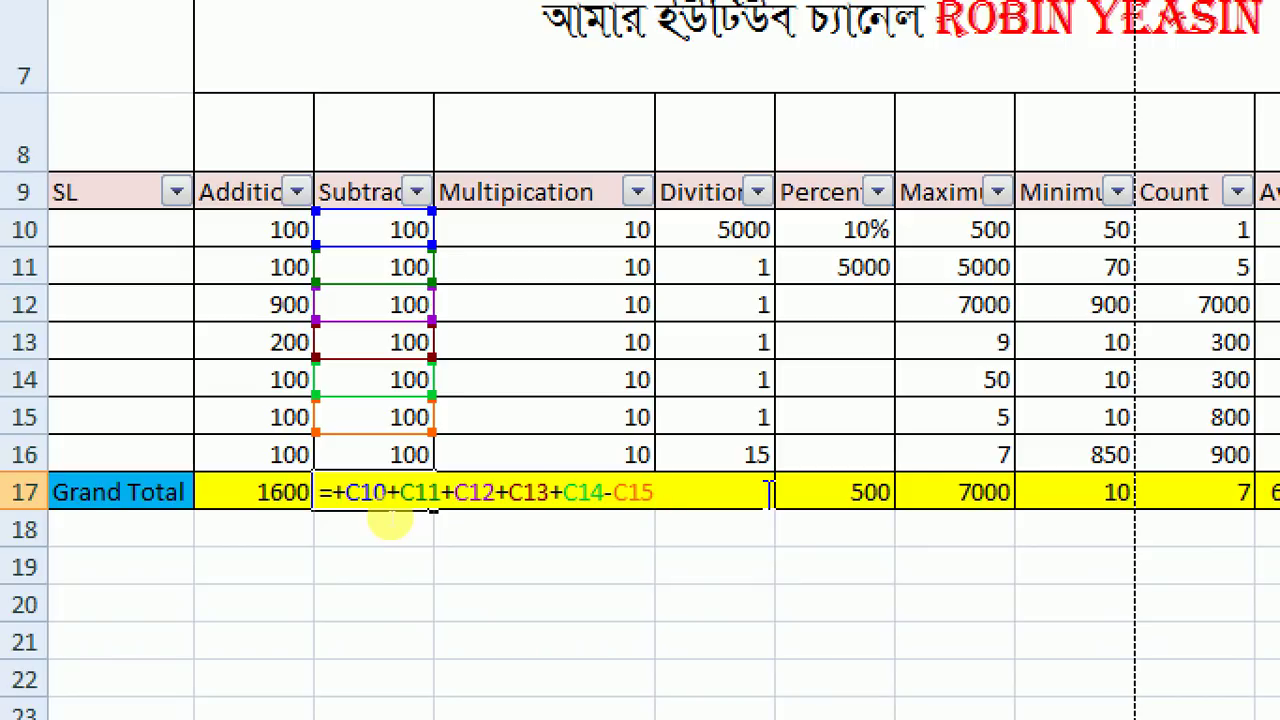
{"action": "key", "text": "Return"}
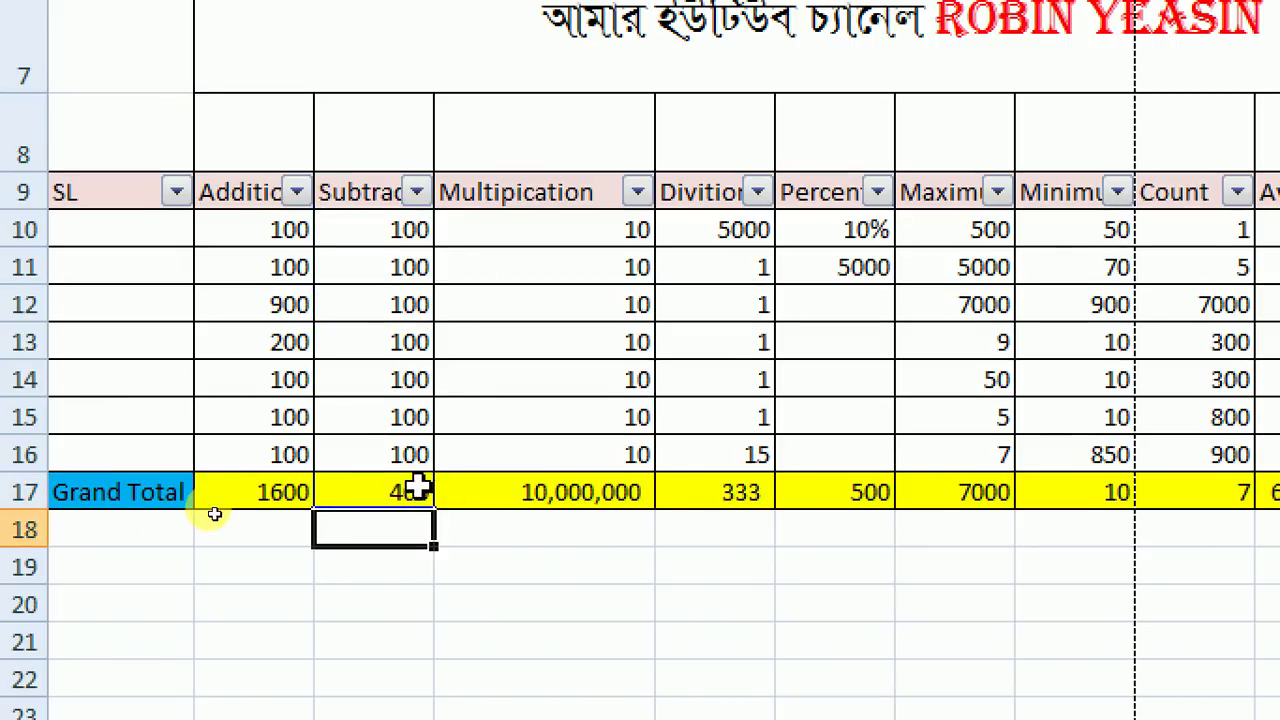
- Append -C16 so C17 reads =+C10+C11+C12+C13+C14-C15-C16, showing 300
{"action": "left_click", "coordinate": [418, 488]}
{"action": "left_click", "coordinate": [388, 233]}
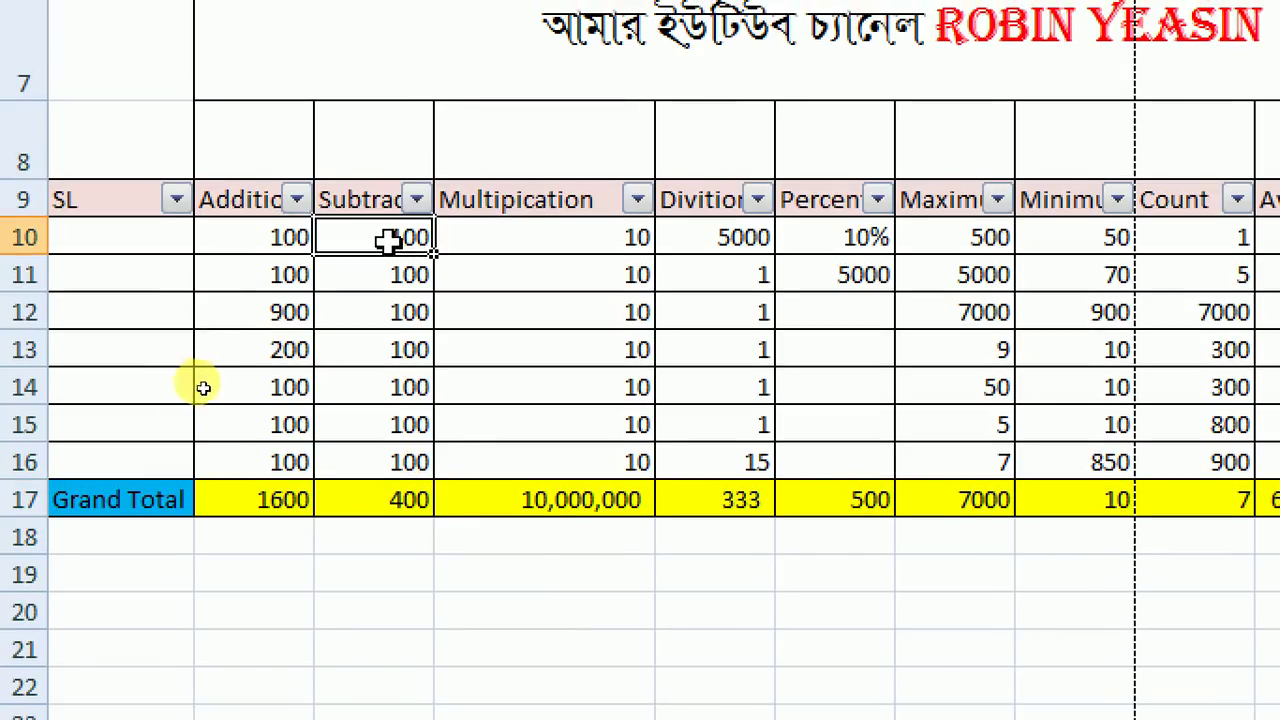
{"action": "left_click_drag", "start_coordinate": [388, 240], "coordinate": [393, 362]}
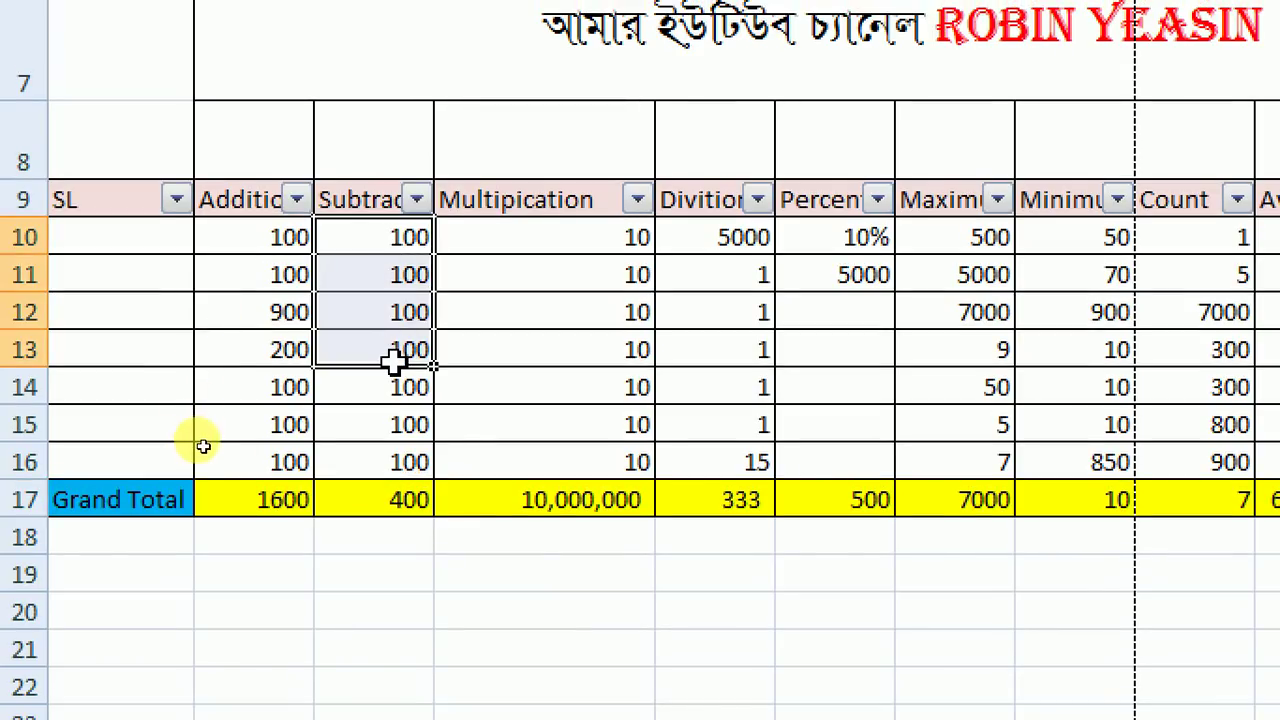
{"action": "left_click", "coordinate": [414, 522]}
{"action": "left_click", "coordinate": [413, 500]}
{"action": "double_click", "coordinate": [414, 500]}
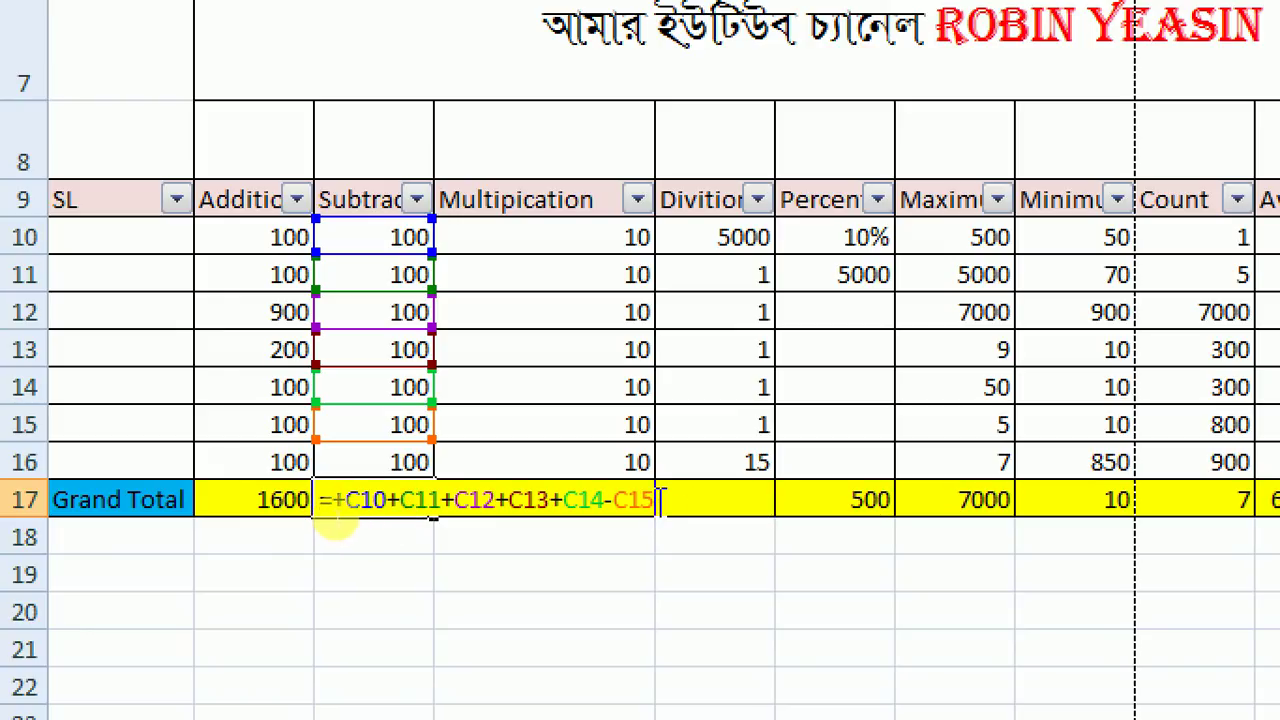
{"action": "type", "text": "-"}
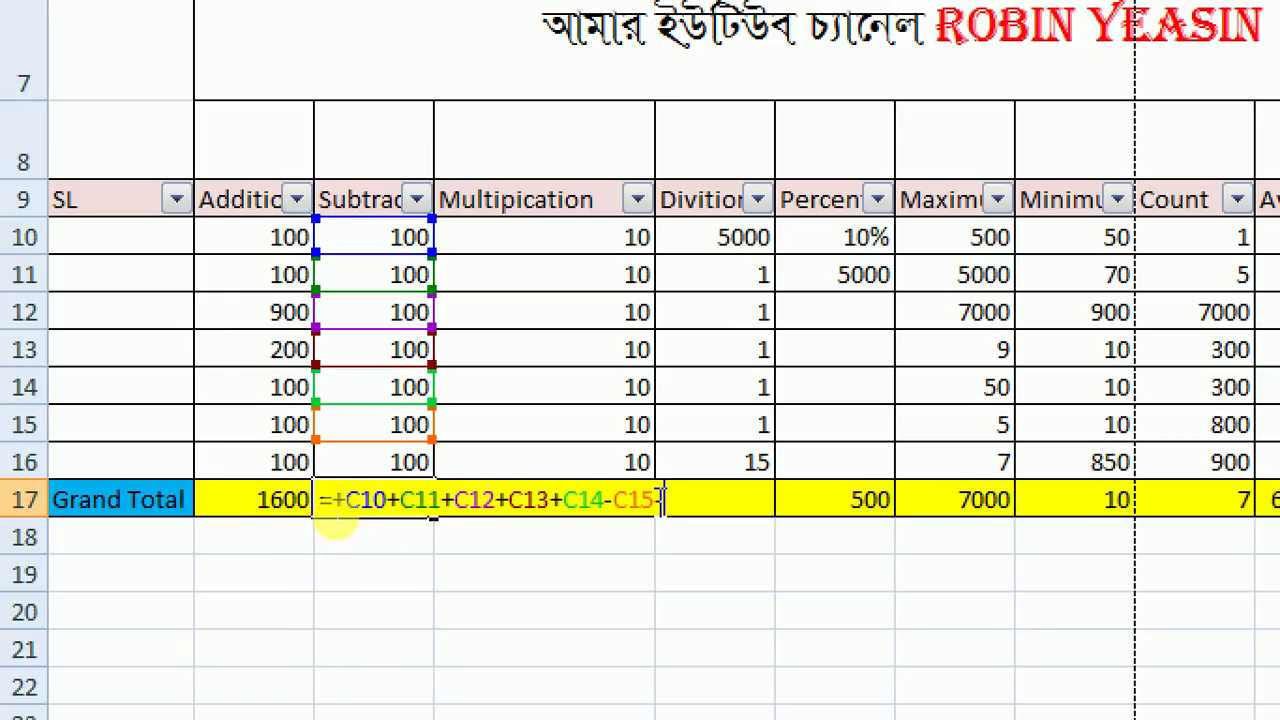
{"action": "left_click", "coordinate": [413, 458]}
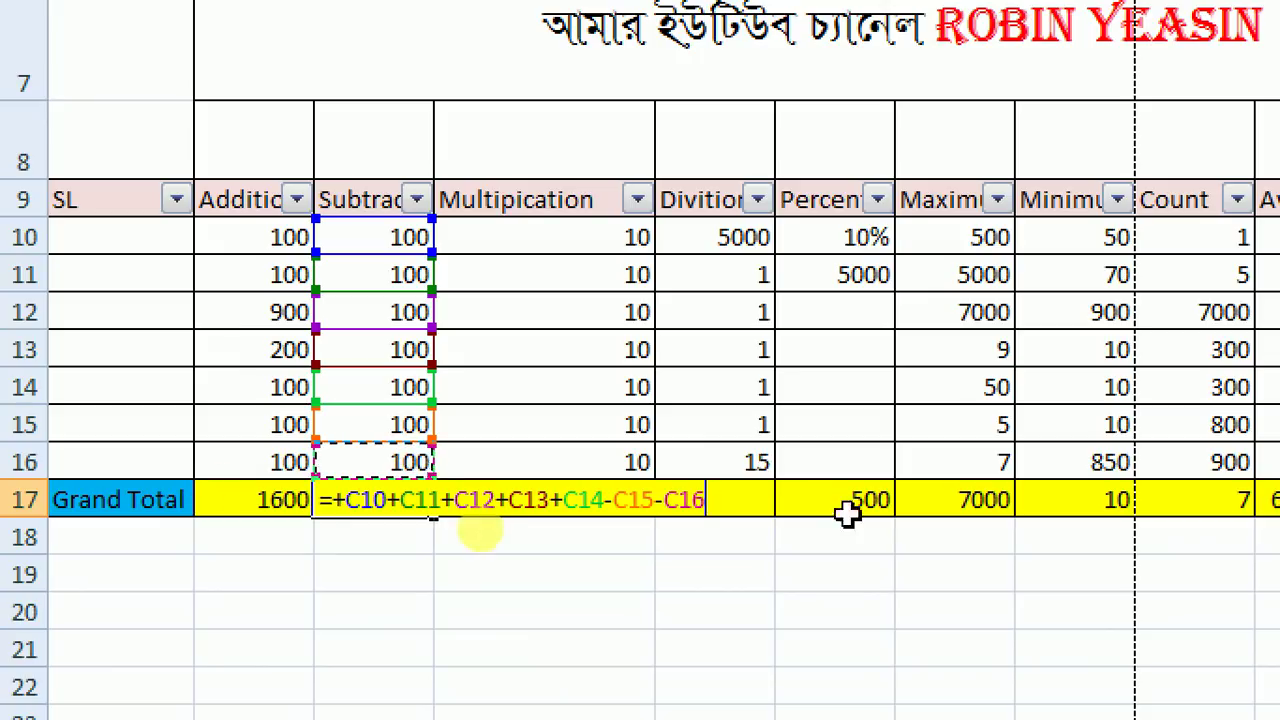
{"action": "key", "text": "Return"}
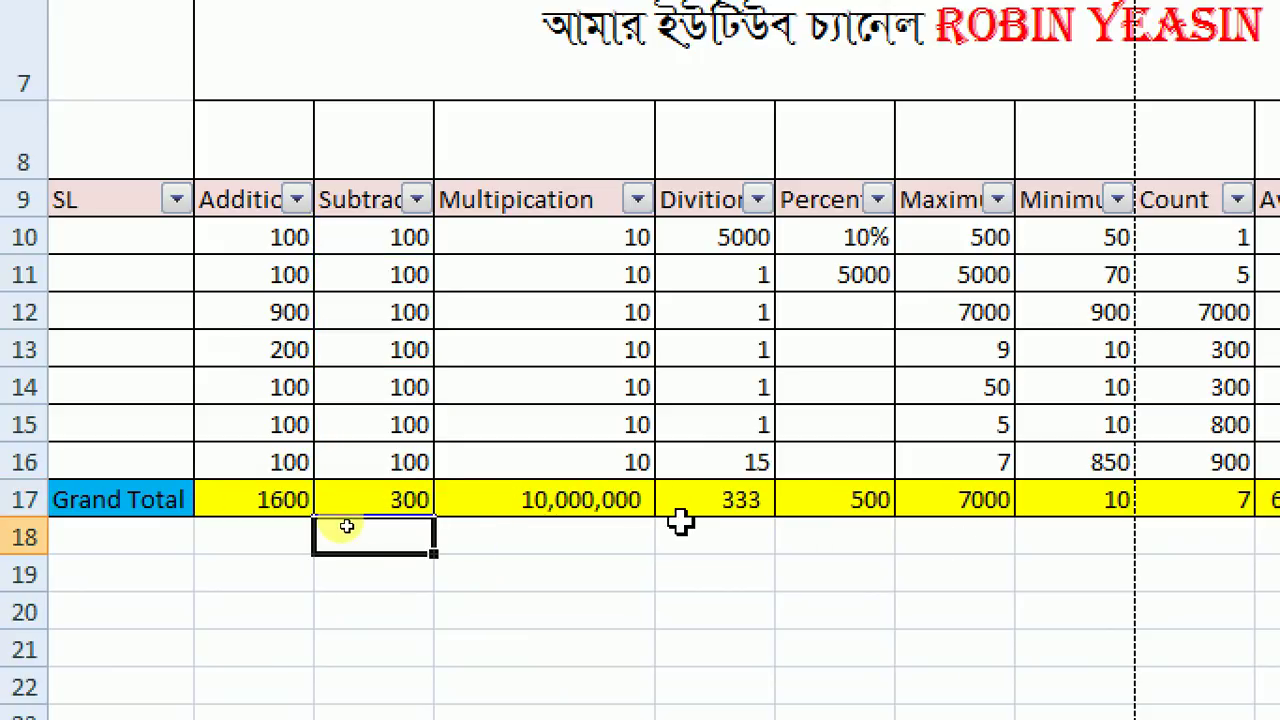
- Select all of C17's formula text and remove it, leaving the cell empty
{"action": "left_click", "coordinate": [385, 508]}
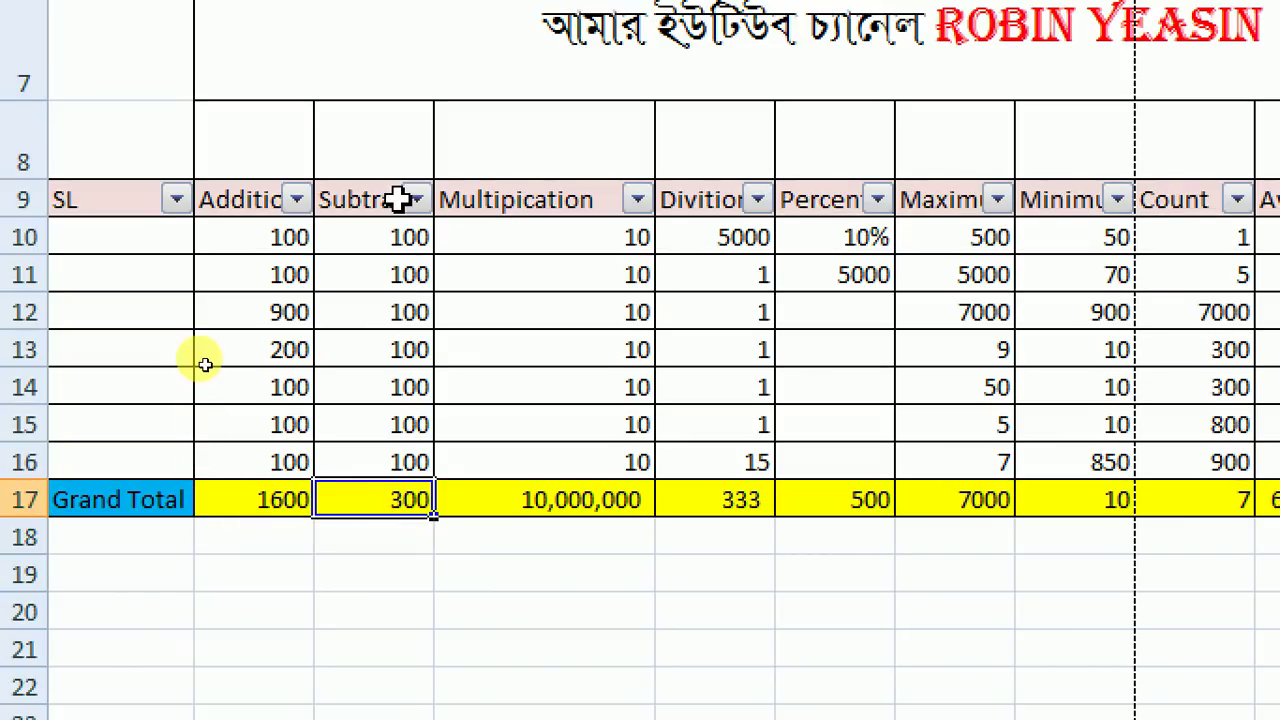
{"action": "double_click", "coordinate": [390, 500]}
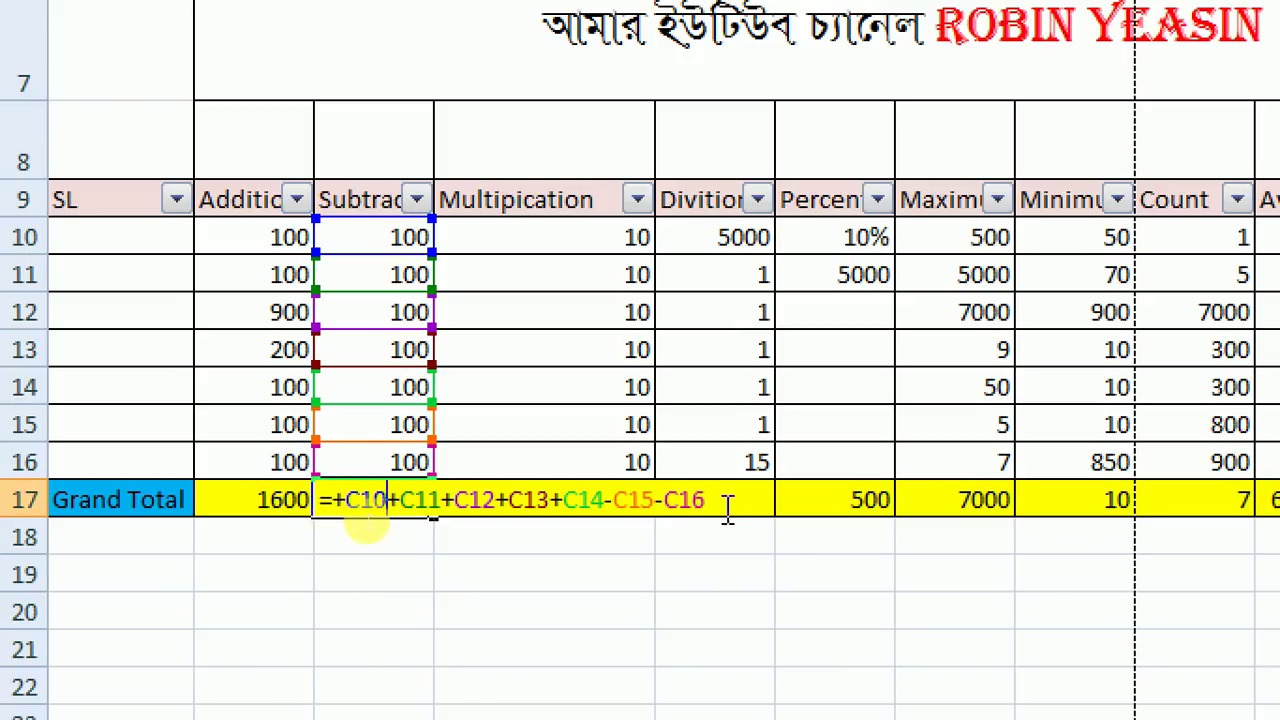
{"action": "left_click_drag", "start_coordinate": [716, 500], "coordinate": [108, 500]}
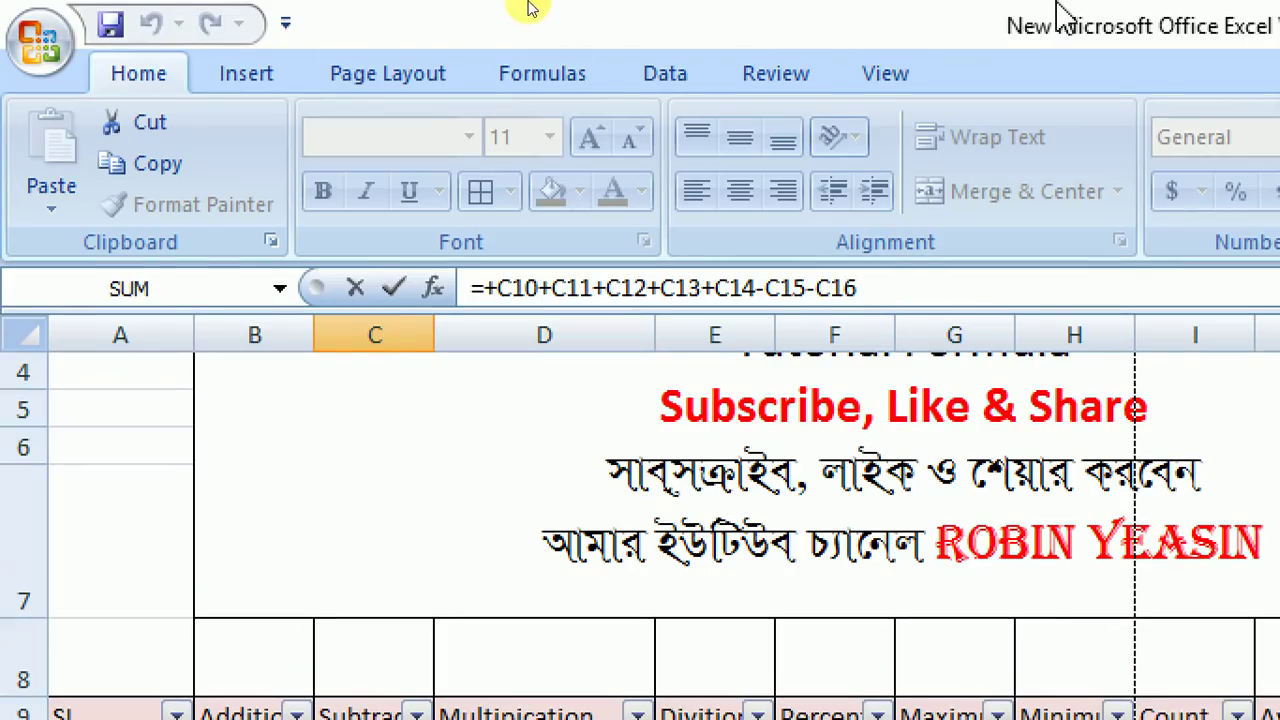
{"action": "key", "text": "Escape"}
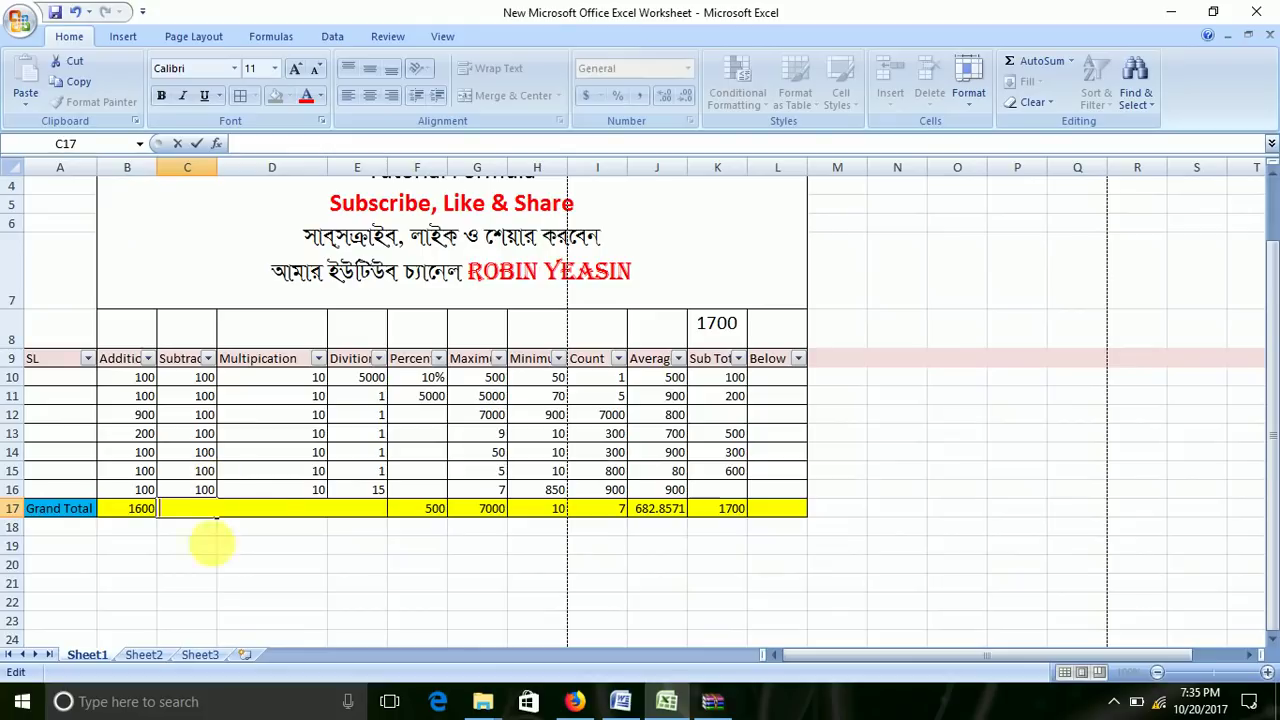
- Start a +SUM( formula in the Subtraction Grand Total cell C17
{"action": "left_click", "coordinate": [213, 581]}
{"action": "left_click", "coordinate": [195, 514]}
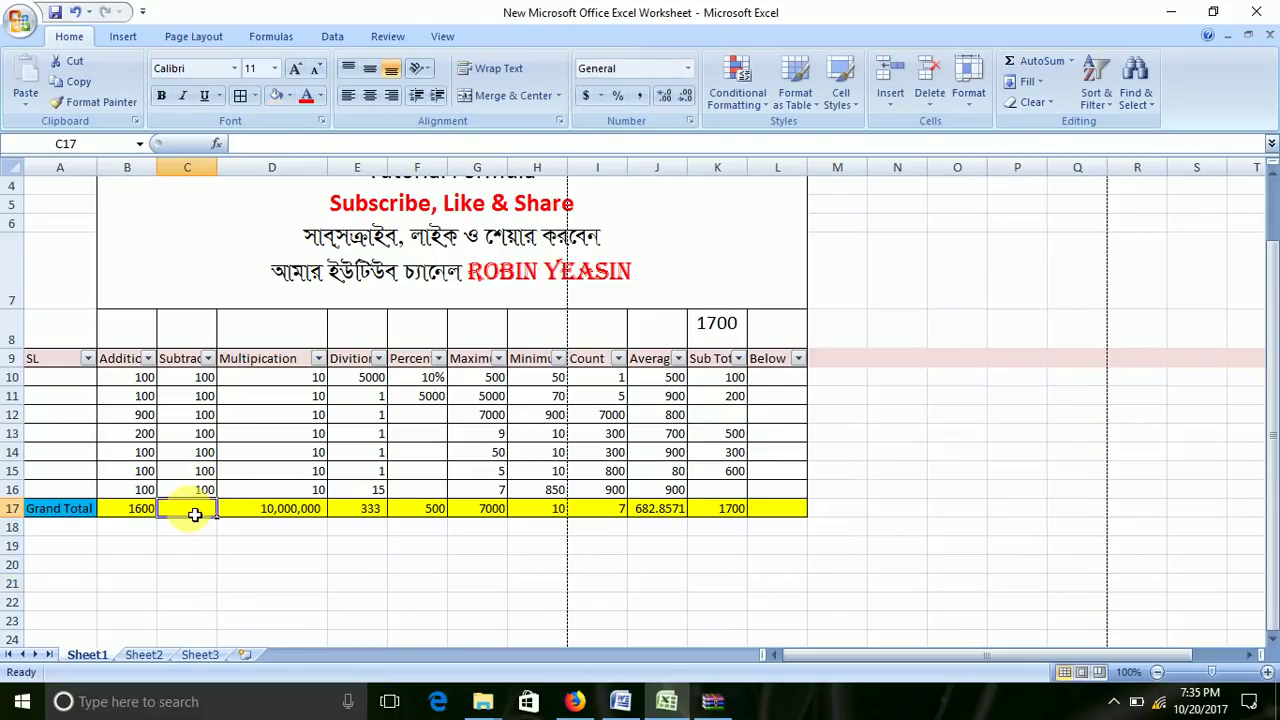
{"action": "type", "text": "+su"}
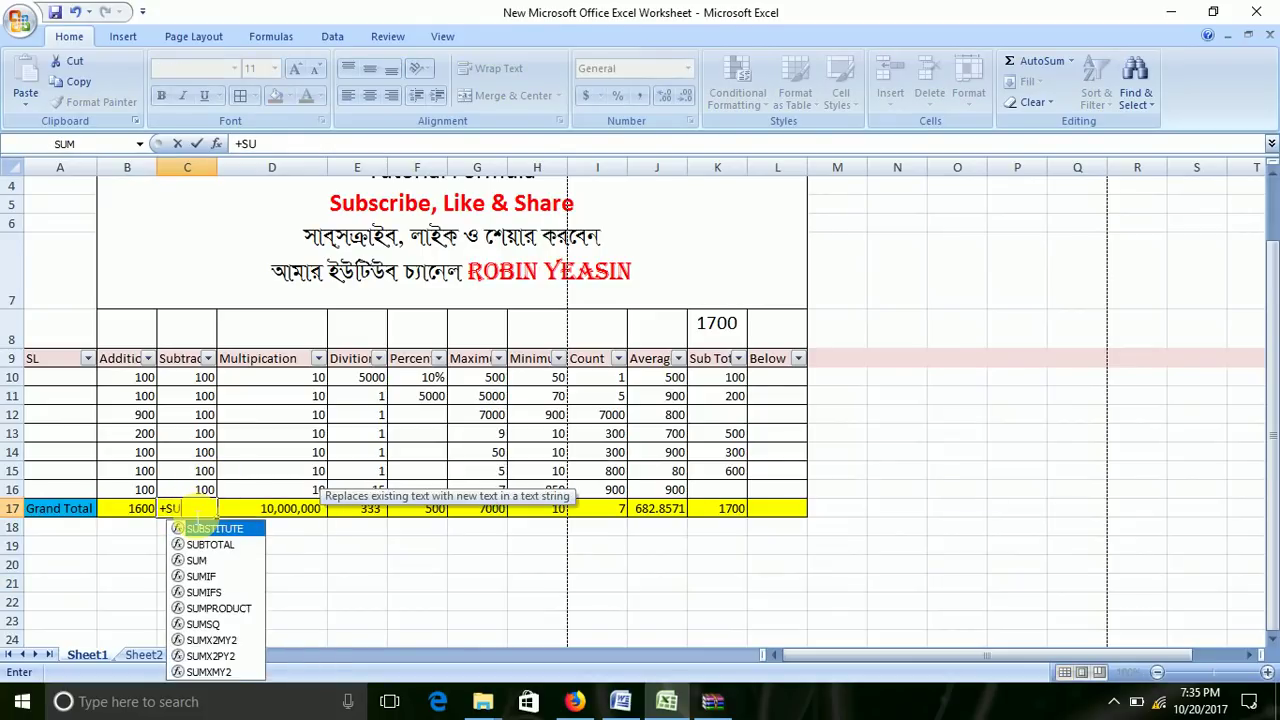
{"action": "type", "text": "m"}
{"action": "key", "text": "BackSpace"}
{"action": "key", "text": "BackSpace"}
{"action": "key", "text": "BackSpace"}
{"action": "type", "text": "SUM"}
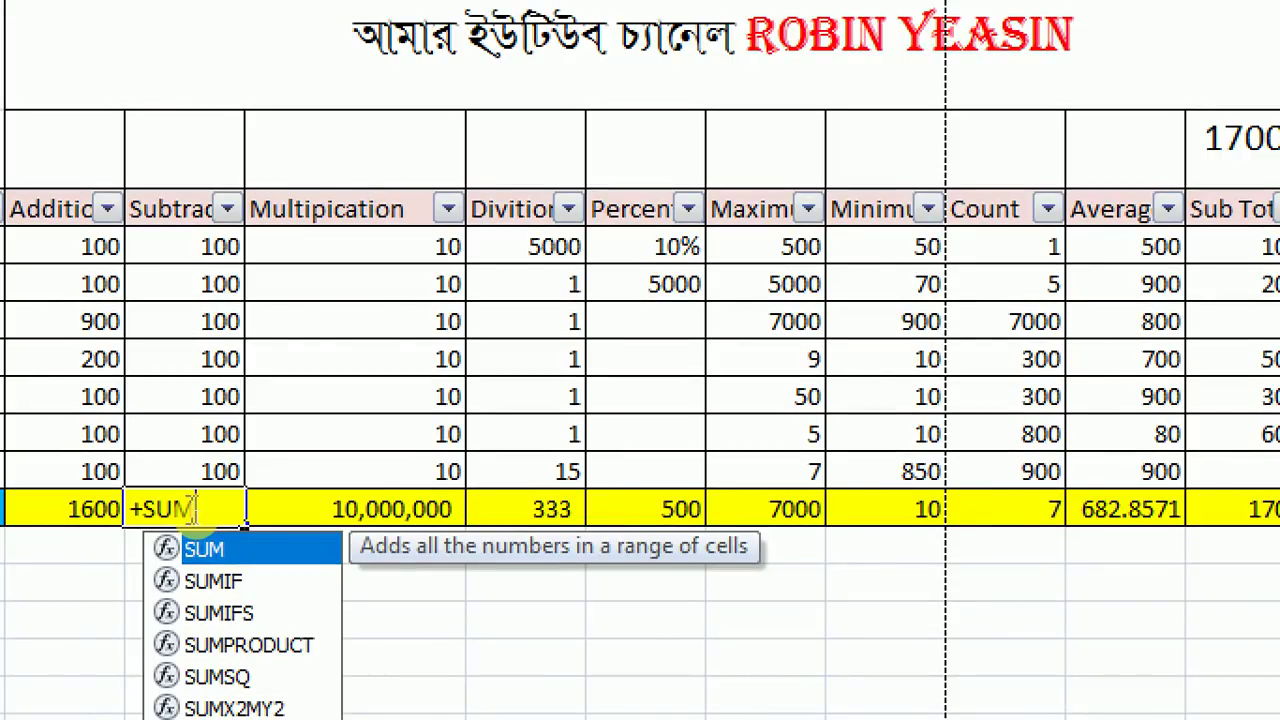
{"action": "type", "text": "("}
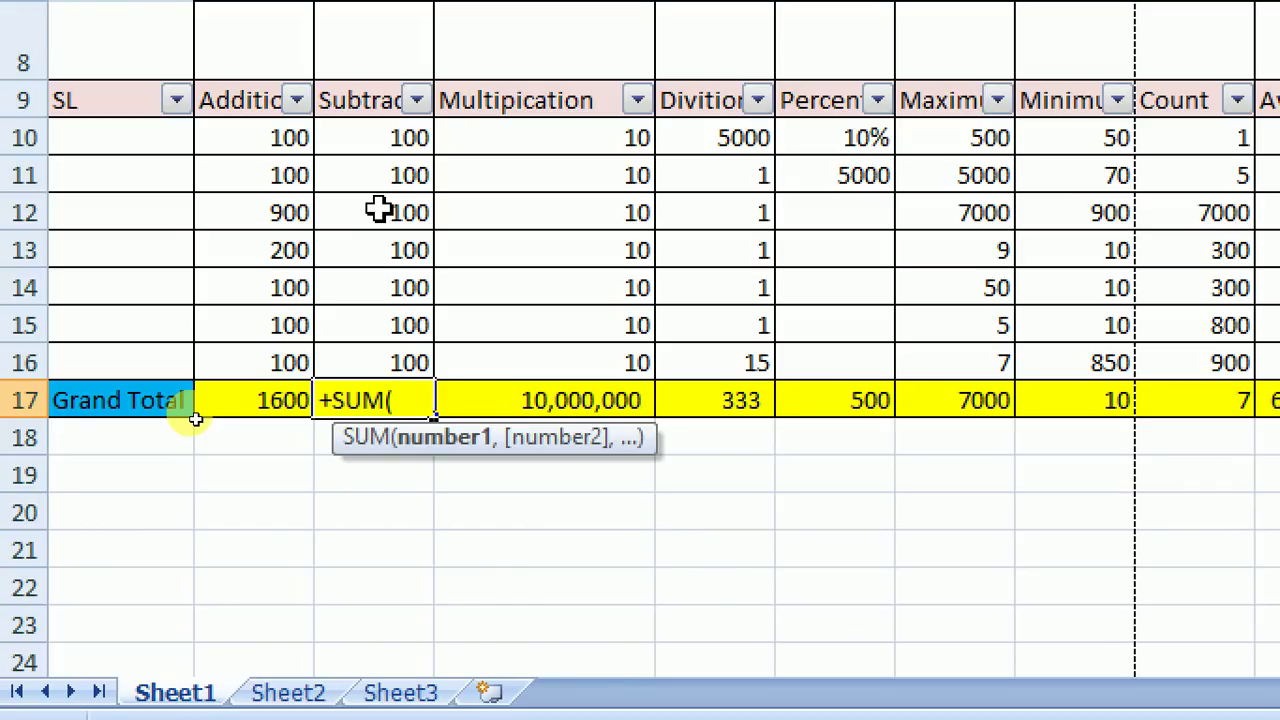
- Enter the C10 to C14 range as the SUM argument and close the bracket
{"action": "left_click", "coordinate": [400, 135]}
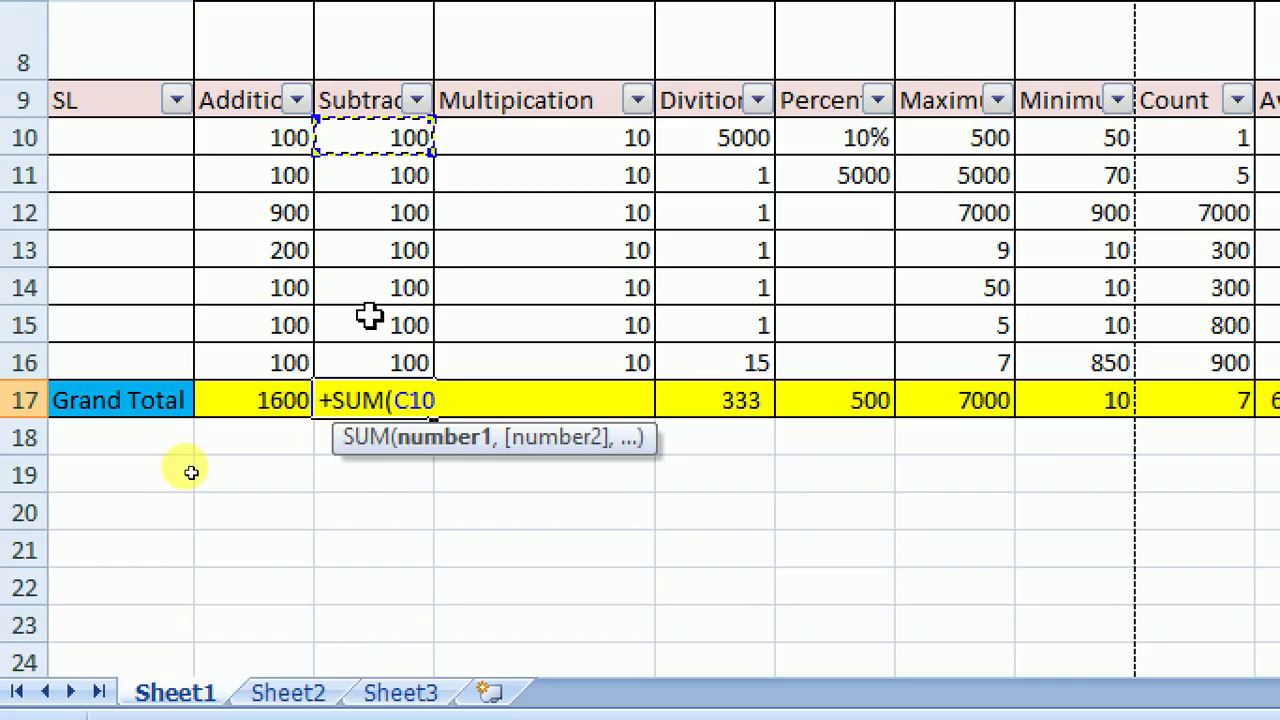
{"action": "type", "text": ":C10"}
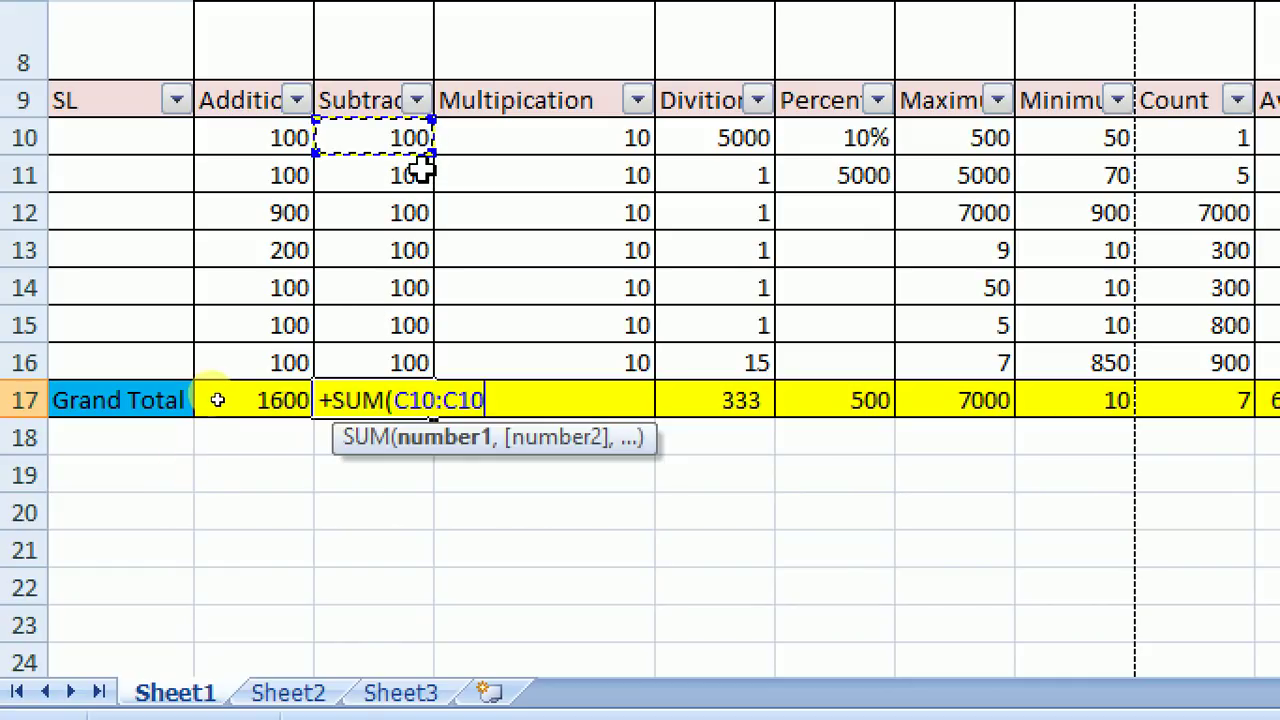
{"action": "key", "text": "BackSpace"}
{"action": "key", "text": "BackSpace"}
{"action": "key", "text": "BackSpace"}
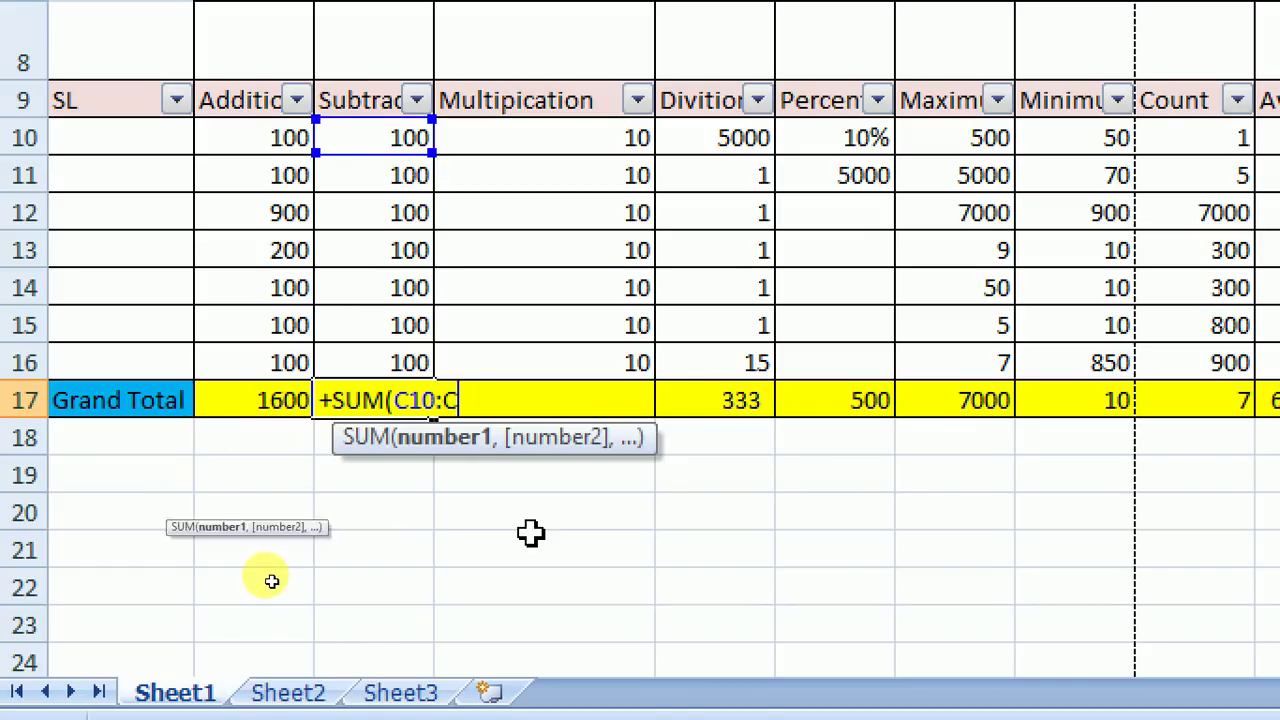
{"action": "key", "text": "BackSpace"}
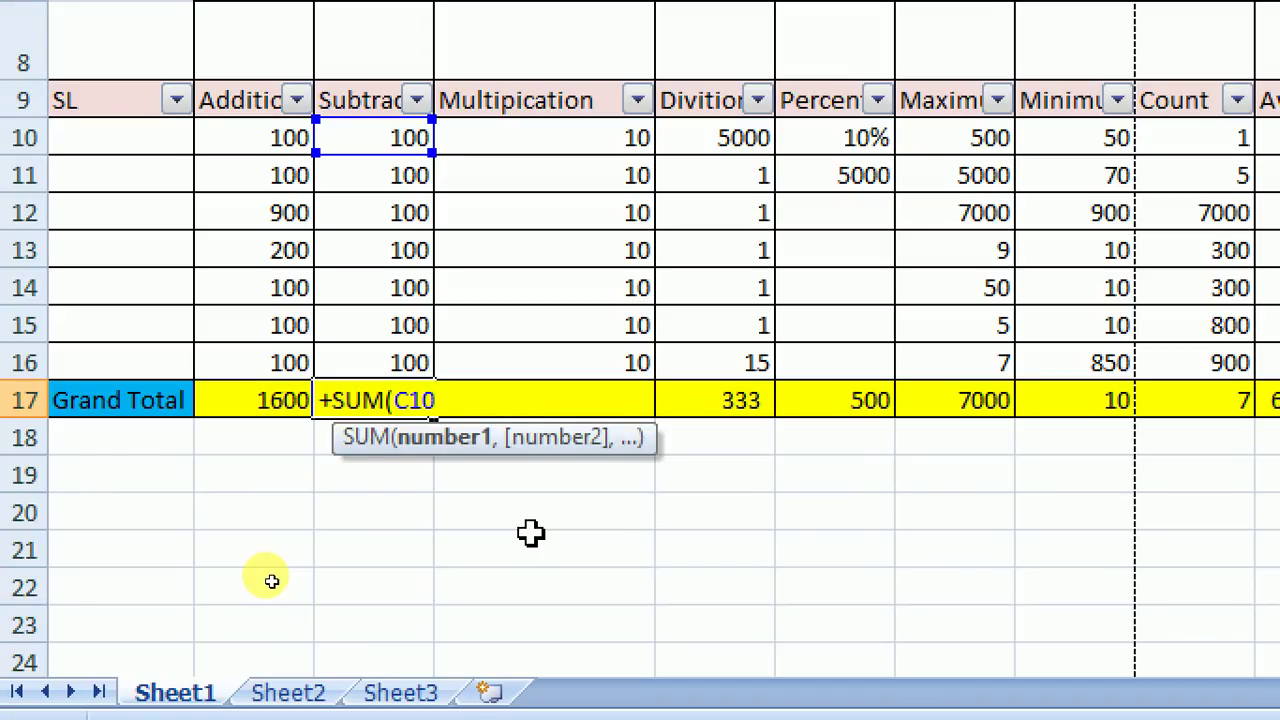
{"action": "type", "text": "."}
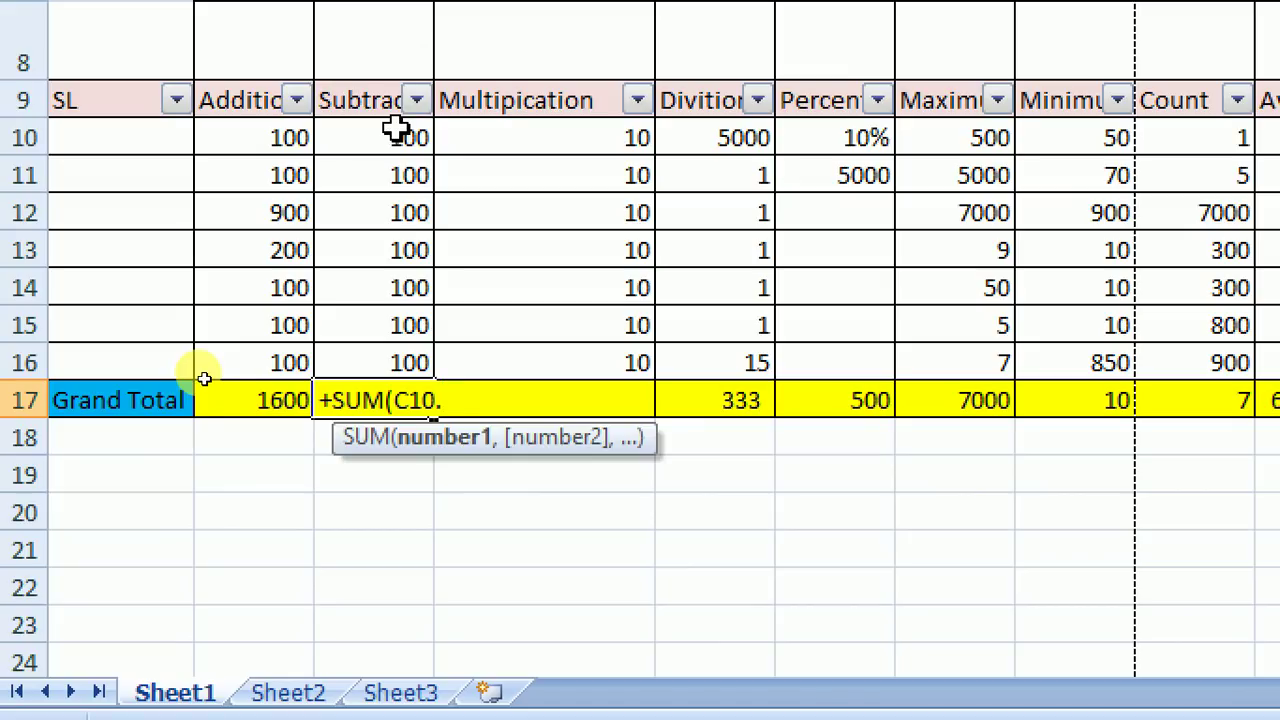
{"action": "left_click", "coordinate": [385, 293]}
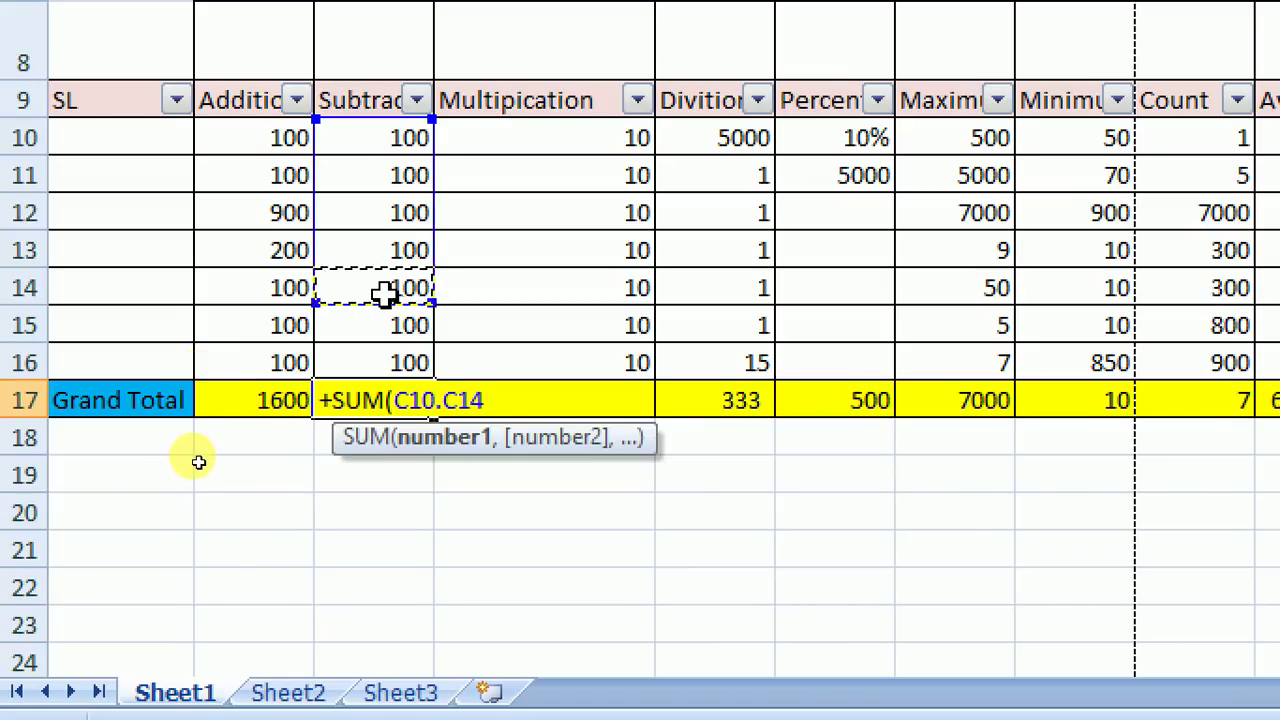
{"action": "type", "text": ")"}
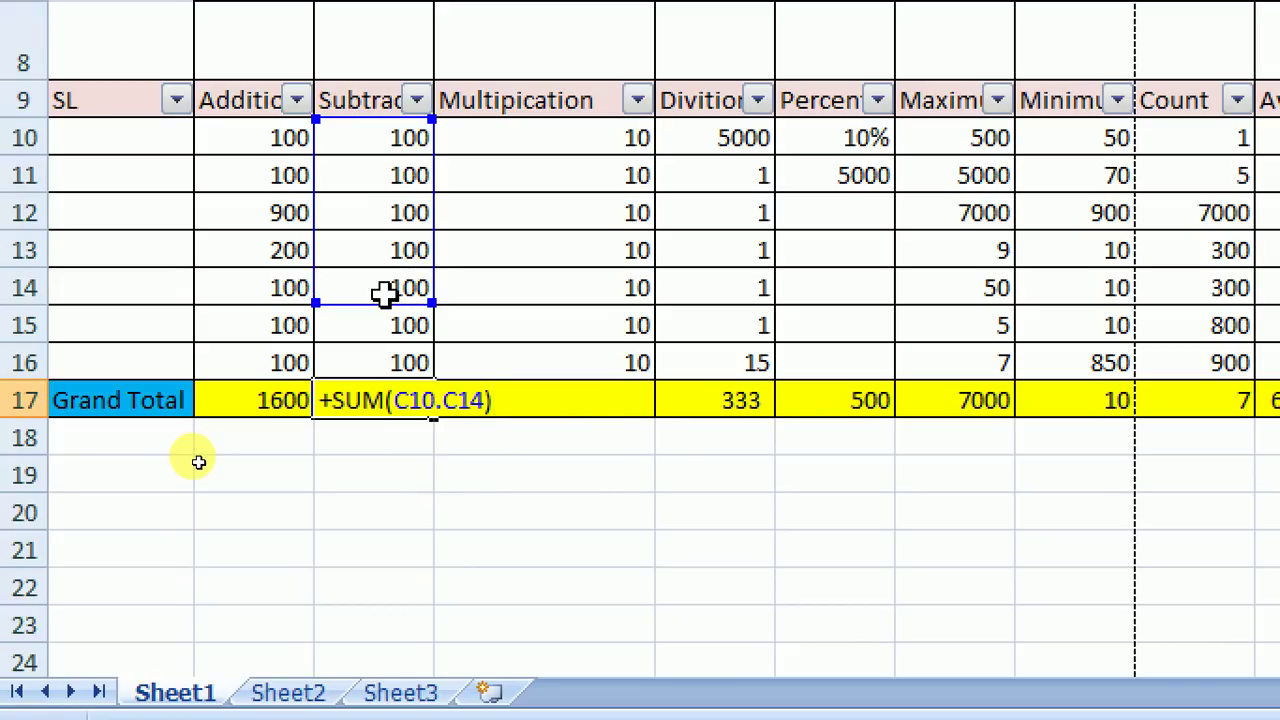
{"action": "type", "text": "-"}
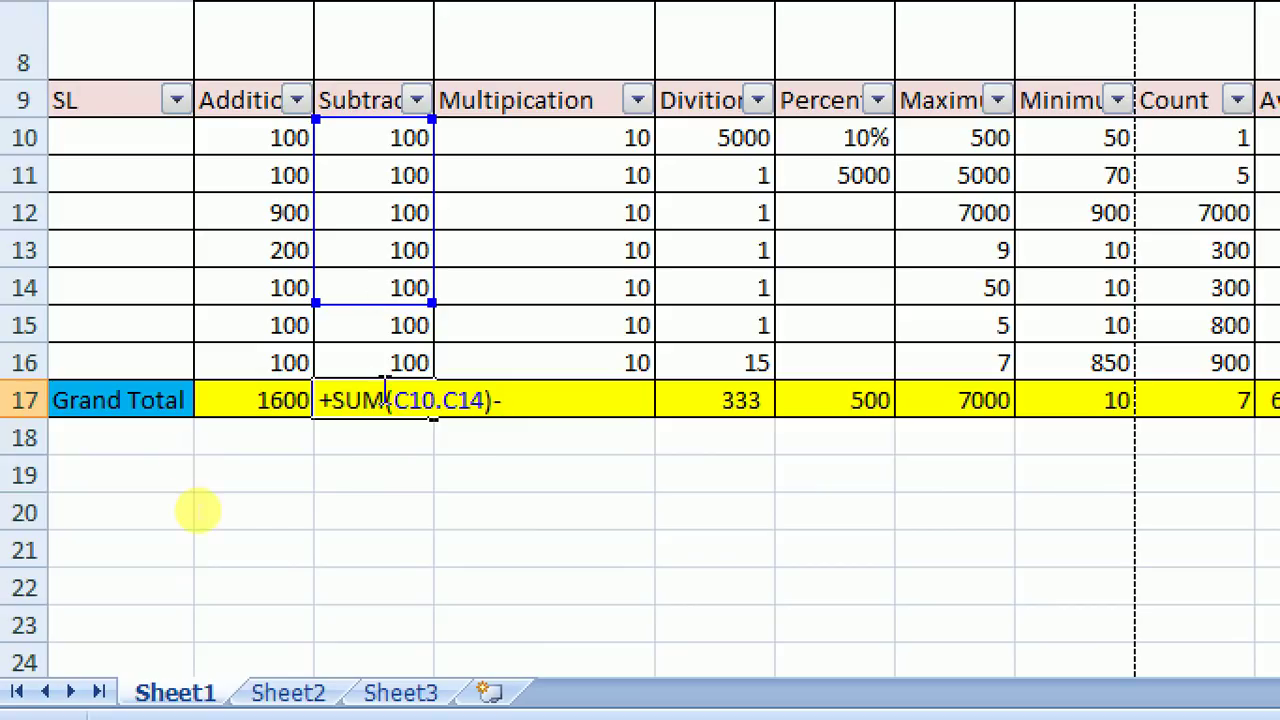
- Subtract C15 and C16 and commit the formula so C17 shows 300
{"action": "left_click", "coordinate": [403, 320]}
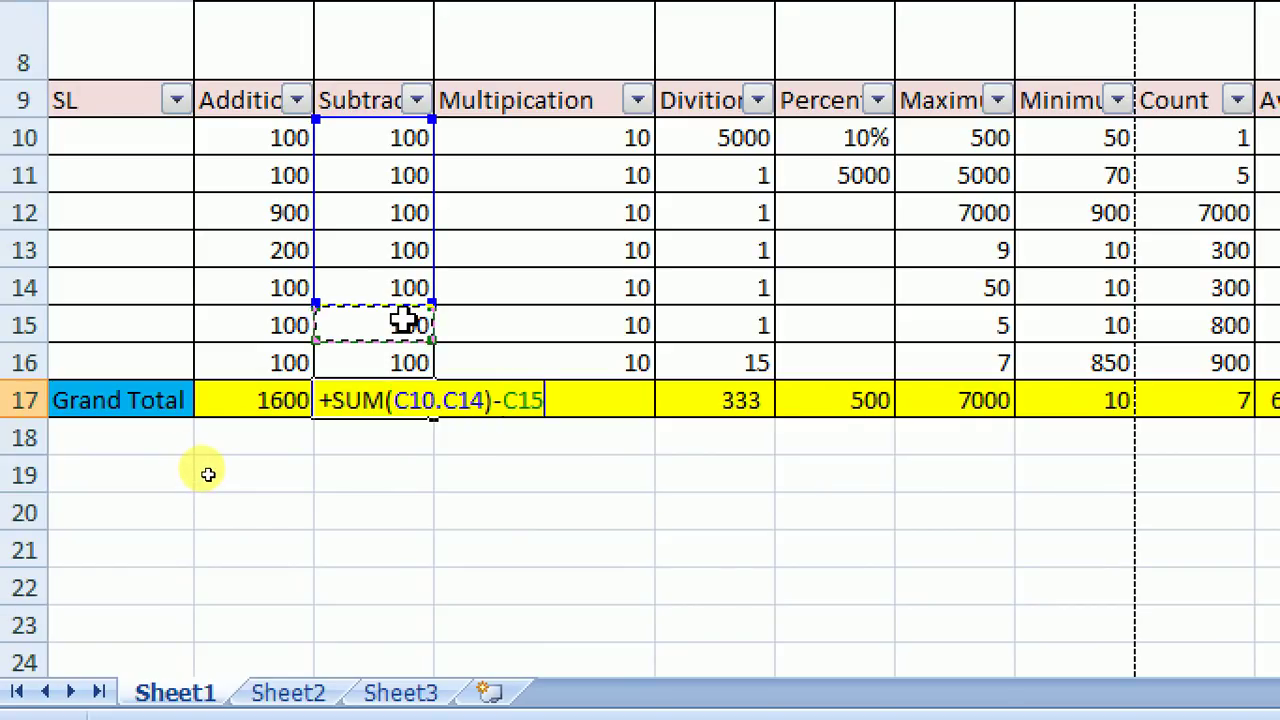
{"action": "type", "text": "+"}
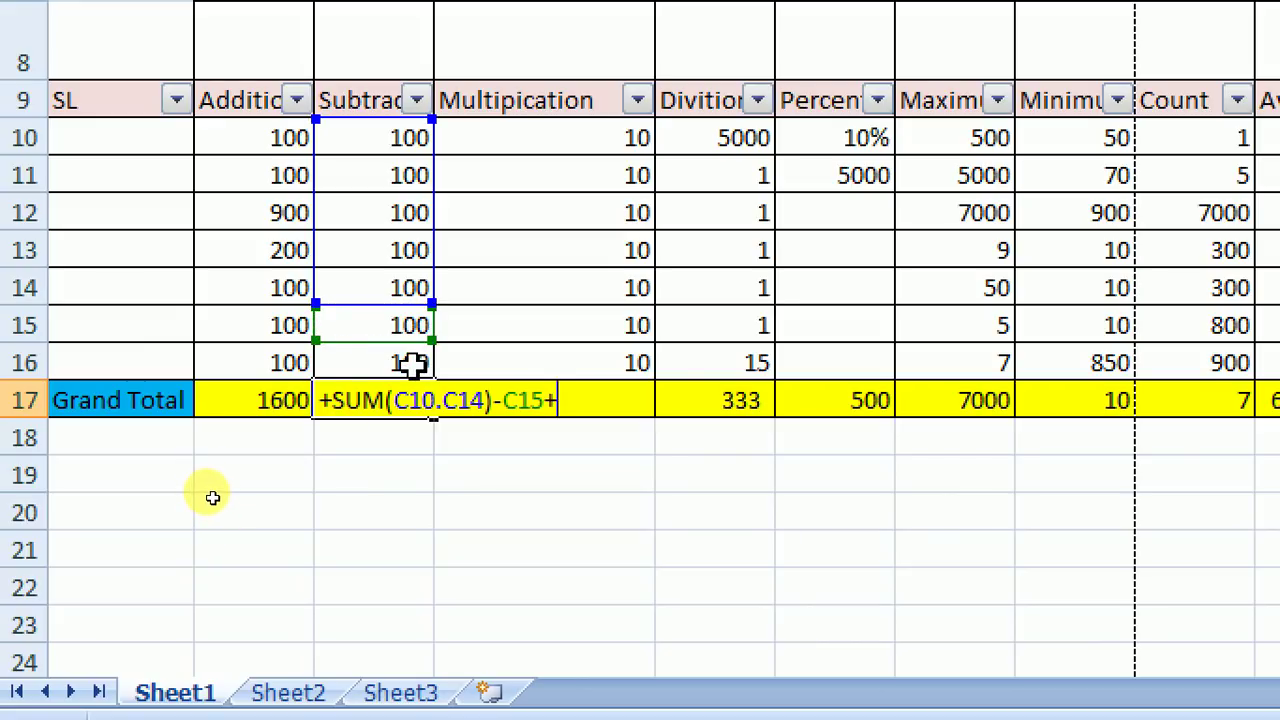
{"action": "left_click", "coordinate": [417, 363]}
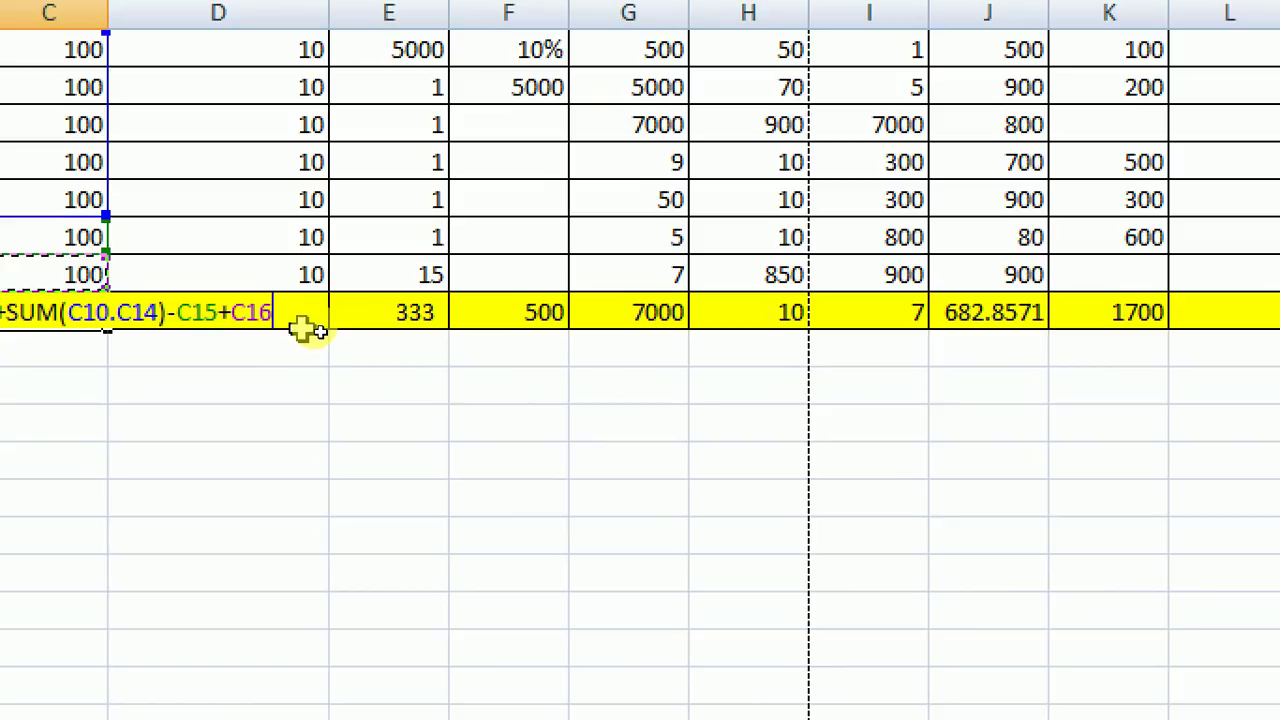
{"action": "key", "text": "BackSpace"}
{"action": "key", "text": "BackSpace"}
{"action": "key", "text": "BackSpace"}
{"action": "key", "text": "BackSpace"}
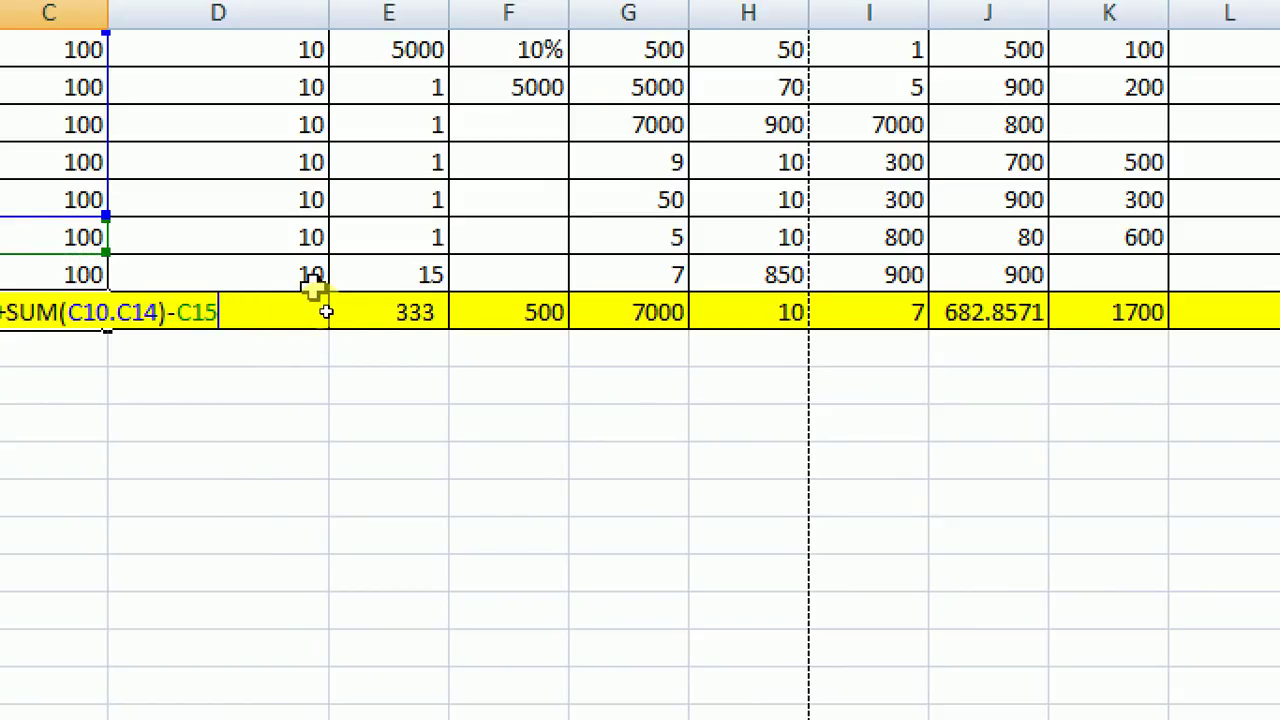
{"action": "type", "text": "-"}
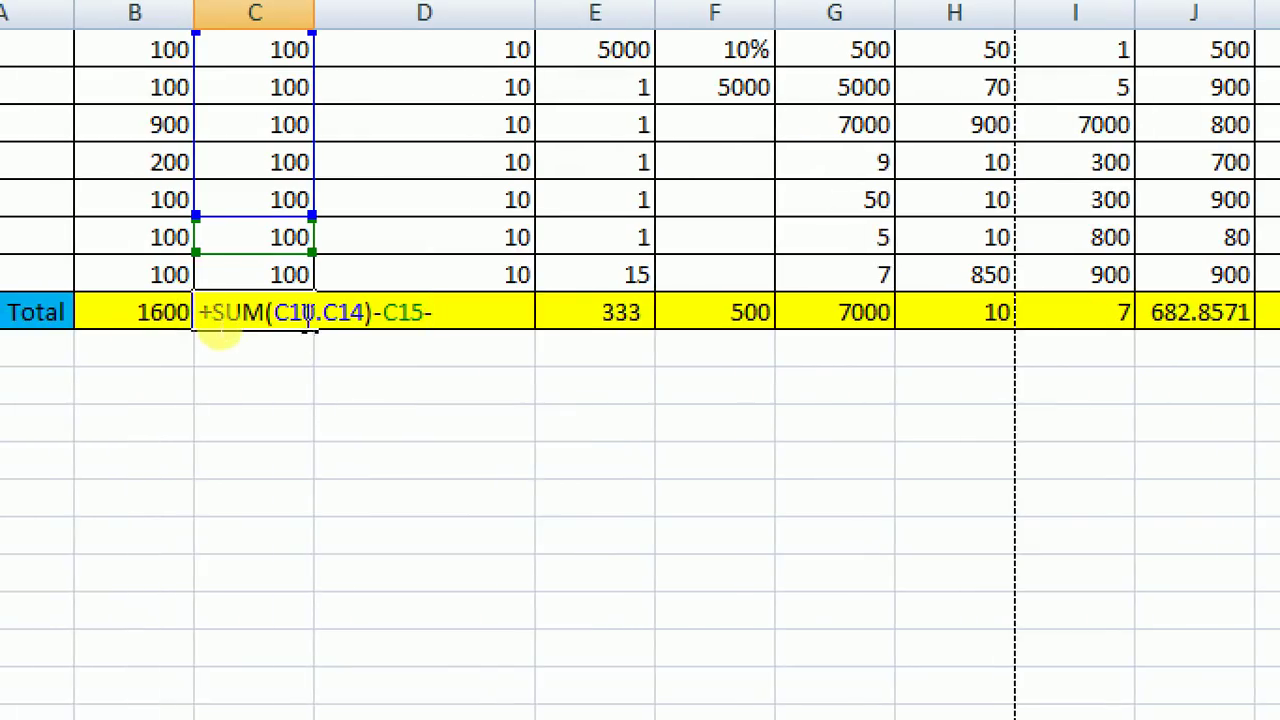
{"action": "left_click", "coordinate": [293, 274]}
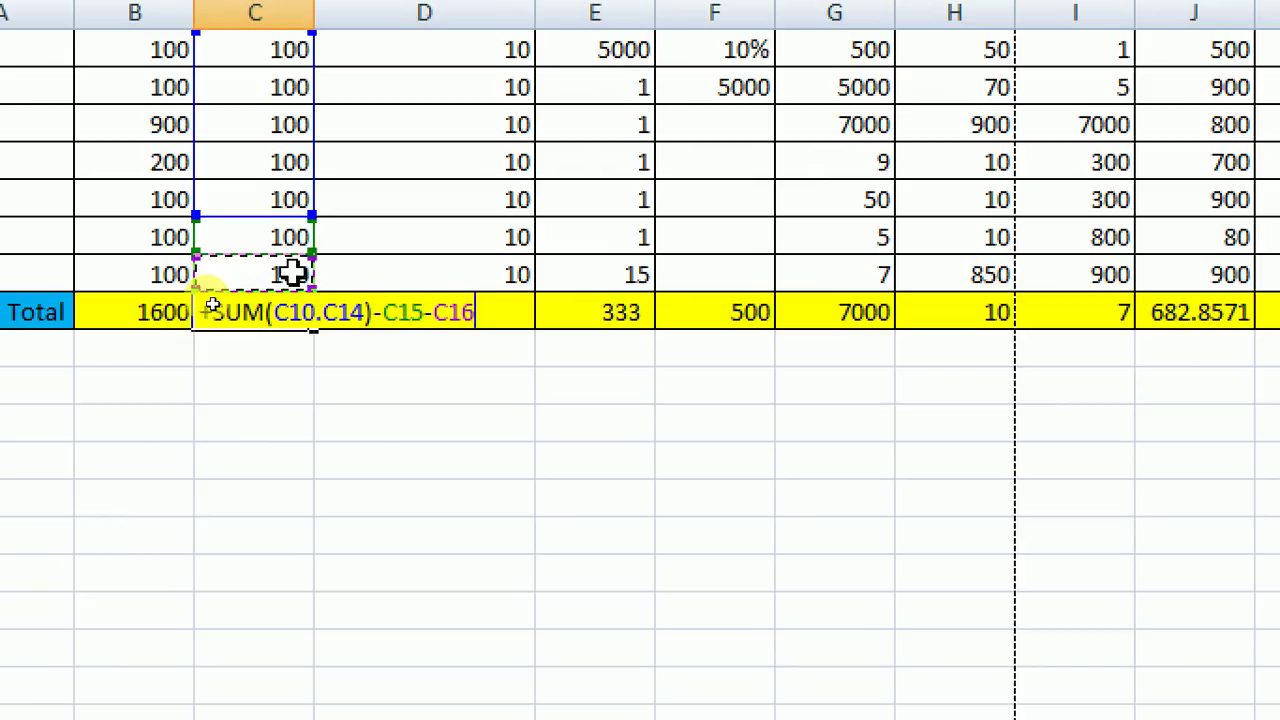
{"action": "key", "text": "Return"}
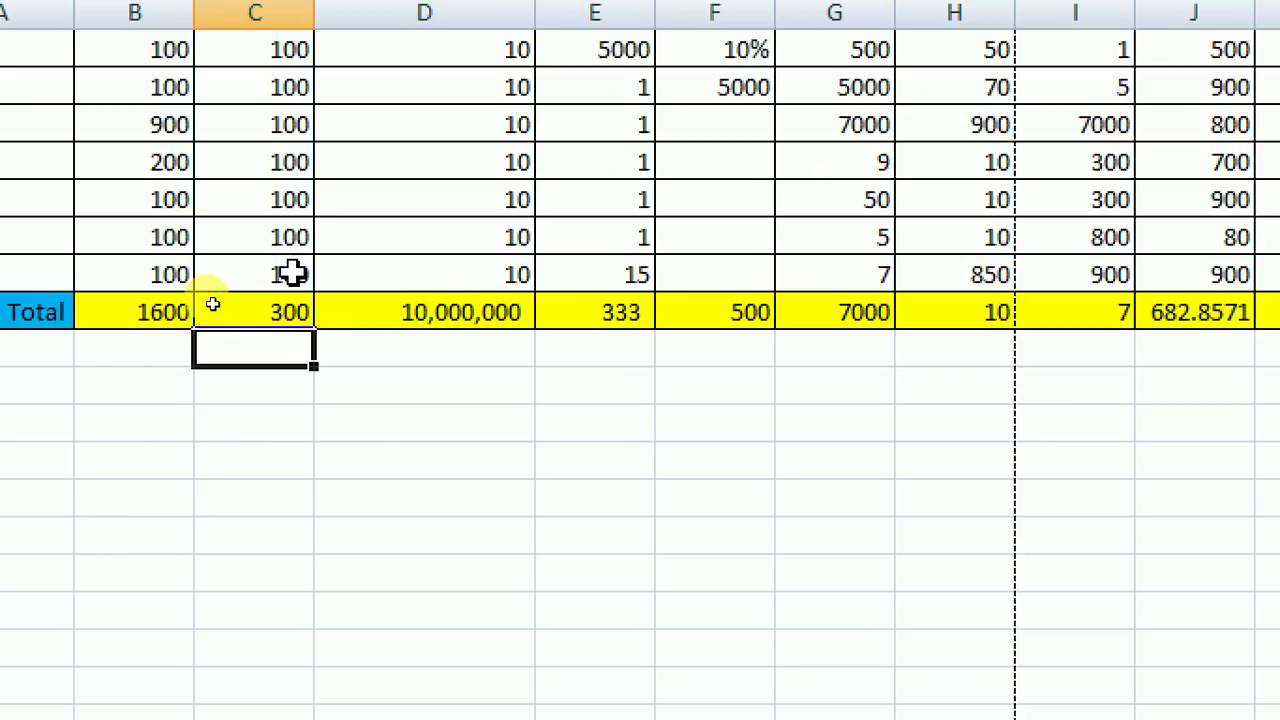
{"action": "left_click", "coordinate": [243, 314]}
{"action": "scroll", "coordinate": [283, 617], "scroll_direction": "up", "scroll_amount": 2}
- Change the Subtraction value in C13 to 1500
{"action": "left_click_drag", "start_coordinate": [300, 432], "coordinate": [300, 598]}
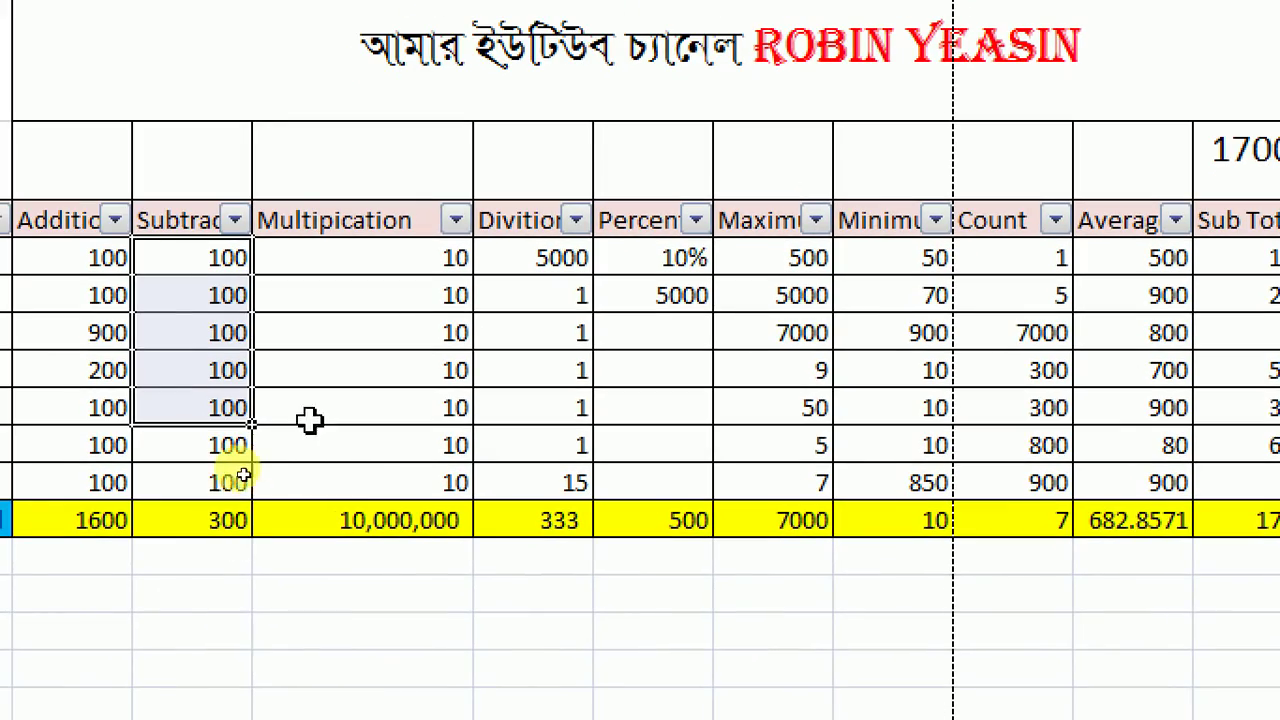
{"action": "left_click", "coordinate": [210, 522]}
{"action": "left_click", "coordinate": [233, 443]}
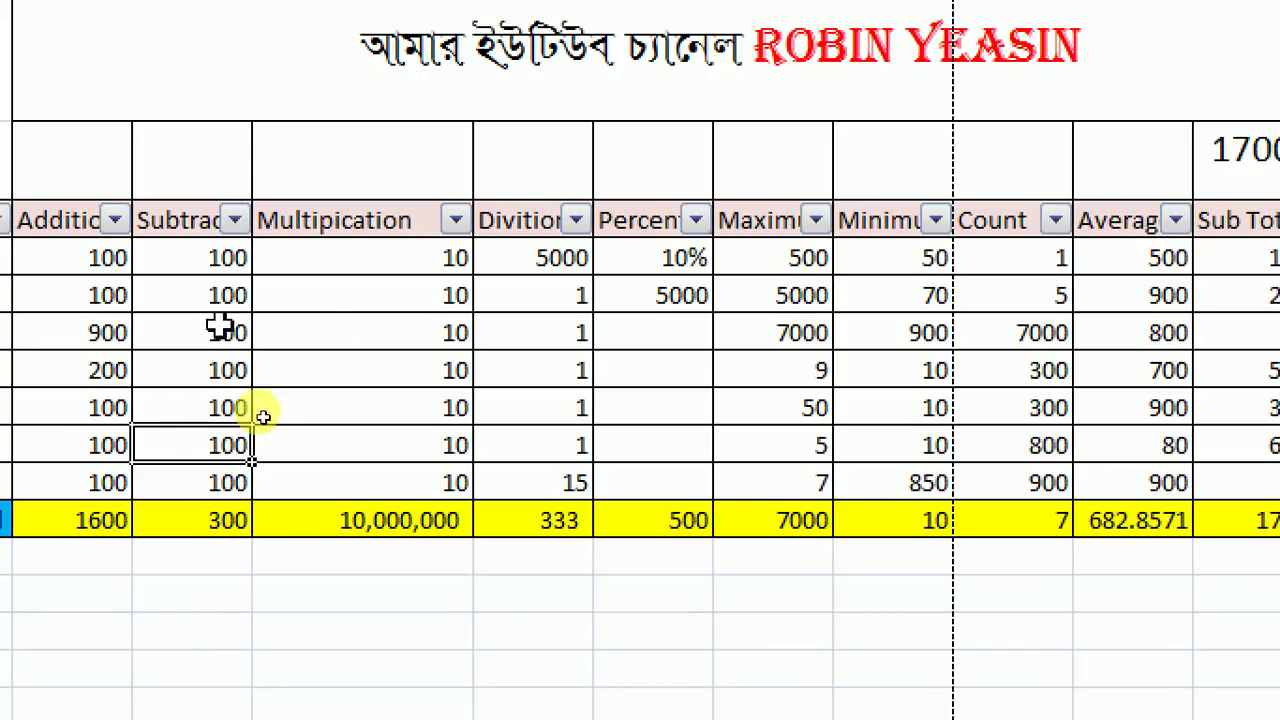
{"action": "left_click", "coordinate": [220, 370]}
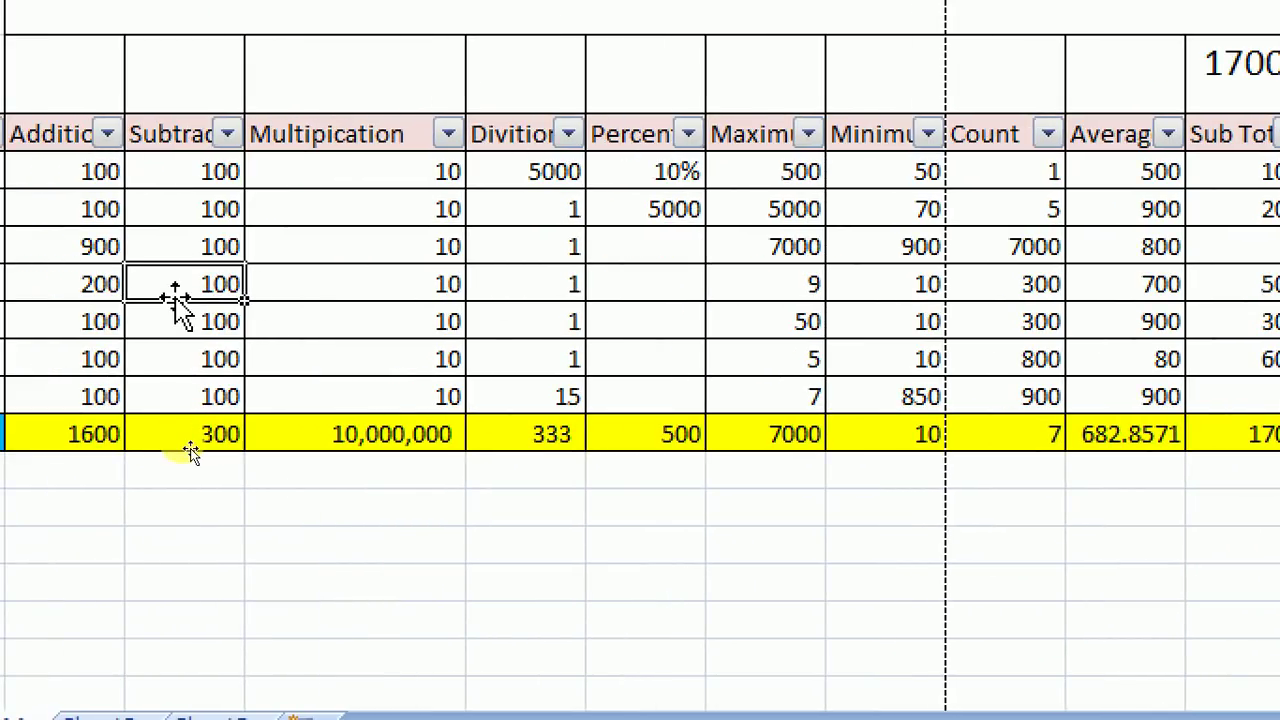
{"action": "type", "text": "1500"}
{"action": "key", "text": "Return"}
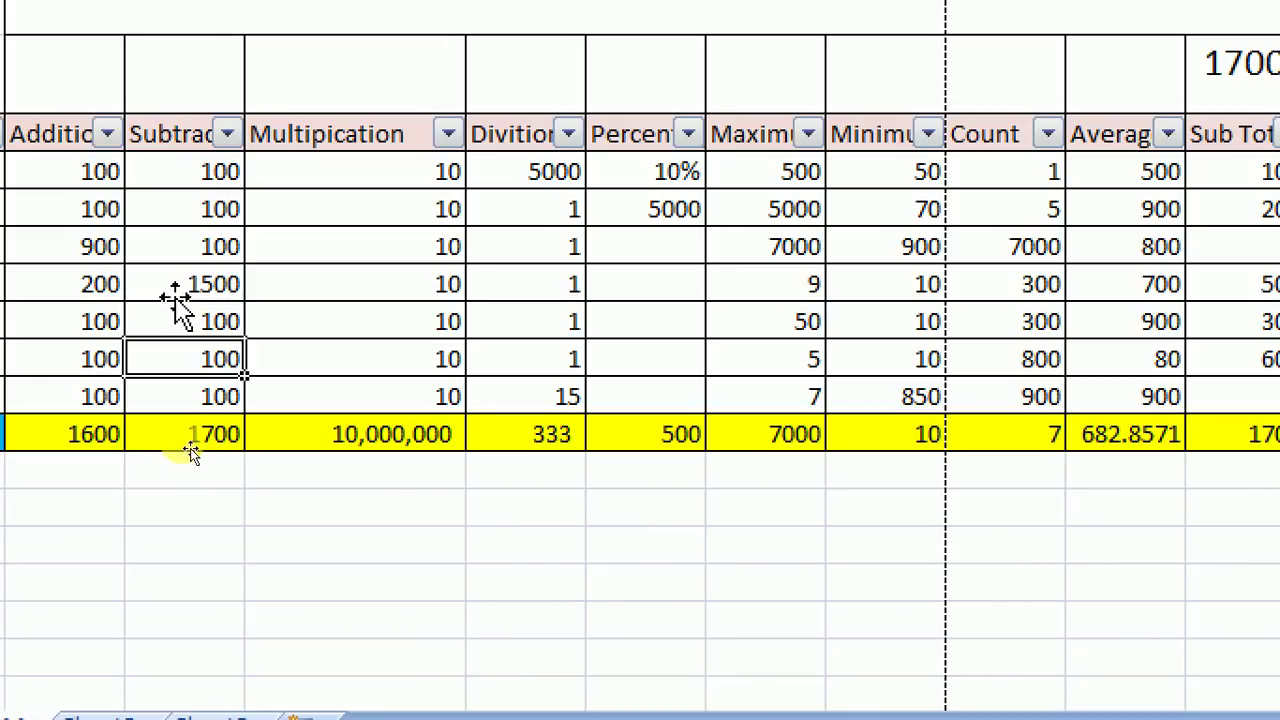
- Change C16 to 900, confirm the Grand Total reads 900, then select Multiplication range D10:D16
{"action": "left_click", "coordinate": [188, 440]}
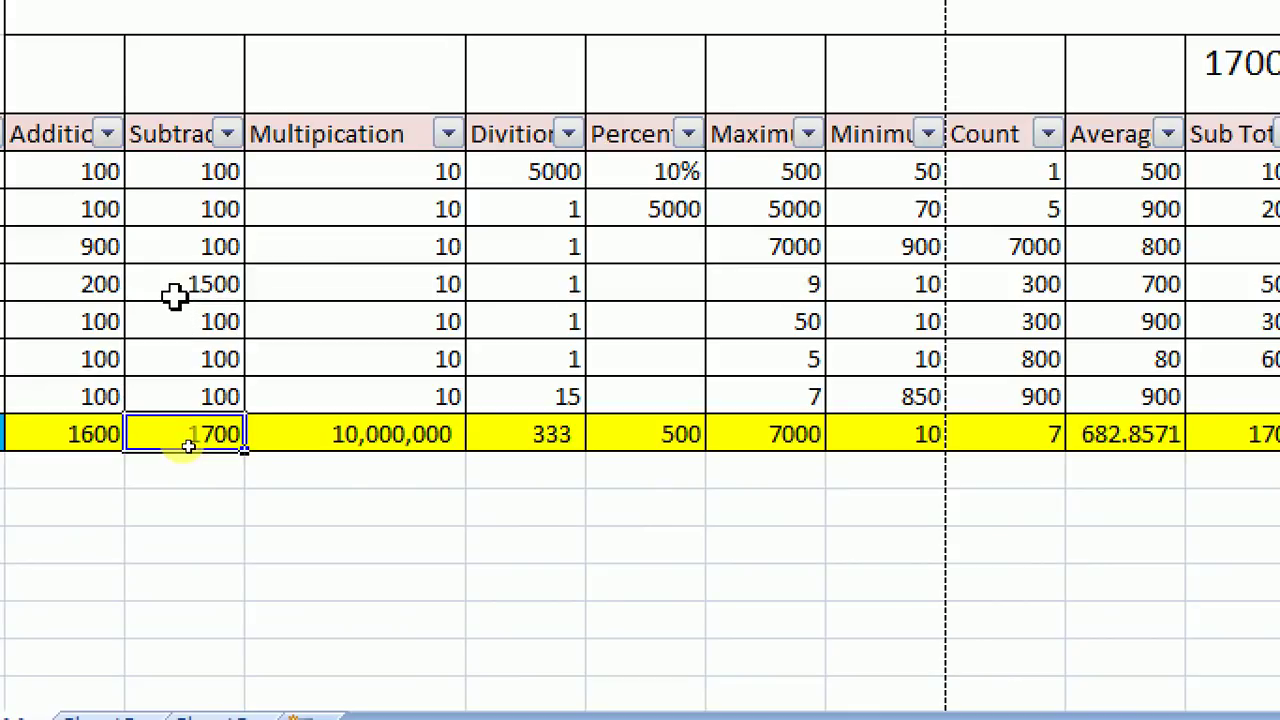
{"action": "key", "text": "Up"}
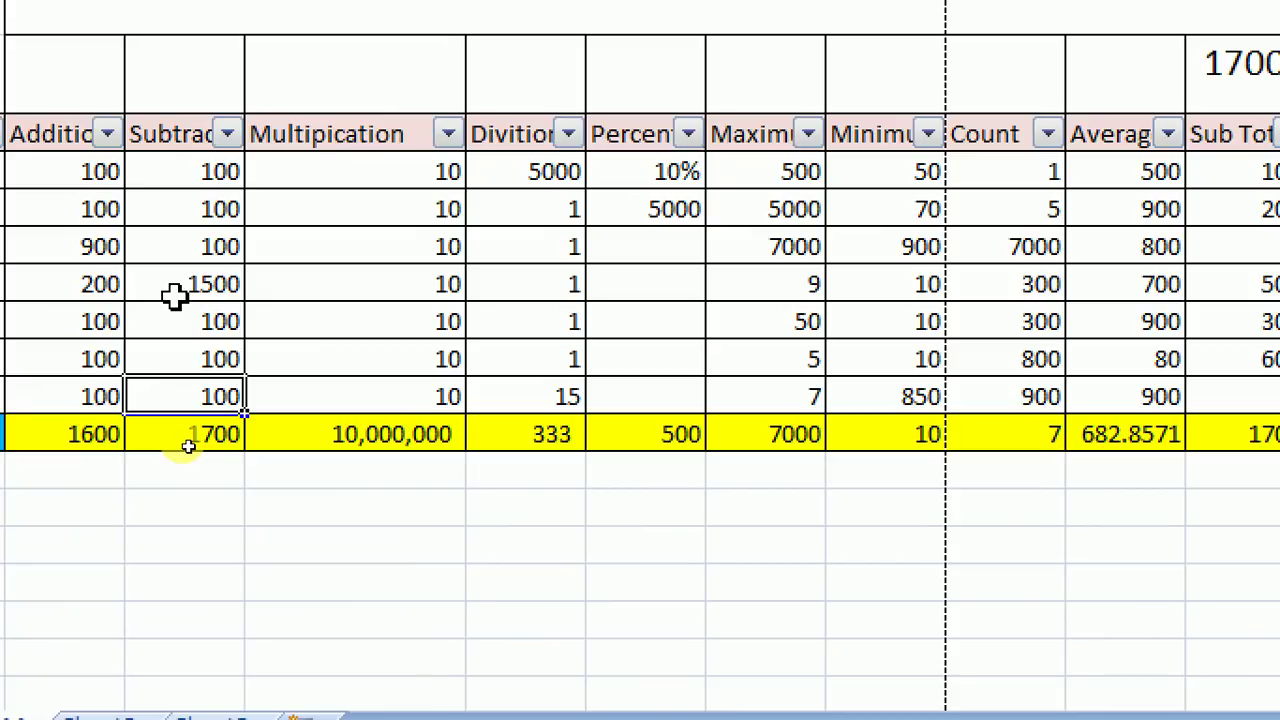
{"action": "type", "text": "90"}
{"action": "key", "text": "ctrl+Return"}
{"action": "type", "text": "900"}
{"action": "key", "text": "Tab"}
{"action": "key", "text": "shift+Tab"}
{"action": "left_click", "coordinate": [186, 446]}
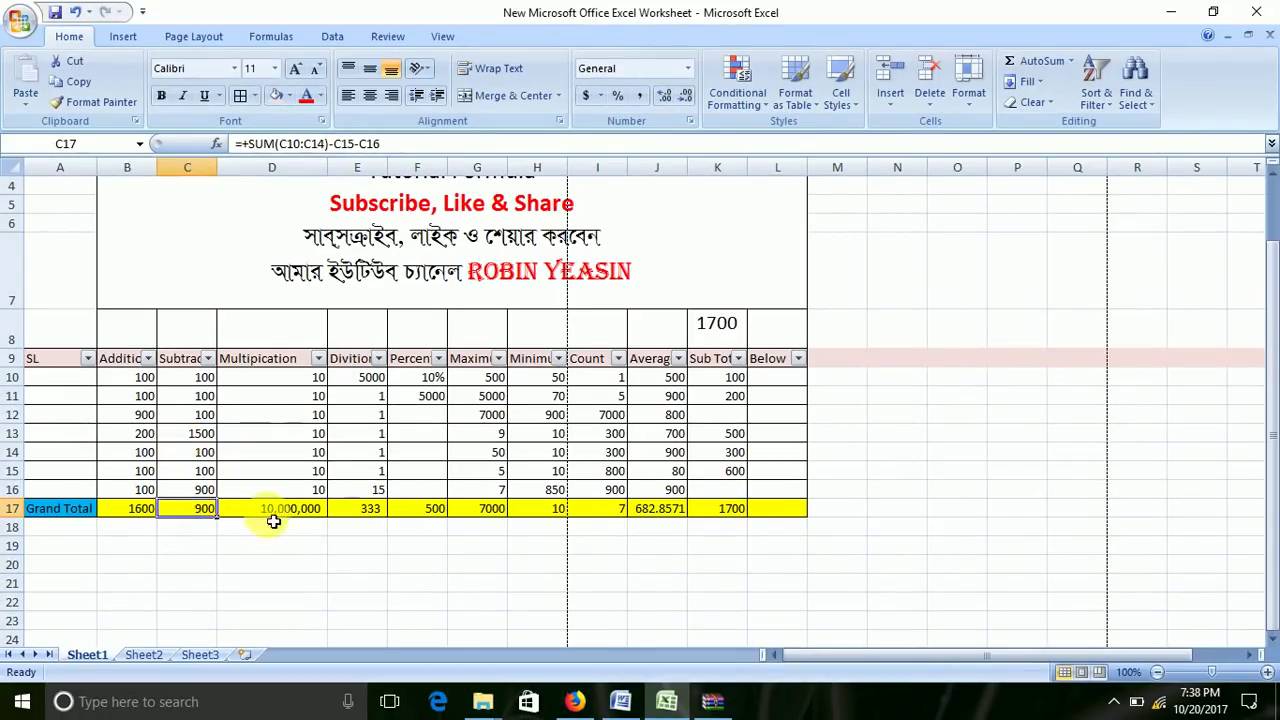
{"action": "left_click", "coordinate": [292, 510]}
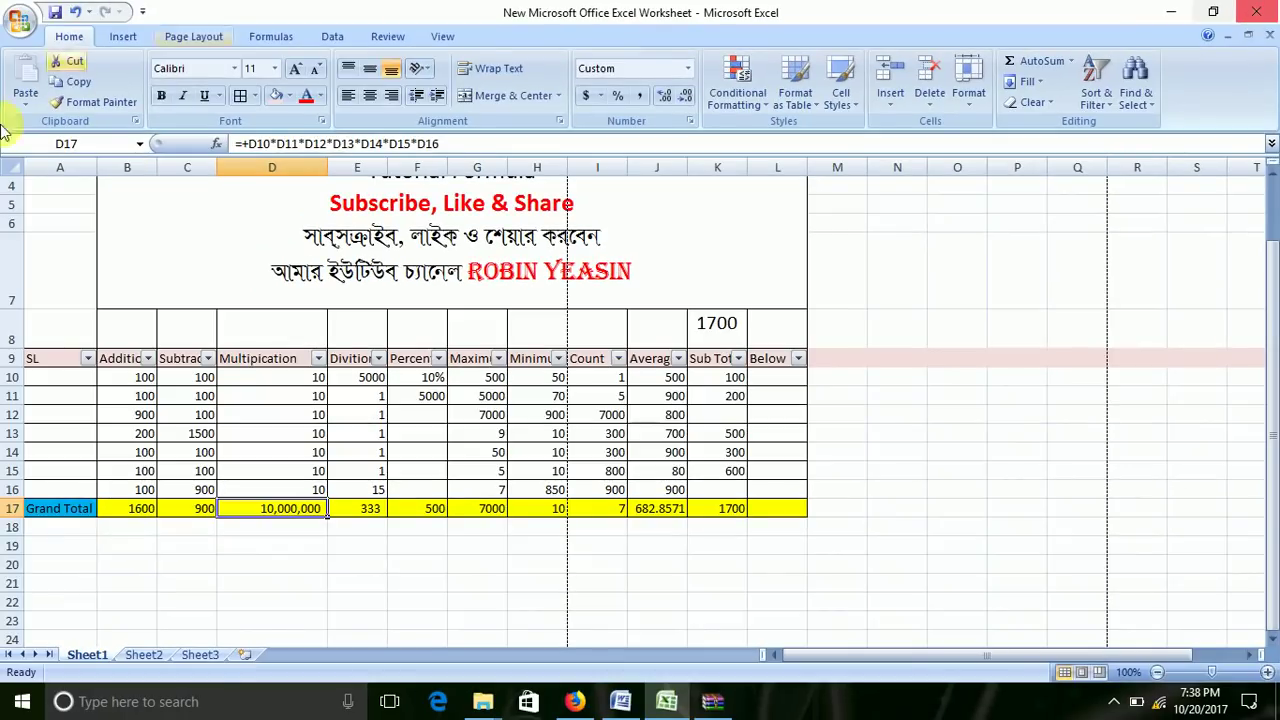
{"action": "left_click_drag", "start_coordinate": [268, 378], "coordinate": [285, 497]}
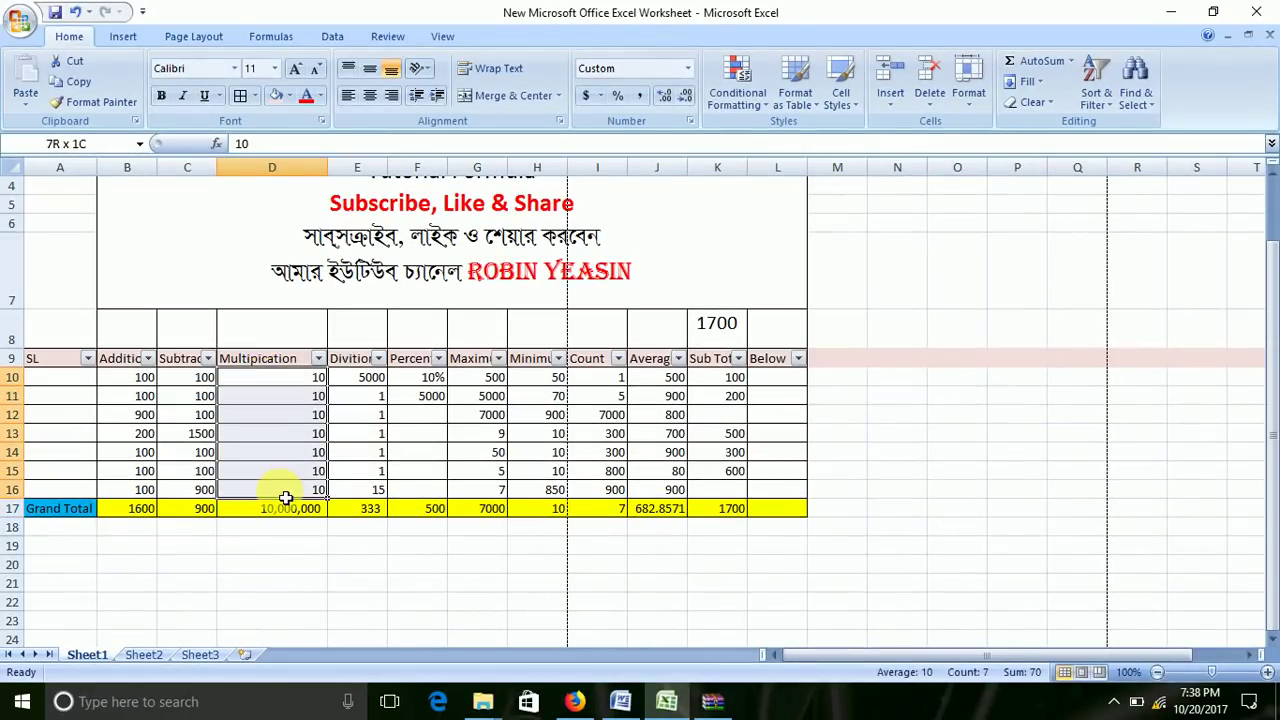
- Zoom the worksheet from 100% to 120% and select the Multiplication values D10:D16
{"action": "left_click", "coordinate": [286, 364]}
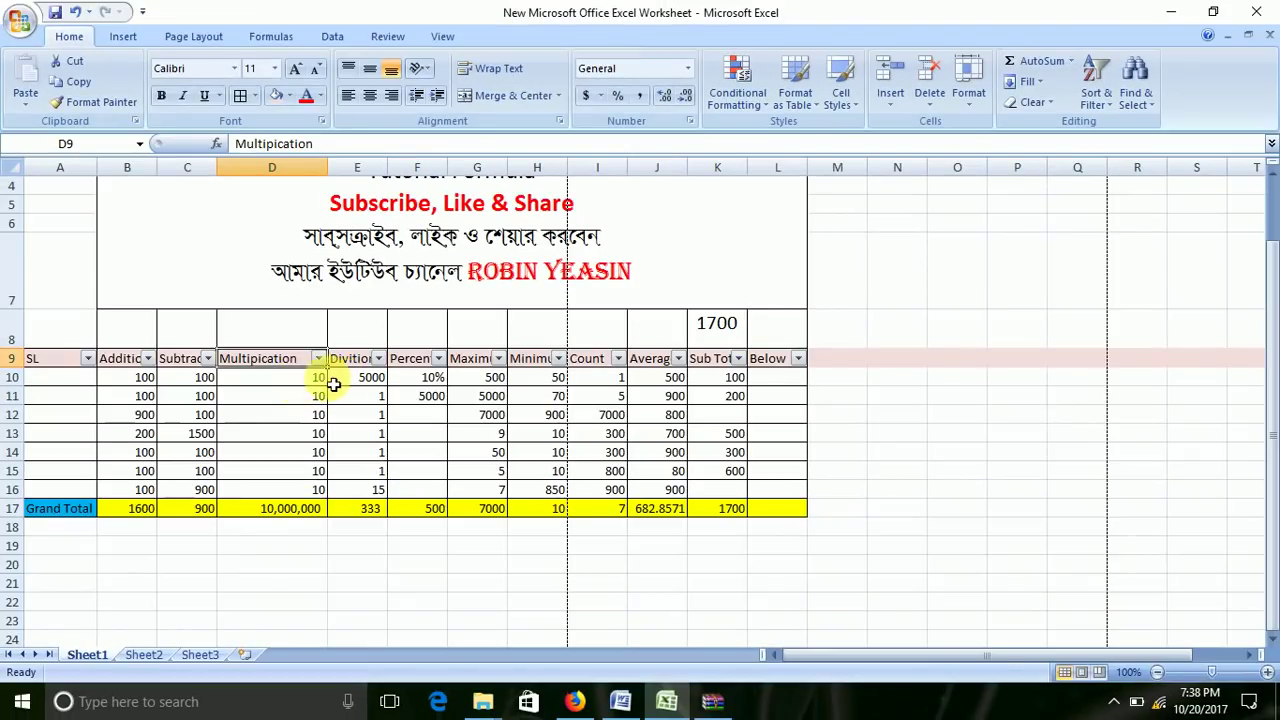
{"action": "left_click", "coordinate": [359, 404]}
{"action": "left_click_drag", "start_coordinate": [320, 383], "coordinate": [323, 488]}
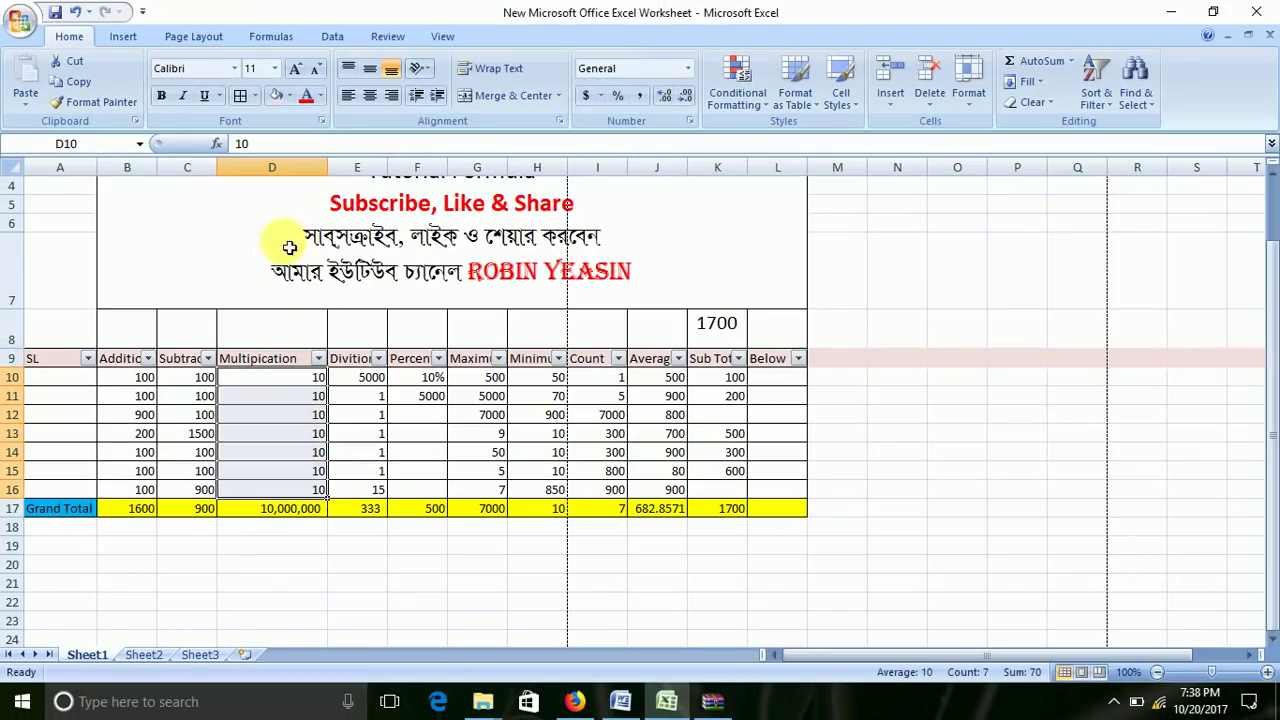
{"action": "left_click", "coordinate": [1267, 673]}
{"action": "scroll", "coordinate": [480, 598], "scroll_direction": "down", "scroll_amount": 1}
{"action": "scroll", "coordinate": [480, 598], "scroll_direction": "up", "scroll_amount": 1}
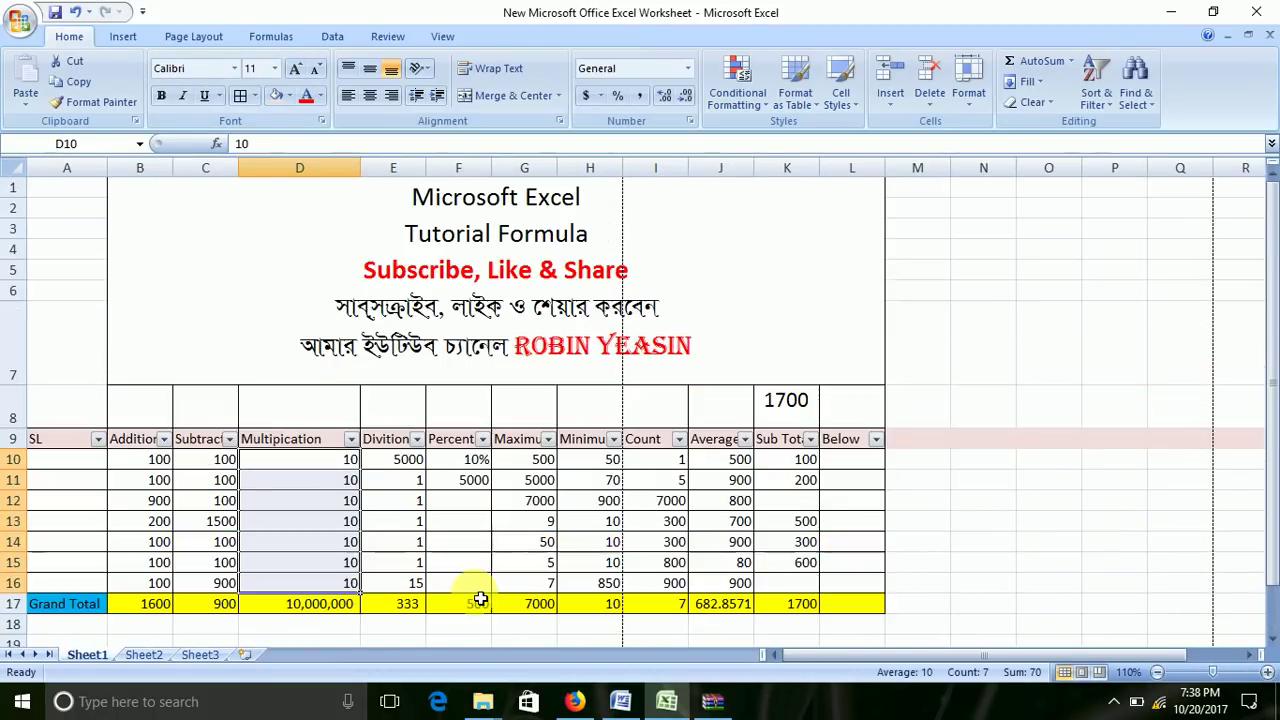
{"action": "left_click", "coordinate": [1266, 676]}
{"action": "scroll", "coordinate": [210, 430], "scroll_direction": "down", "scroll_amount": 1}
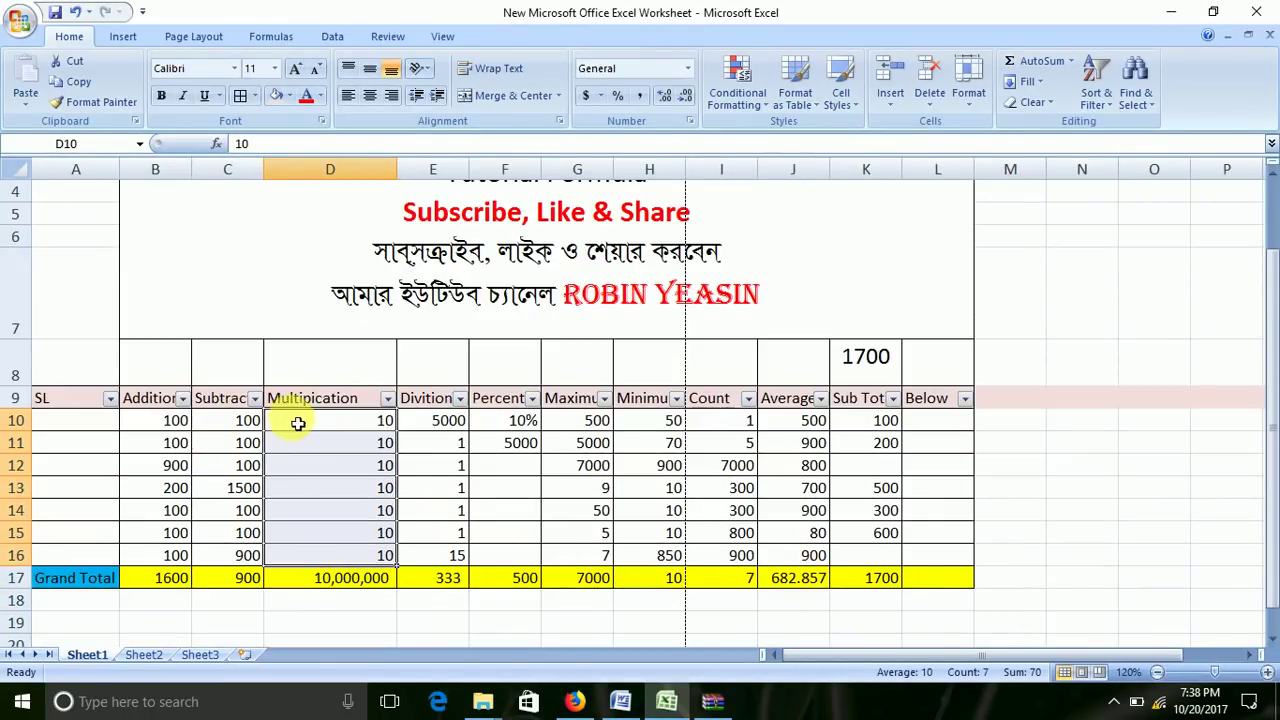
{"action": "left_click", "coordinate": [350, 440]}
{"action": "left_click", "coordinate": [358, 428]}
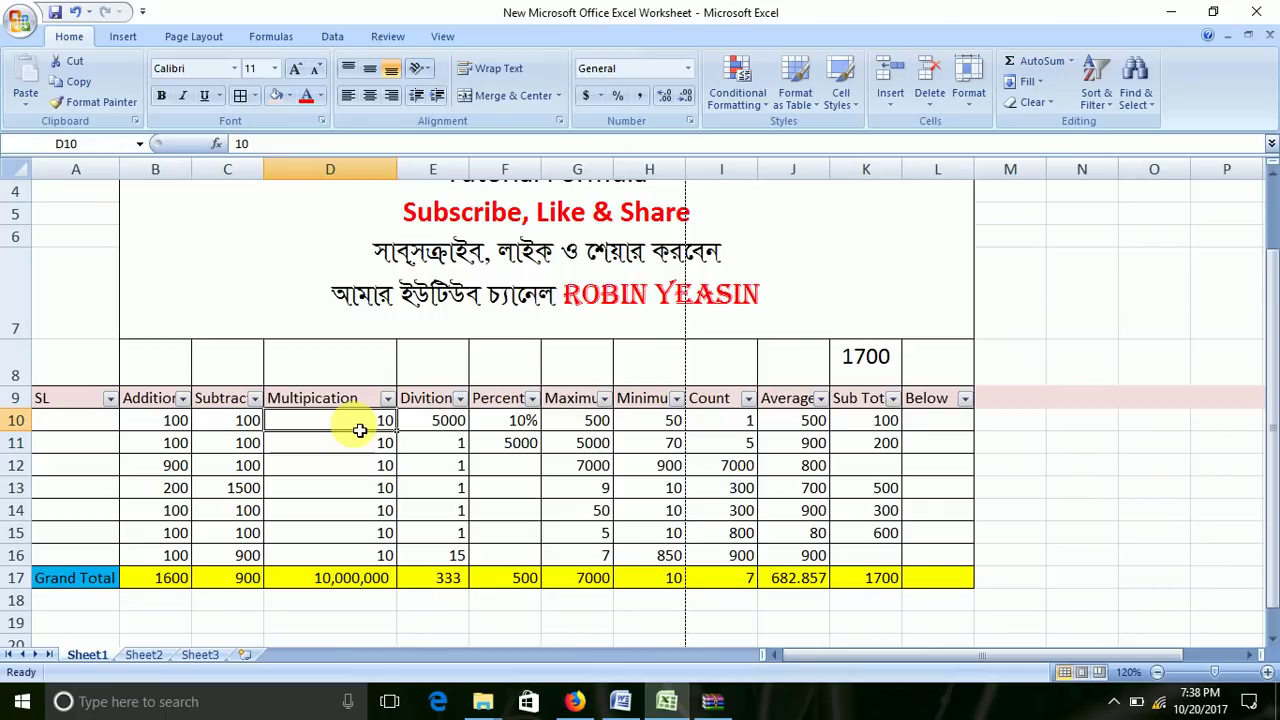
{"action": "key", "text": "shift+Down"}
{"action": "key", "text": "shift+Down"}
{"action": "key", "text": "shift+Down"}
{"action": "key", "text": "shift+Down"}
{"action": "key", "text": "shift+Down"}
{"action": "key", "text": "shift+Down"}
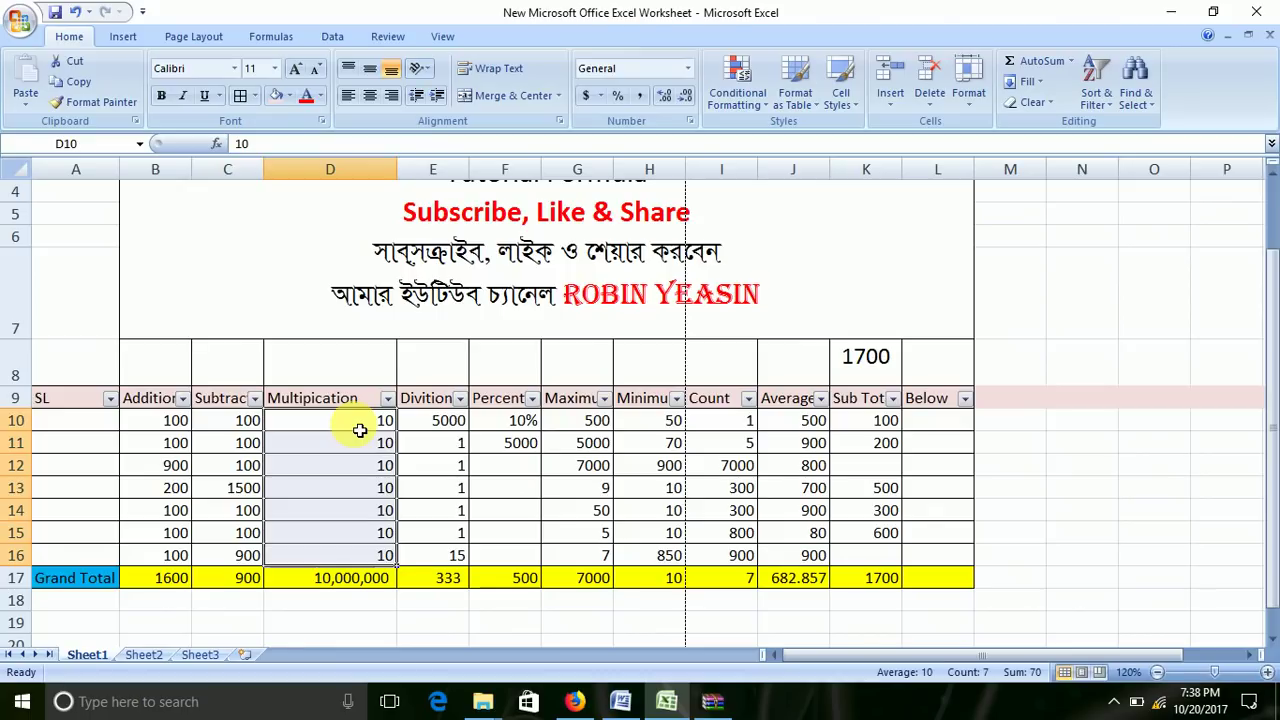
- Clear D10:D16 and enter 10 in D10
{"action": "key", "text": "Delete"}
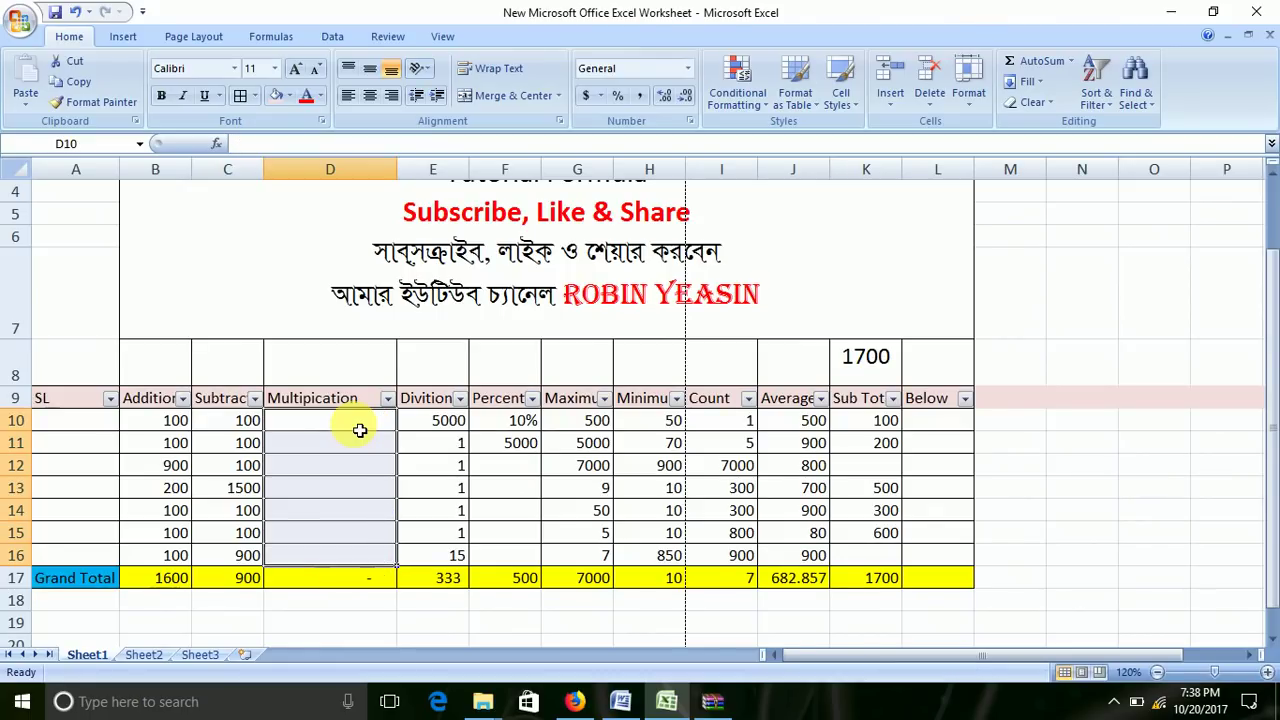
{"action": "left_click", "coordinate": [360, 430]}
{"action": "type", "text": "10"}
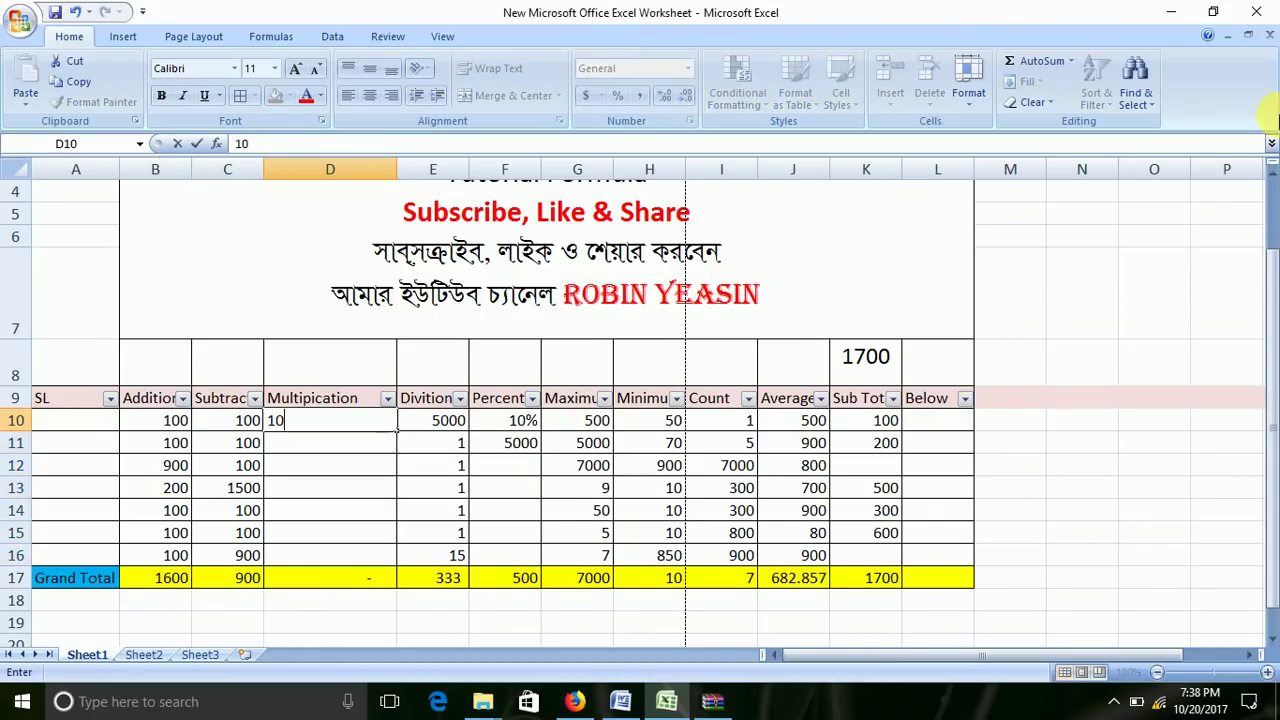
{"action": "key", "text": "Return"}
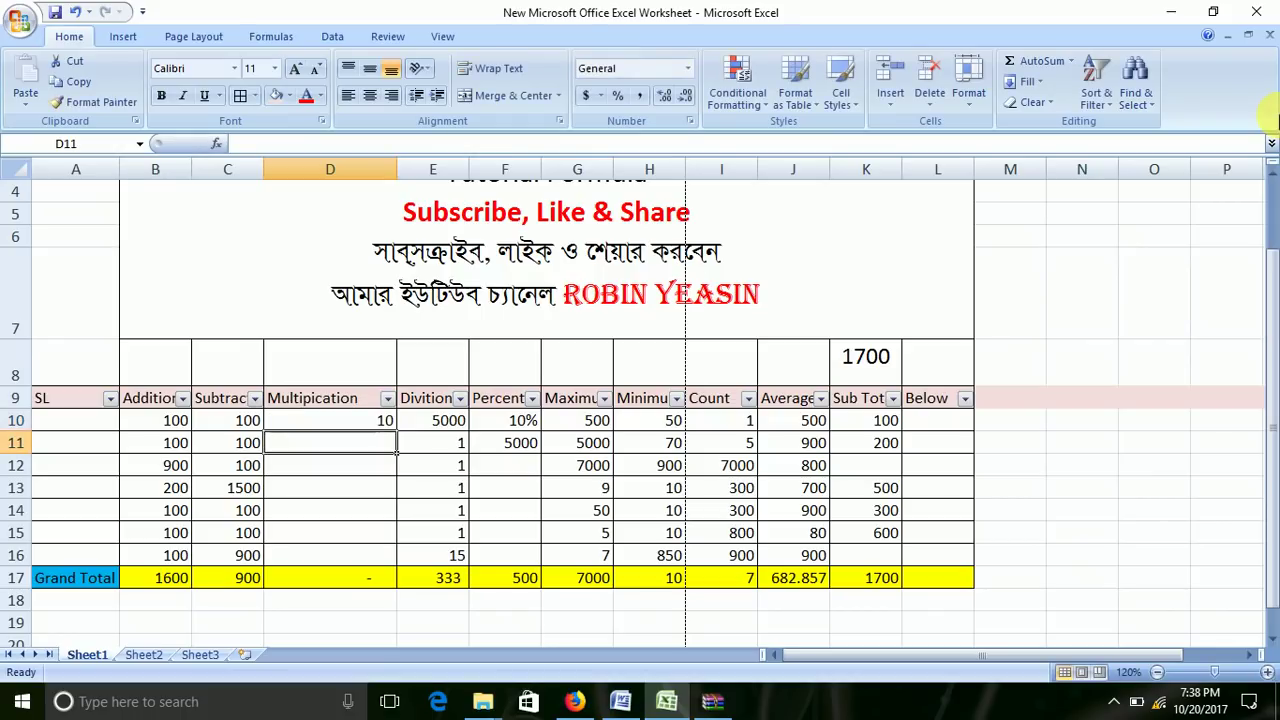
- Copy the 10 into D11:D16 and delete the old product formula in D17
{"action": "right_click", "coordinate": [386, 420]}
{"action": "left_click", "coordinate": [455, 157]}
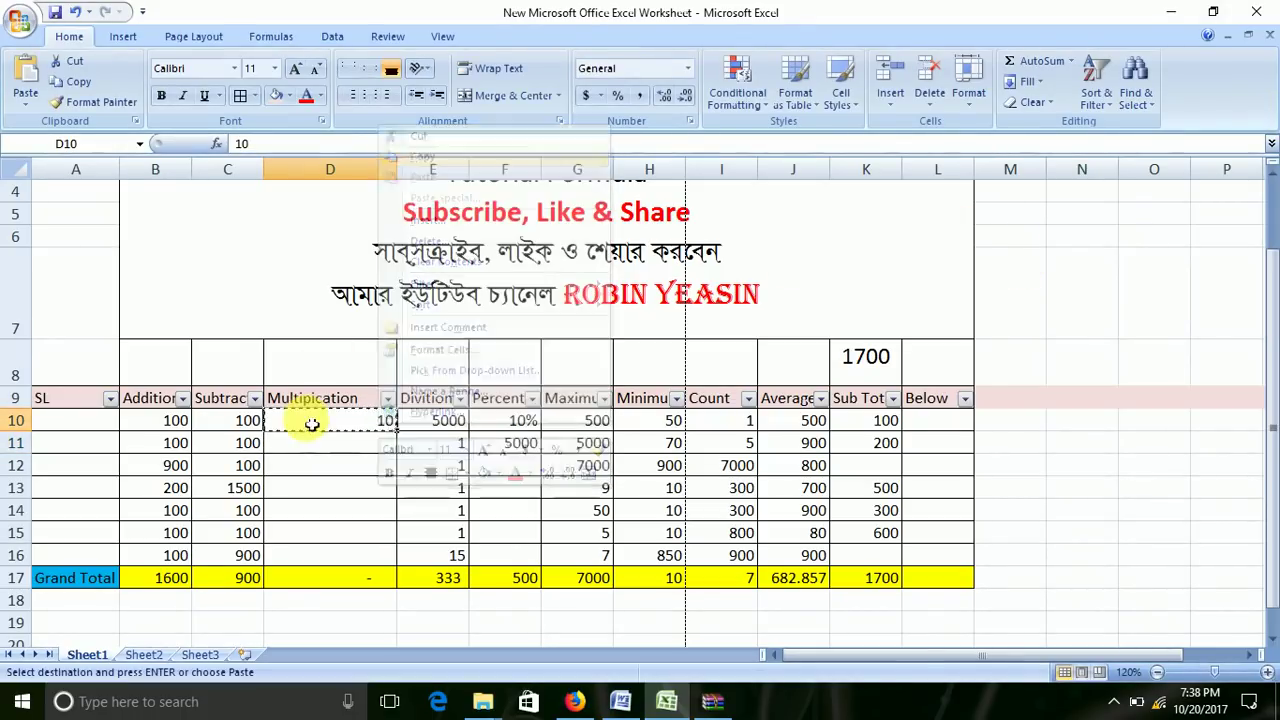
{"action": "left_click_drag", "start_coordinate": [329, 451], "coordinate": [337, 549]}
{"action": "right_click", "coordinate": [337, 549]}
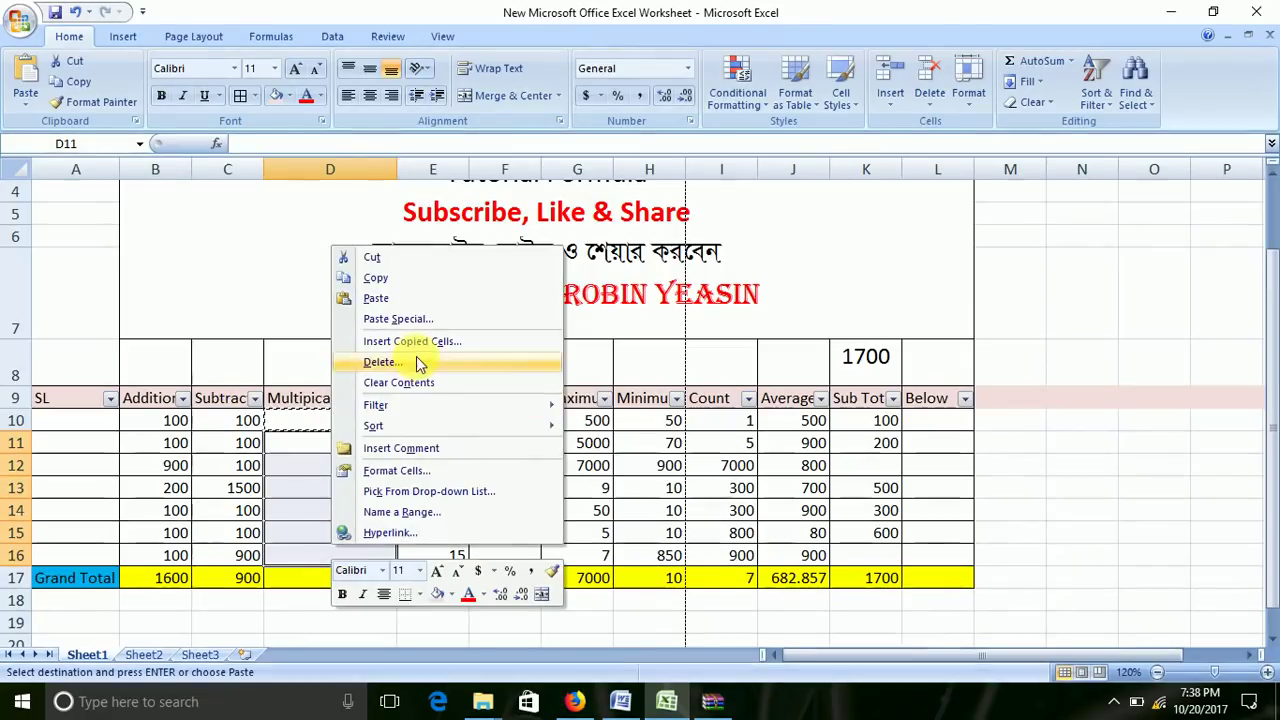
{"action": "left_click", "coordinate": [380, 292]}
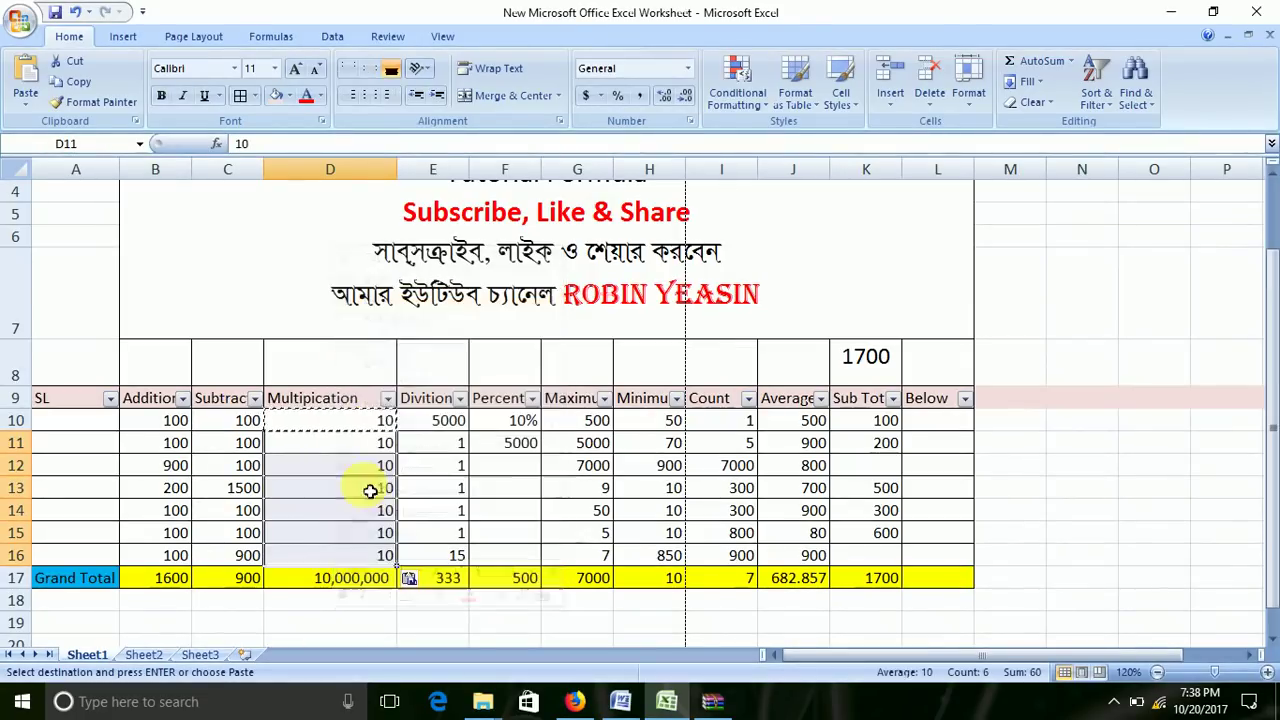
{"action": "left_click", "coordinate": [337, 579]}
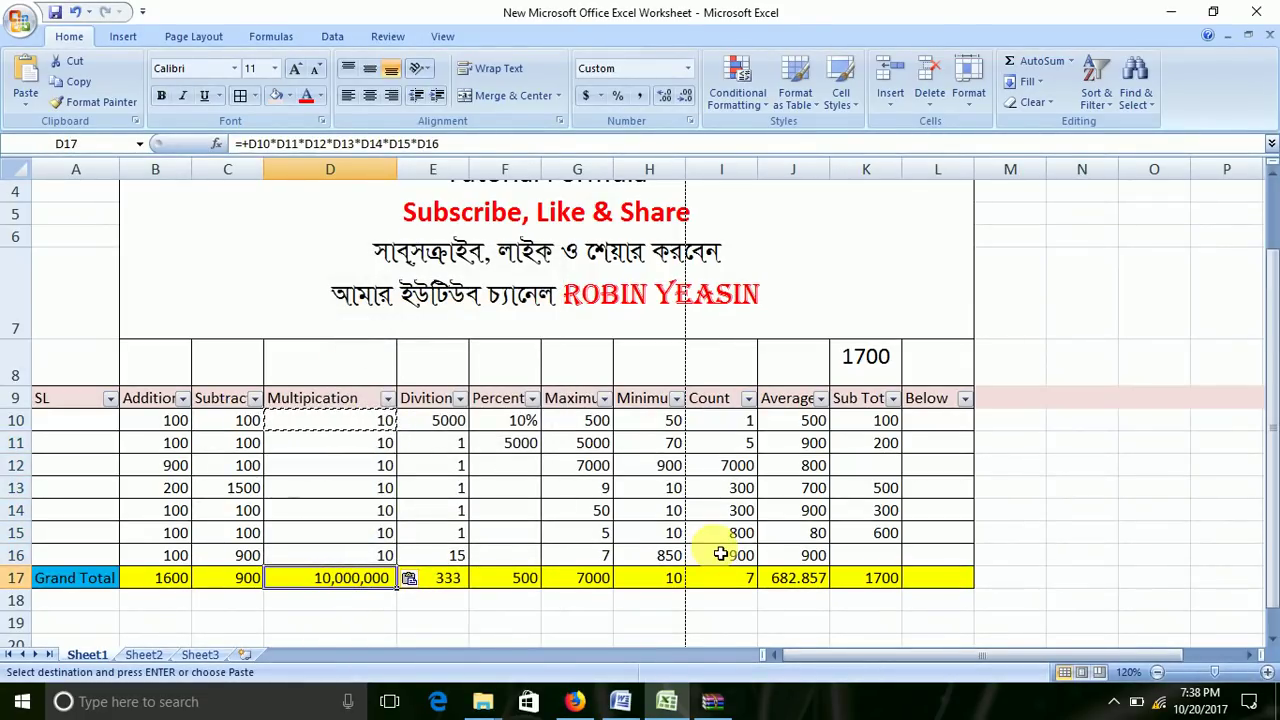
{"action": "key", "text": "Delete"}
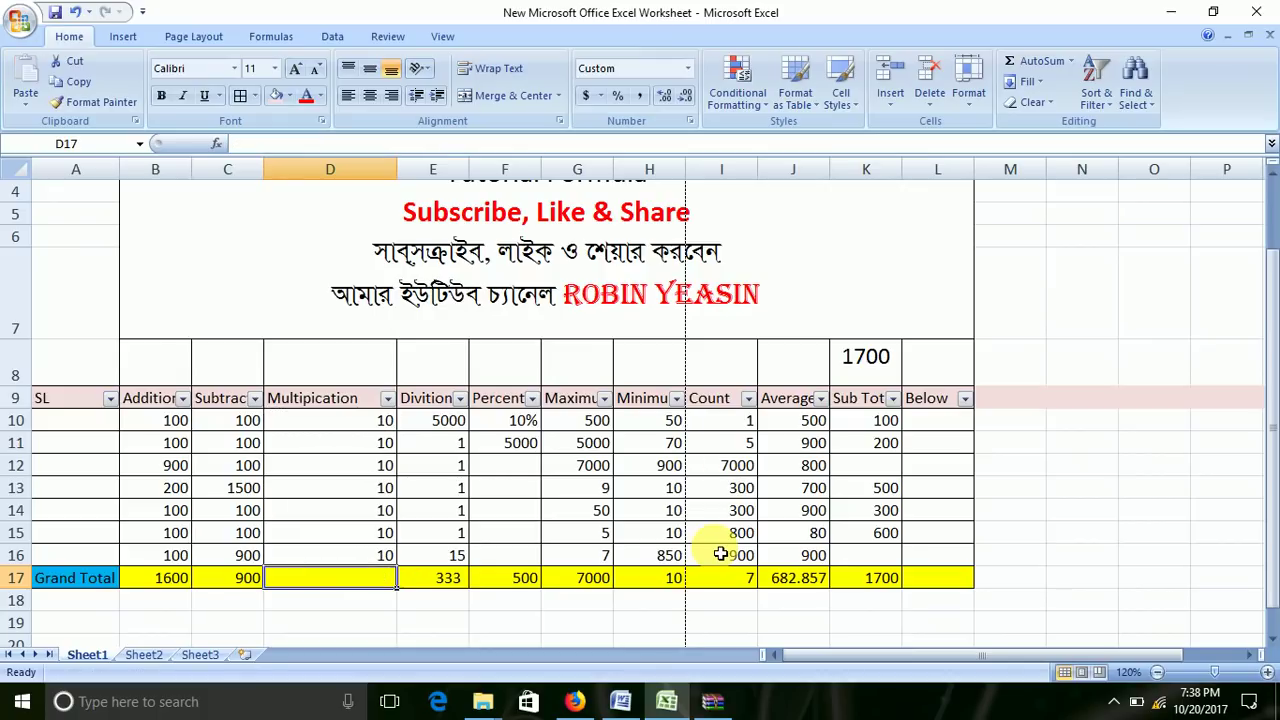
- Enter =+D10*D11*D12*D13*D14*D15*D16 in D17, giving 10,000,000
{"action": "type", "text": "+"}
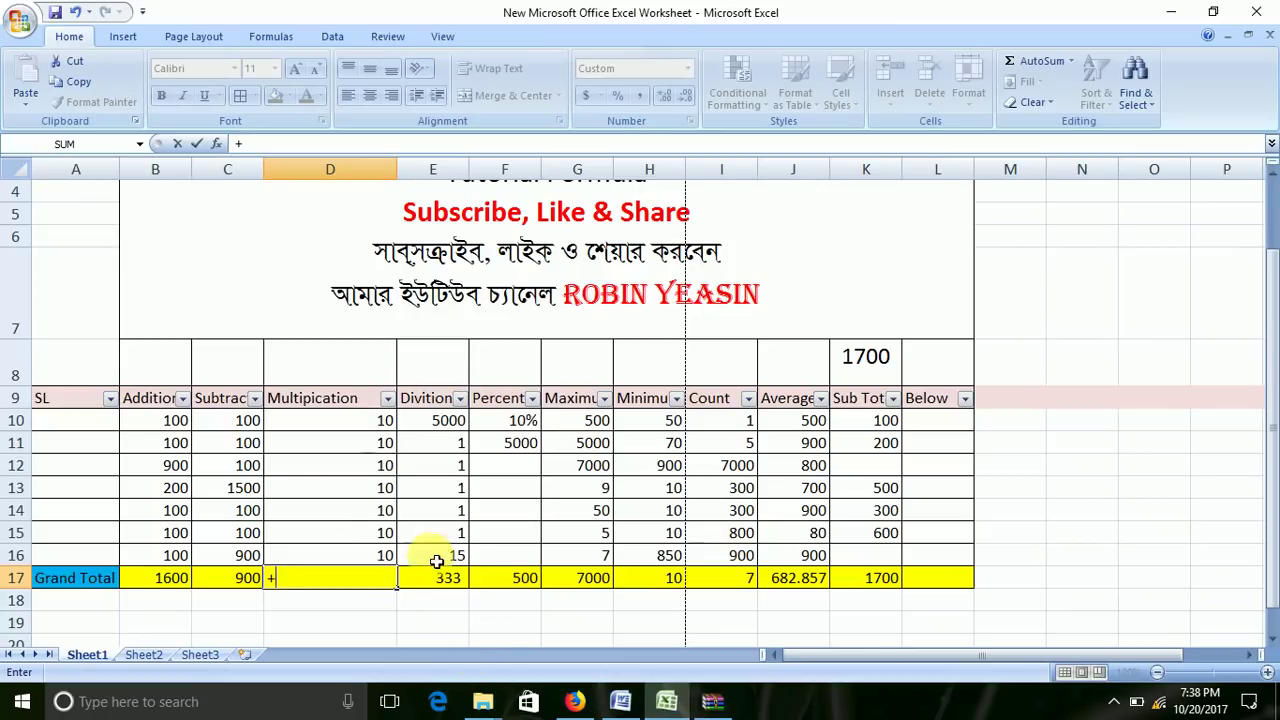
{"action": "left_click", "coordinate": [365, 428]}
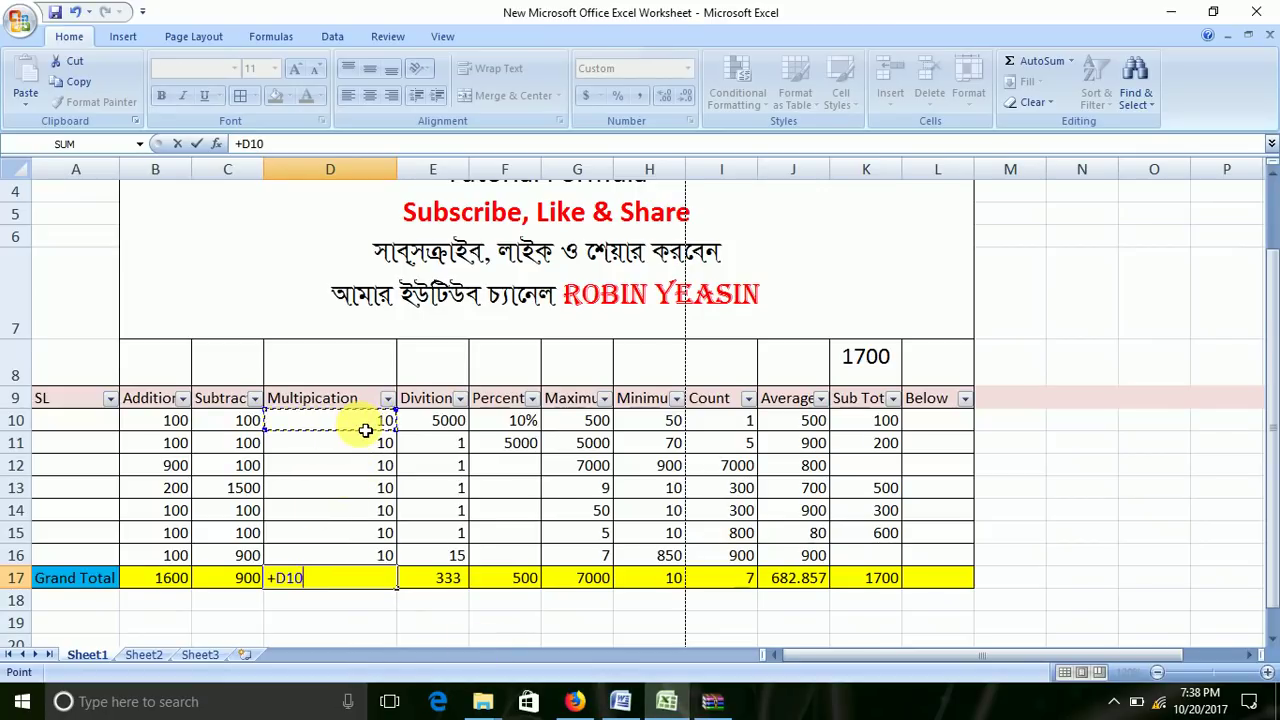
{"action": "type", "text": "*"}
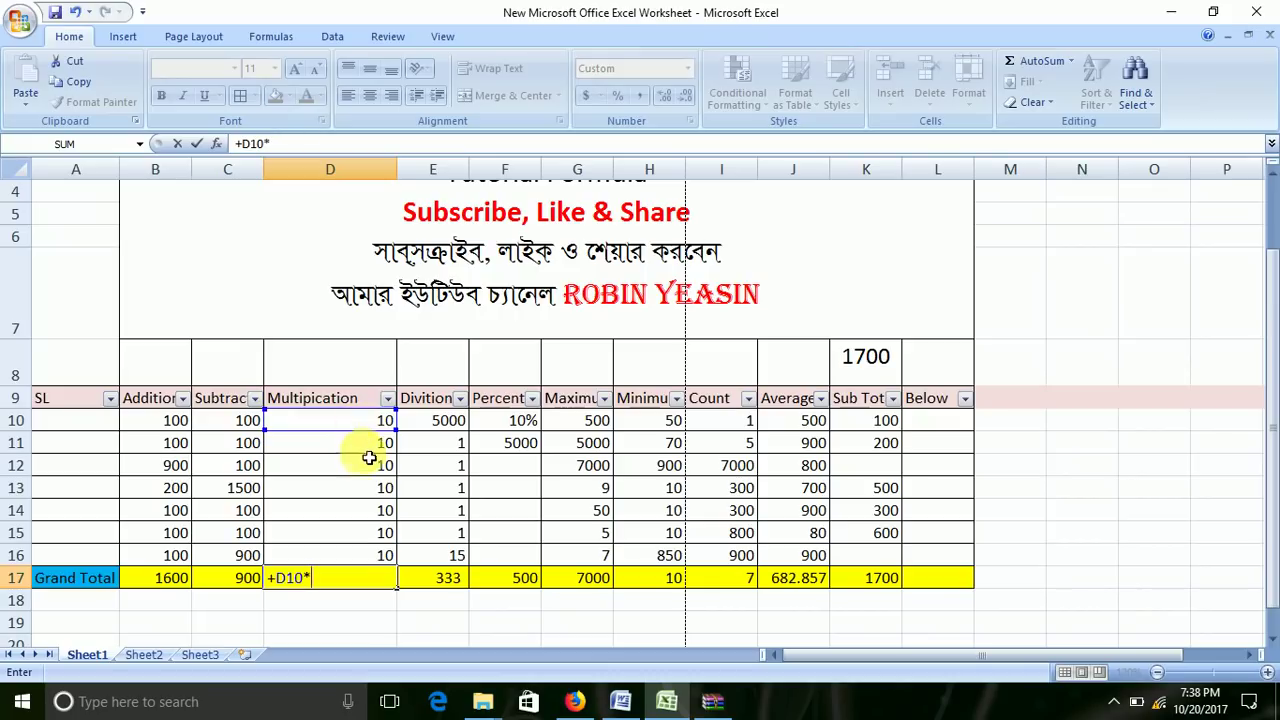
{"action": "left_click", "coordinate": [367, 449]}
{"action": "type", "text": "*"}
{"action": "left_click", "coordinate": [368, 466]}
{"action": "type", "text": "*"}
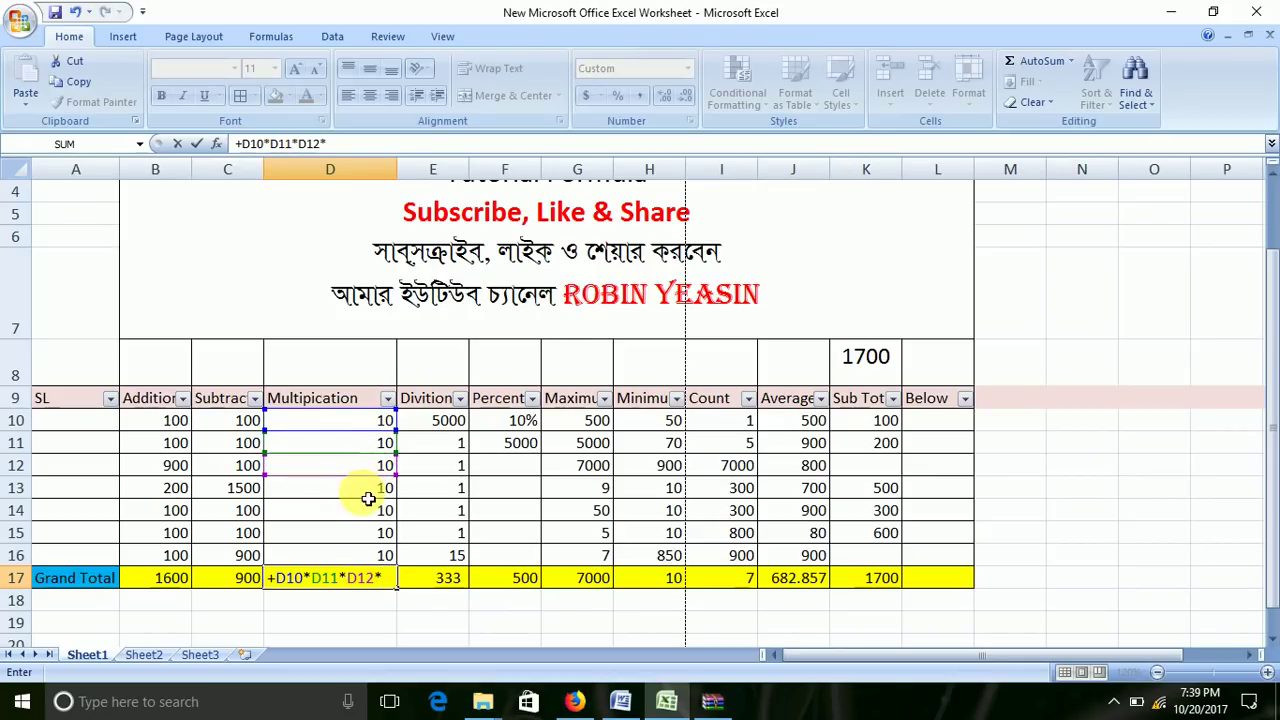
{"action": "left_click", "coordinate": [368, 489]}
{"action": "type", "text": "*"}
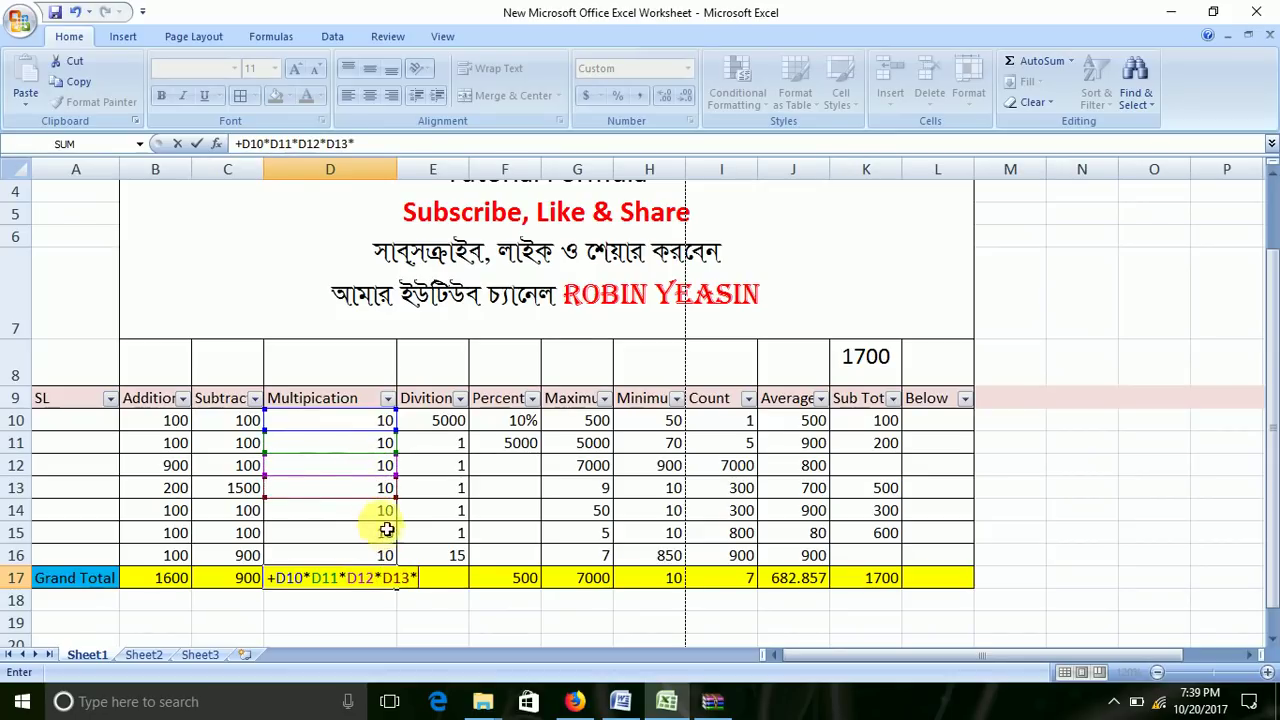
{"action": "left_click", "coordinate": [383, 512]}
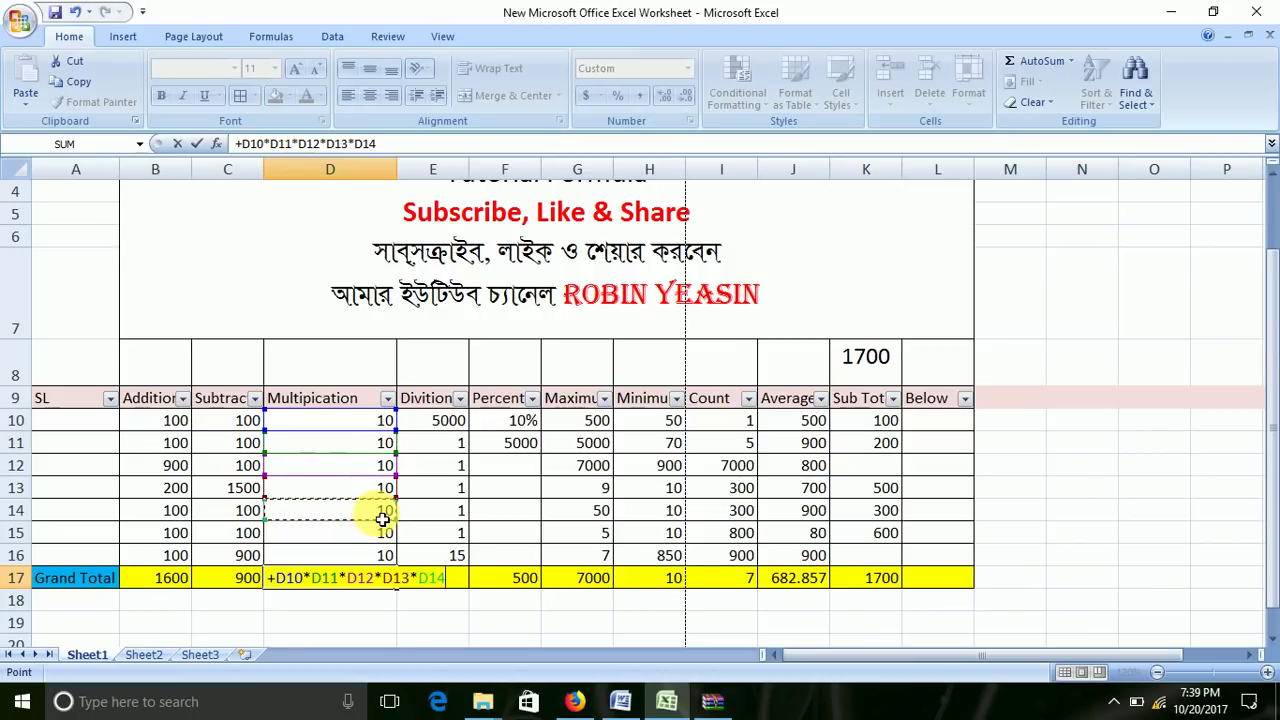
{"action": "type", "text": "*"}
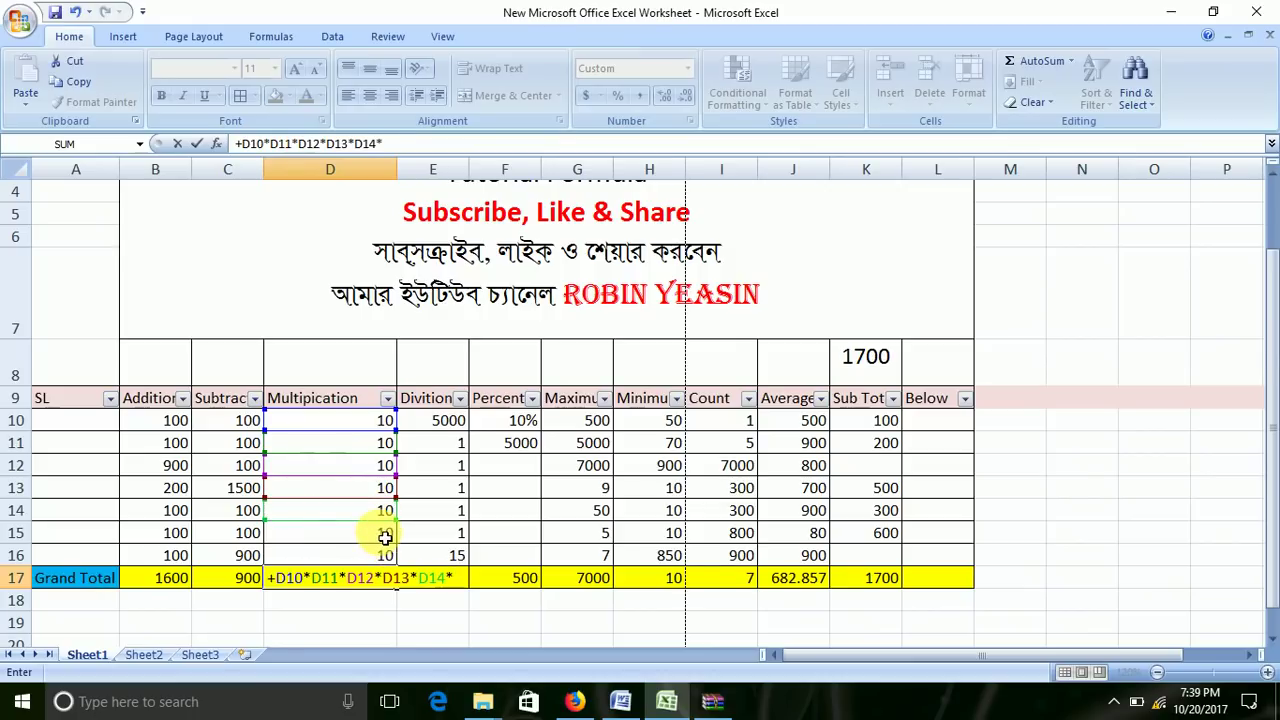
{"action": "left_click", "coordinate": [385, 537]}
{"action": "type", "text": "*"}
{"action": "left_click", "coordinate": [385, 555]}
{"action": "key", "text": "Return"}
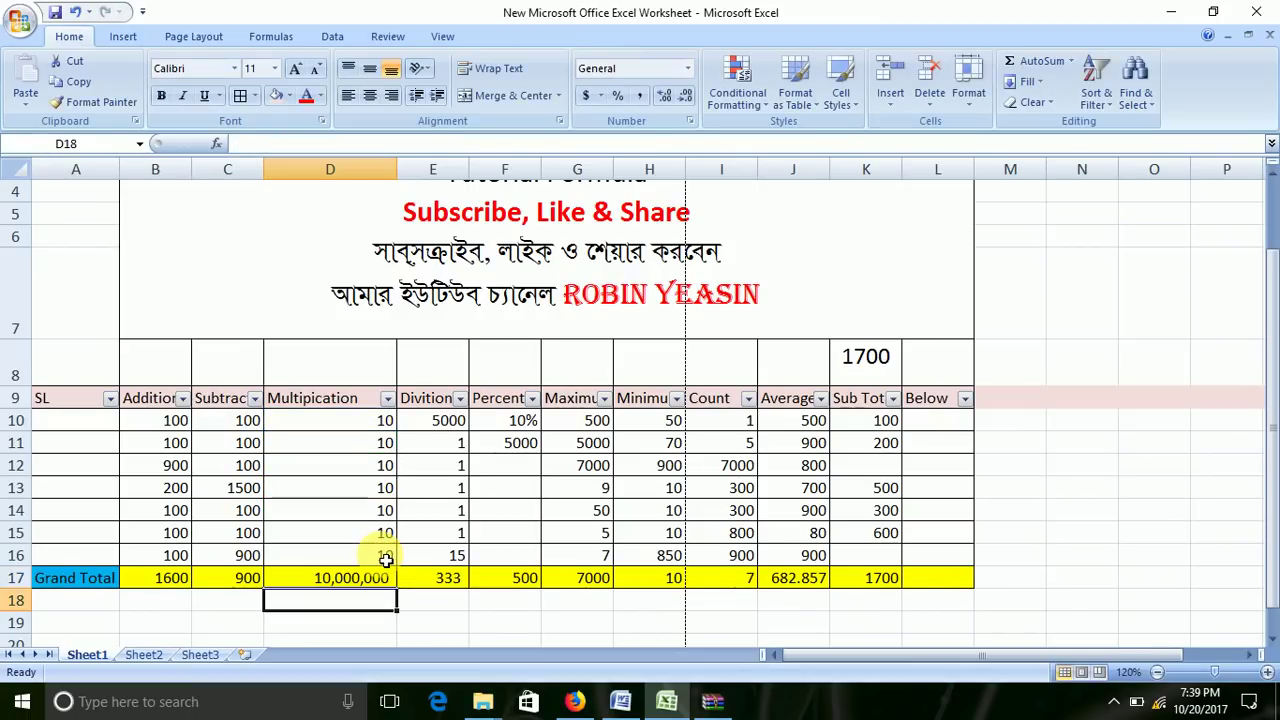
{"action": "left_click", "coordinate": [362, 580]}
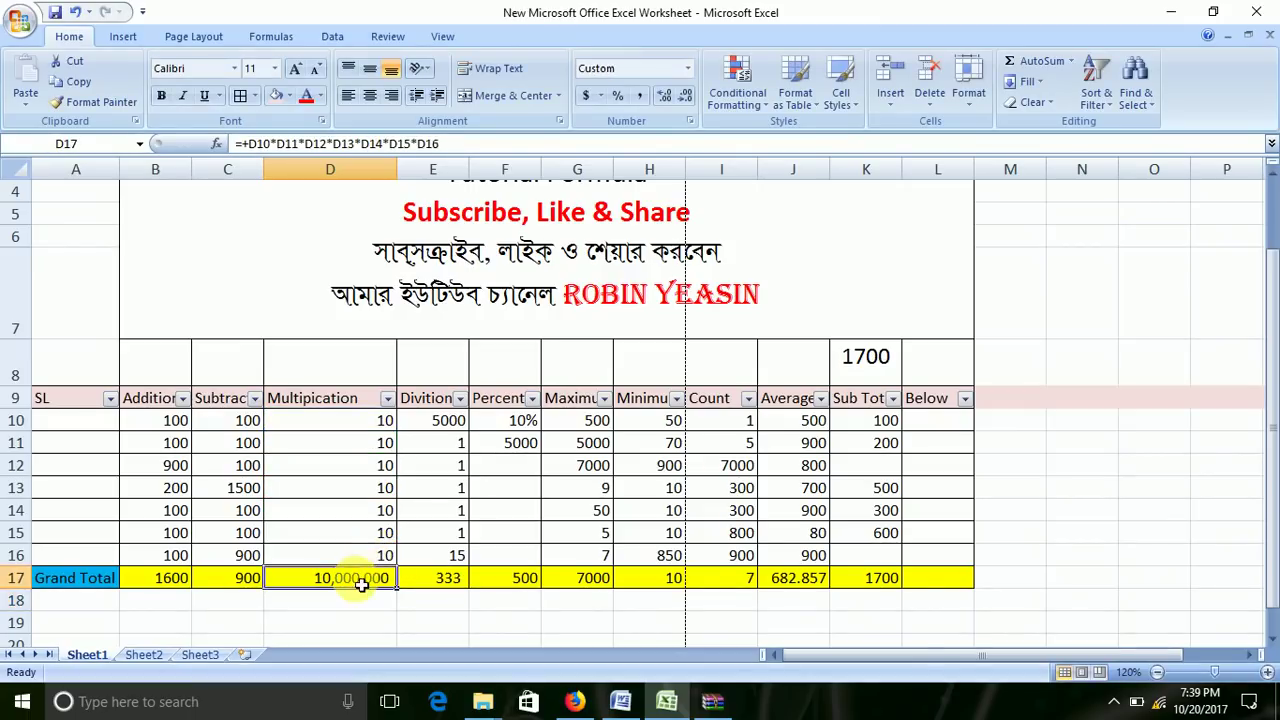
{"action": "left_click", "coordinate": [384, 424]}
{"action": "left_click", "coordinate": [381, 444]}
{"action": "left_click", "coordinate": [380, 466]}
{"action": "left_click", "coordinate": [378, 489]}
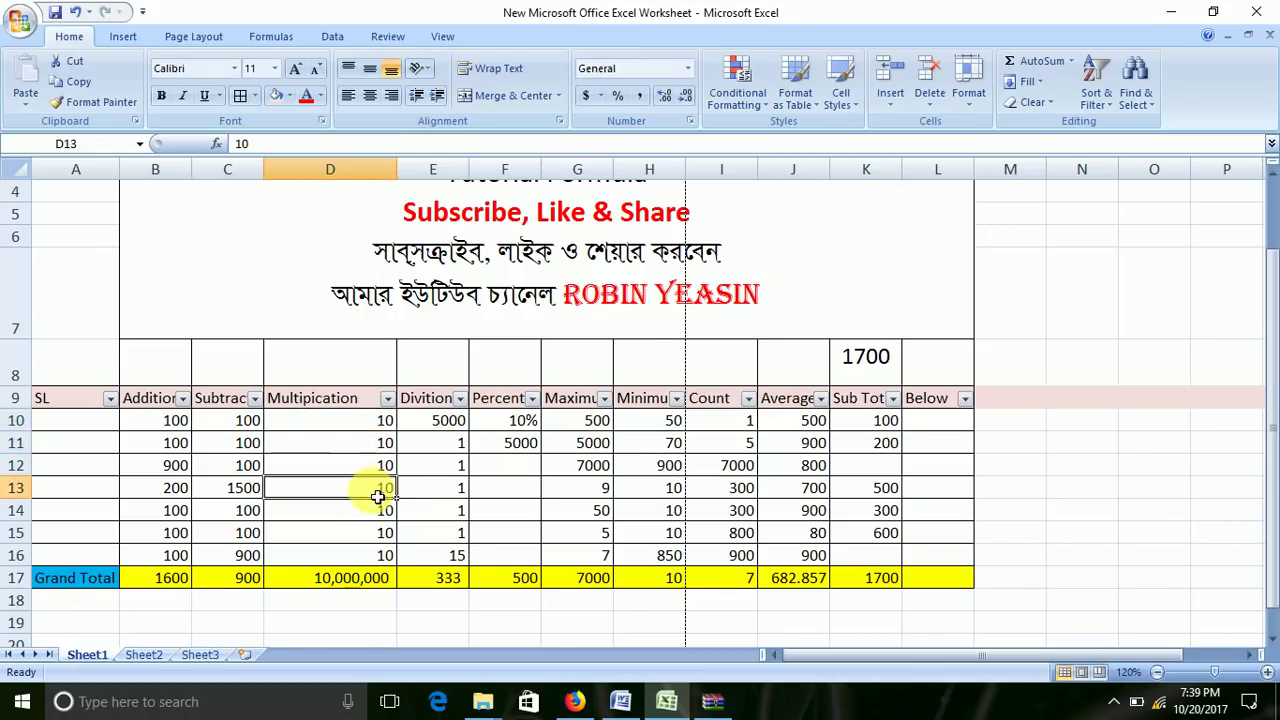
{"action": "left_click", "coordinate": [362, 532]}
{"action": "left_click", "coordinate": [366, 555]}
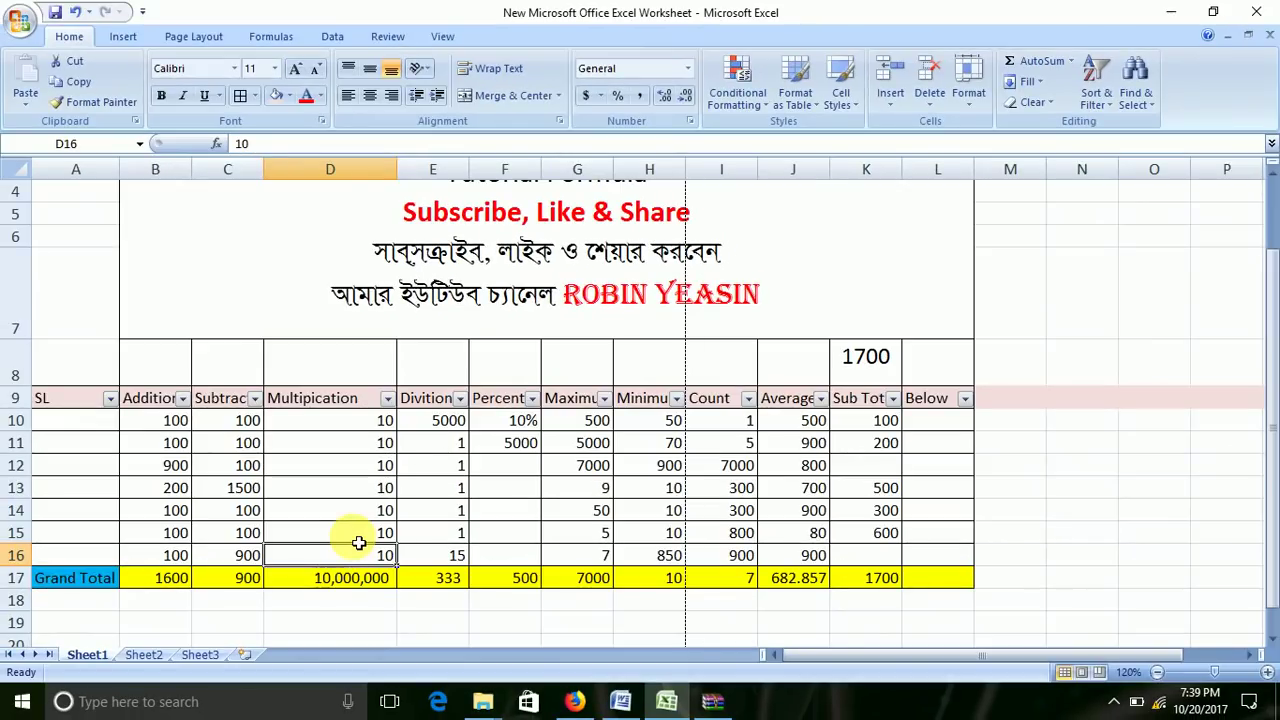
{"action": "left_click", "coordinate": [364, 405]}
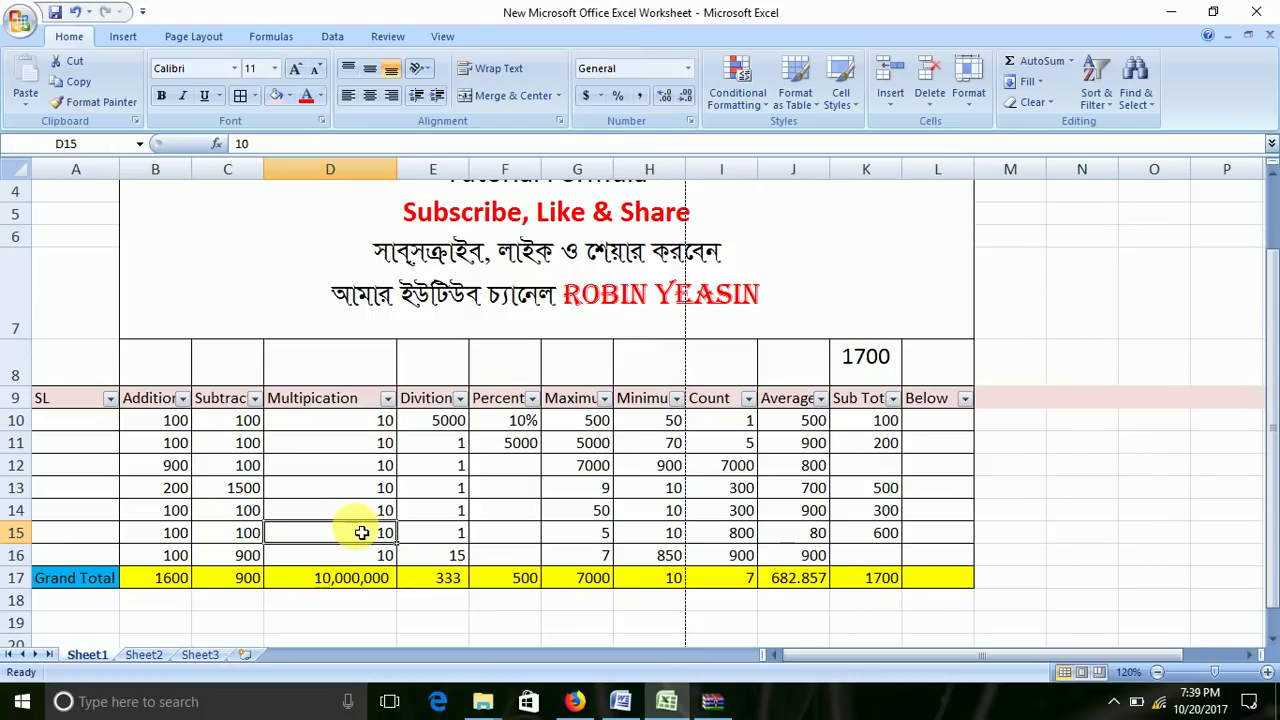
{"action": "type", "text": "1"}
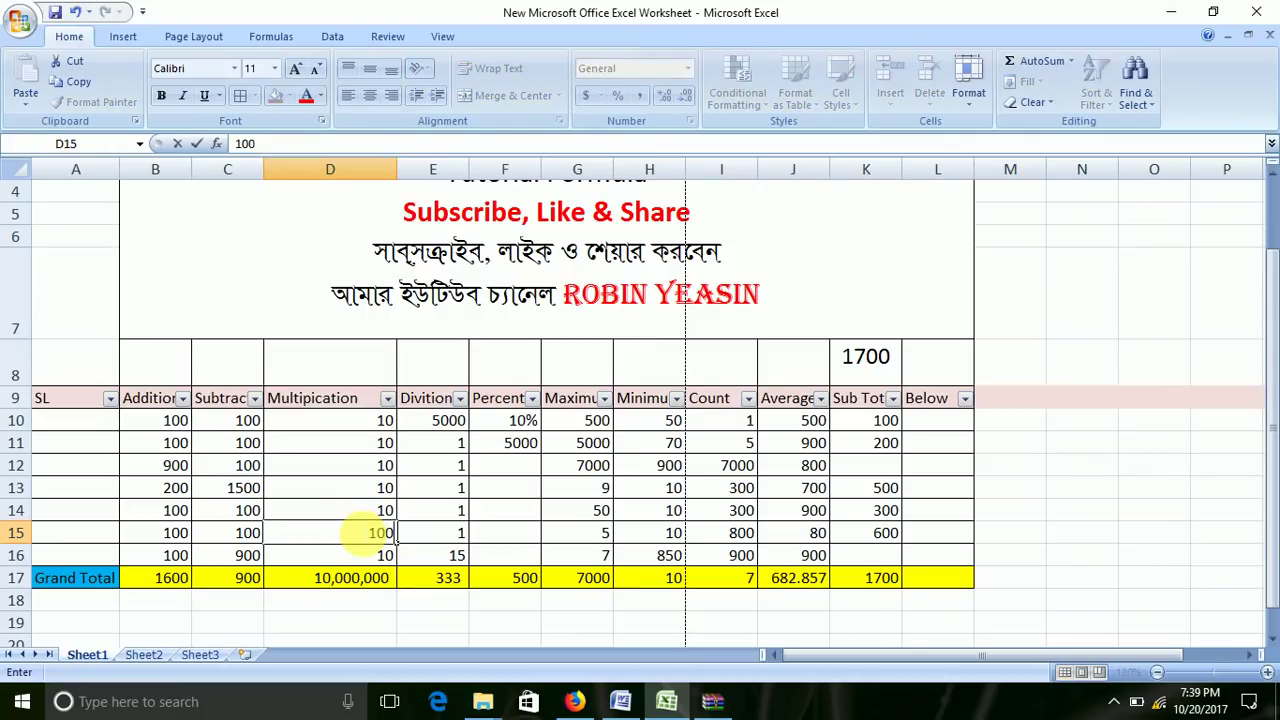
{"action": "type", "text": "00"}
{"action": "key", "text": "Tab"}
{"action": "left_click", "coordinate": [362, 533]}
{"action": "type", "text": "1"}
{"action": "key", "text": "Tab"}
{"action": "left_click", "coordinate": [362, 533]}
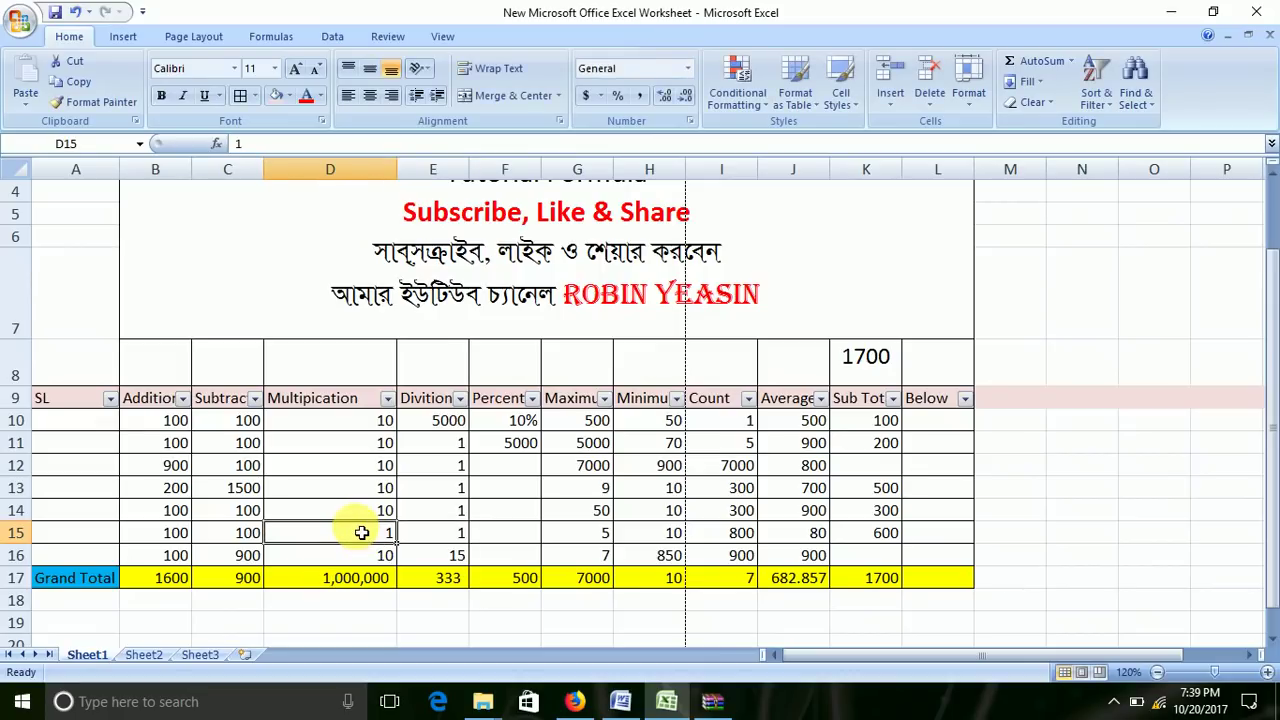
{"action": "type", "text": "10"}
{"action": "key", "text": "Tab"}
{"action": "left_click", "coordinate": [362, 533]}
{"action": "key", "text": "Up"}
{"action": "key", "text": "Up"}
{"action": "key", "text": "Up"}
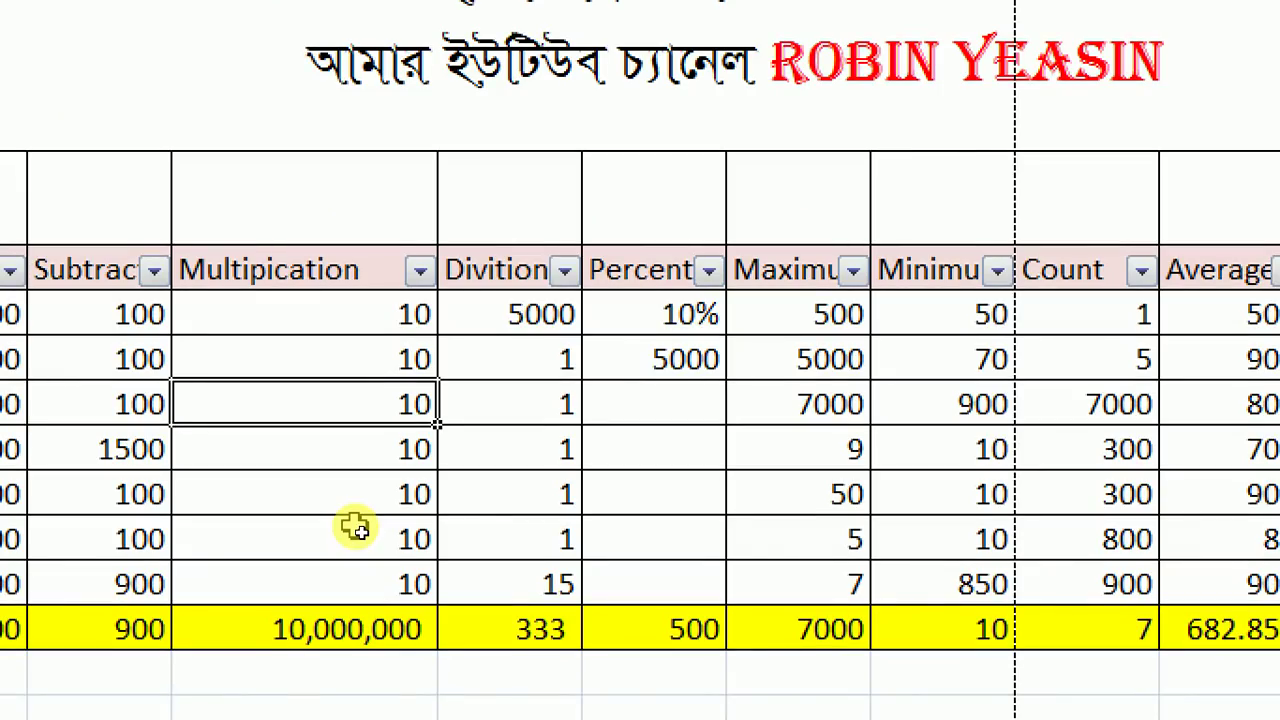
{"action": "left_click", "coordinate": [359, 531]}
{"action": "double_click", "coordinate": [357, 531]}
{"action": "type", "text": "0"}
{"action": "key", "text": "Tab"}
{"action": "left_click", "coordinate": [357, 531]}
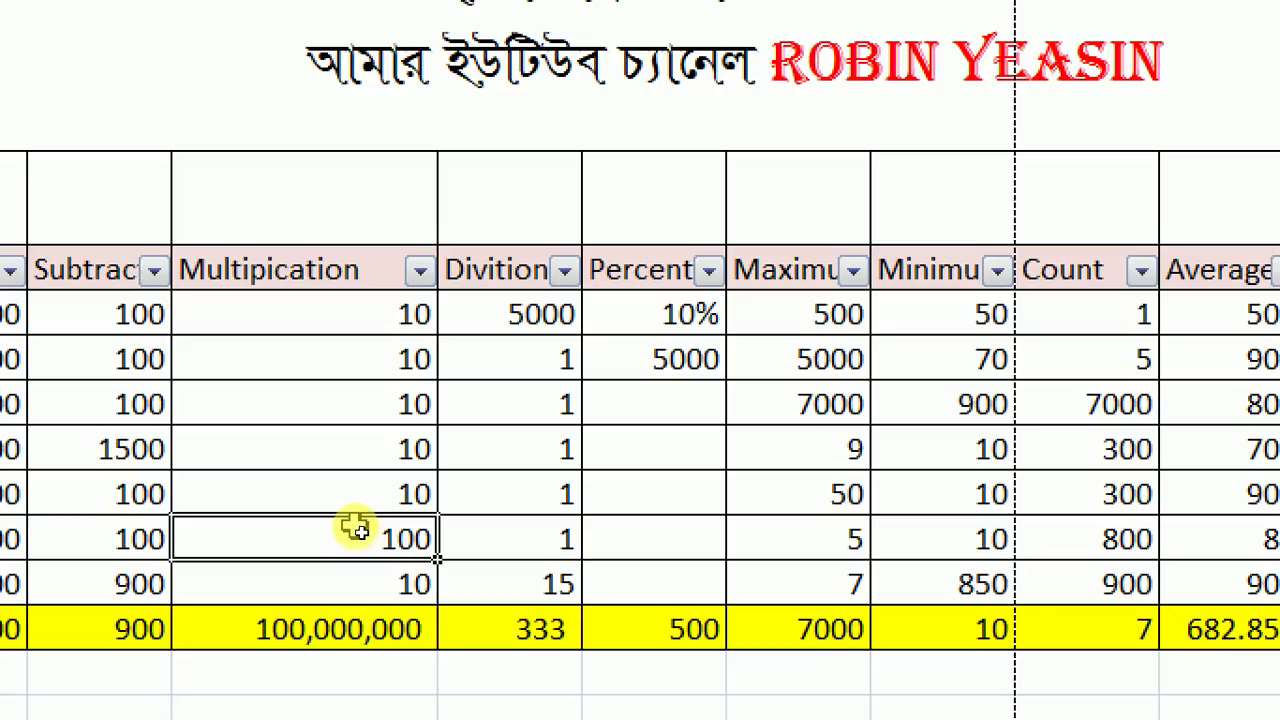
{"action": "type", "text": "1"}
{"action": "key", "text": "Tab"}
{"action": "left_click", "coordinate": [357, 531]}
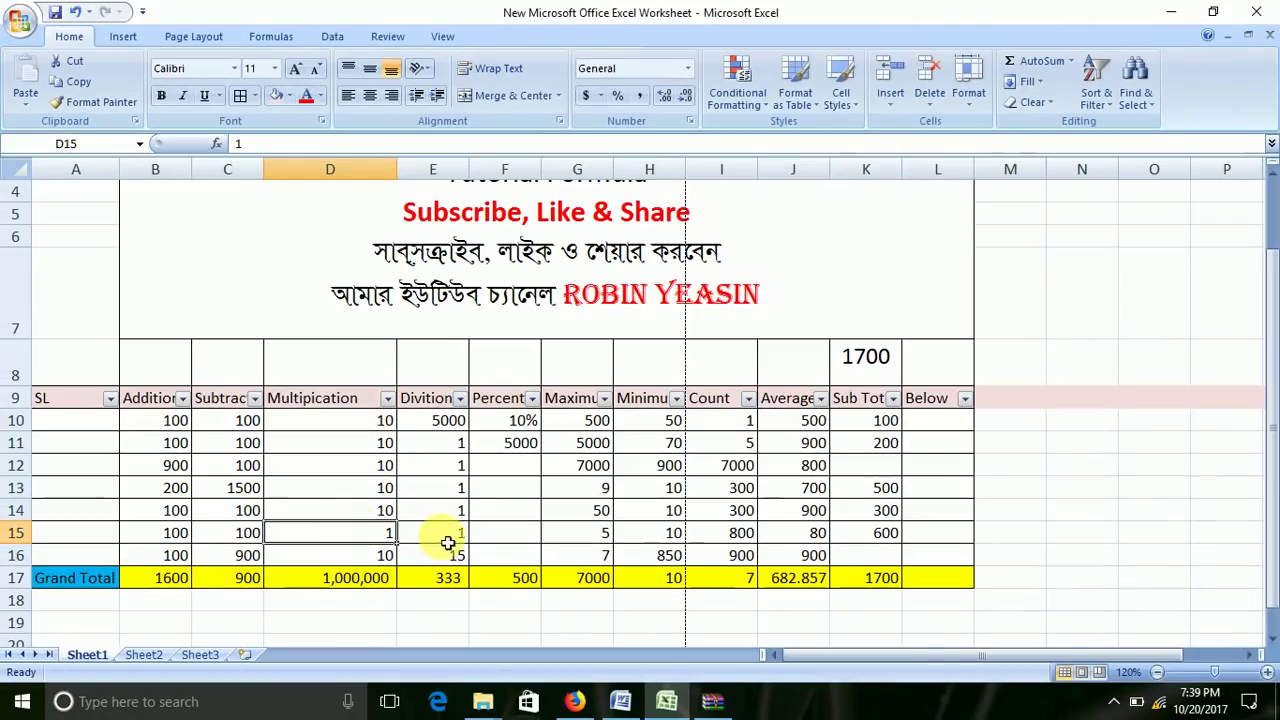
{"action": "left_click", "coordinate": [504, 538]}
{"action": "left_click", "coordinate": [420, 466]}
{"action": "left_click", "coordinate": [448, 422]}
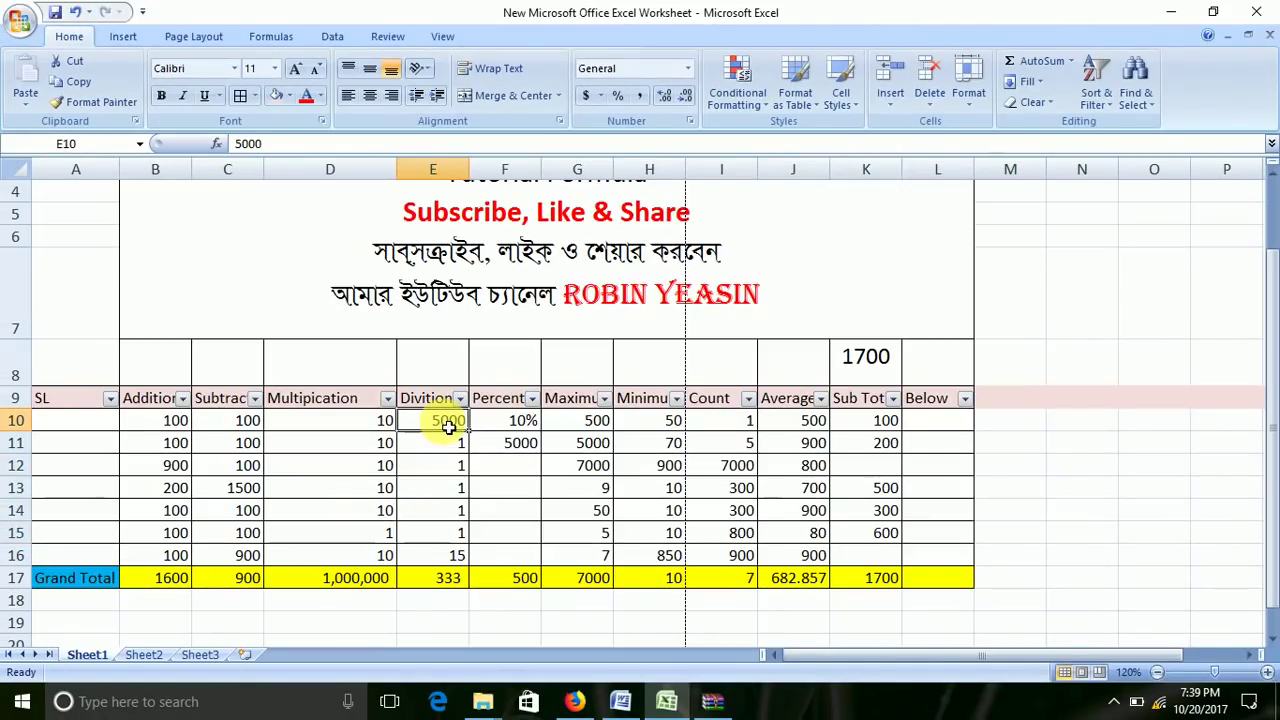
{"action": "left_click", "coordinate": [441, 407]}
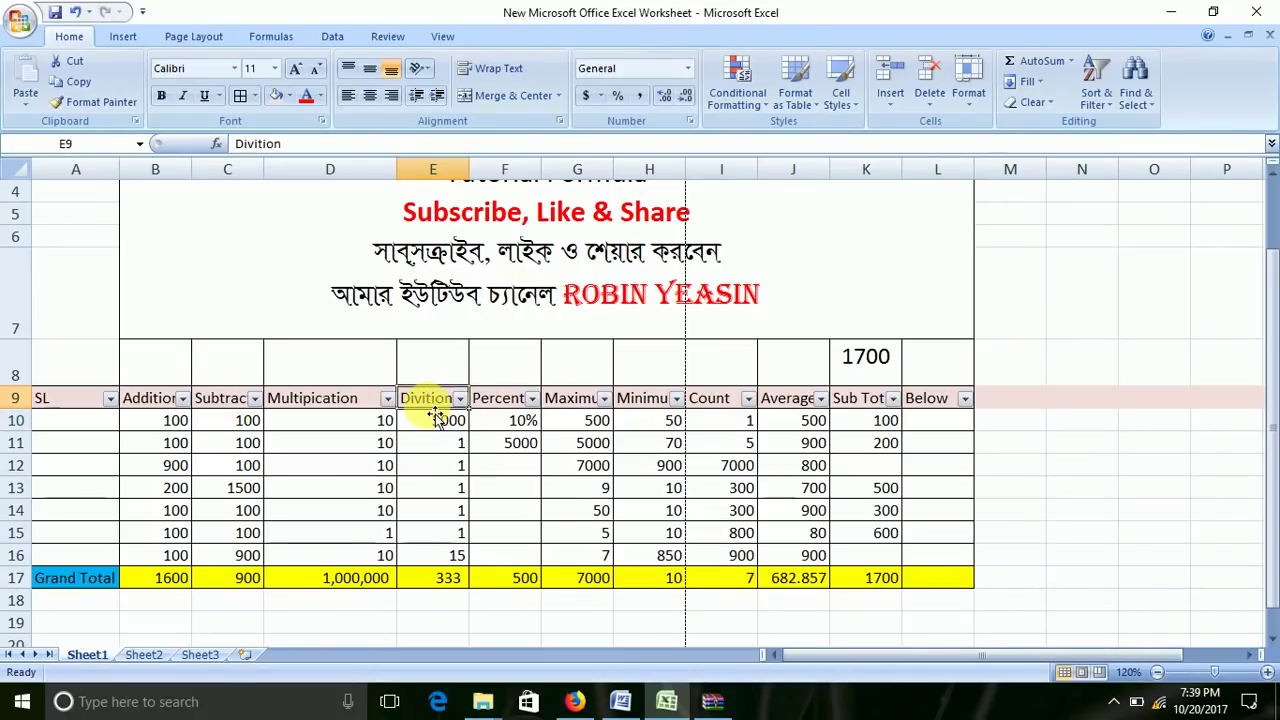
{"action": "left_click", "coordinate": [437, 419]}
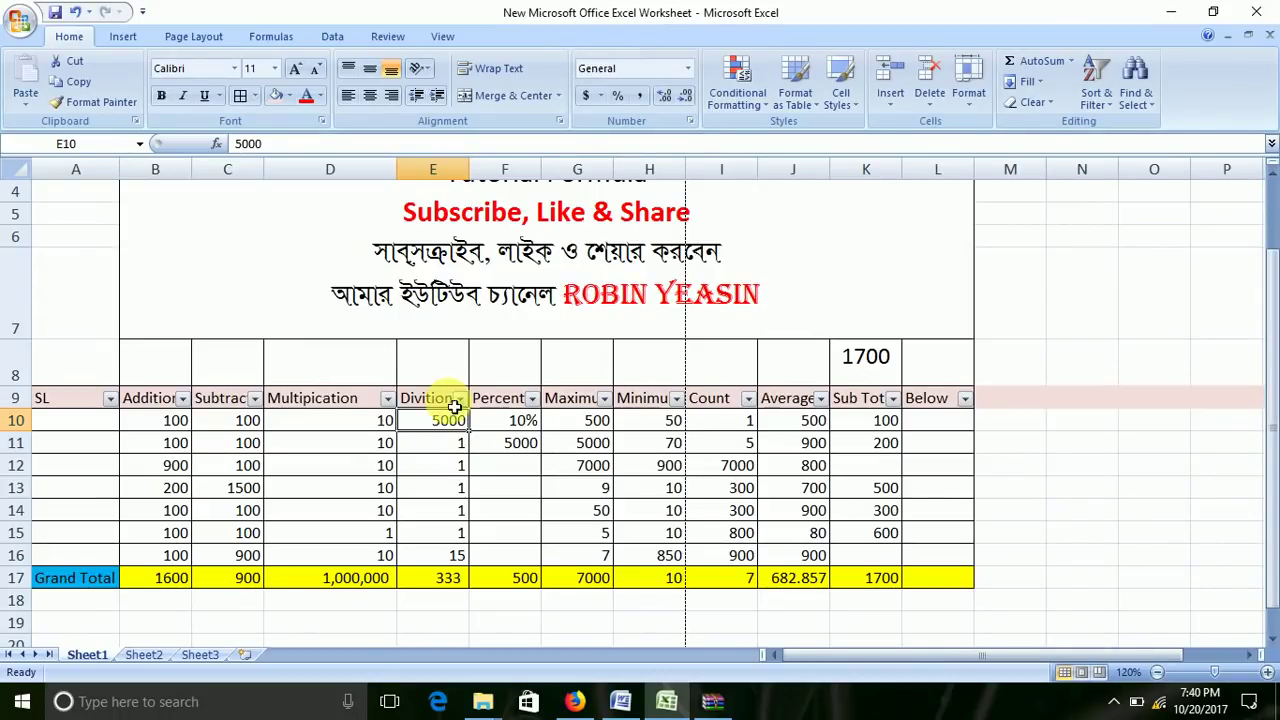
{"action": "left_click", "coordinate": [432, 398]}
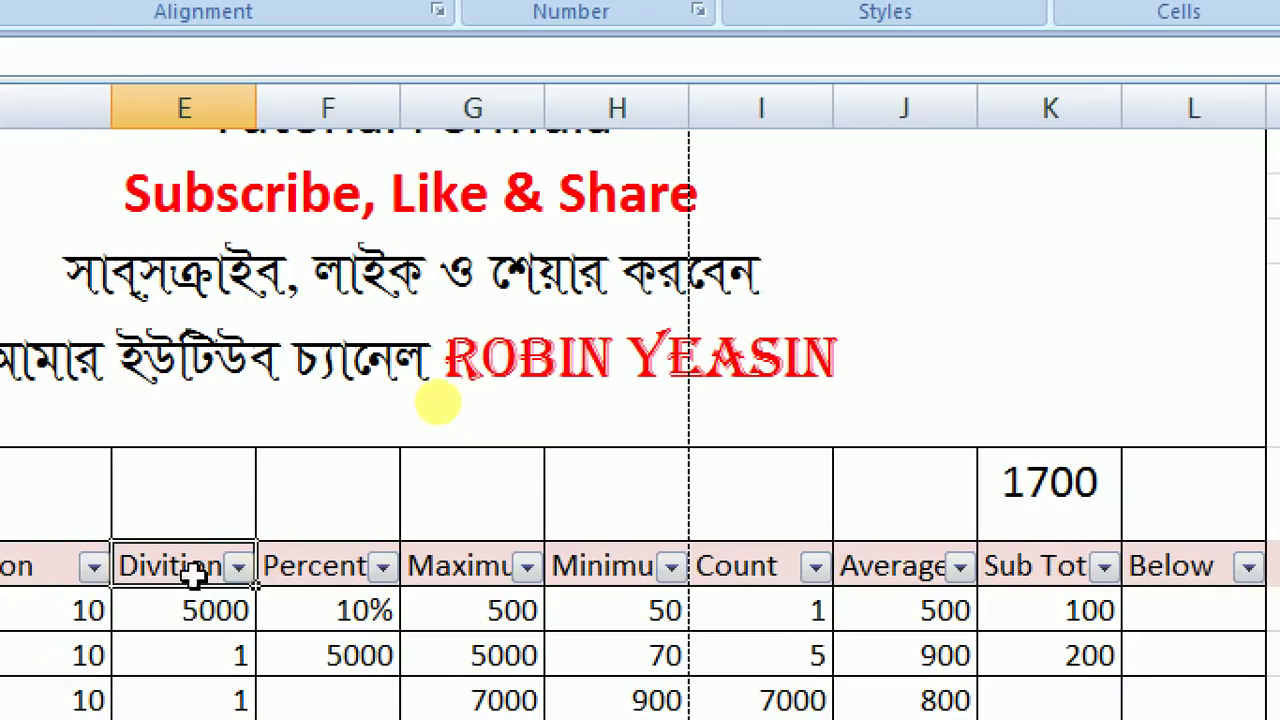
{"action": "scroll", "coordinate": [437, 403], "scroll_direction": "down", "scroll_amount": 3}
{"action": "scroll", "coordinate": [444, 407], "scroll_direction": "up", "scroll_amount": 2}
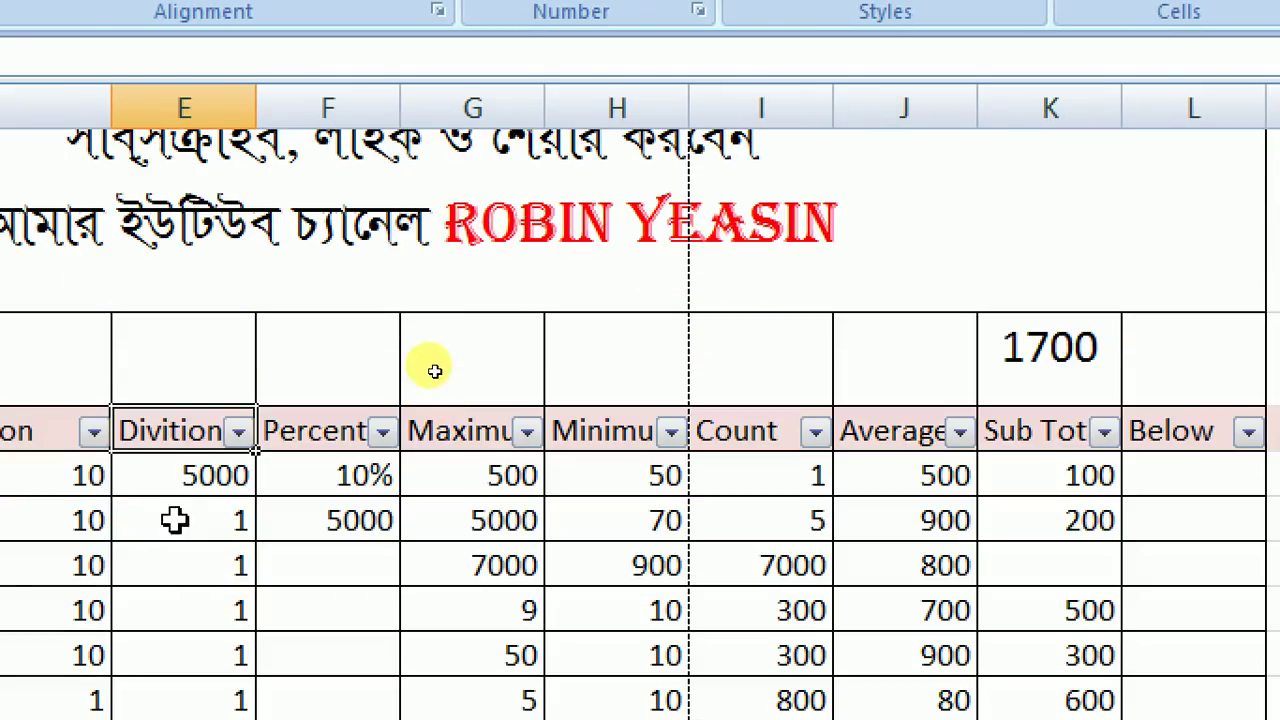
{"action": "left_click", "coordinate": [203, 476]}
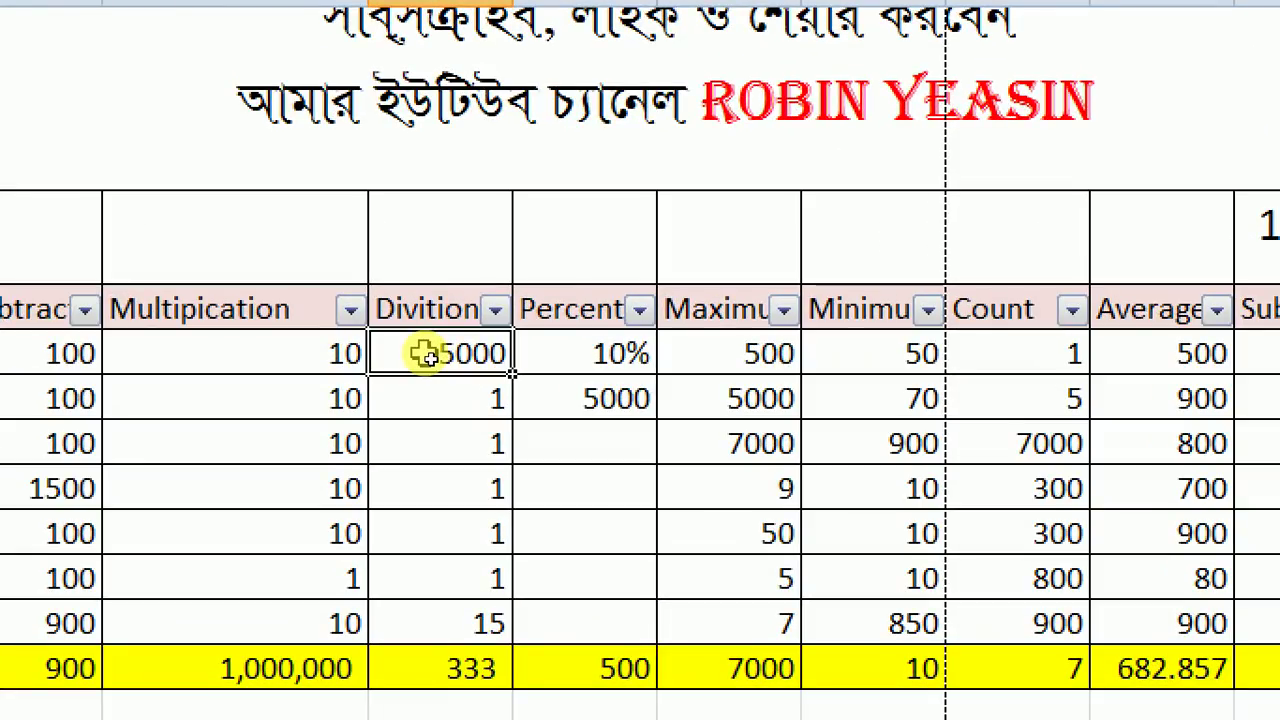
{"action": "left_click", "coordinate": [427, 398]}
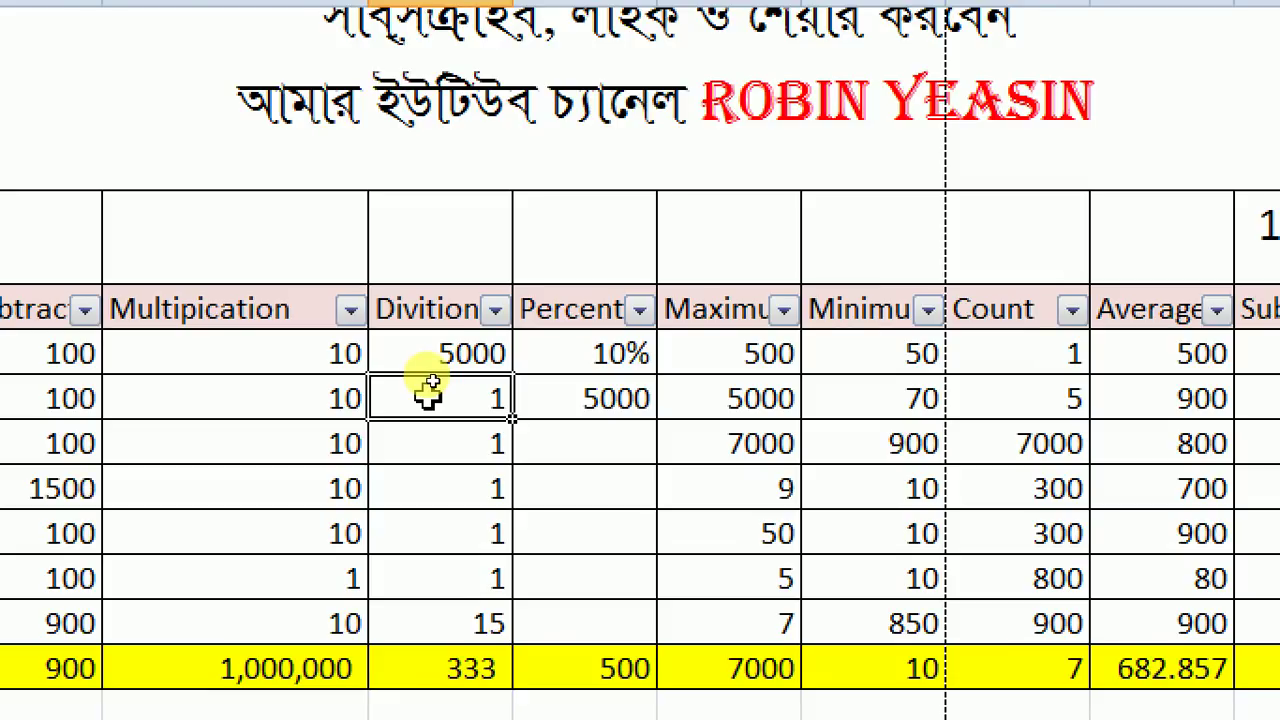
{"action": "left_click", "coordinate": [420, 443]}
{"action": "left_click", "coordinate": [416, 488]}
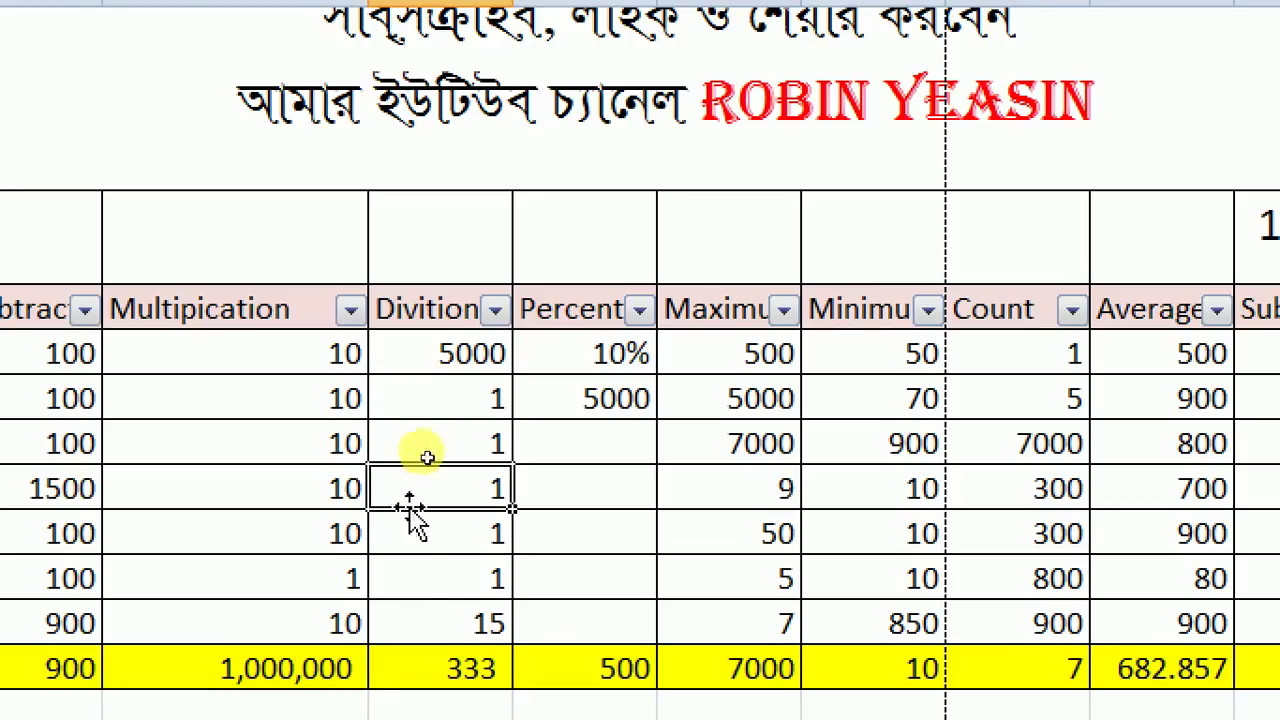
{"action": "left_click", "coordinate": [450, 533]}
{"action": "left_click", "coordinate": [431, 578]}
{"action": "left_click", "coordinate": [429, 620]}
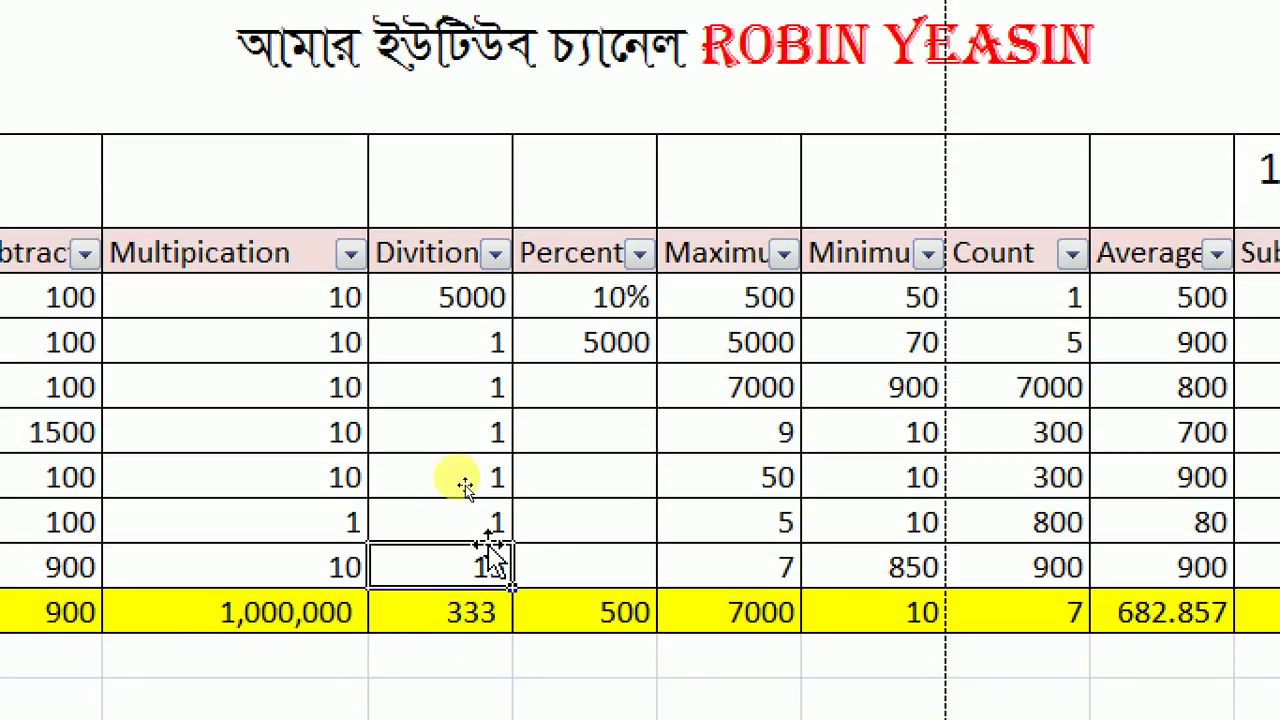
{"action": "left_click", "coordinate": [467, 618]}
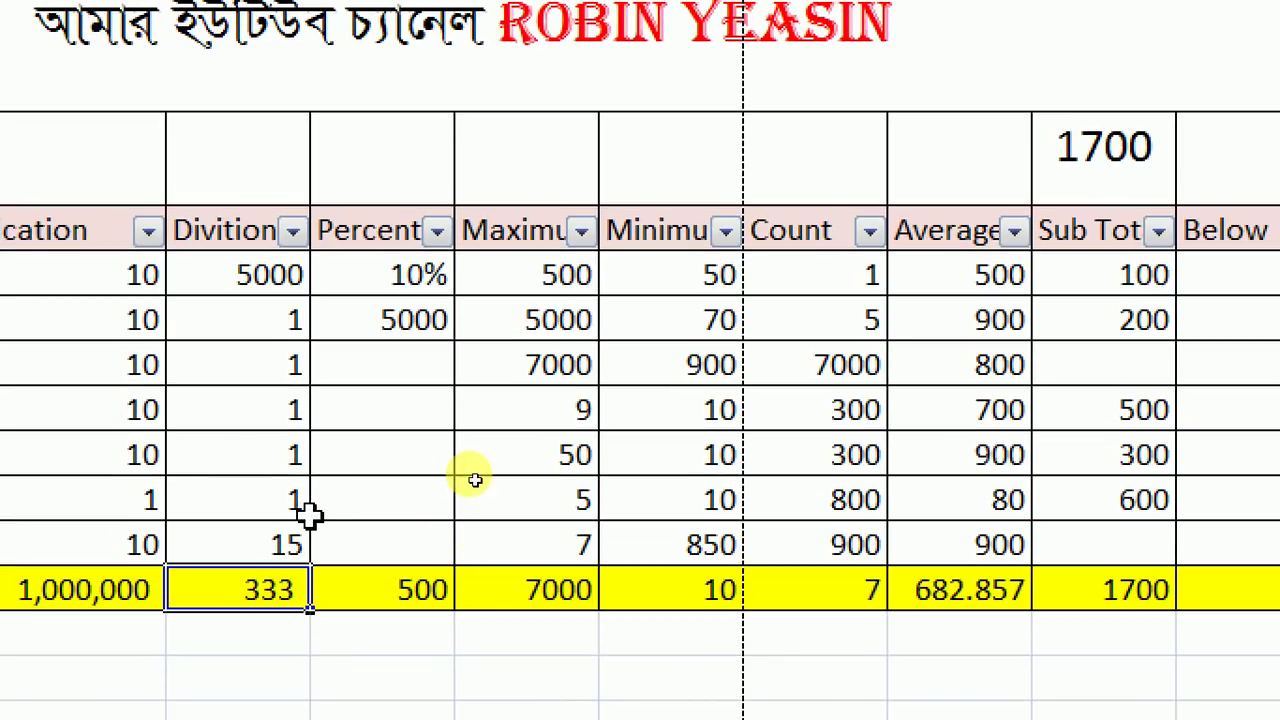
- Clear the Divition grand total E17 and the old values in E10 through E16
{"action": "key", "text": "Delete"}
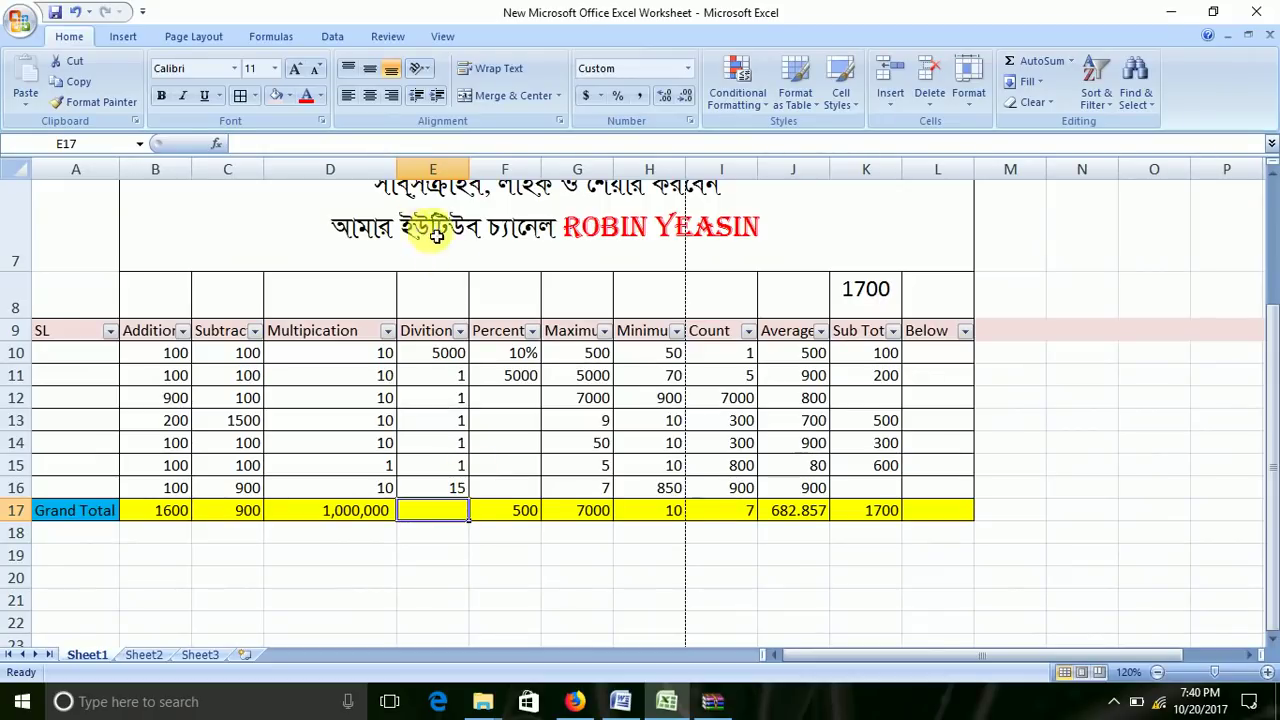
{"action": "left_click", "coordinate": [437, 350]}
{"action": "key", "text": "BackSpace"}
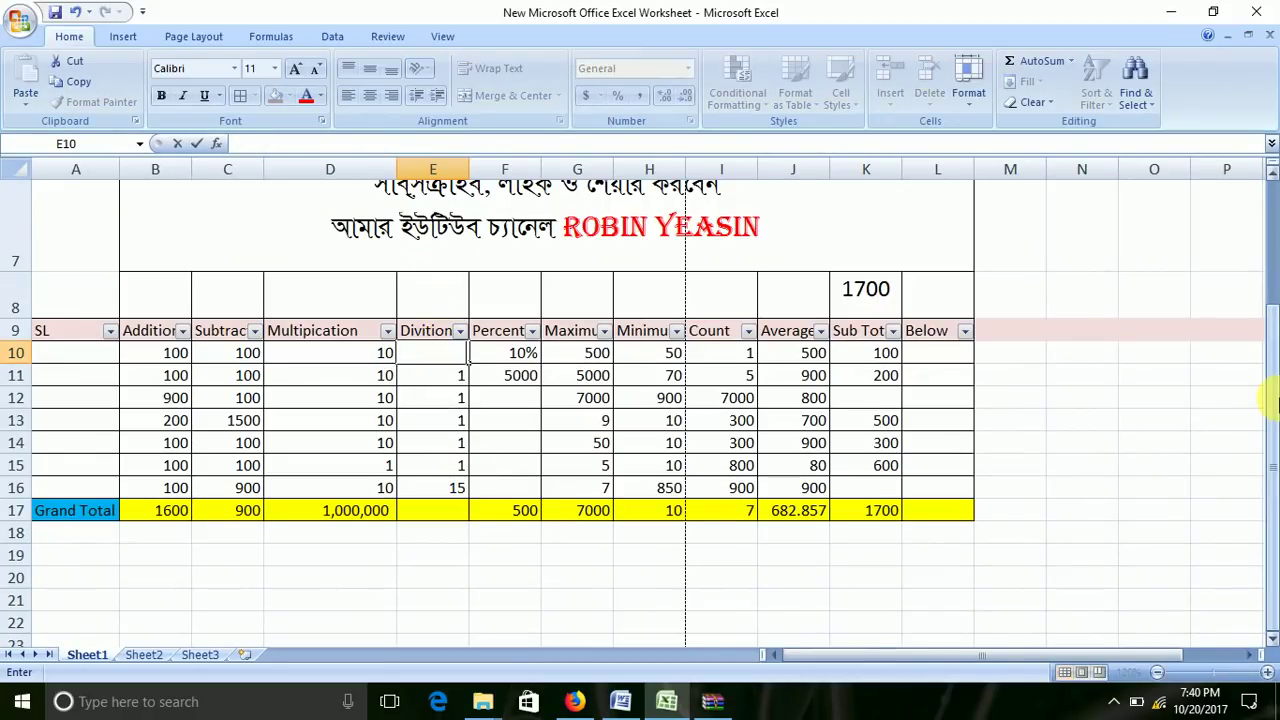
{"action": "left_click", "coordinate": [428, 356]}
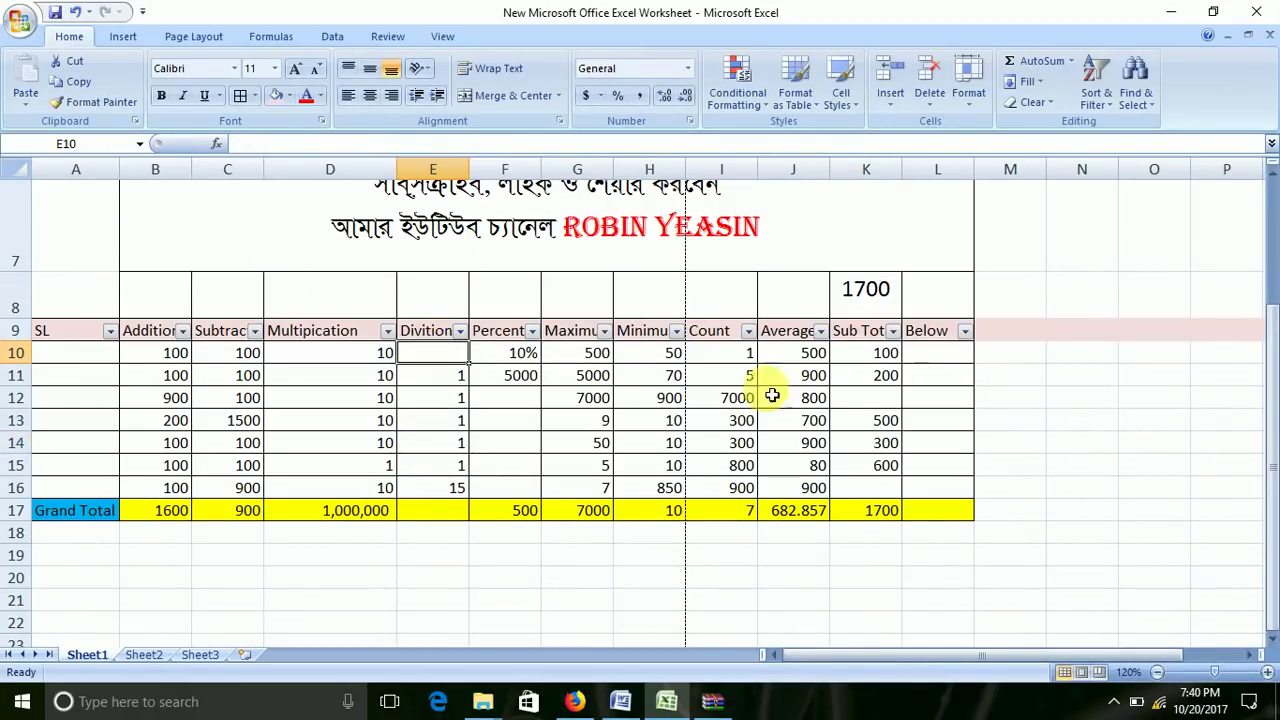
{"action": "left_click_drag", "start_coordinate": [457, 375], "coordinate": [443, 486]}
{"action": "key", "text": "BackSpace"}
{"action": "left_click_drag", "start_coordinate": [460, 396], "coordinate": [451, 483]}
{"action": "key", "text": "BackSpace"}
{"action": "left_click", "coordinate": [457, 420]}
{"action": "key", "text": "BackSpace"}
{"action": "left_click", "coordinate": [451, 437]}
{"action": "key", "text": "BackSpace"}
{"action": "left_click", "coordinate": [456, 466]}
{"action": "key", "text": "BackSpace"}
{"action": "left_click", "coordinate": [451, 488]}
{"action": "key", "text": "BackSpace"}
{"action": "left_click", "coordinate": [457, 356]}
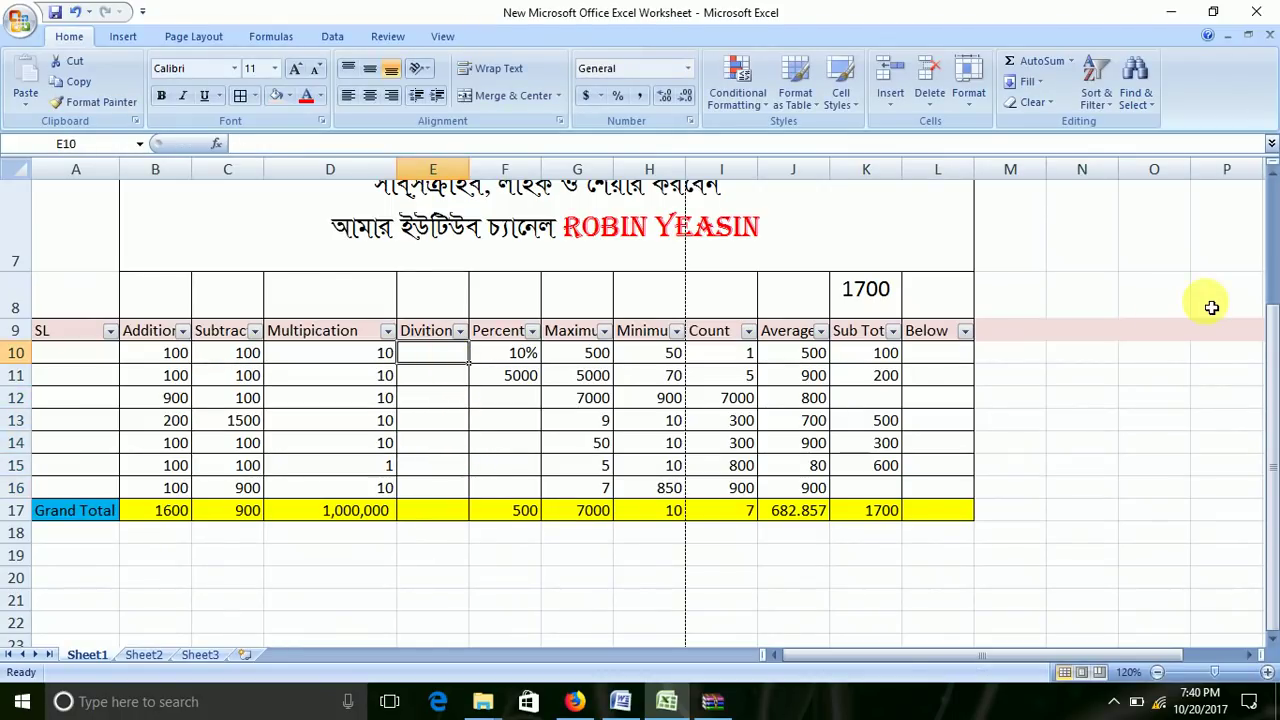
- Enter 3000 in E10
{"action": "type", "text": "300"}
{"action": "key", "text": "Tab"}
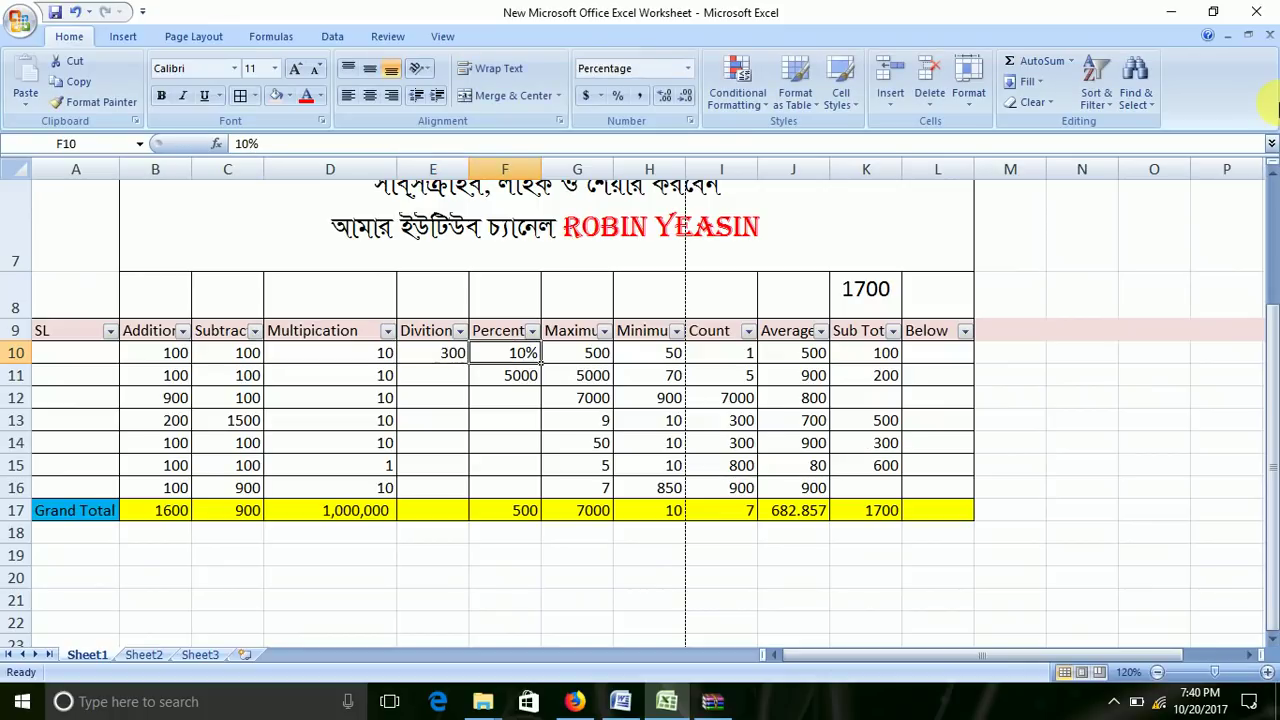
{"action": "left_click", "coordinate": [433, 353]}
{"action": "left_click", "coordinate": [330, 353]}
{"action": "left_click", "coordinate": [433, 353]}
{"action": "type", "text": "300"}
{"action": "key", "text": "Return"}
{"action": "key", "text": "Up"}
{"action": "type", "text": "30"}
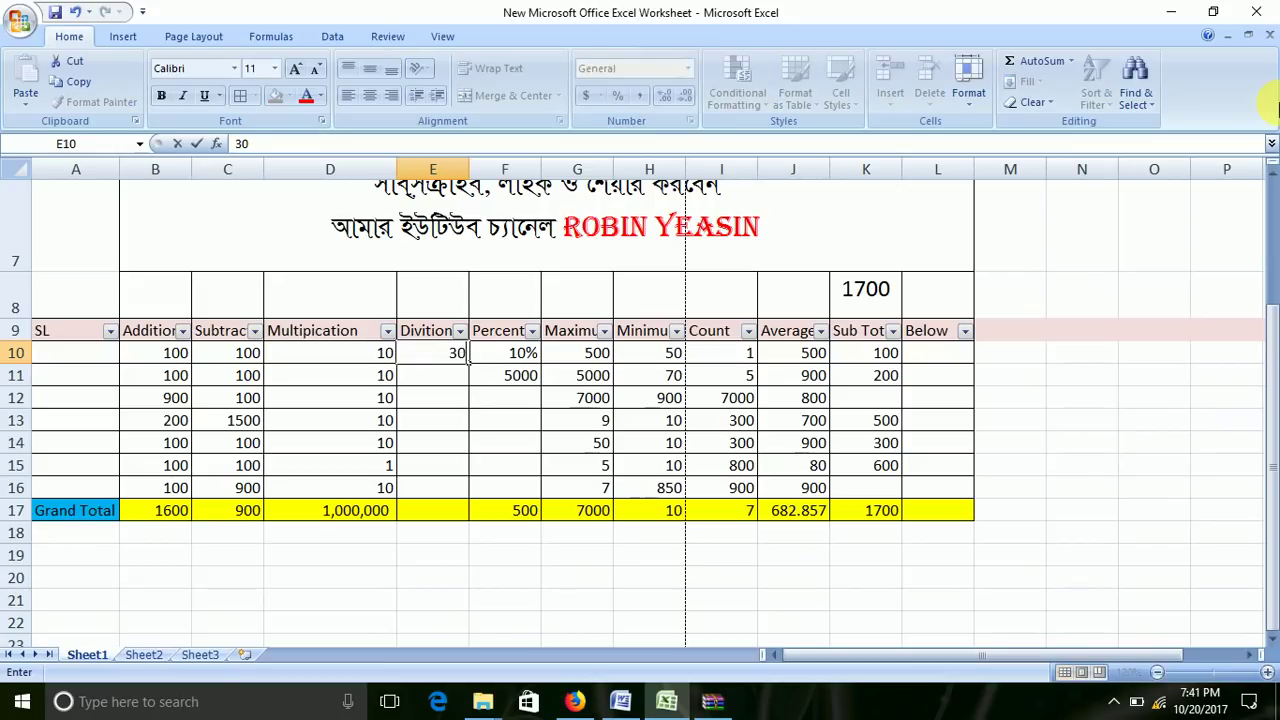
{"action": "key", "text": "Return"}
- Enter 500, 10, 20, 30, 50 and 1 into E11 through E16
{"action": "type", "text": "500"}
{"action": "key", "text": "Return"}
{"action": "type", "text": "10"}
{"action": "key", "text": "Return"}
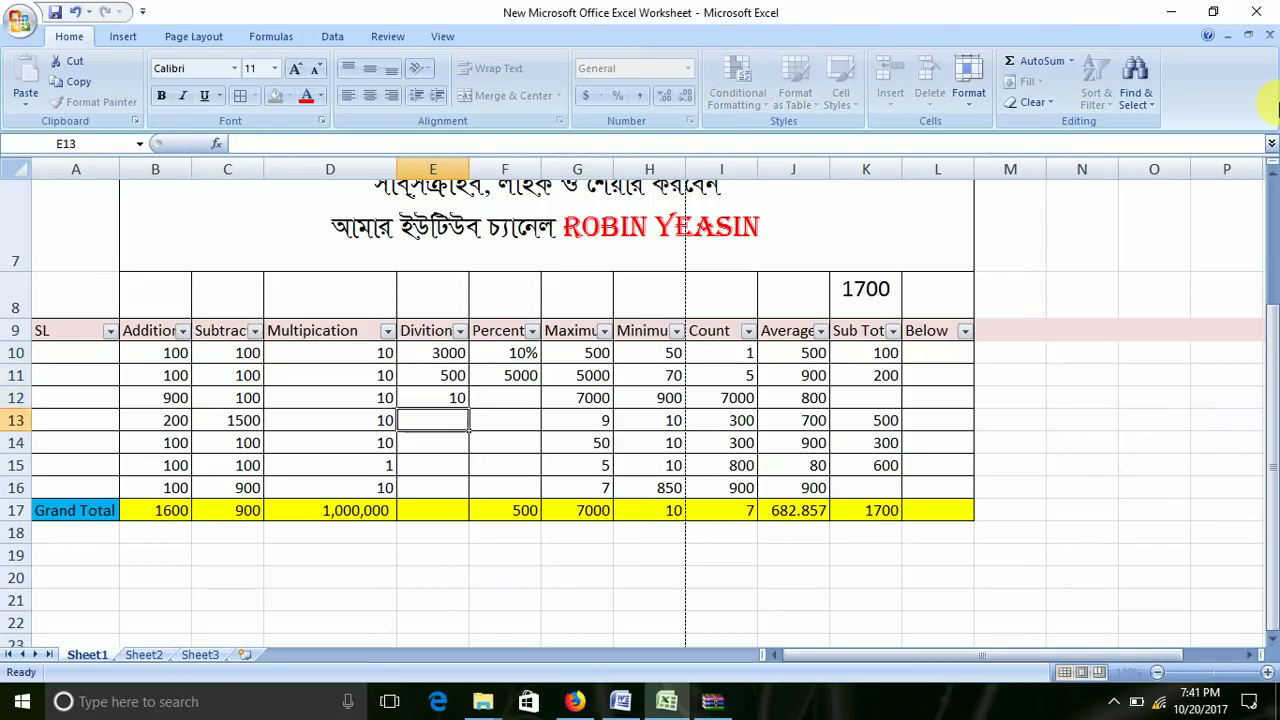
{"action": "type", "text": "20"}
{"action": "key", "text": "Return"}
{"action": "type", "text": "30"}
{"action": "key", "text": "Return"}
{"action": "type", "text": "50"}
{"action": "key", "text": "Return"}
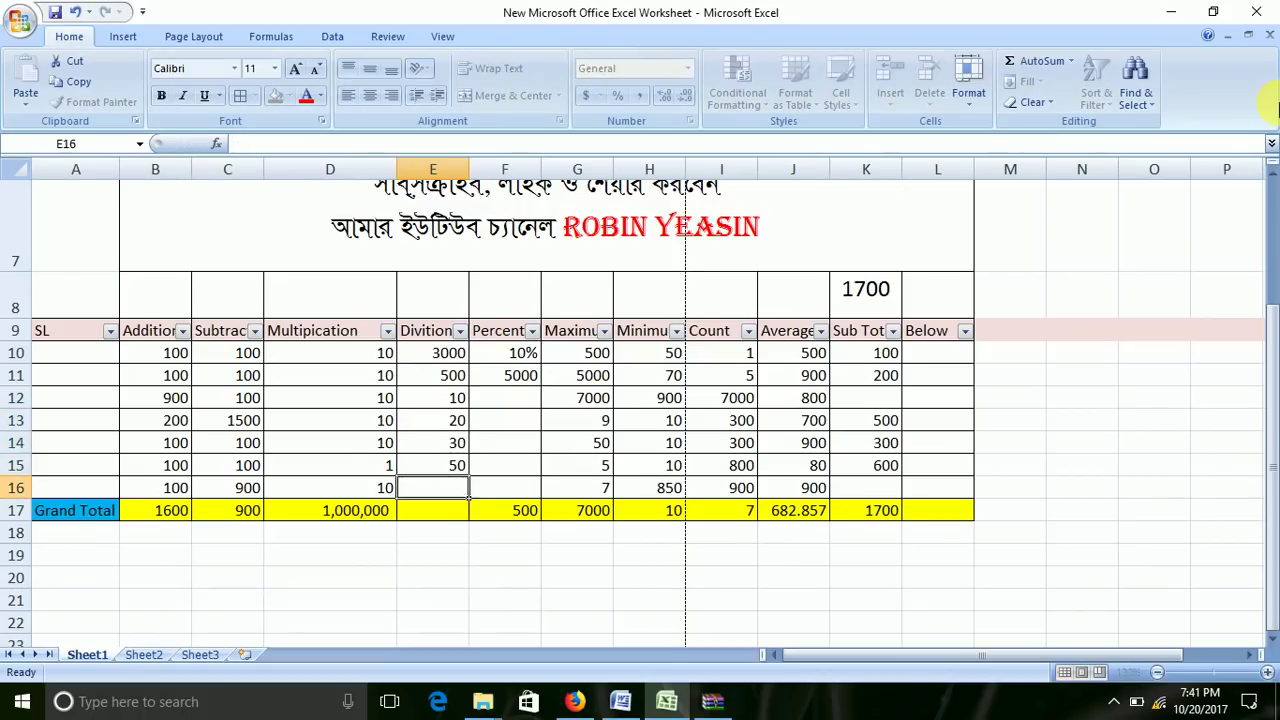
{"action": "type", "text": "1"}
{"action": "key", "text": "Return"}
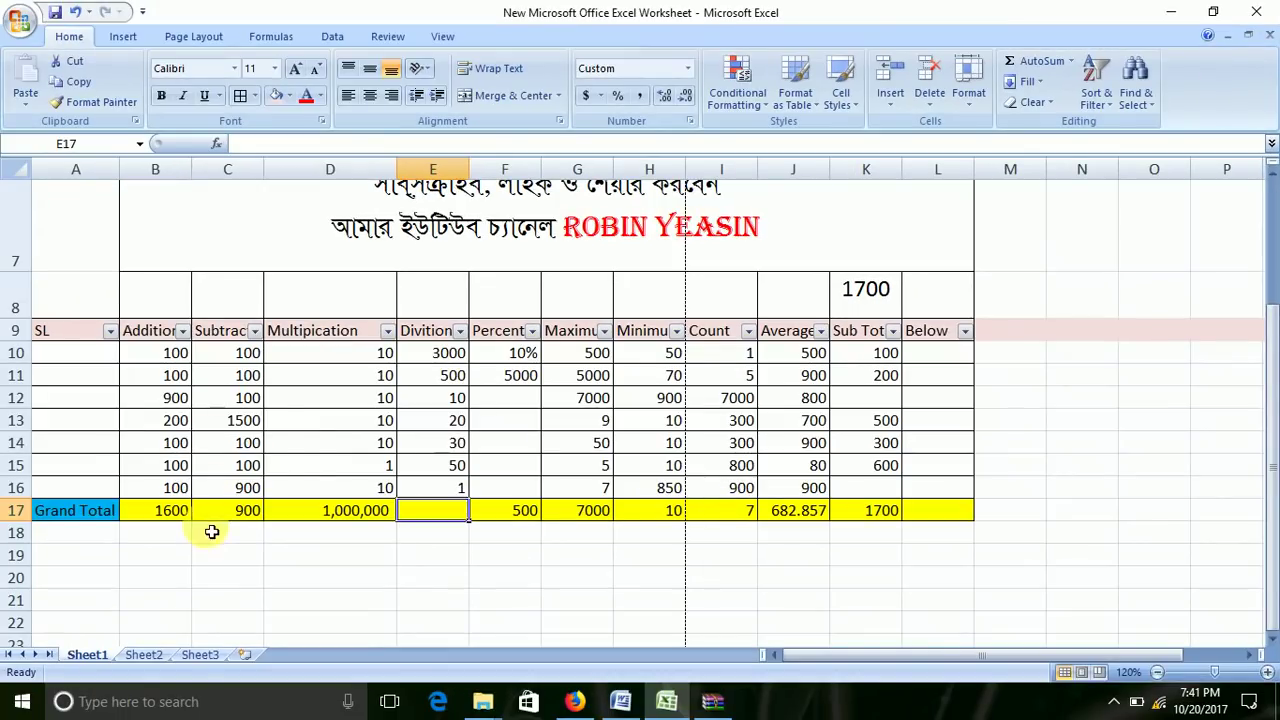
- Zoom back to 100% and start the E17 formula as +E10/E11
{"action": "left_click", "coordinate": [1157, 672]}
{"action": "left_click", "coordinate": [1157, 672]}
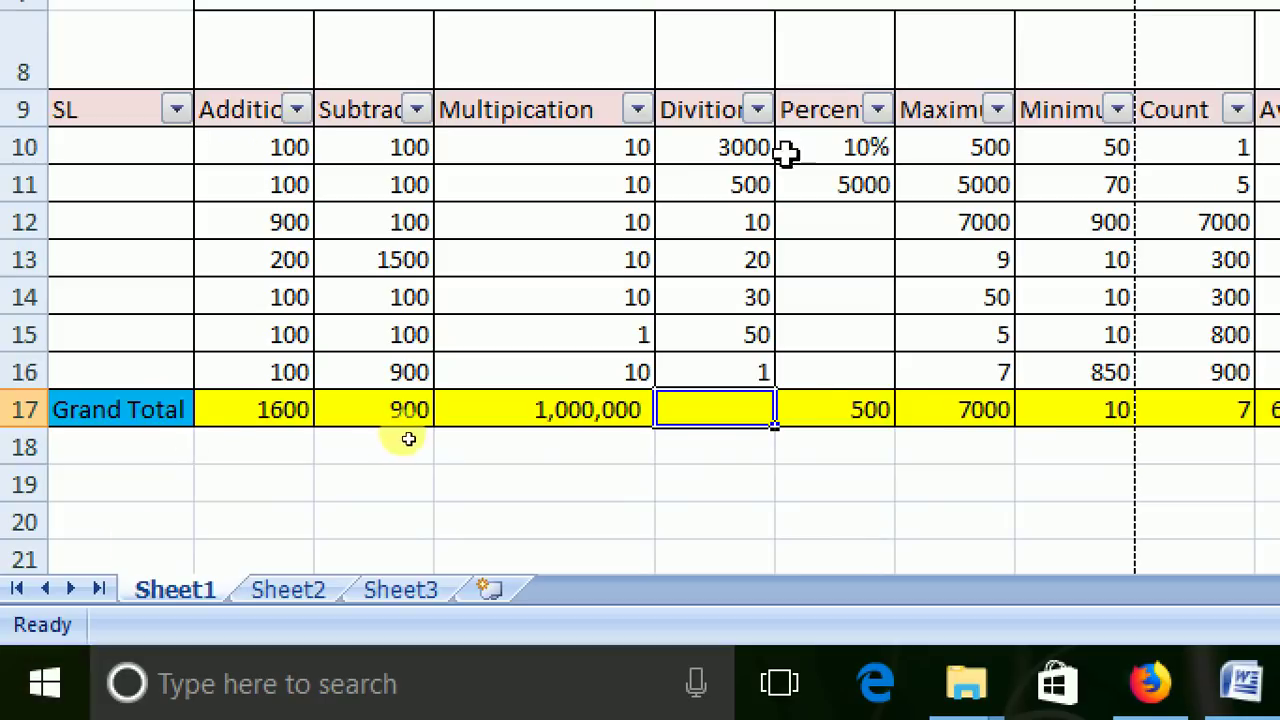
{"action": "type", "text": "+"}
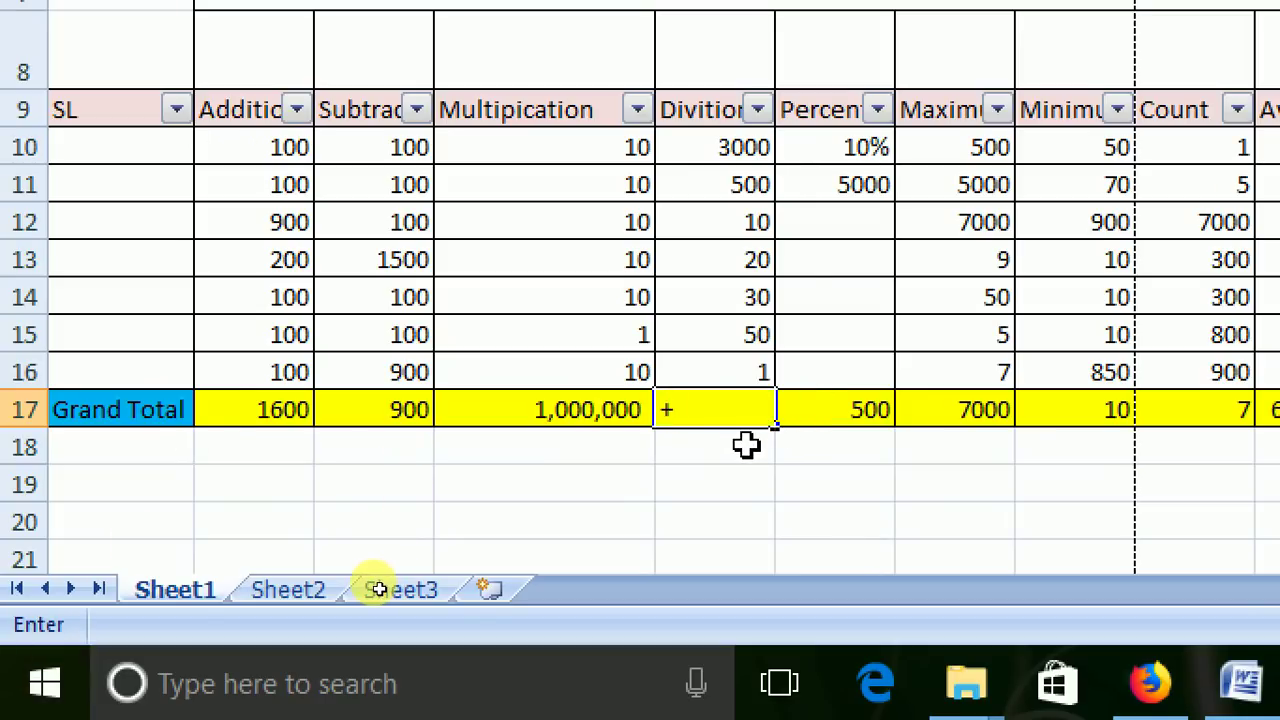
{"action": "left_click", "coordinate": [728, 148]}
{"action": "type", "text": "/"}
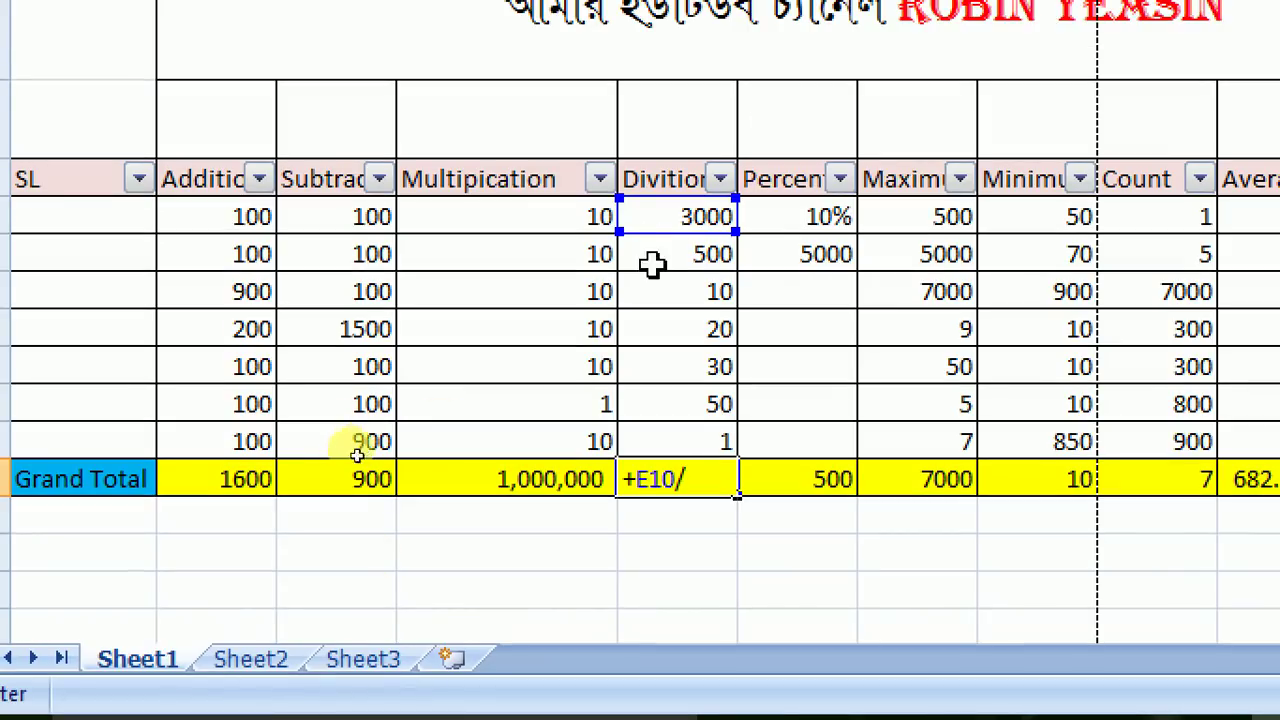
{"action": "left_click", "coordinate": [668, 230]}
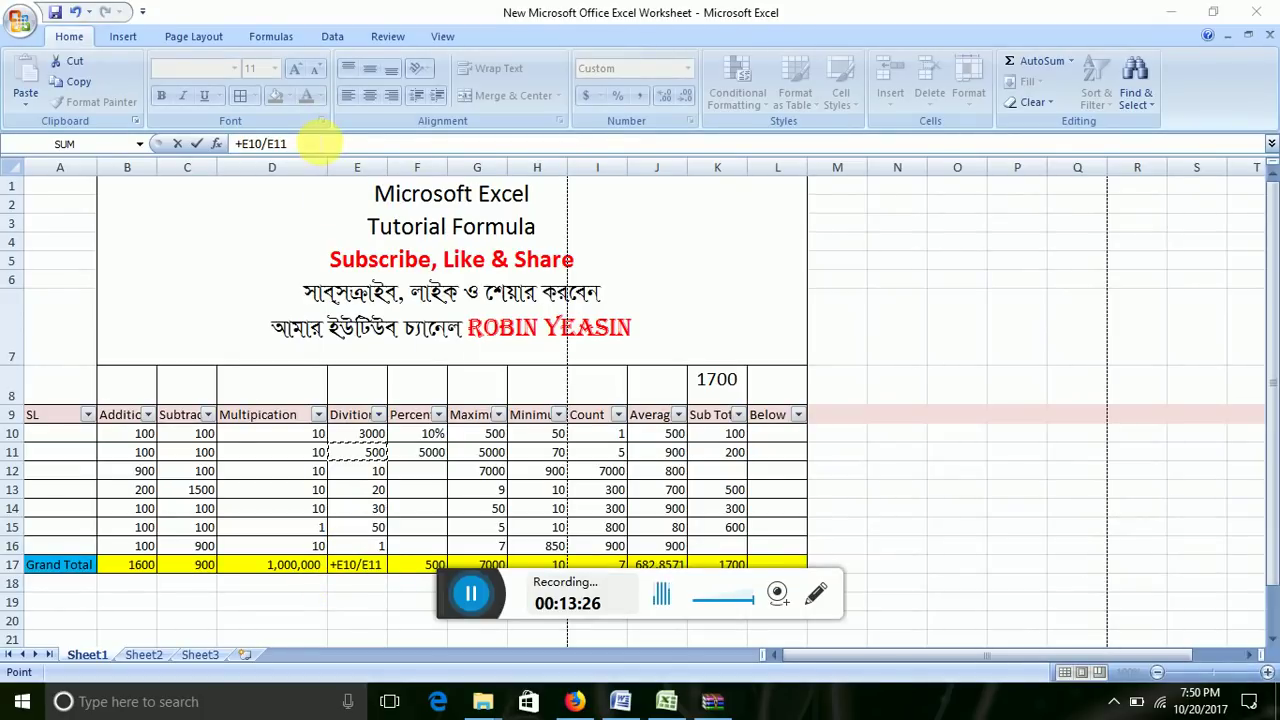
- Divide further by E12 through E16 and commit, so E17 displays 0
{"action": "left_click", "coordinate": [310, 145]}
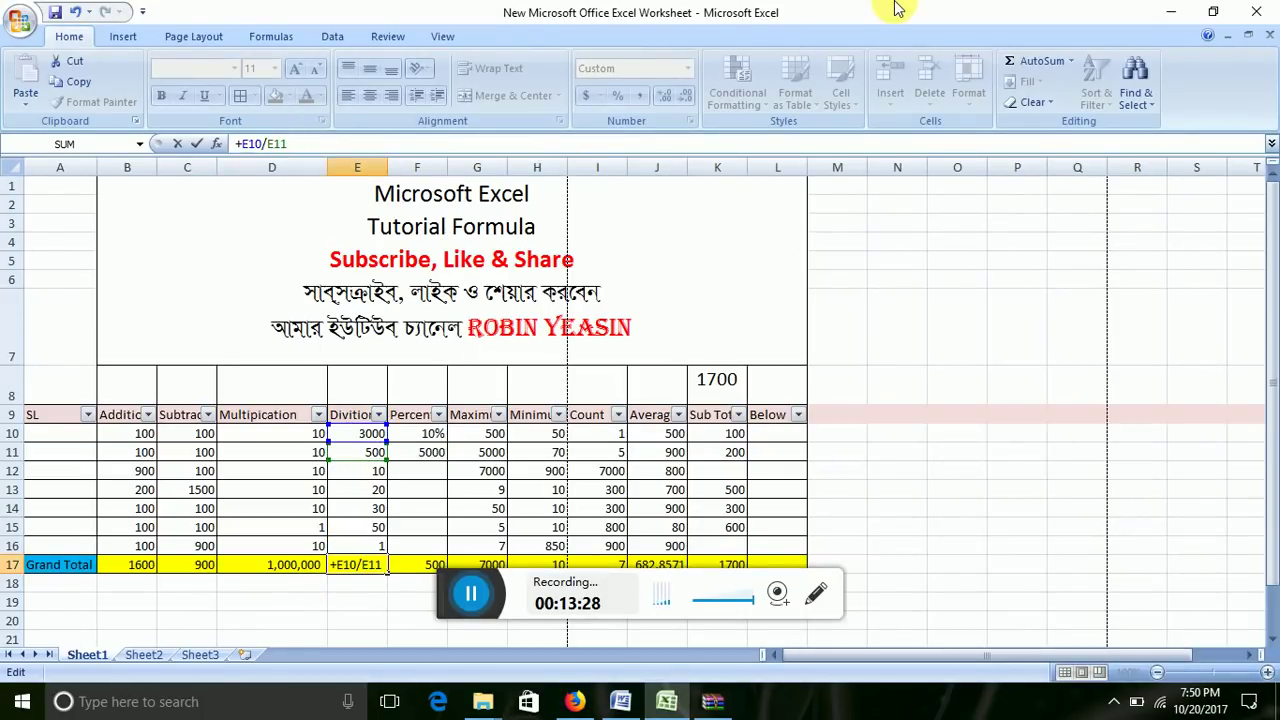
{"action": "type", "text": "/"}
{"action": "left_click", "coordinate": [373, 472]}
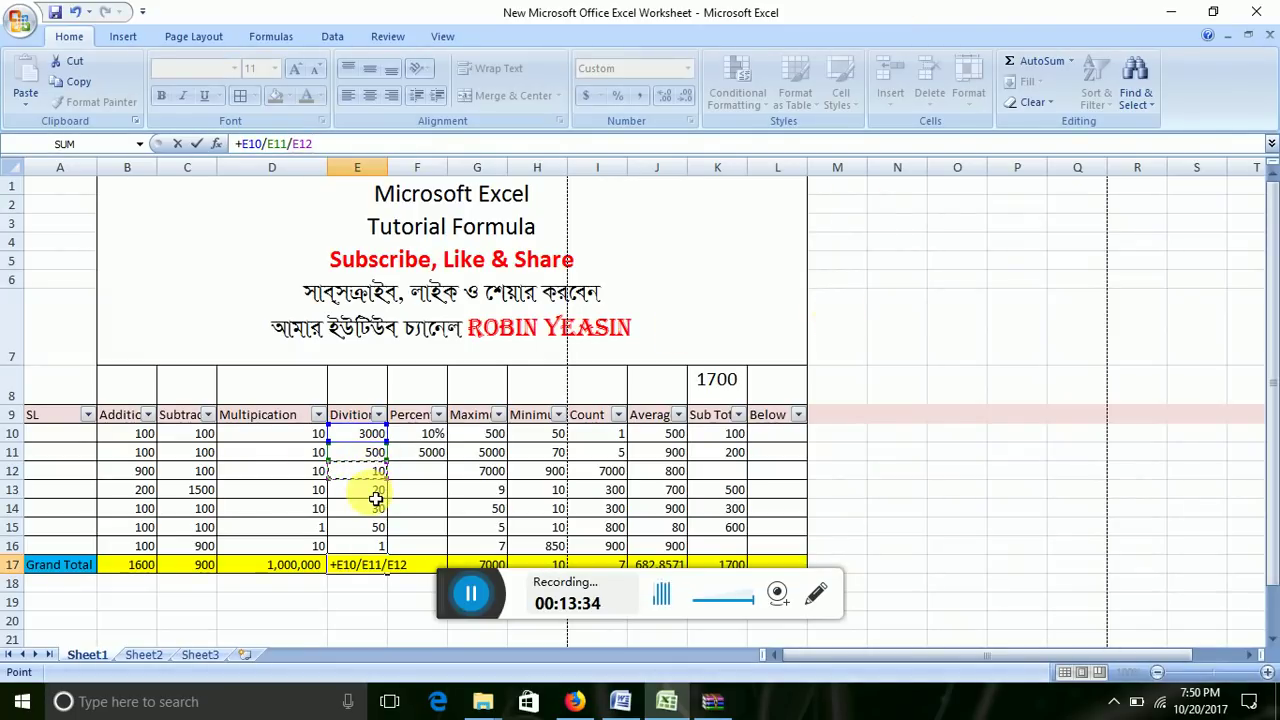
{"action": "type", "text": "/"}
{"action": "left_click", "coordinate": [372, 491]}
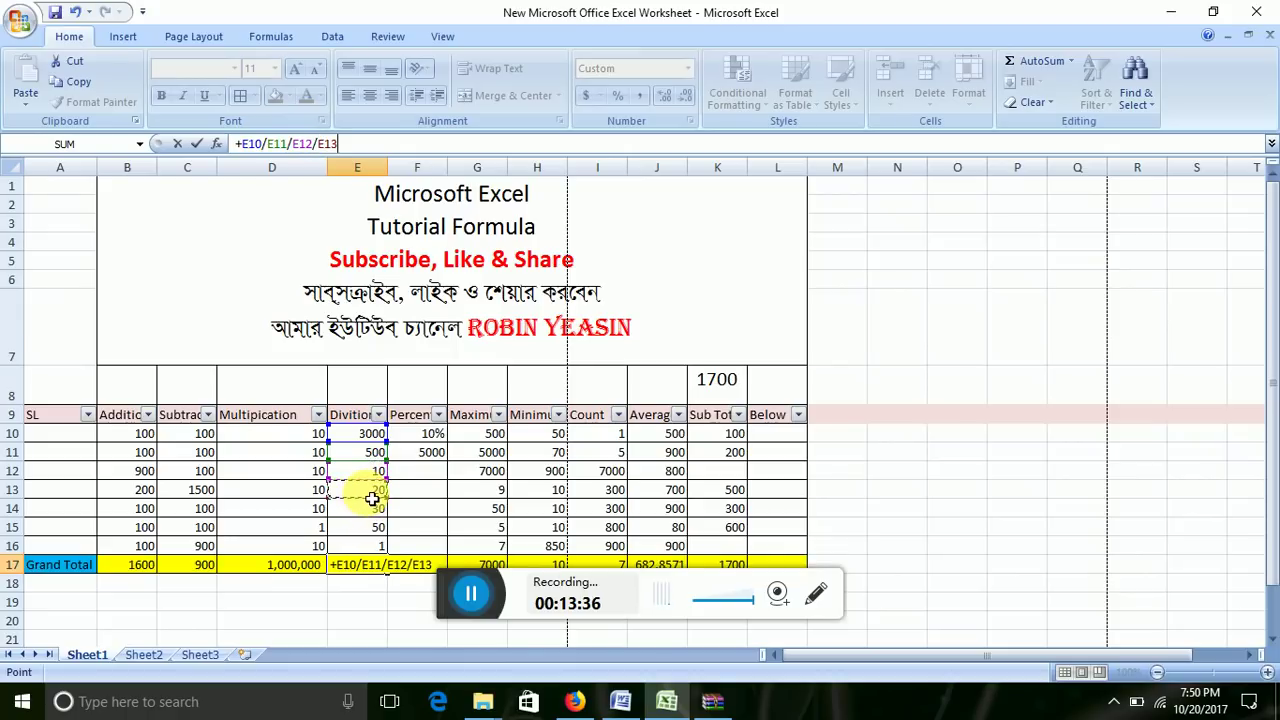
{"action": "type", "text": "/"}
{"action": "left_click", "coordinate": [375, 509]}
{"action": "type", "text": "/E14"}
{"action": "left_click", "coordinate": [376, 528]}
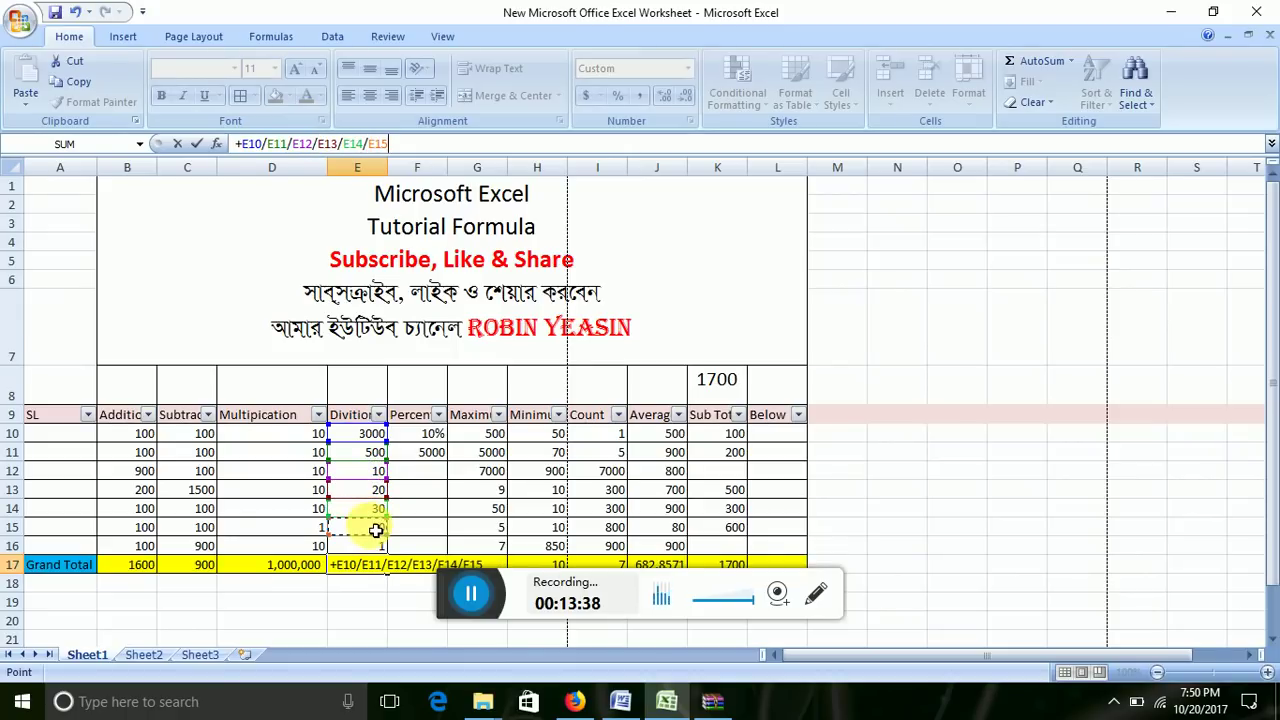
{"action": "type", "text": "/"}
{"action": "left_click", "coordinate": [378, 547]}
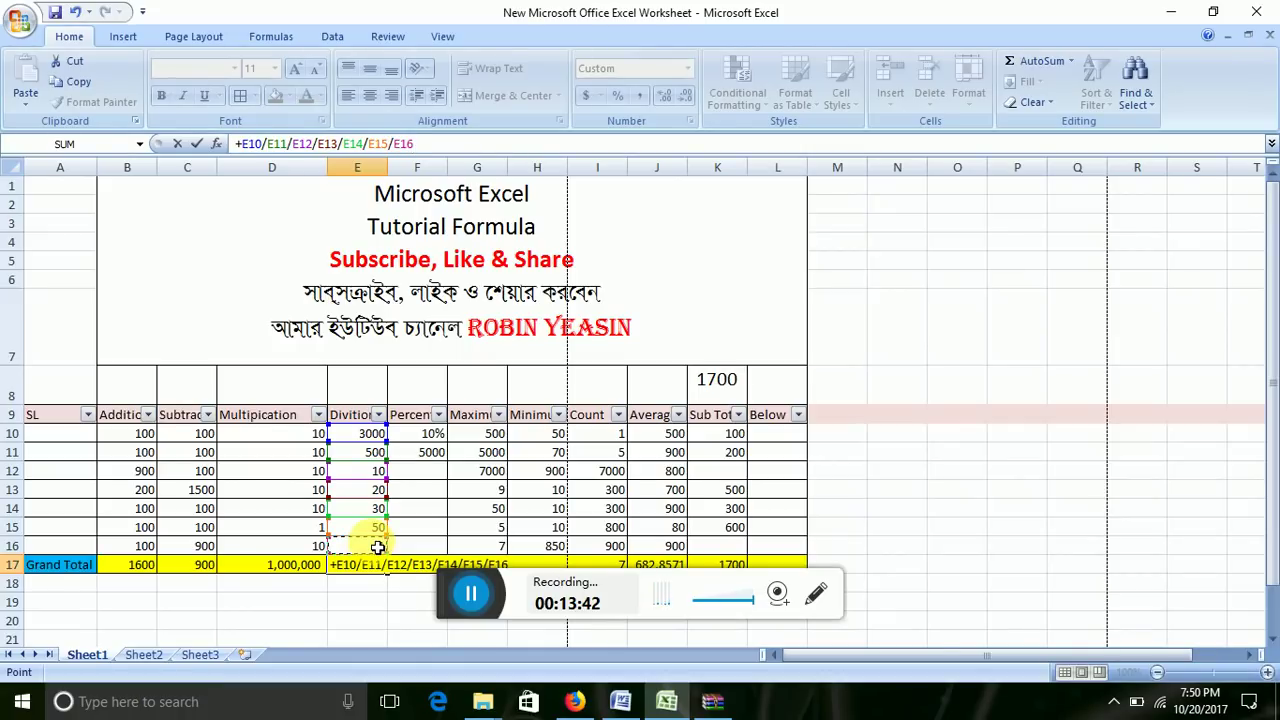
{"action": "key", "text": "Return"}
{"action": "left_click", "coordinate": [379, 564]}
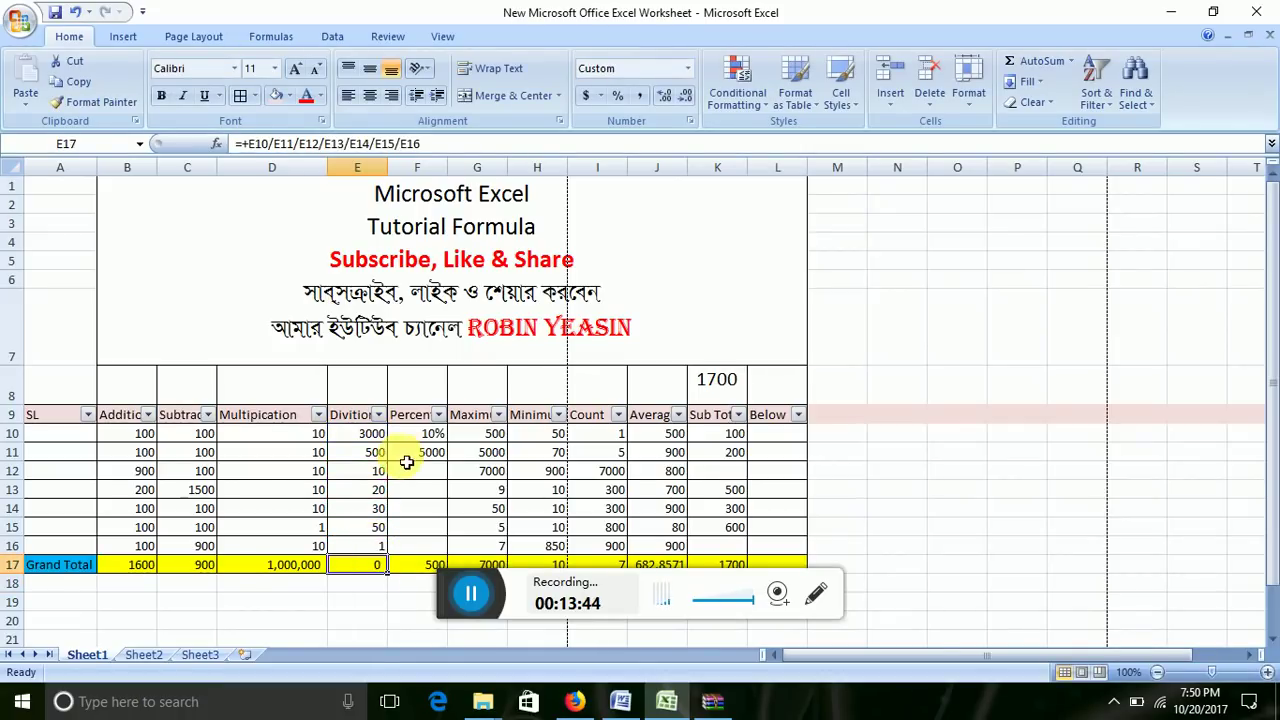
{"action": "left_click", "coordinate": [370, 471]}
{"action": "key", "text": "Up"}
{"action": "type", "text": "5"}
{"action": "key", "text": "Tab"}
{"action": "key", "text": "Return"}
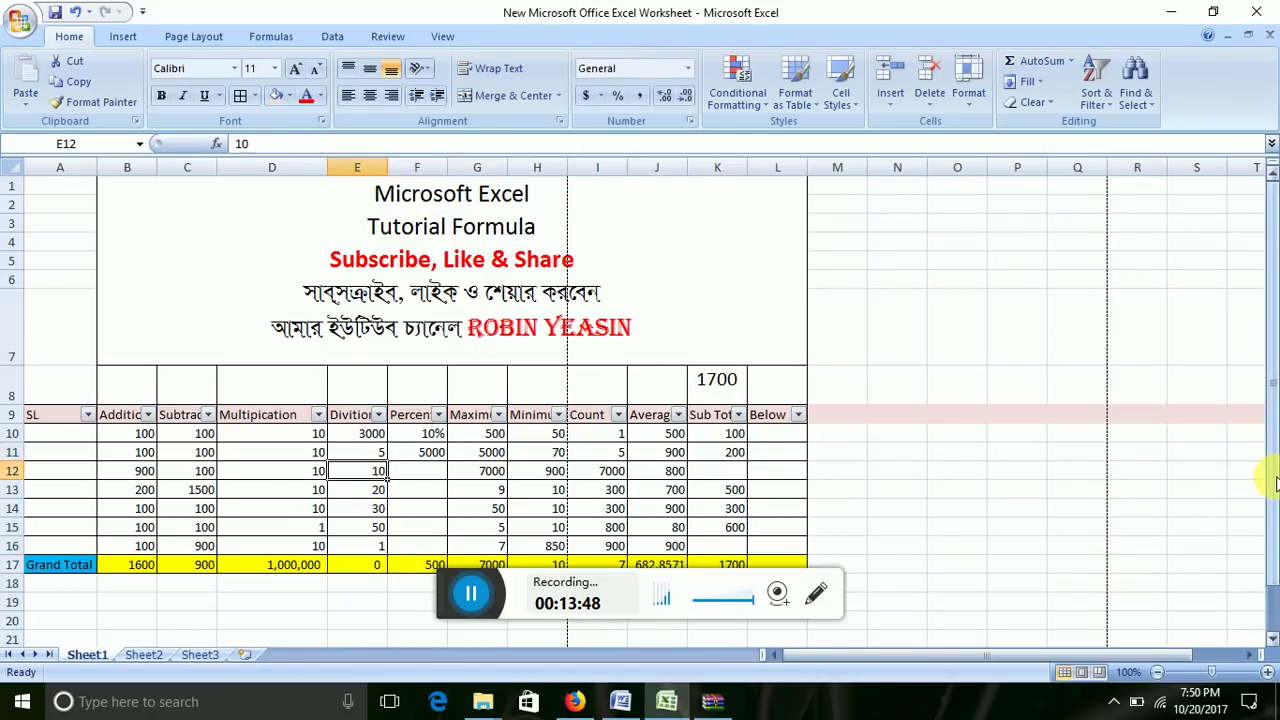
{"action": "type", "text": "1"}
{"action": "key", "text": "Return"}
{"action": "type", "text": "1"}
{"action": "key", "text": "Return"}
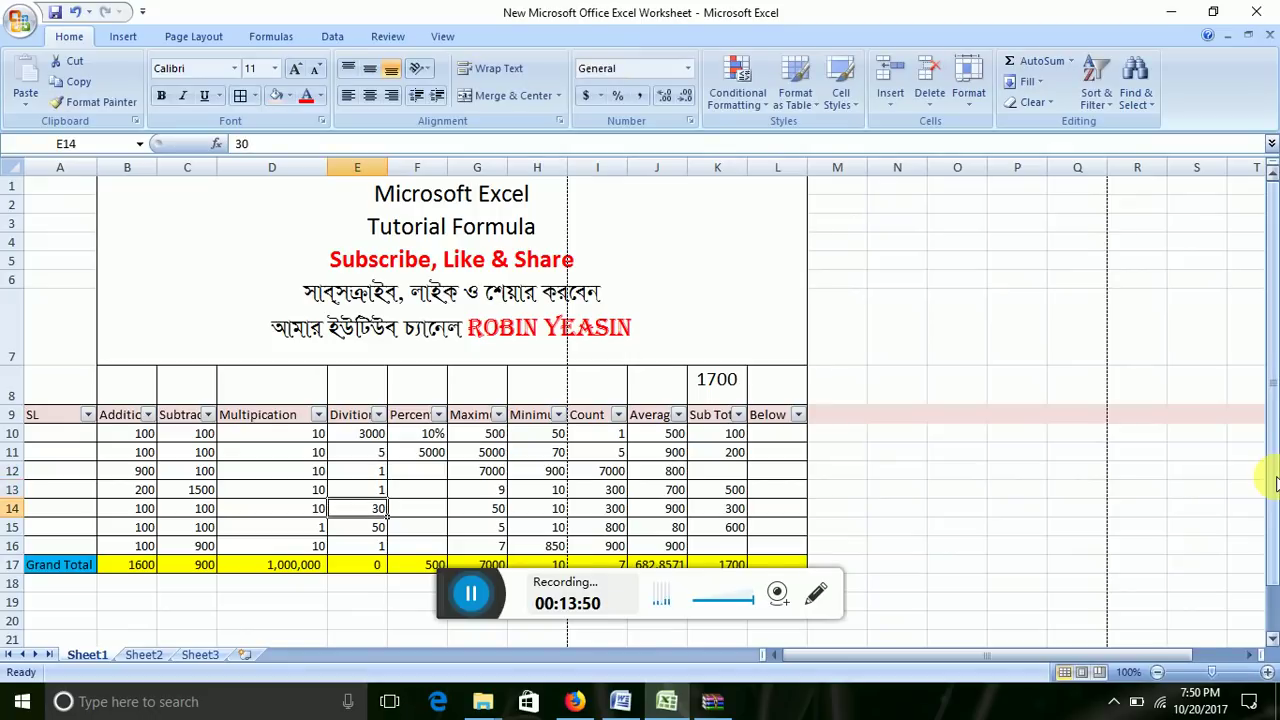
{"action": "type", "text": "1"}
{"action": "key", "text": "Return"}
{"action": "type", "text": "1"}
{"action": "key", "text": "Return"}
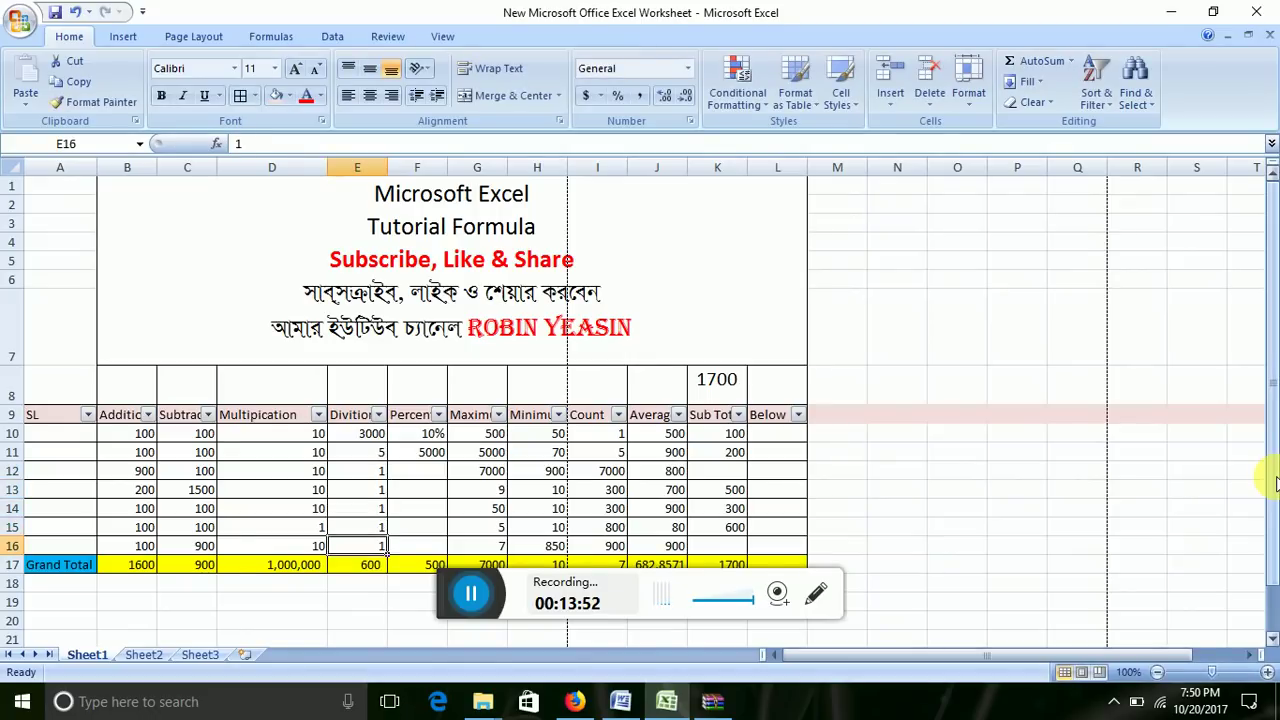
{"action": "key", "text": "Up"}
{"action": "key", "text": "Up"}
{"action": "key", "text": "Up"}
{"action": "key", "text": "Up"}
{"action": "key", "text": "Up"}
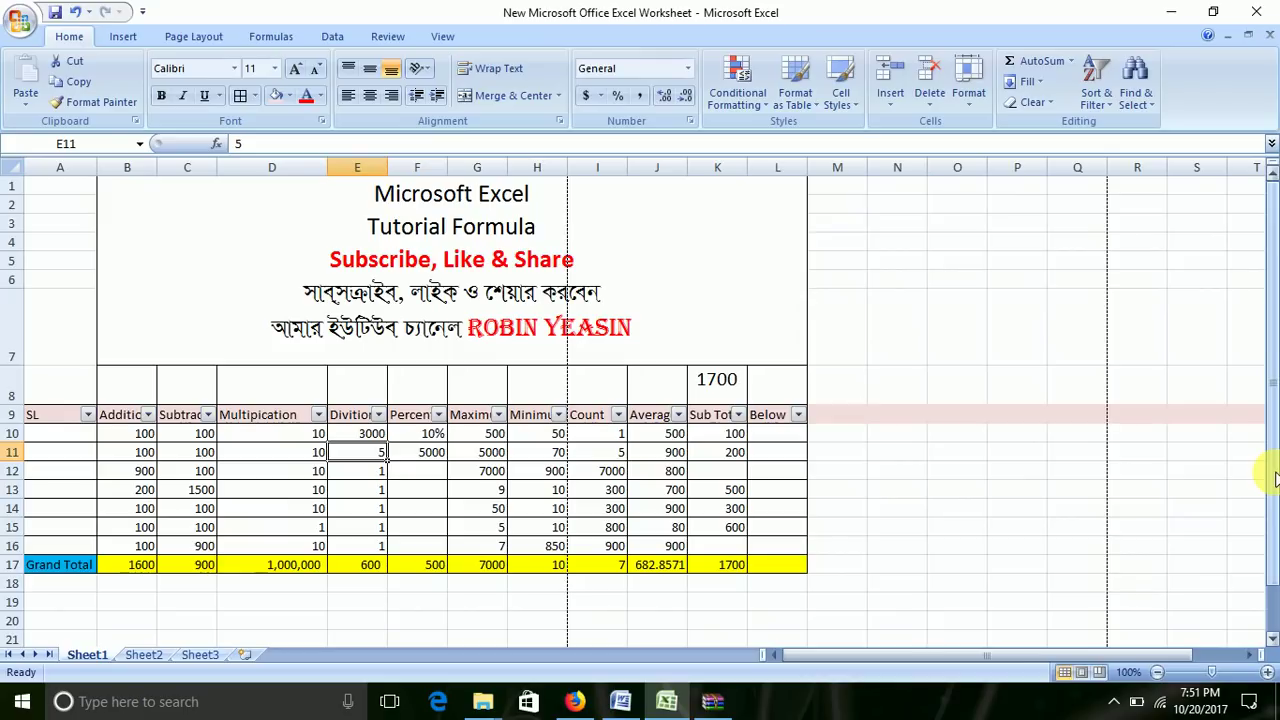
{"action": "left_click", "coordinate": [427, 423]}
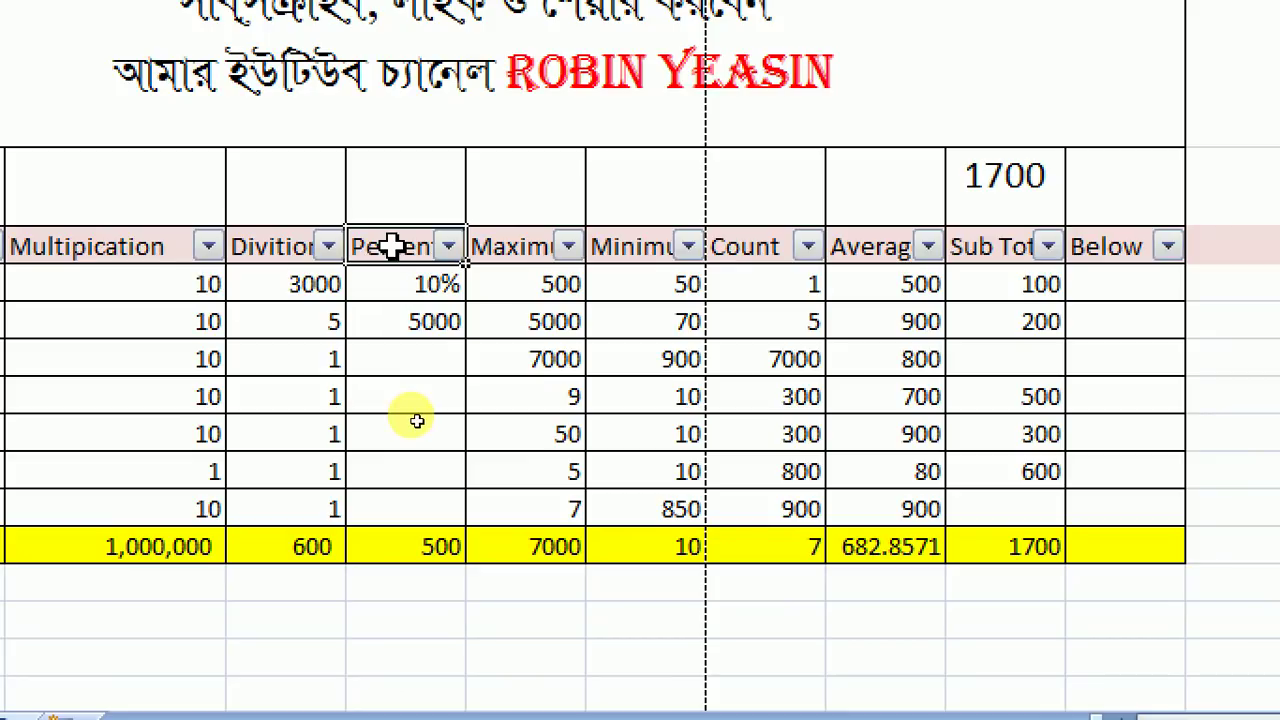
- Review the existing 10% and 5000 Percentage entries, then move to empty cell F12
{"action": "left_click", "coordinate": [400, 284]}
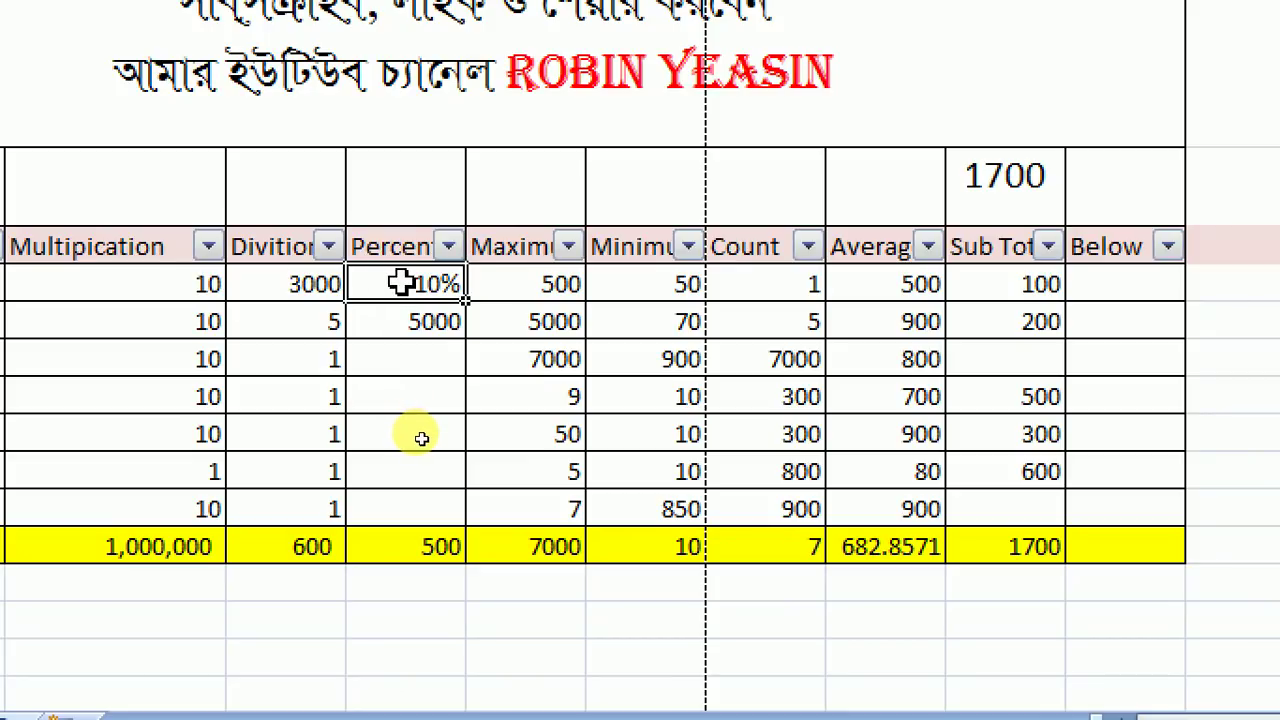
{"action": "left_click", "coordinate": [386, 321]}
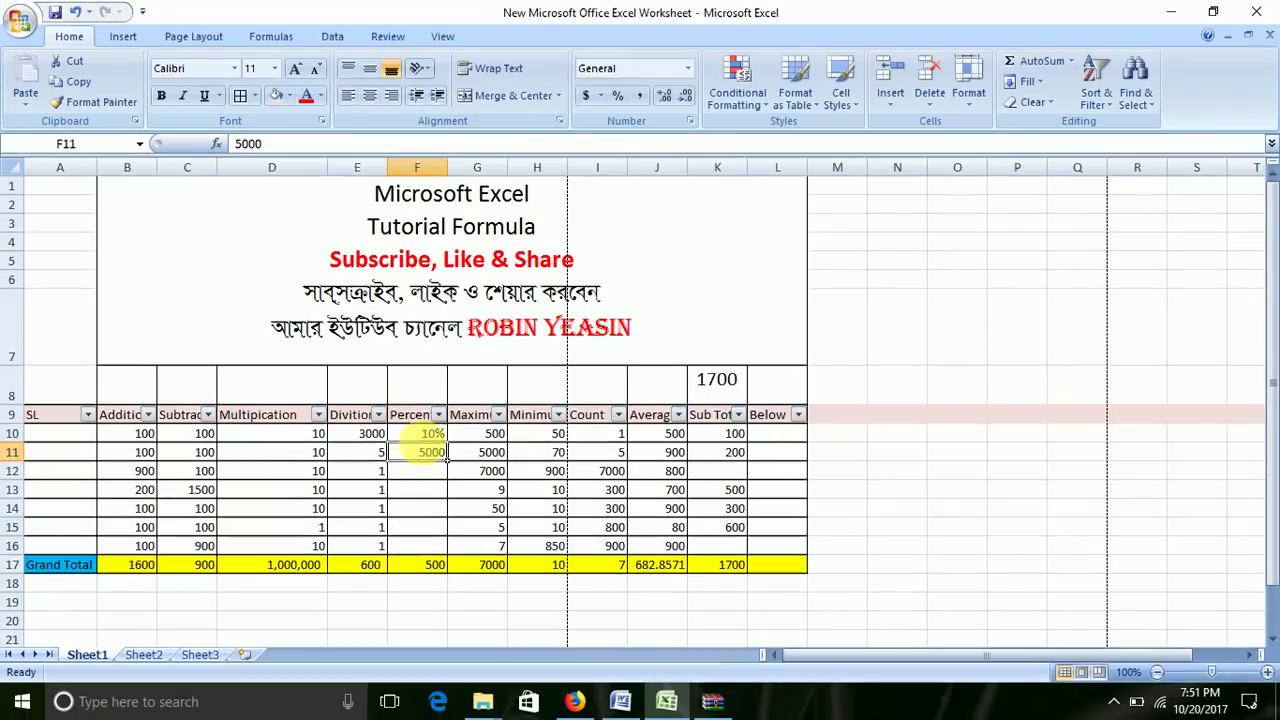
{"action": "left_click", "coordinate": [198, 714]}
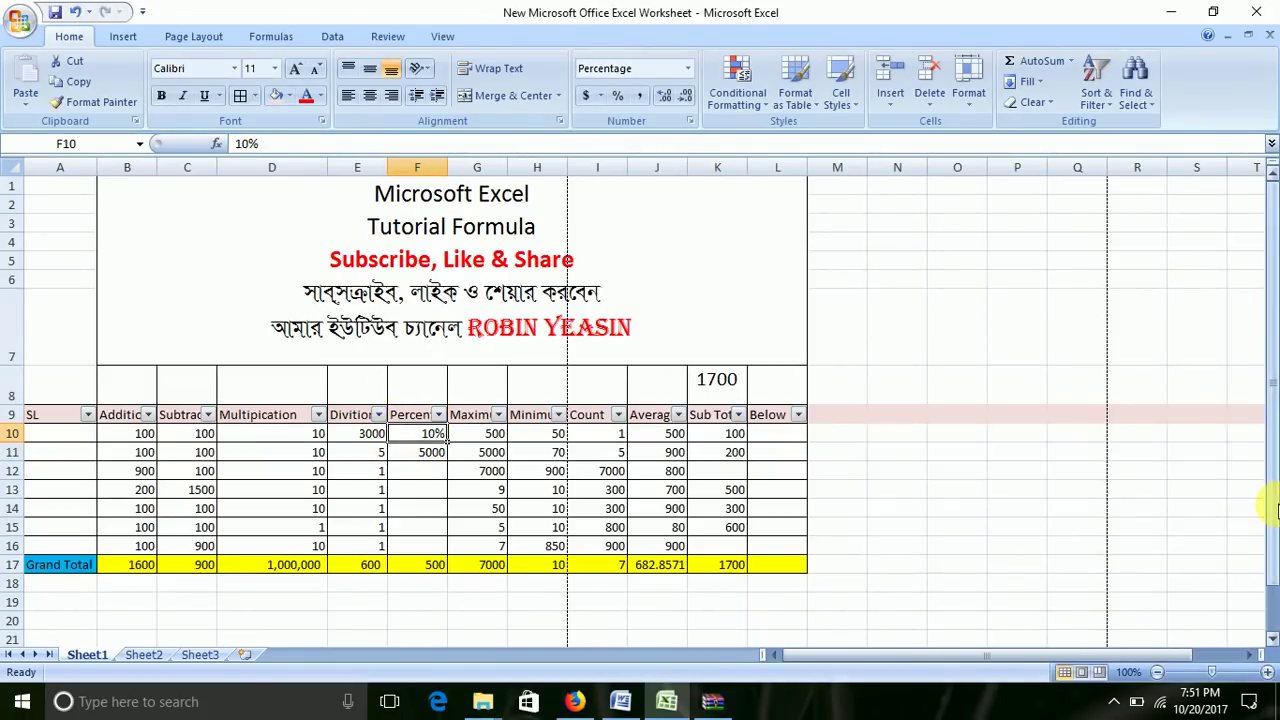
{"action": "key", "text": "Down"}
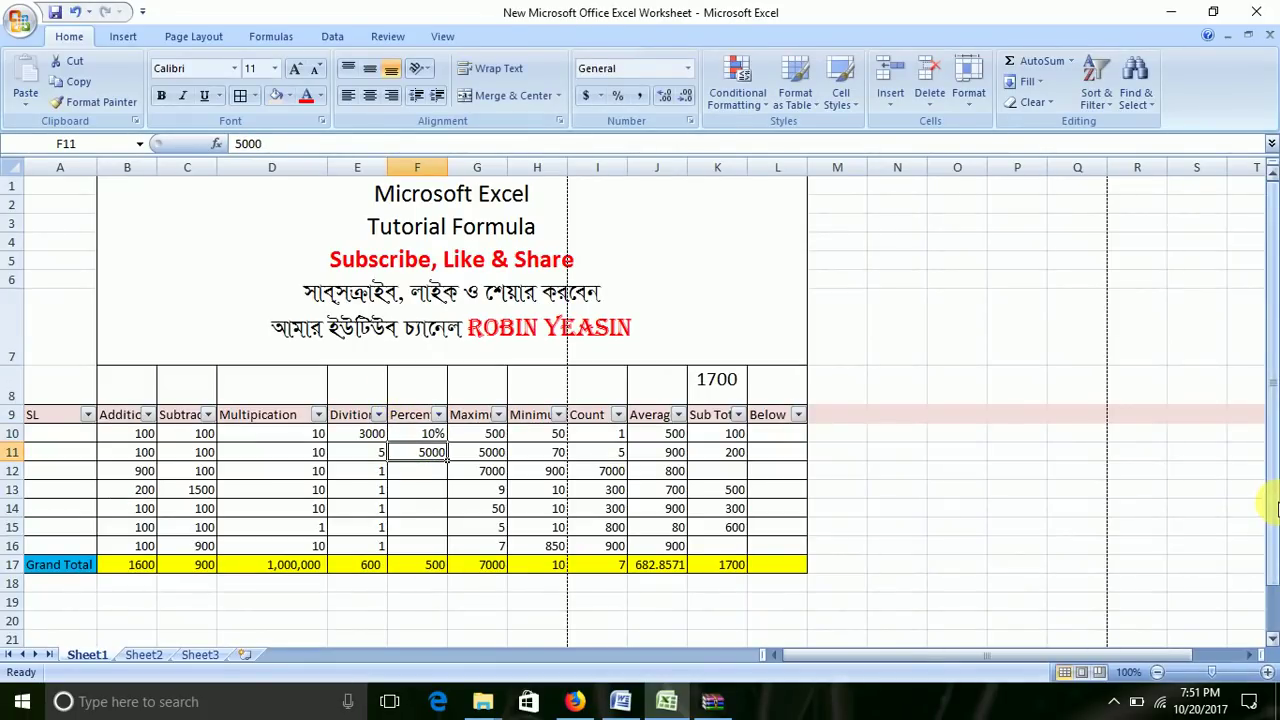
{"action": "key", "text": "Down"}
{"action": "key", "text": "Up"}
{"action": "key", "text": "Down"}
- Enter 5000, 600, 700, 600 and 15 down the Percentage column into F12 to F16
{"action": "type", "text": "50"}
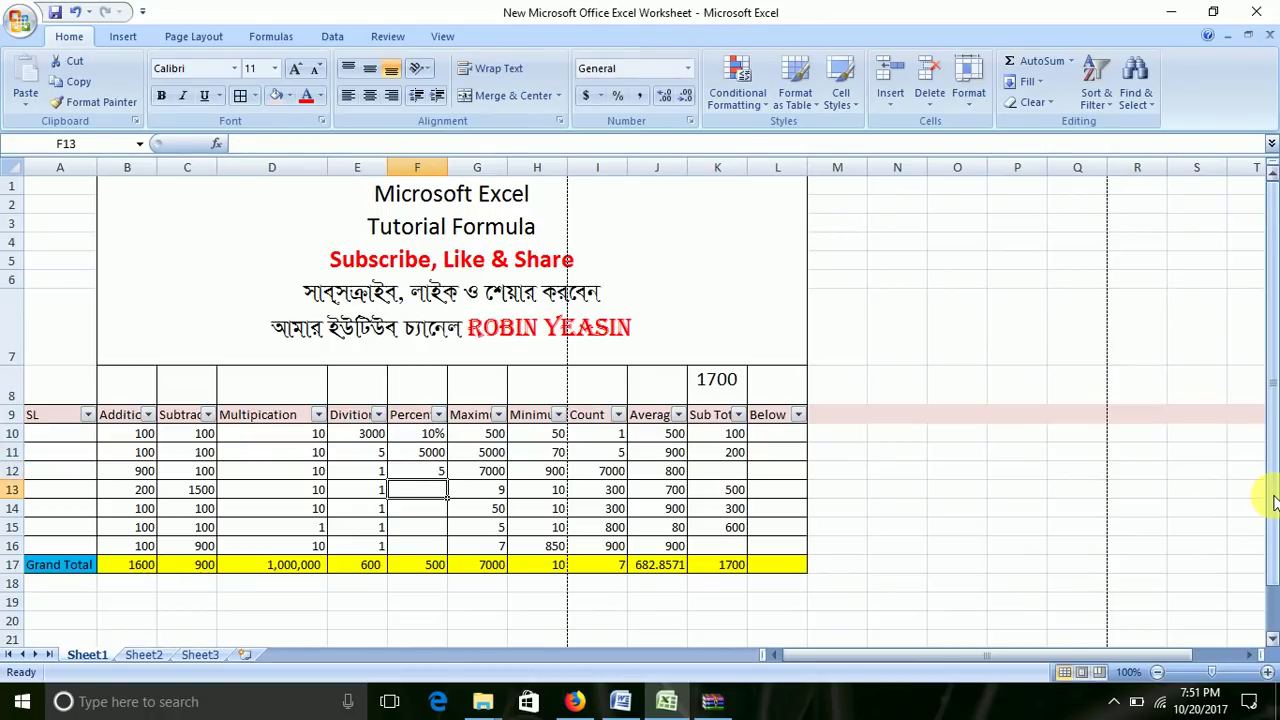
{"action": "key", "text": "Return"}
{"action": "type", "text": "600"}
{"action": "key", "text": "Return"}
{"action": "type", "text": "700"}
{"action": "key", "text": "Return"}
{"action": "type", "text": "600"}
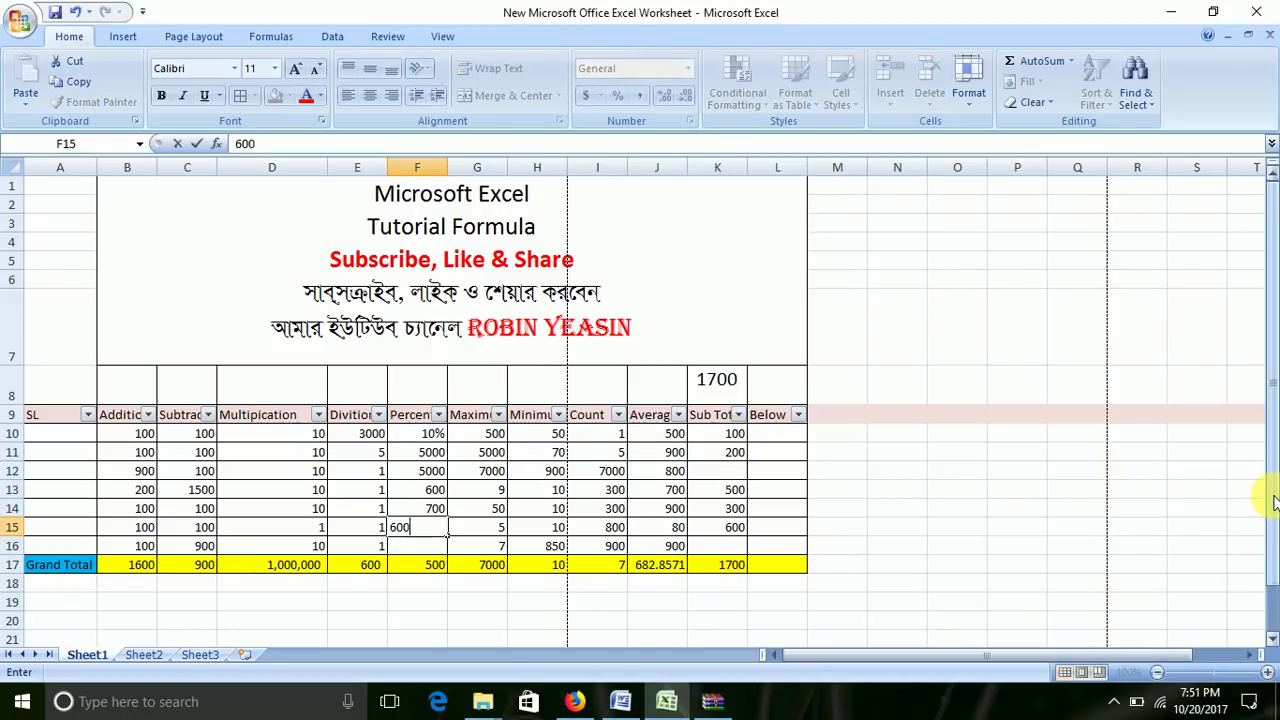
{"action": "key", "text": "Return"}
{"action": "type", "text": "15"}
{"action": "key", "text": "Tab"}
{"action": "key", "text": "Left"}
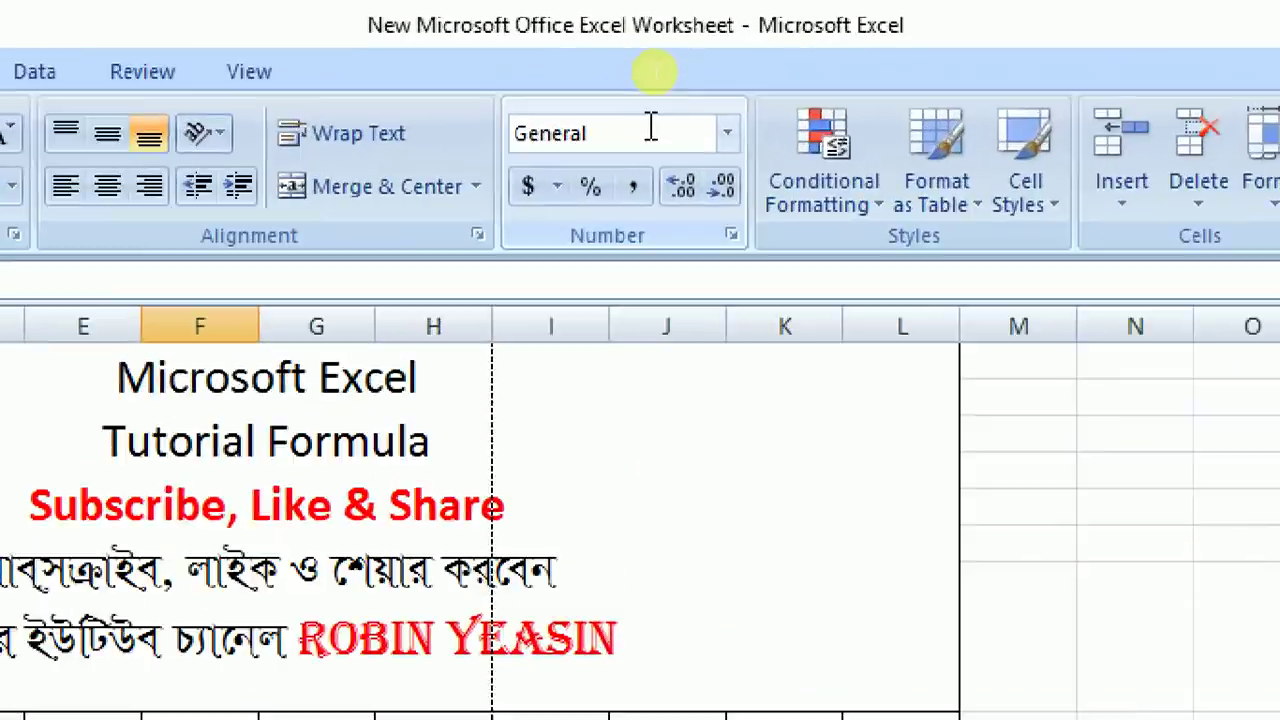
- Format F16 as Percentage, remove two decimal places, and re-commit its value
{"action": "left_click", "coordinate": [688, 68]}
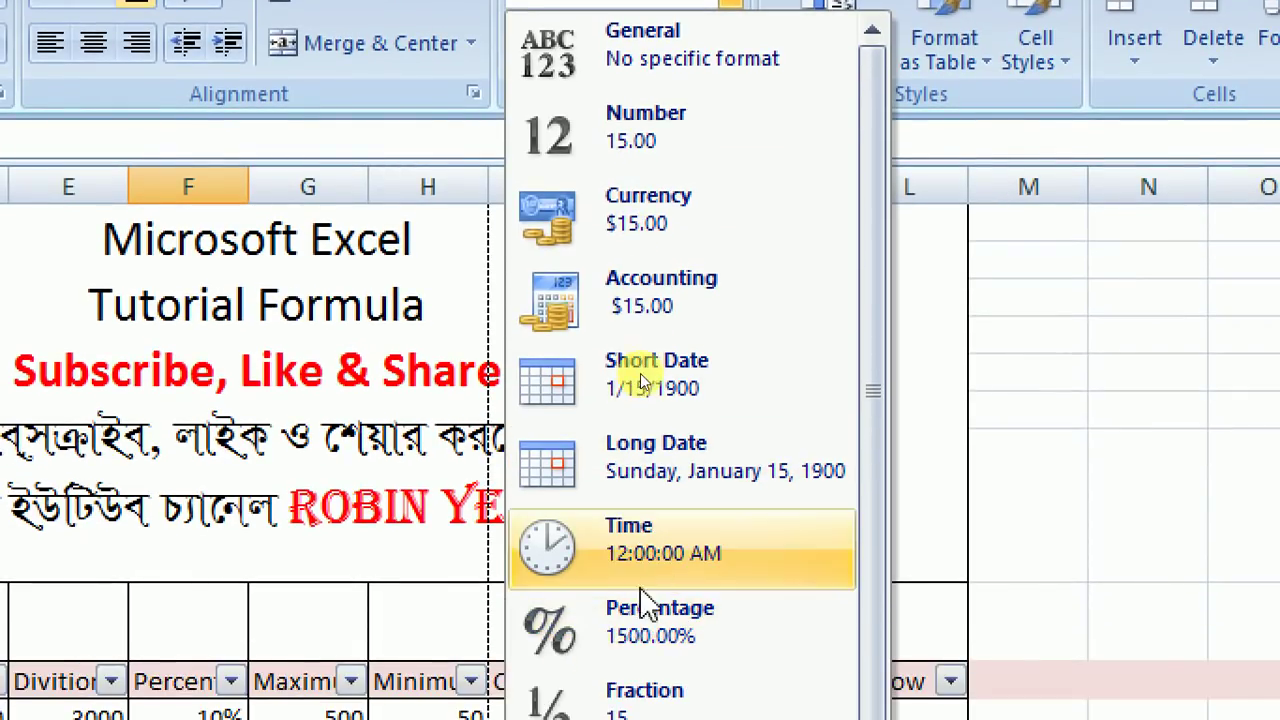
{"action": "left_click", "coordinate": [640, 628]}
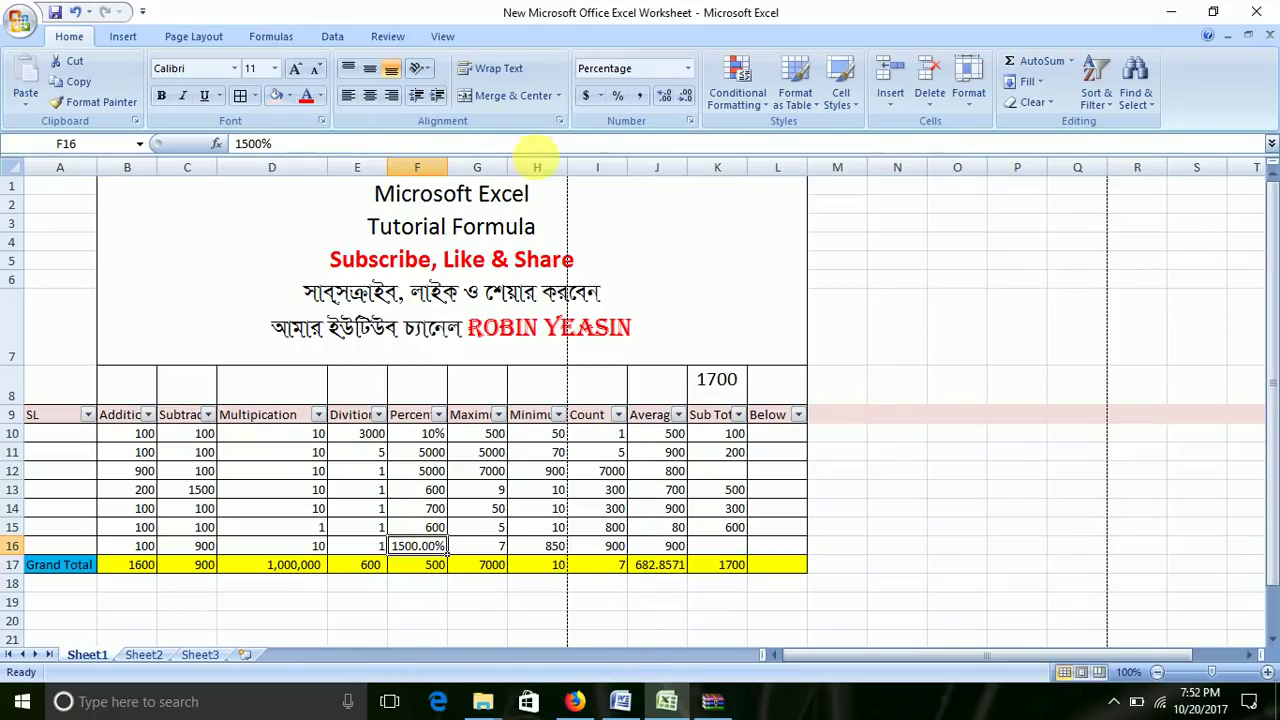
{"action": "left_click", "coordinate": [686, 96]}
{"action": "left_click", "coordinate": [686, 96]}
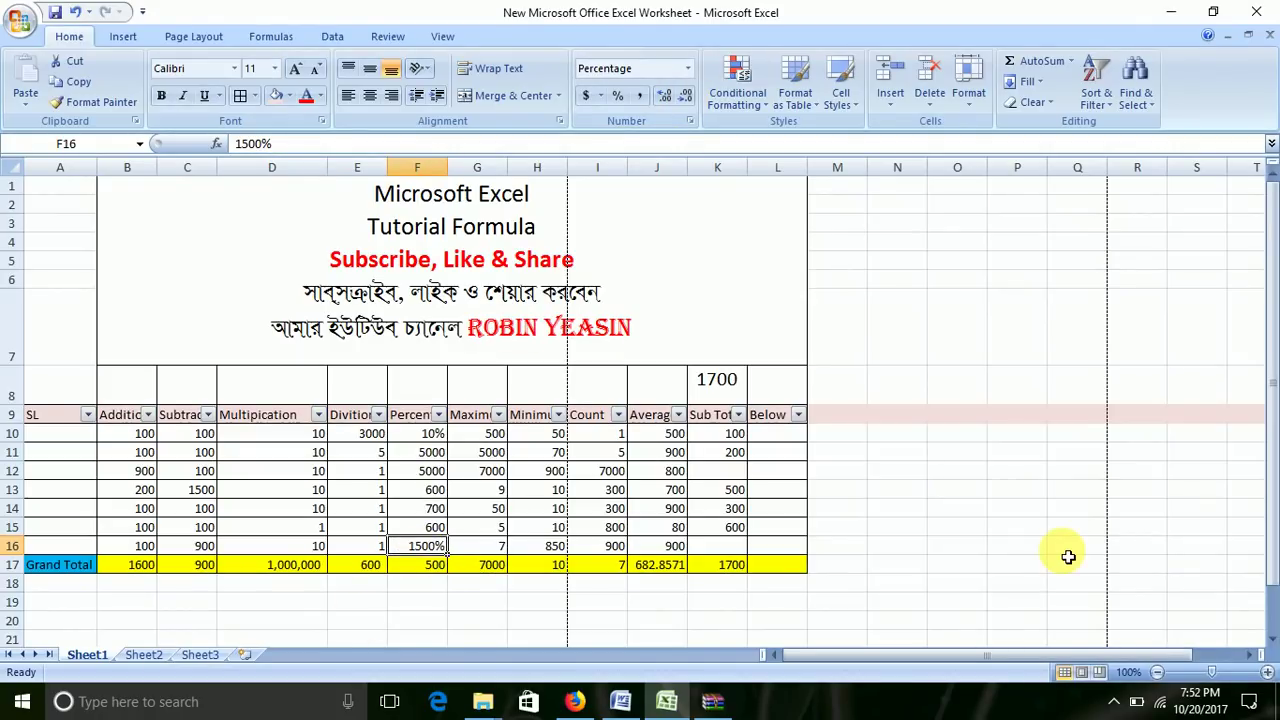
{"action": "key", "text": "BackSpace"}
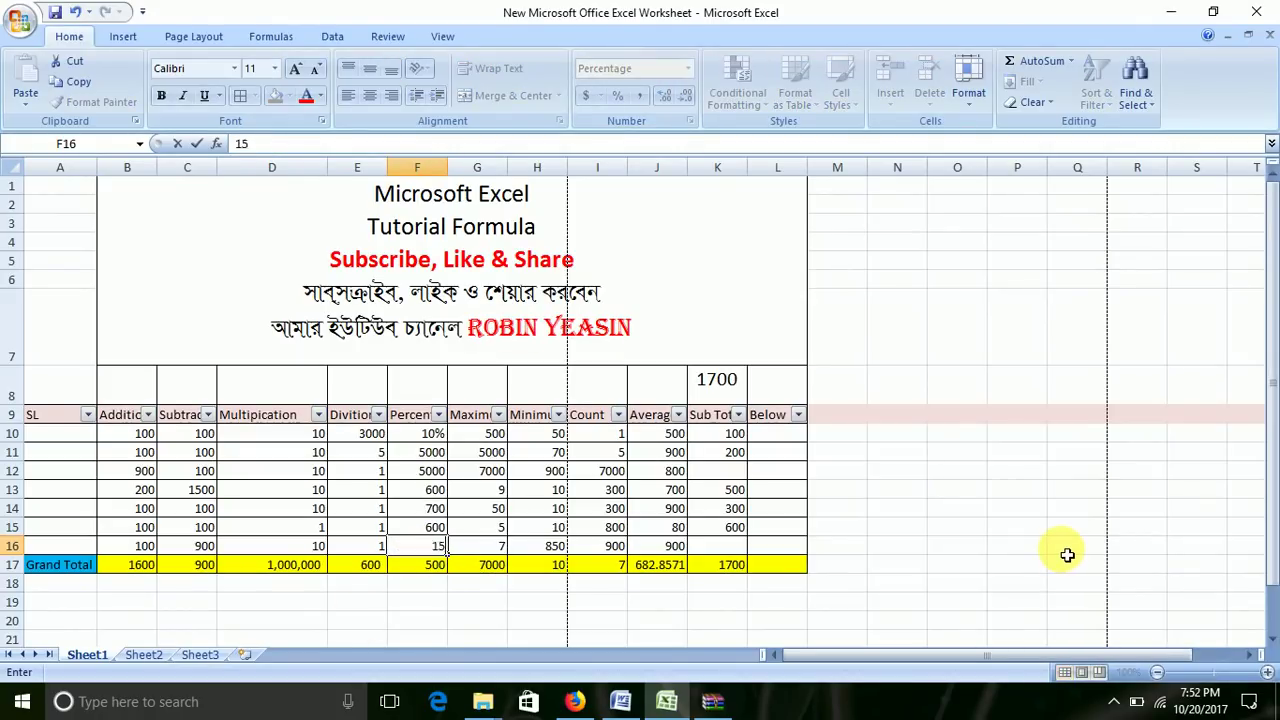
{"action": "key", "text": "ctrl+Return"}
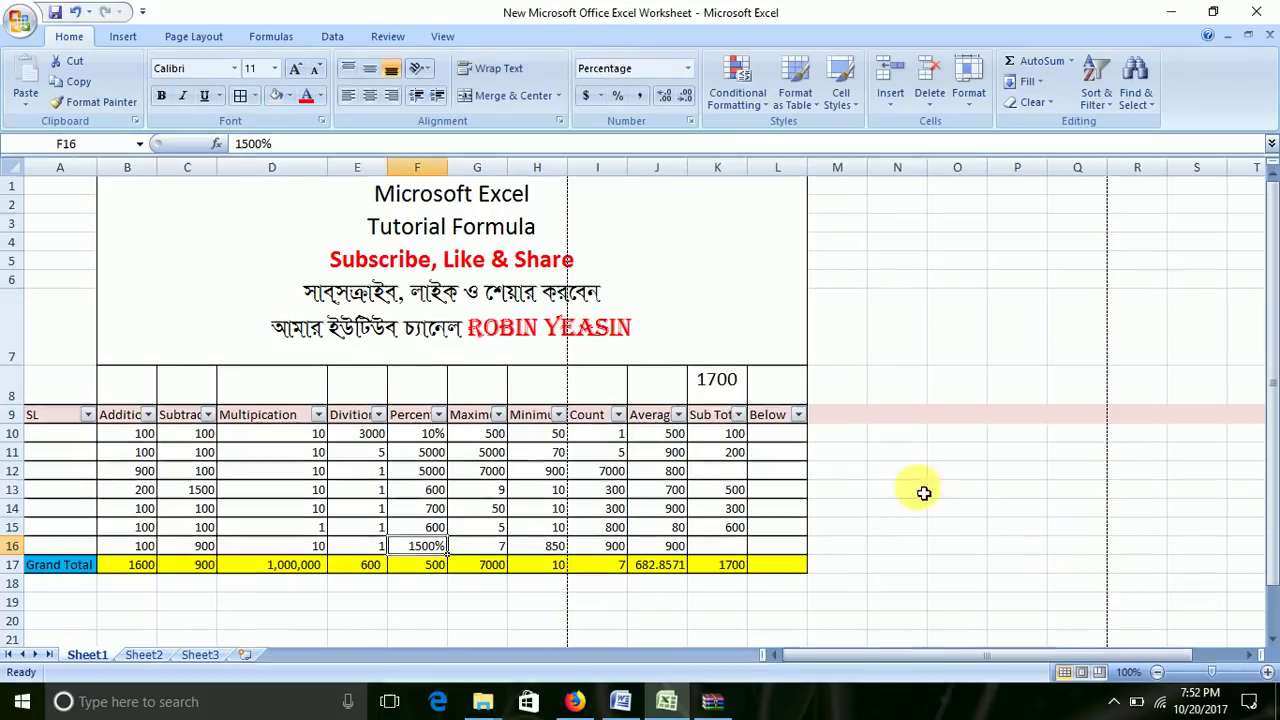
- Try Comma Style on F16, then switch it back to Percentage with one decimal removed
{"action": "left_click", "coordinate": [641, 98]}
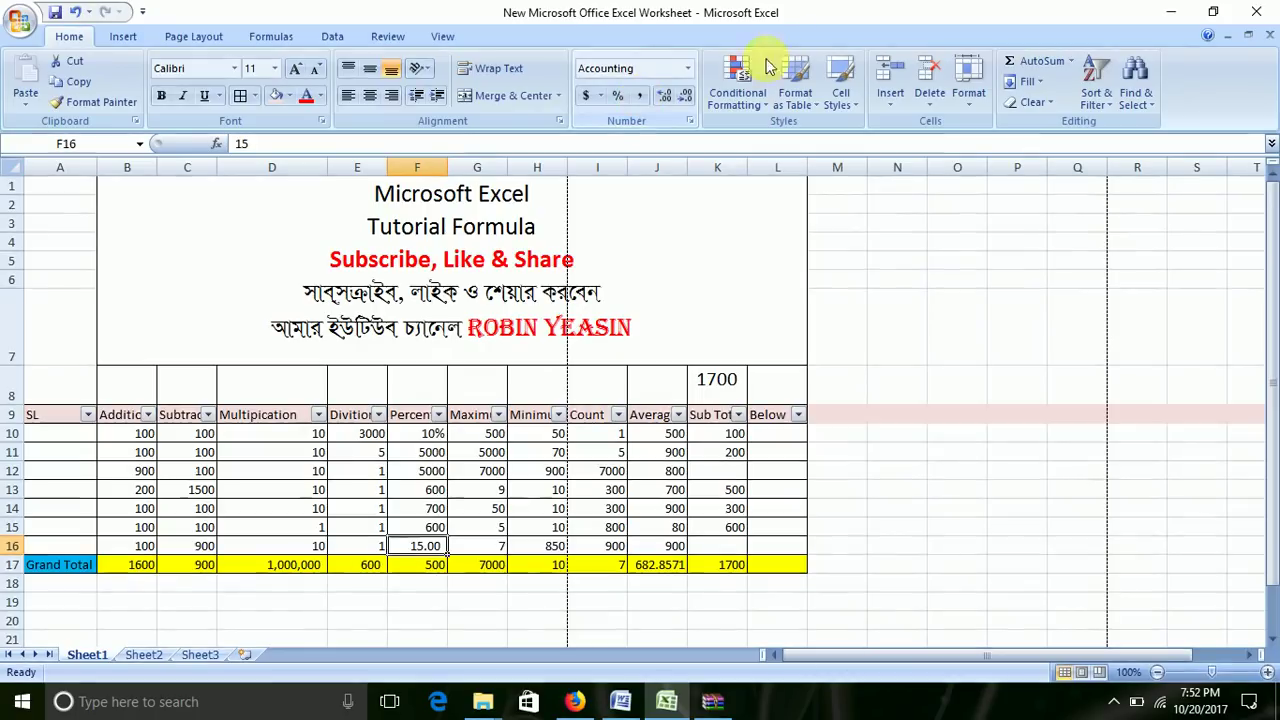
{"action": "left_click", "coordinate": [686, 95]}
{"action": "left_click", "coordinate": [686, 95]}
{"action": "left_click", "coordinate": [688, 68]}
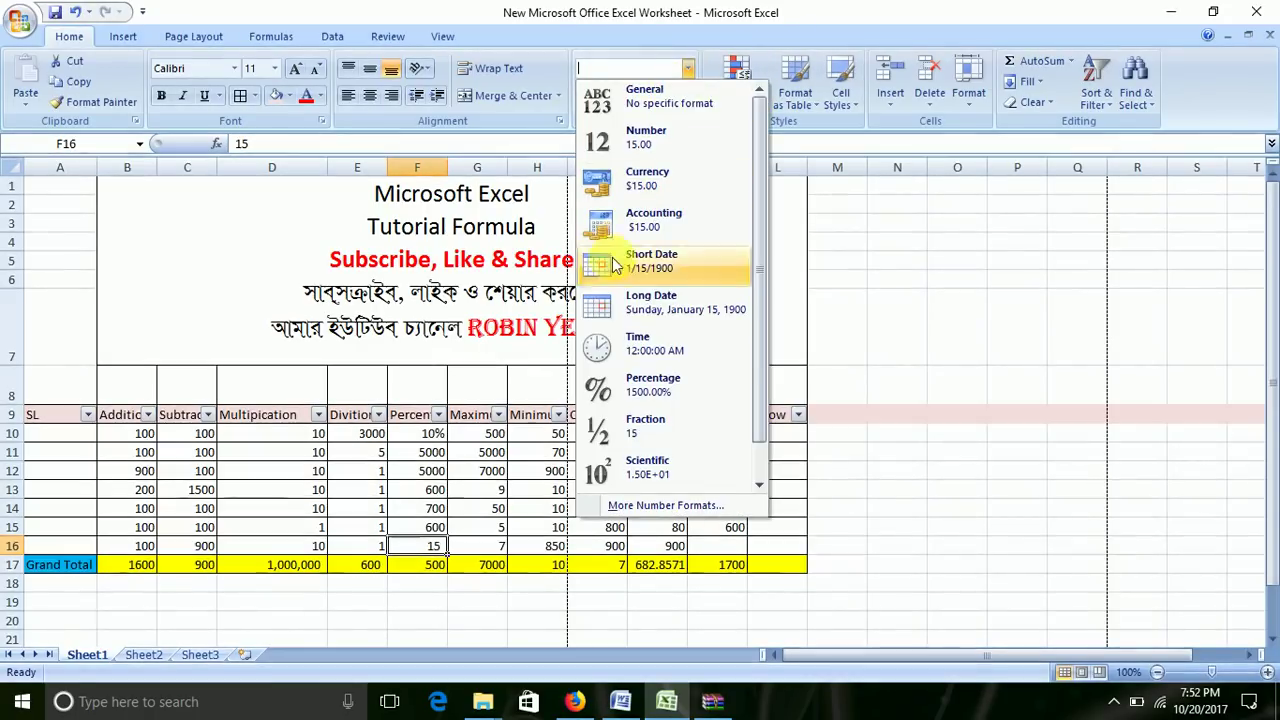
{"action": "left_click", "coordinate": [662, 396]}
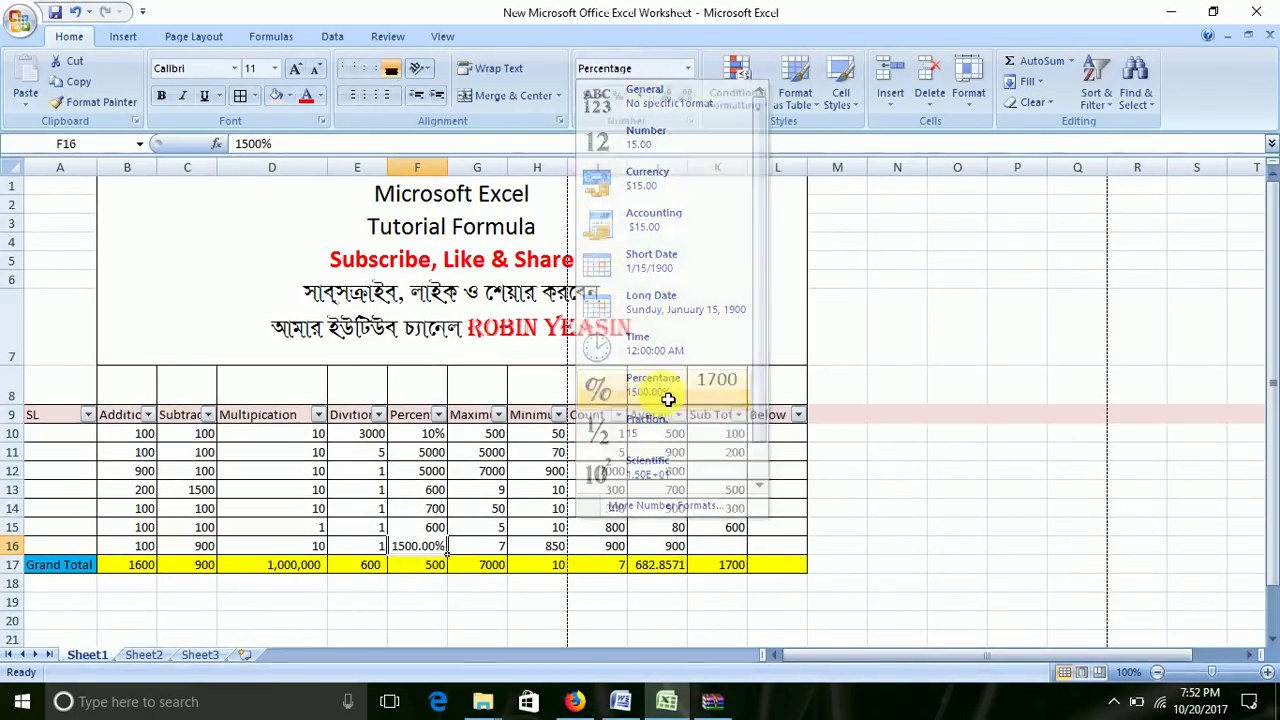
{"action": "left_click", "coordinate": [686, 95]}
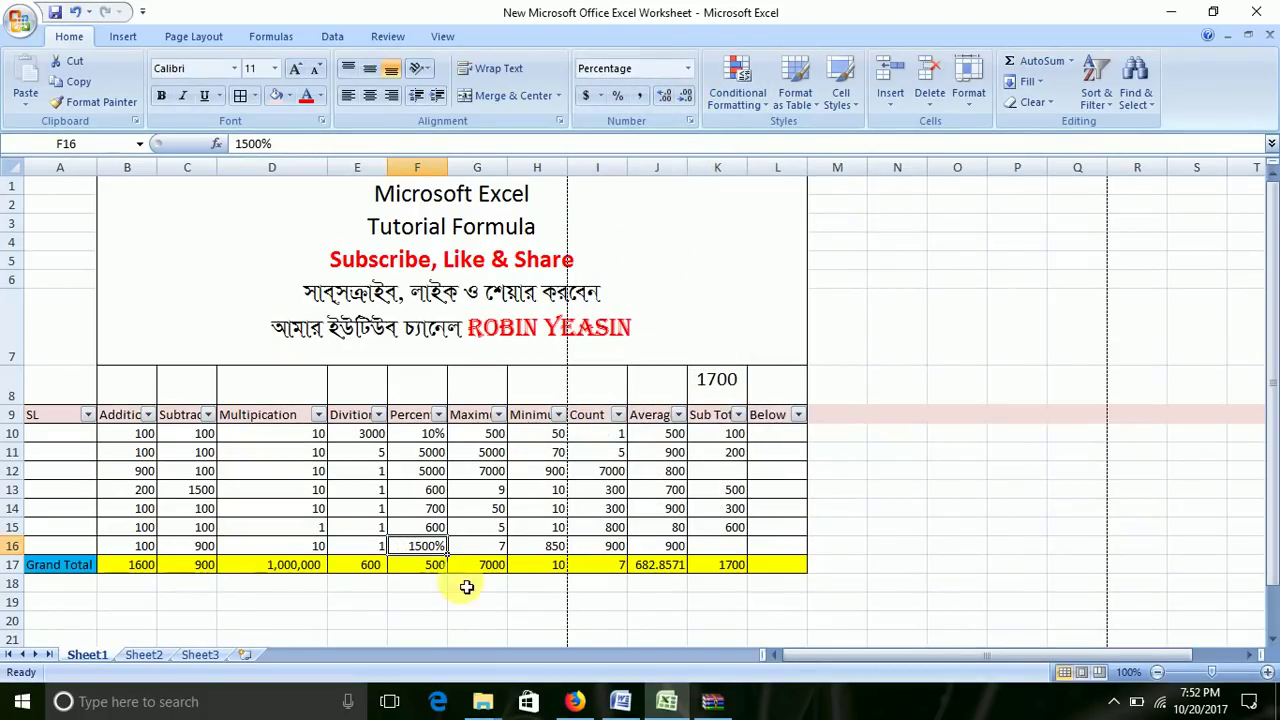
- Enter 15 in F16 as 15%, then clear the Percentage Grand Total cell F17
{"action": "type", "text": "15"}
{"action": "key", "text": "ctrl+Return"}
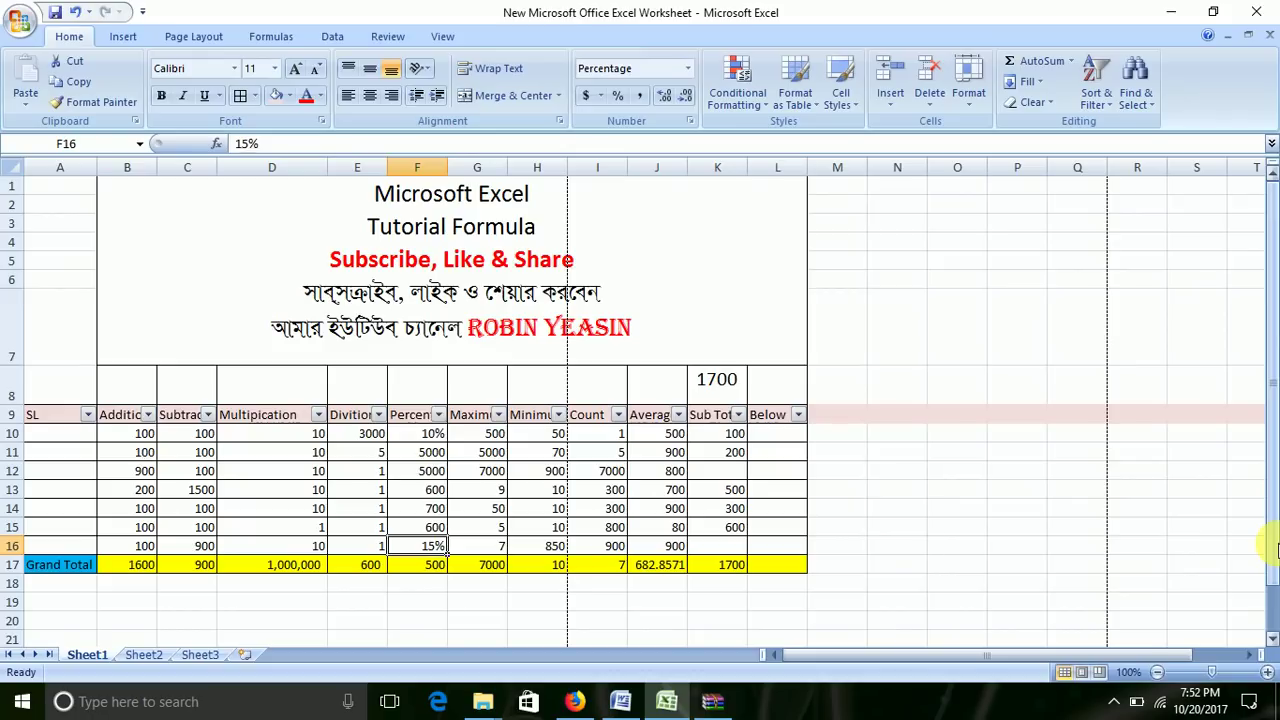
{"action": "left_click", "coordinate": [416, 566]}
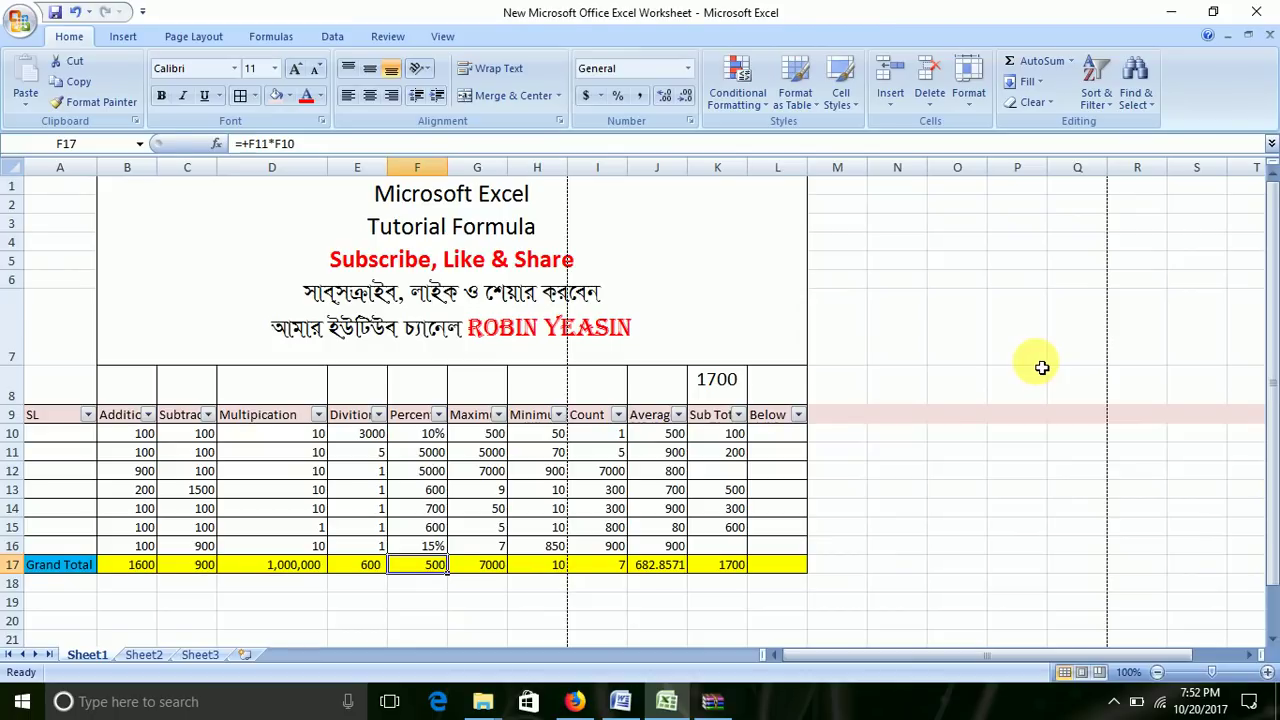
{"action": "key", "text": "BackSpace"}
- Enter the formula =+F10*F11 in F17 so the Grand Total shows 500
{"action": "type", "text": "+"}
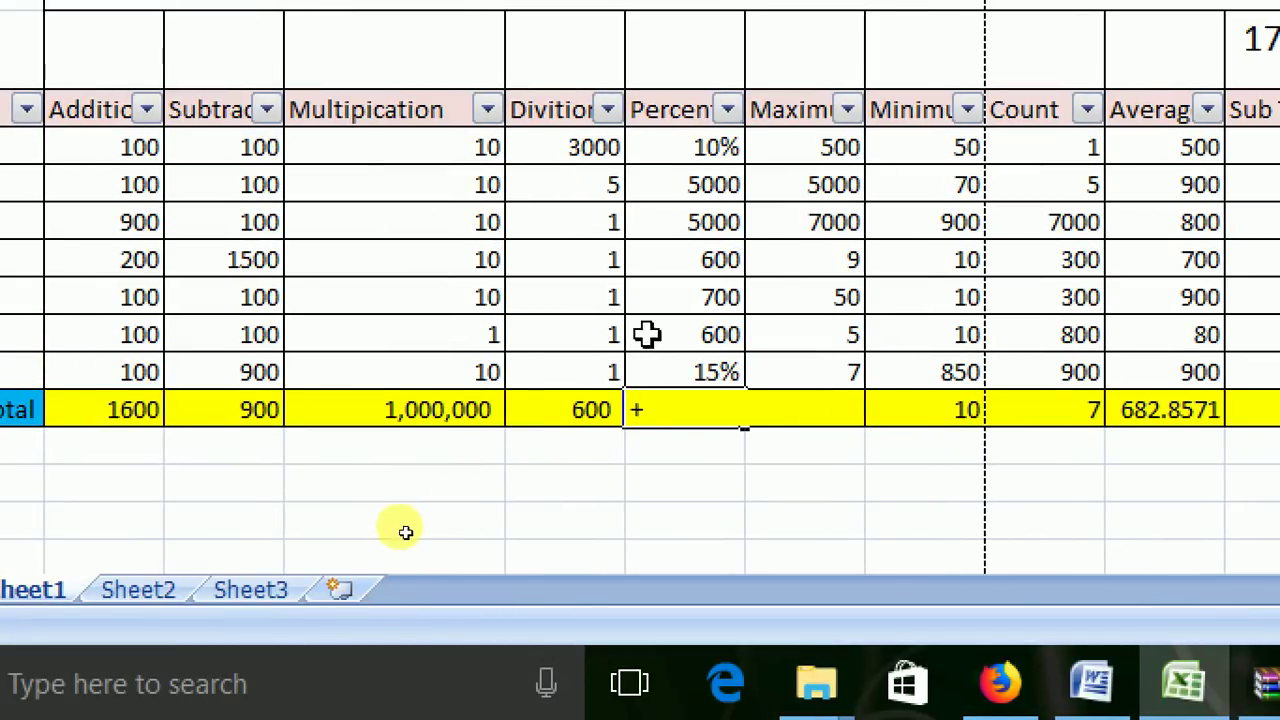
{"action": "left_click", "coordinate": [712, 142]}
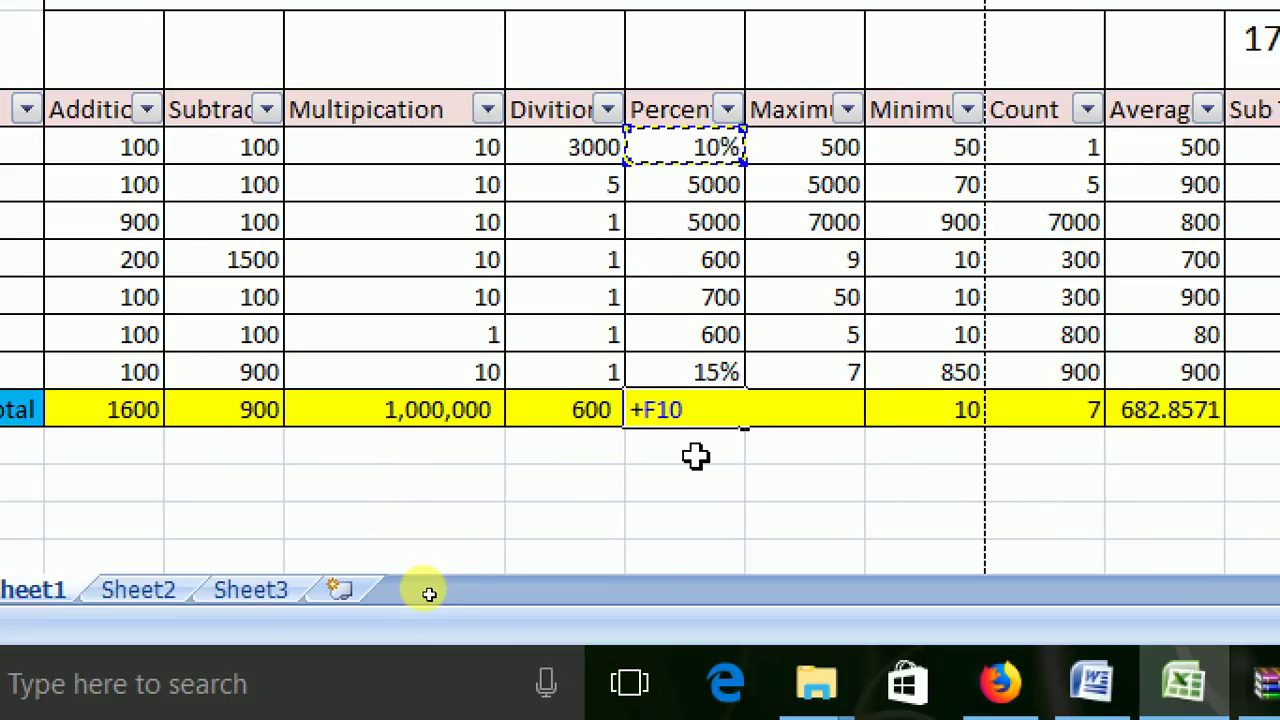
{"action": "type", "text": "*"}
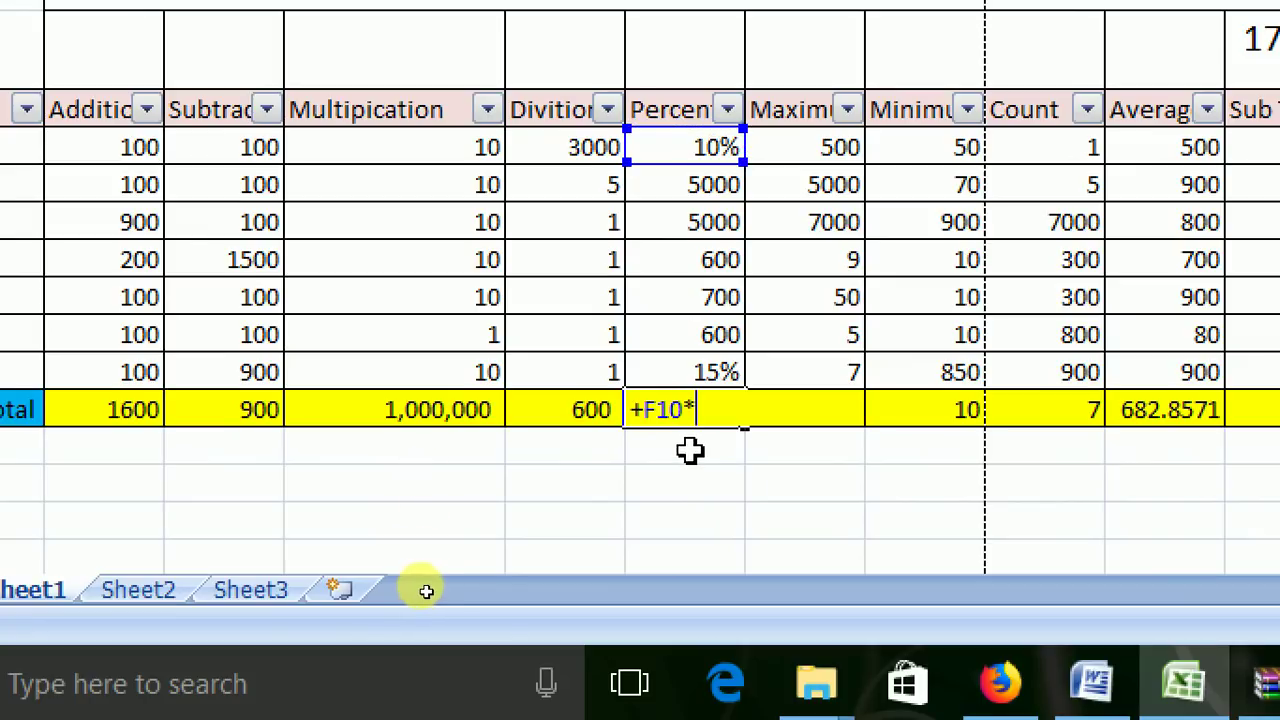
{"action": "left_click", "coordinate": [722, 190]}
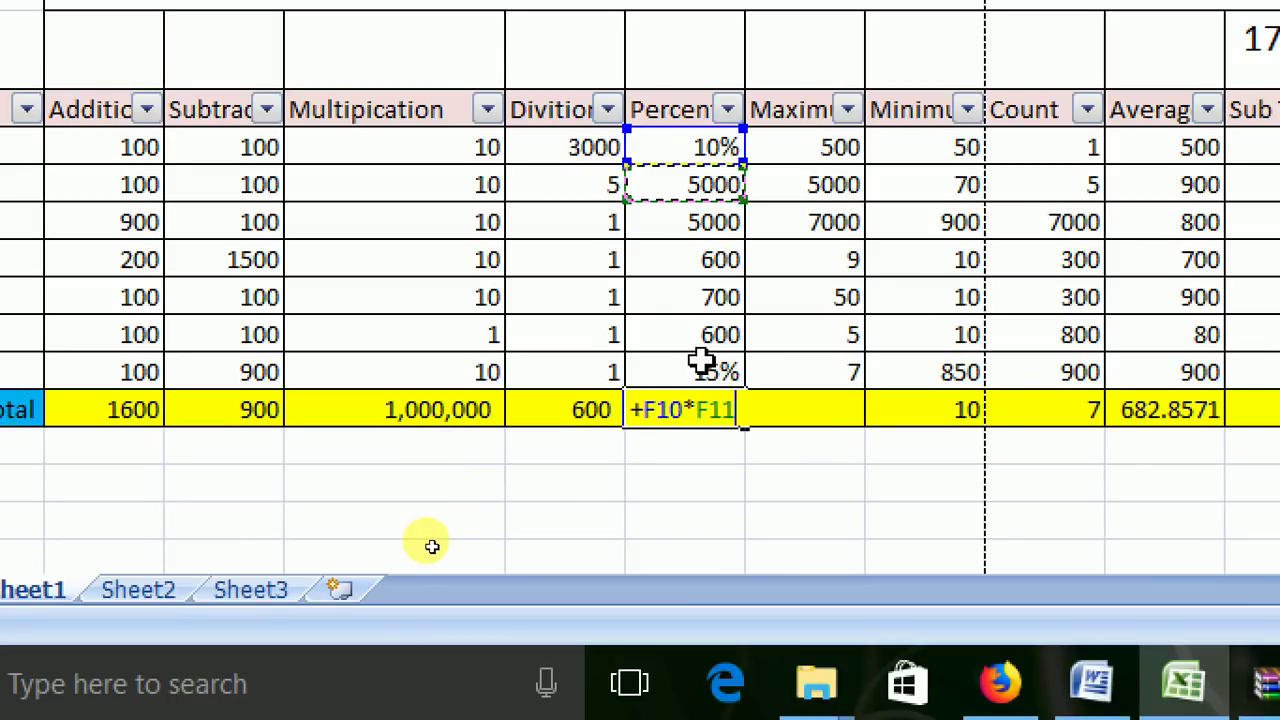
{"action": "key", "text": "Return"}
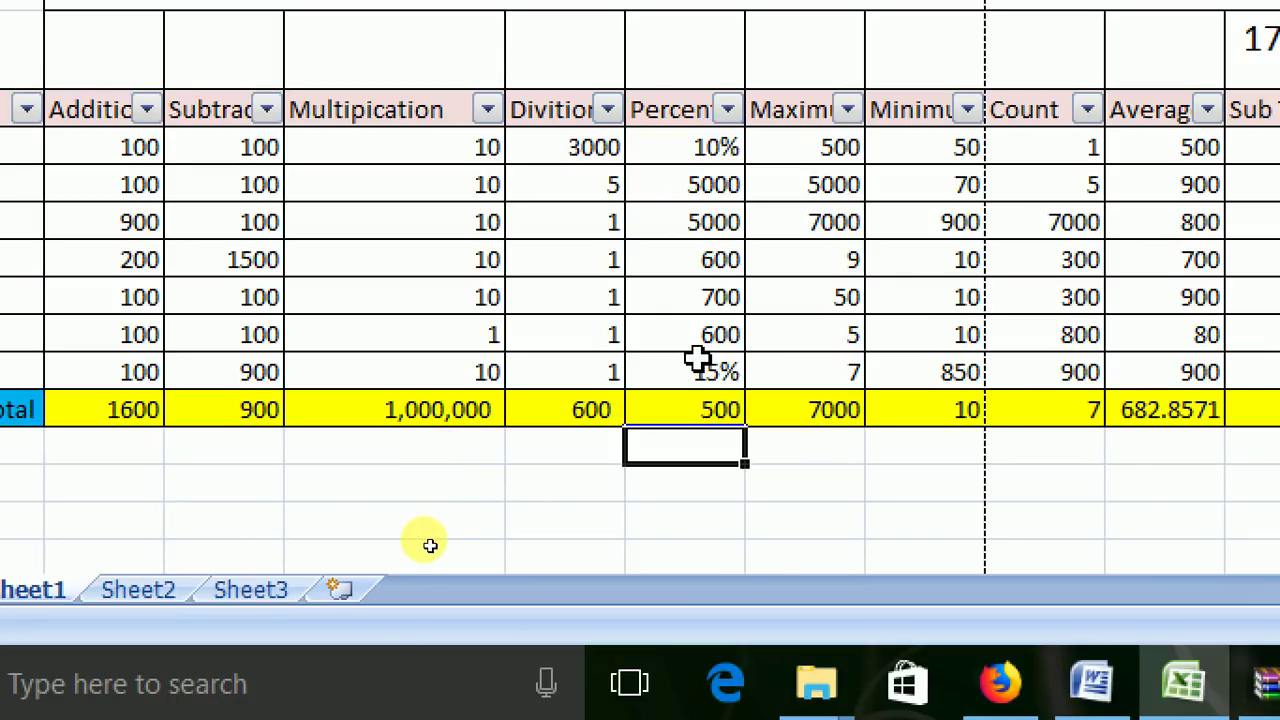
{"action": "left_click", "coordinate": [680, 398]}
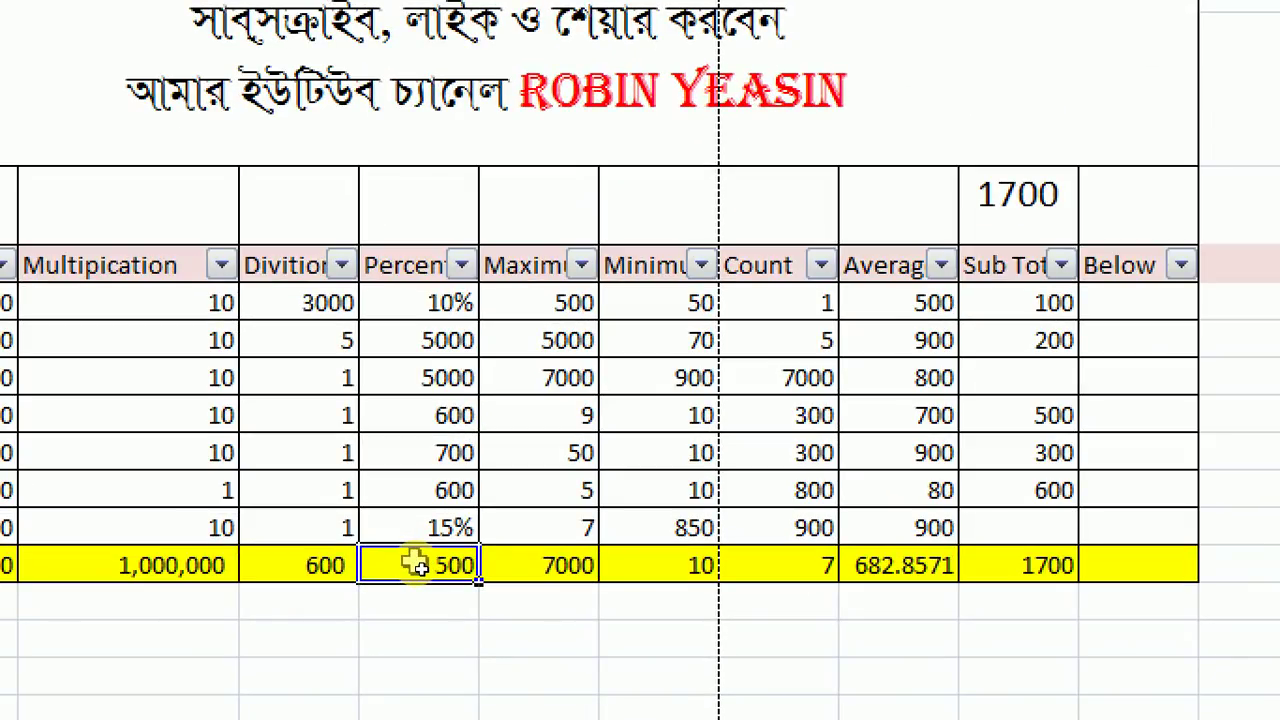
- Try a Grand Total formula multiplying F16 by F14, giving 105
{"action": "type", "text": "+"}
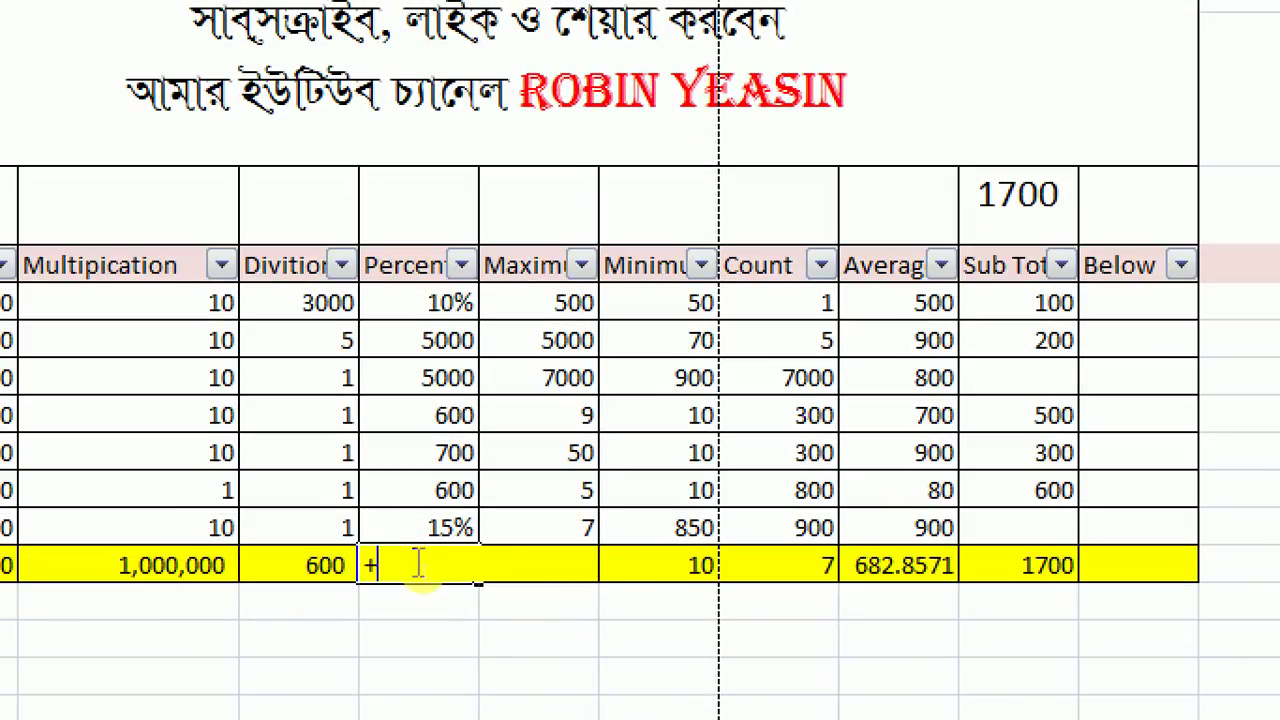
{"action": "left_click", "coordinate": [430, 530]}
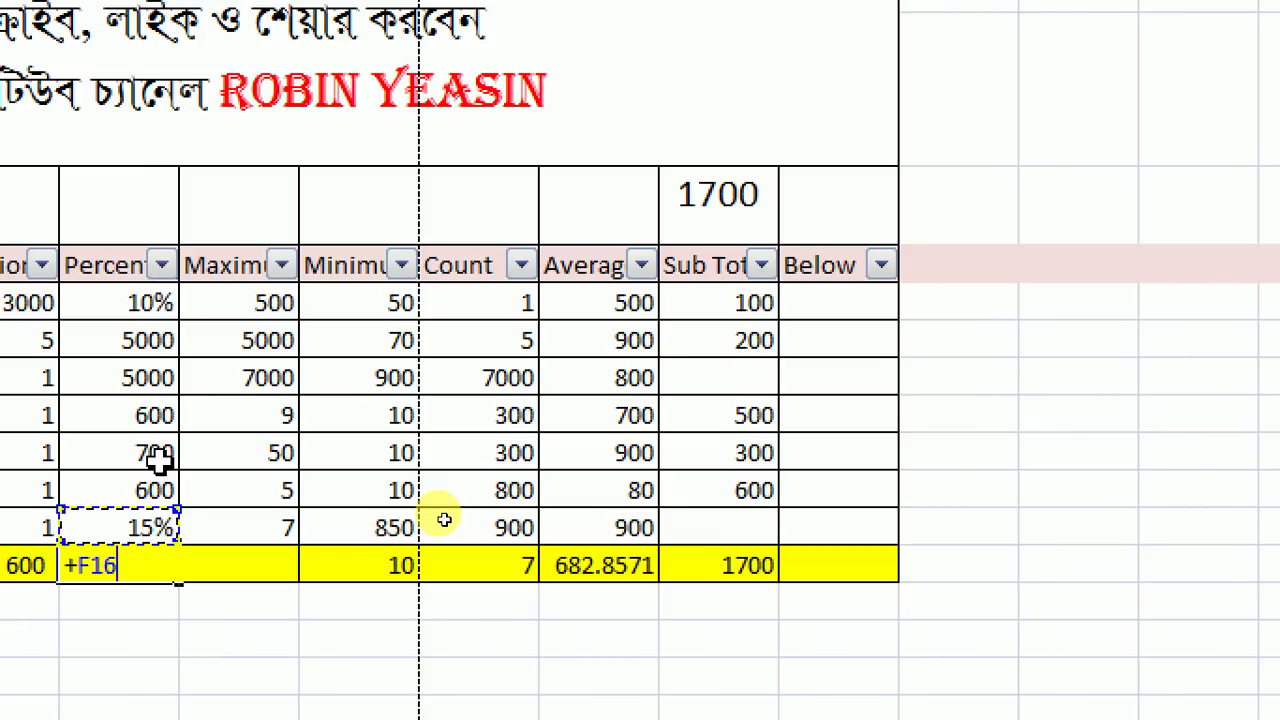
{"action": "type", "text": "*"}
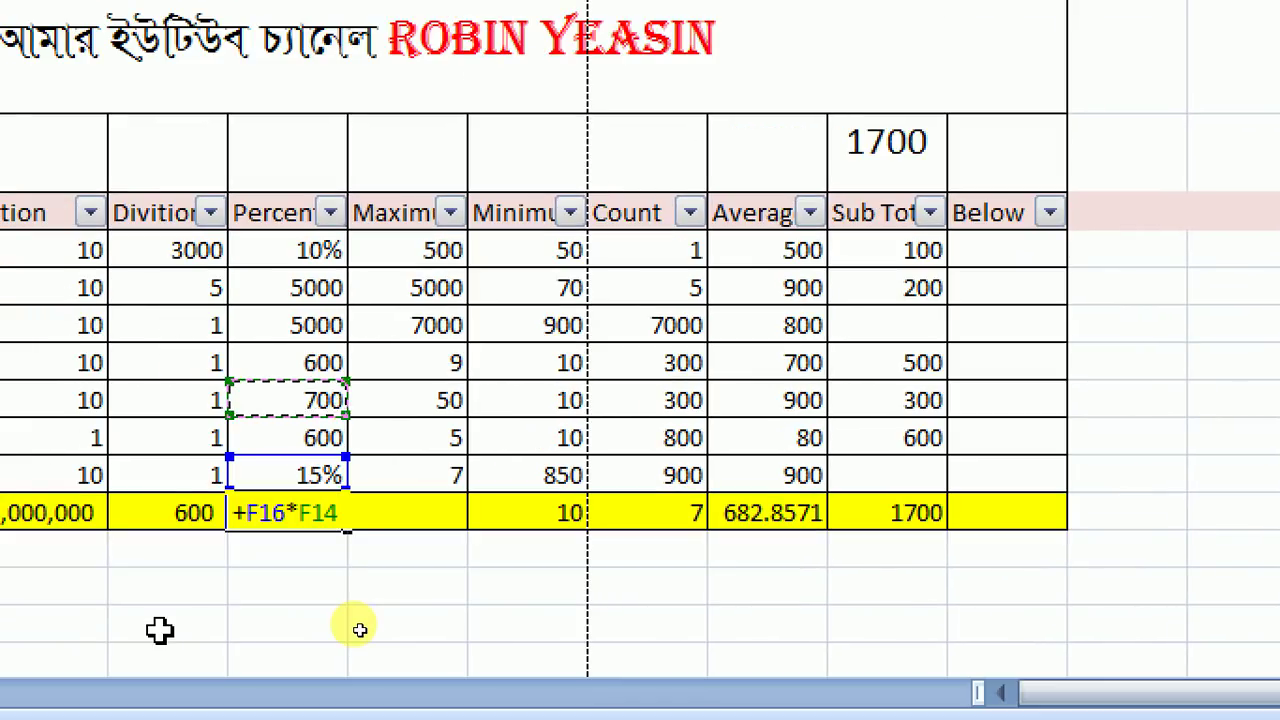
{"action": "key", "text": "Return"}
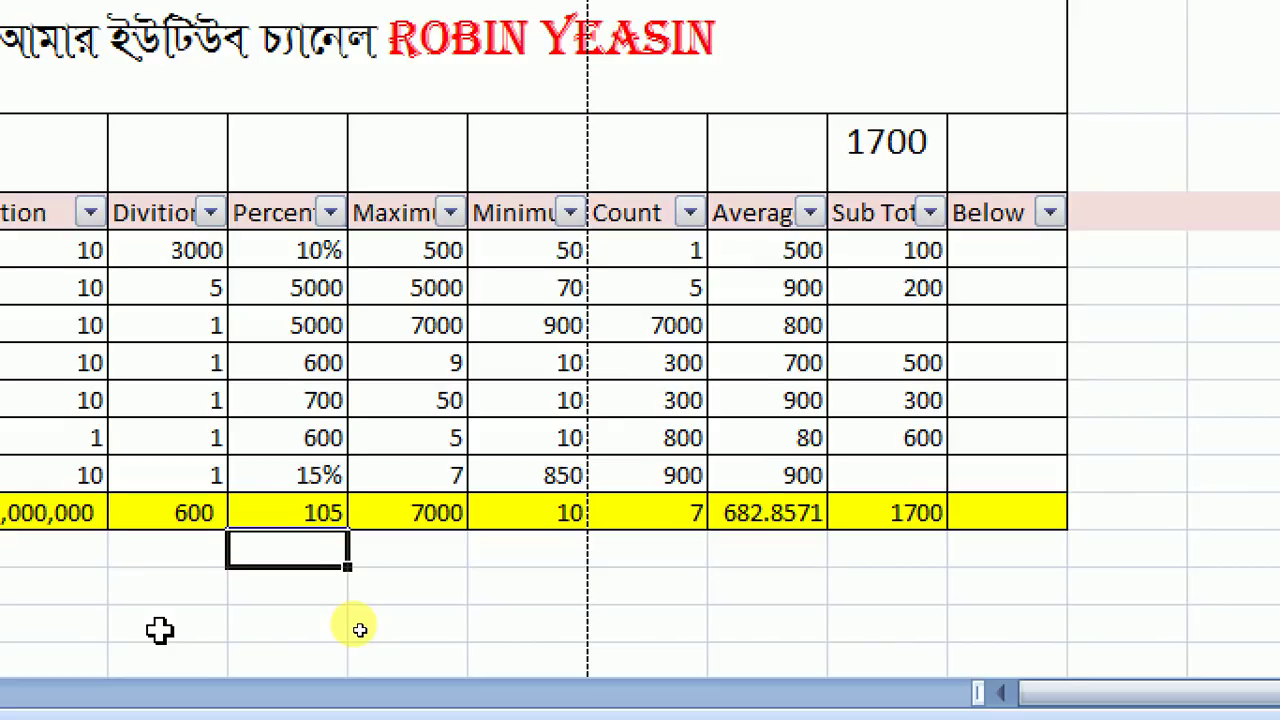
{"action": "left_click", "coordinate": [305, 510]}
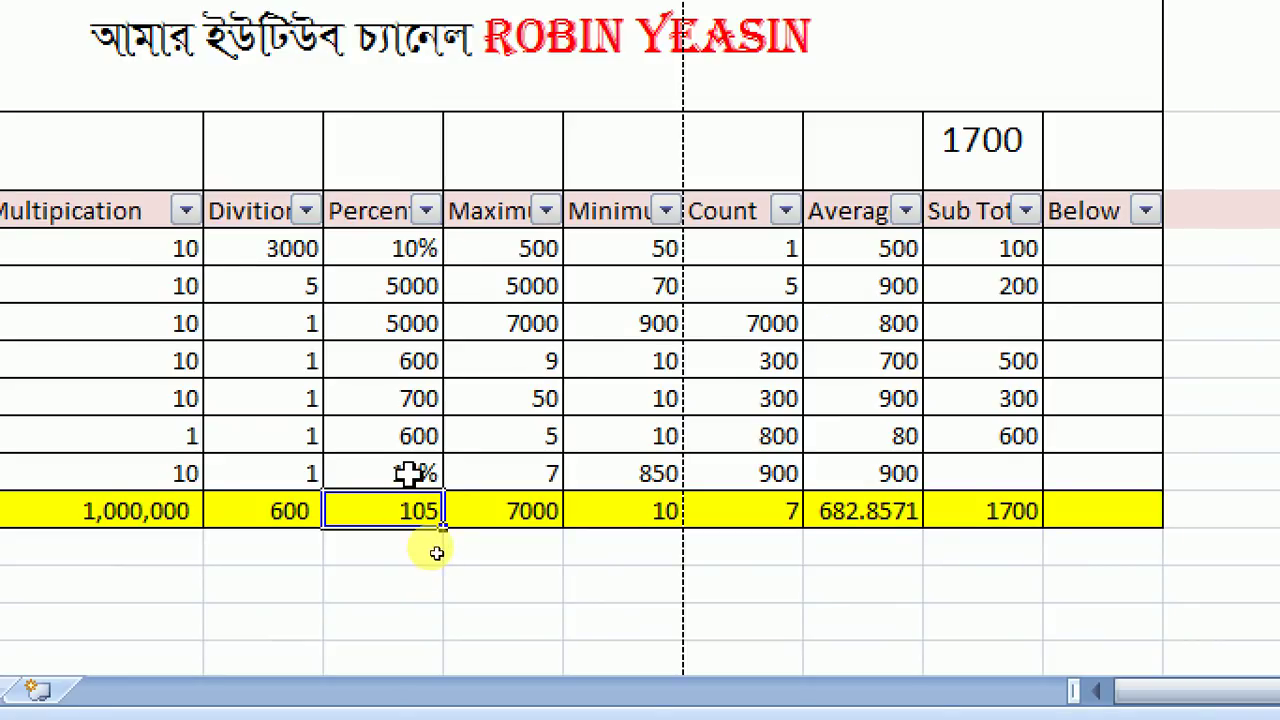
- Test F16 at 5%, check the Grand Total, then restore it to 15%
{"action": "left_click", "coordinate": [414, 474]}
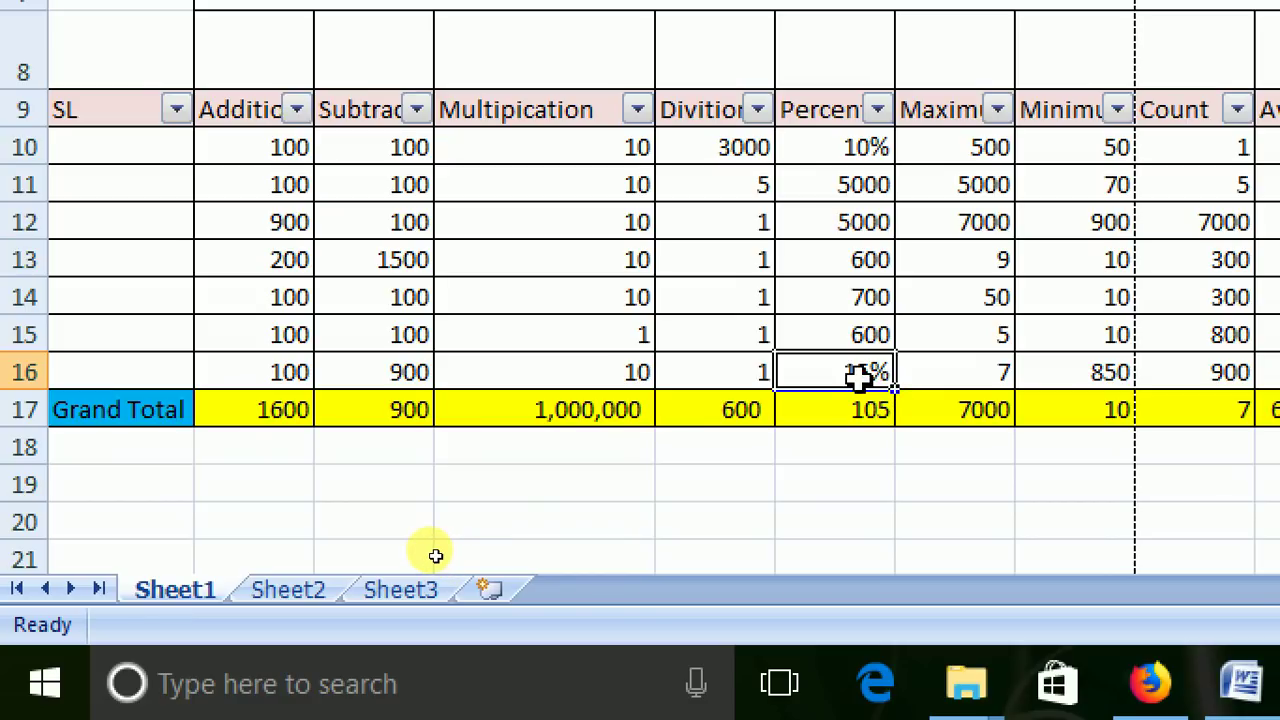
{"action": "type", "text": "5"}
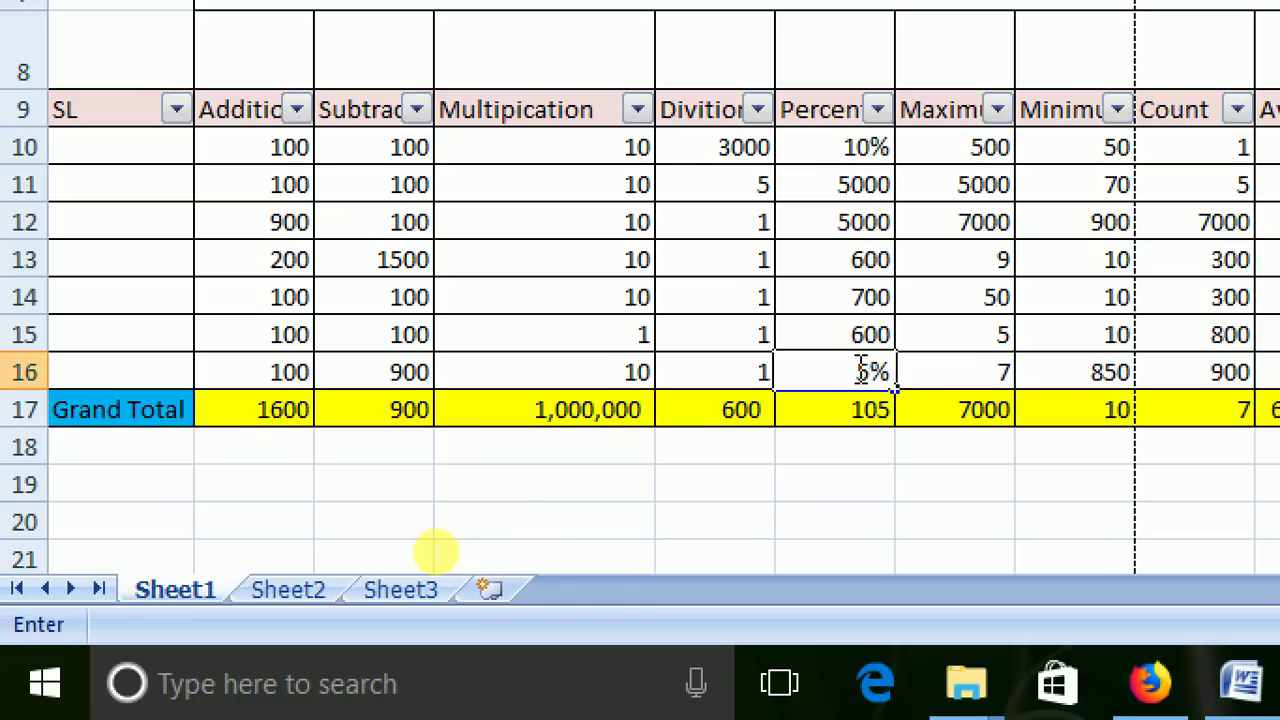
{"action": "key", "text": "Return"}
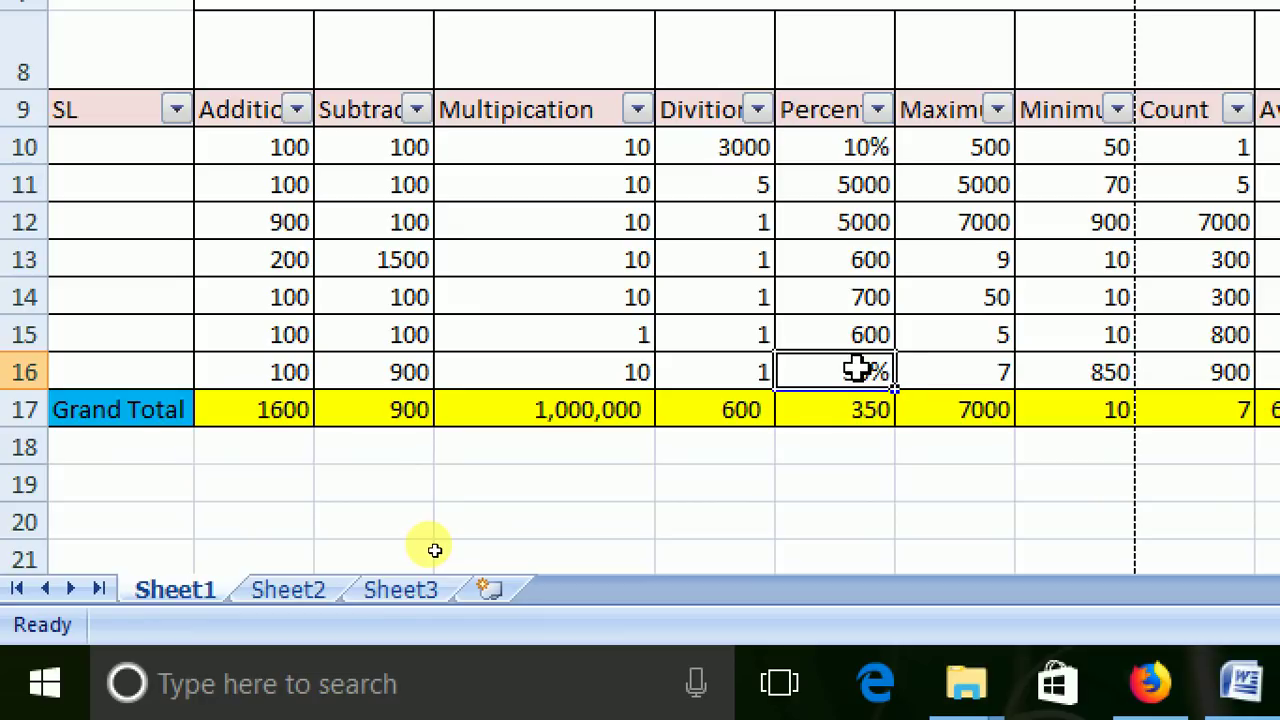
{"action": "key", "text": "Down"}
{"action": "key", "text": "Up"}
{"action": "type", "text": "15"}
{"action": "key", "text": "Tab"}
{"action": "key", "text": "Tab"}
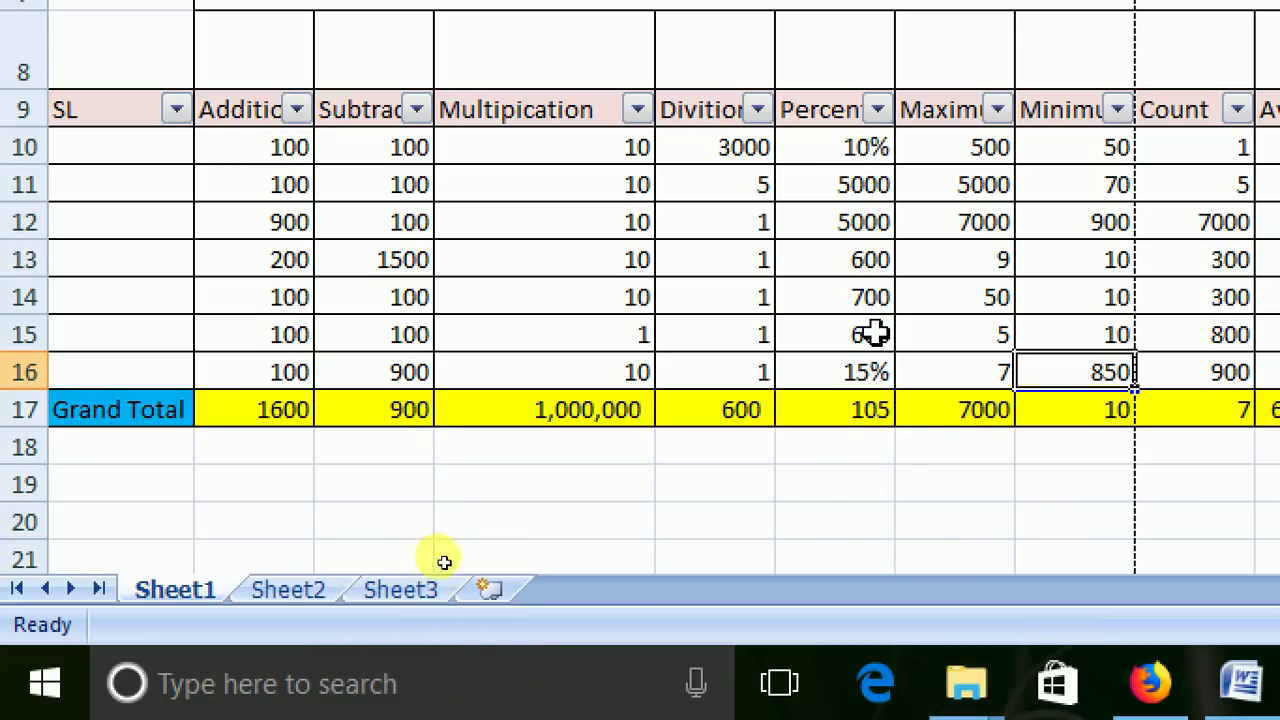
- Enter 7000 in the row 14 Percent cell
{"action": "left_click", "coordinate": [873, 372]}
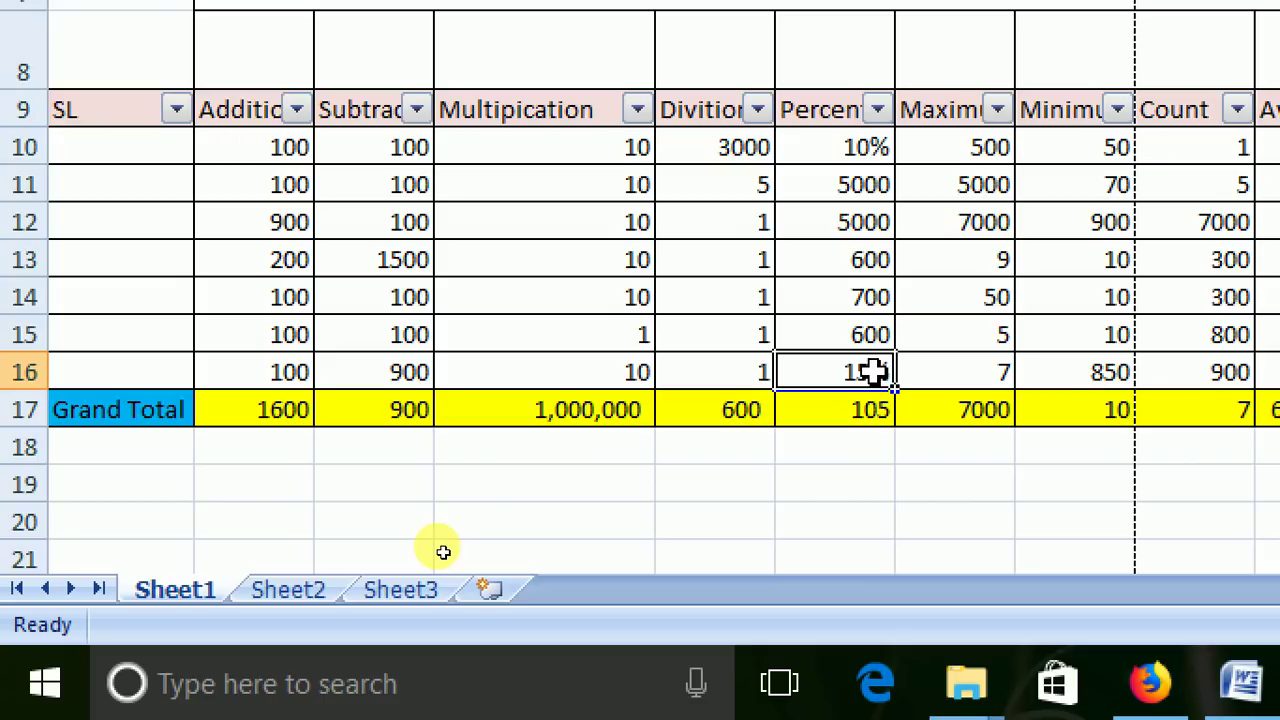
{"action": "key", "text": "Up"}
{"action": "key", "text": "Up"}
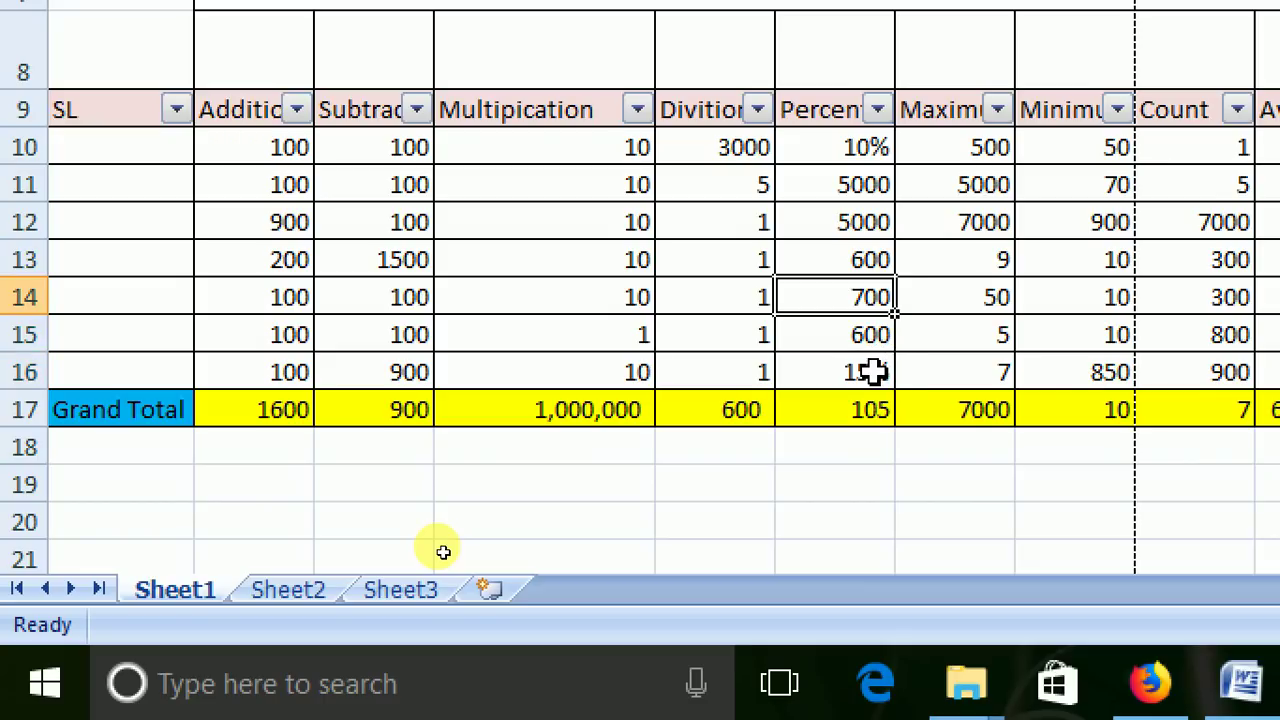
{"action": "type", "text": "7000"}
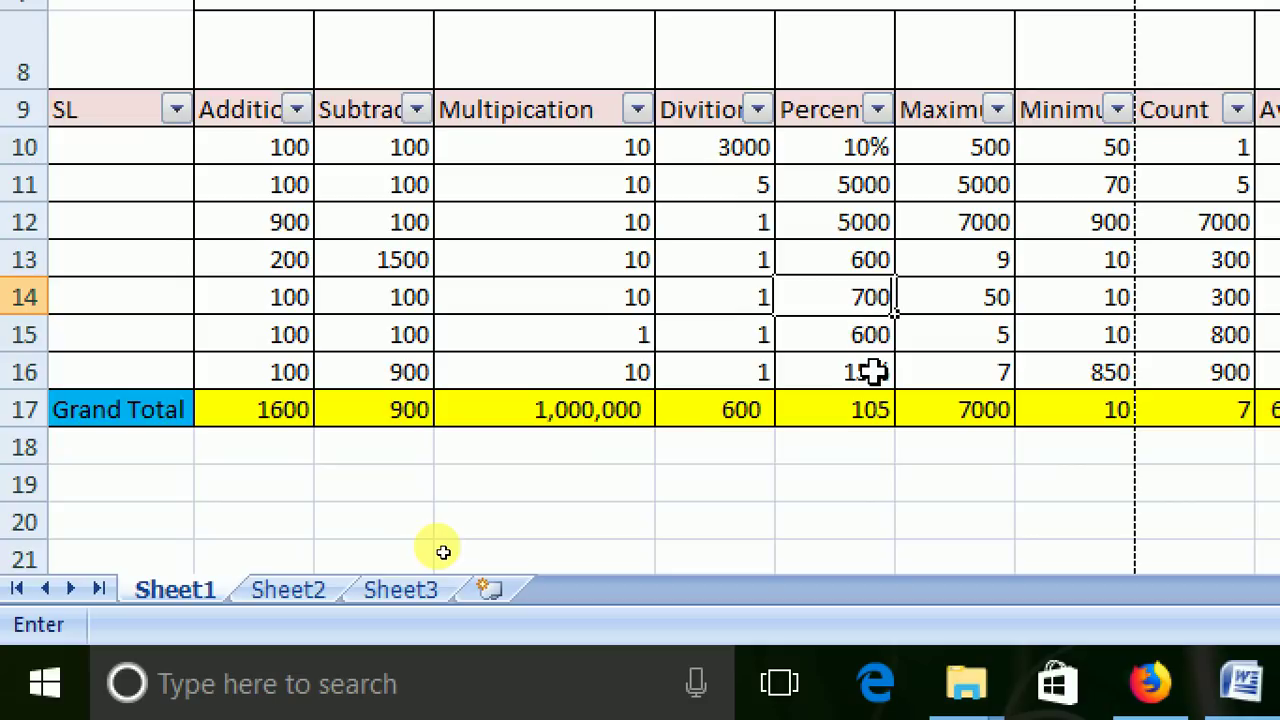
{"action": "key", "text": "Tab"}
- Check the 1050 Grand Total, then enter 50% in the row 16 Percent cell
{"action": "key", "text": "Left"}
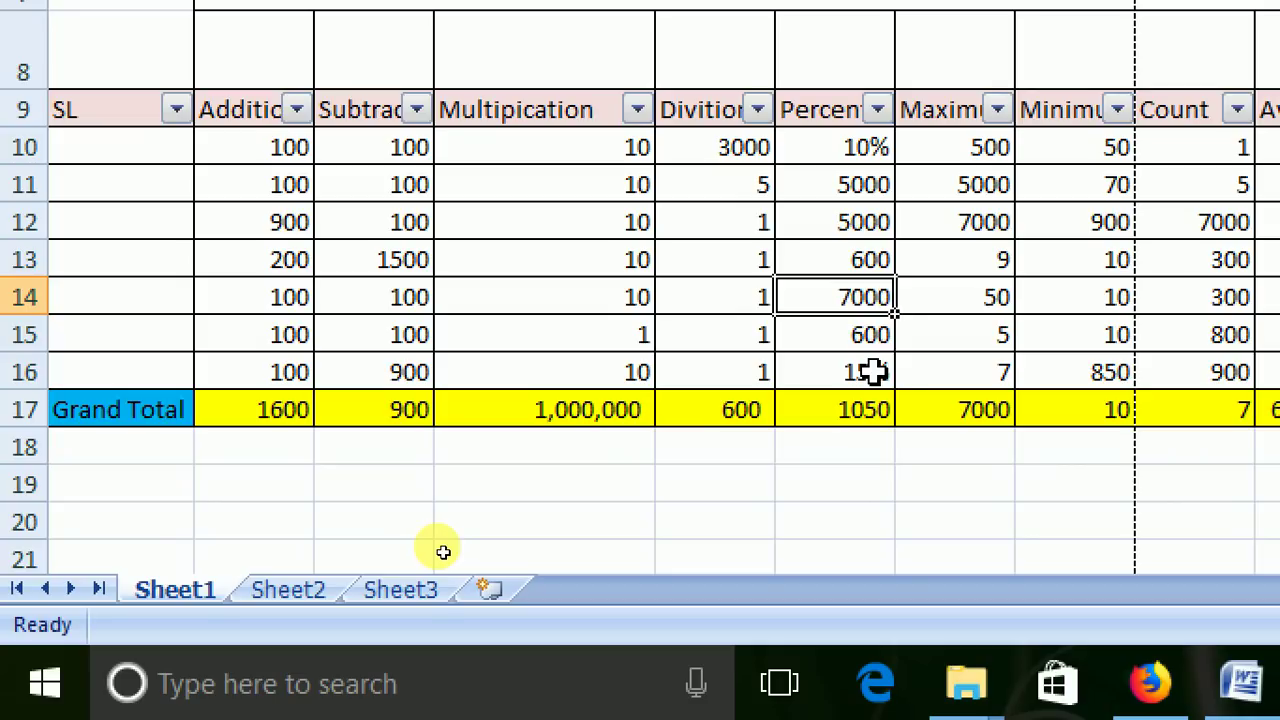
{"action": "key", "text": "Down"}
{"action": "key", "text": "Down"}
{"action": "key", "text": "Down"}
{"action": "key", "text": "Up"}
{"action": "key", "text": "Down"}
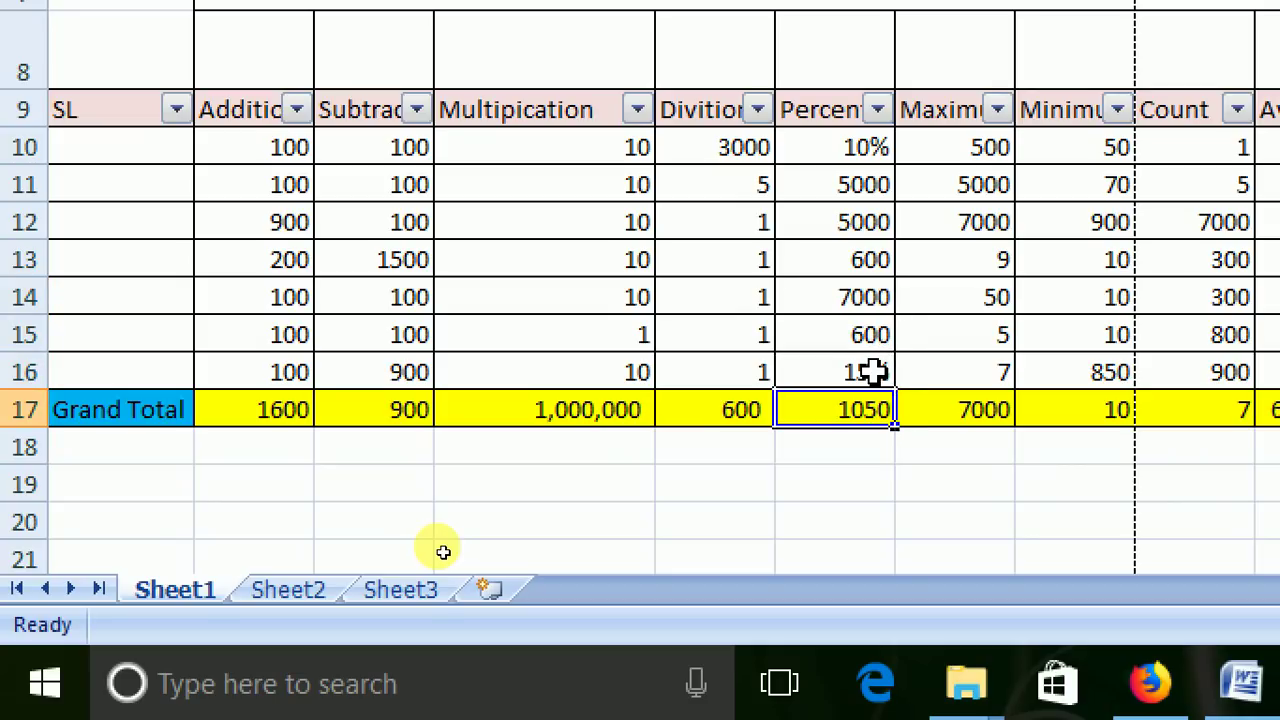
{"action": "key", "text": "Up"}
{"action": "type", "text": "50%"}
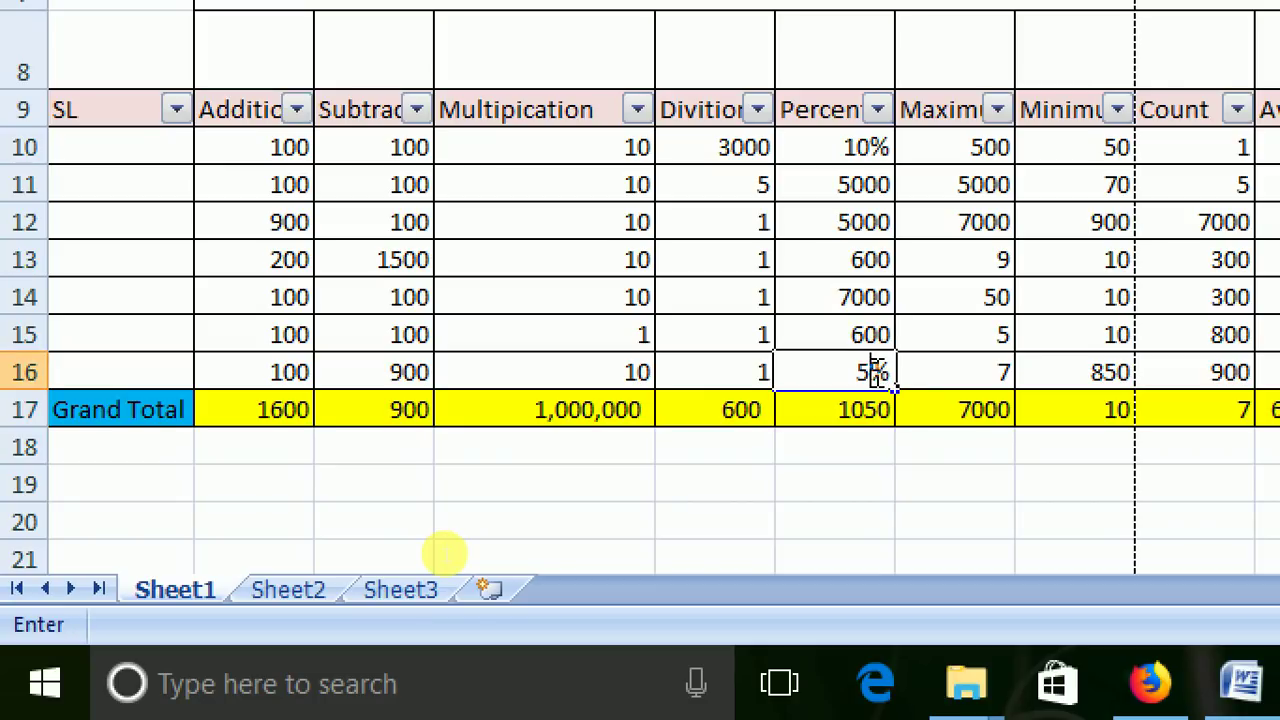
{"action": "key", "text": "Tab"}
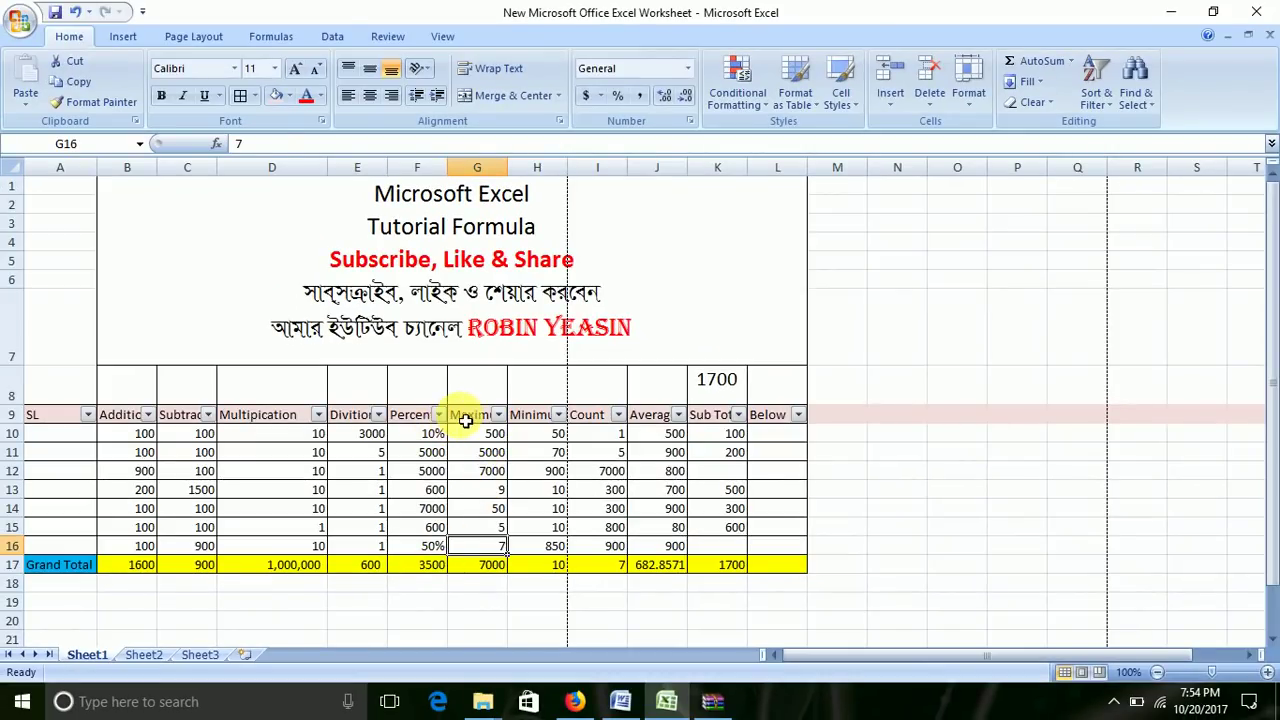
{"action": "left_click", "coordinate": [466, 414]}
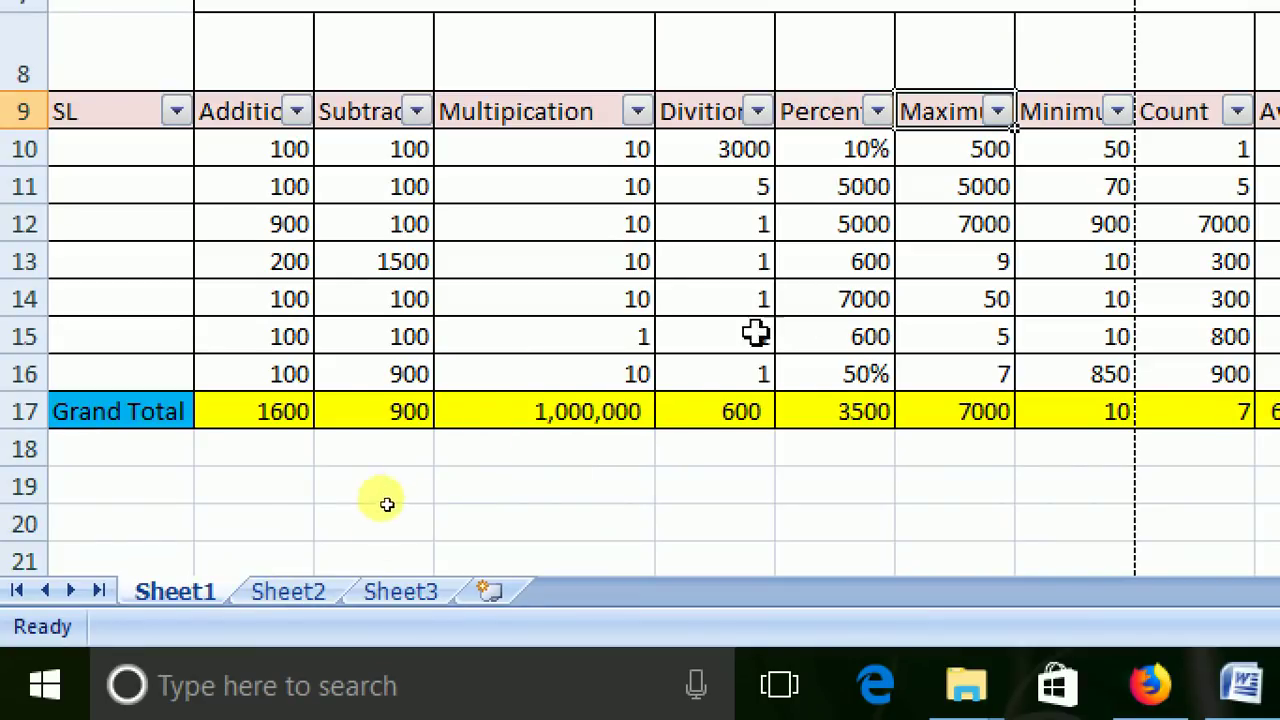
{"action": "left_click_drag", "start_coordinate": [983, 148], "coordinate": [958, 373]}
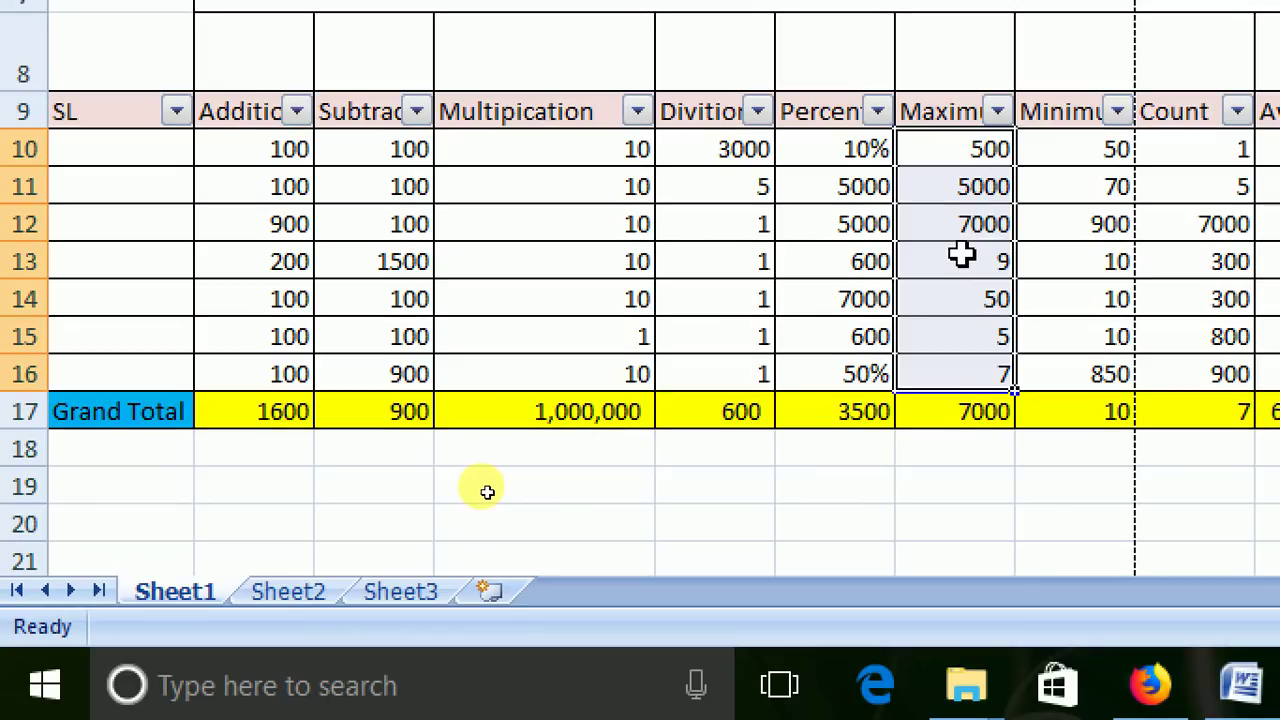
{"action": "left_click", "coordinate": [975, 112]}
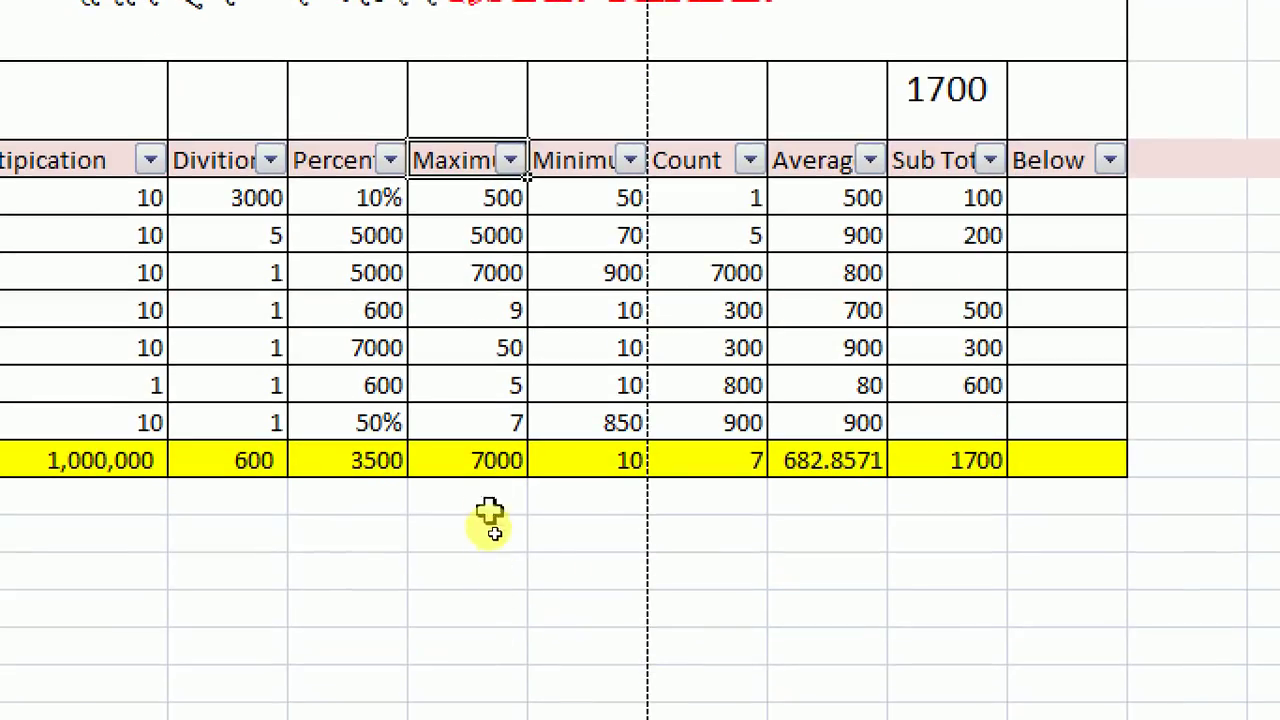
{"action": "left_click", "coordinate": [490, 709]}
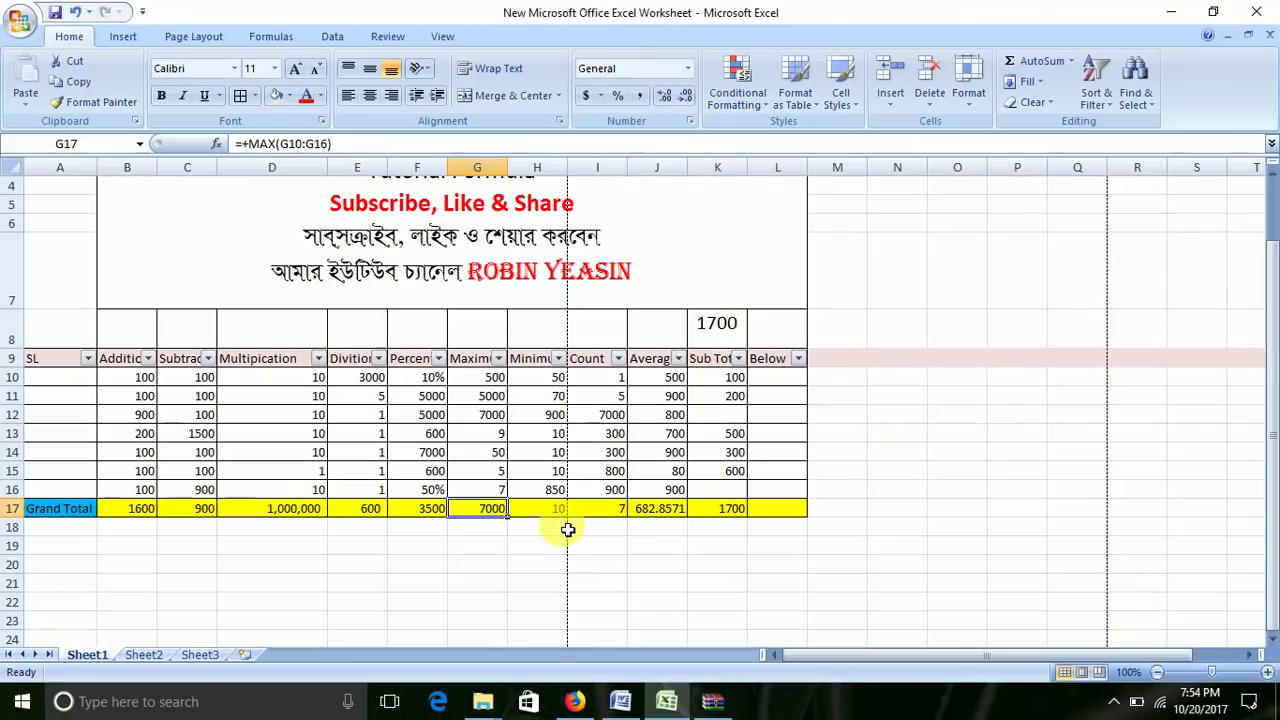
{"action": "left_click_drag", "start_coordinate": [486, 377], "coordinate": [490, 489]}
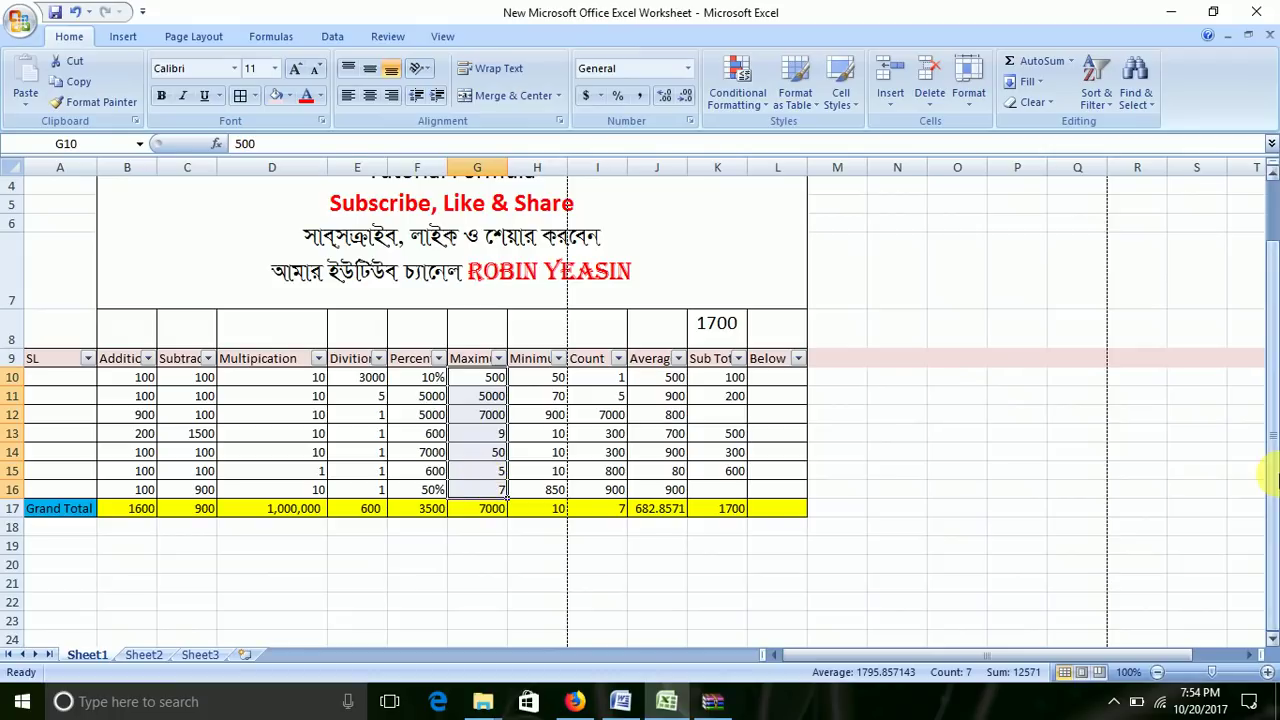
- Clear all Maximum values in G10 through G16
{"action": "key", "text": "BackSpace"}
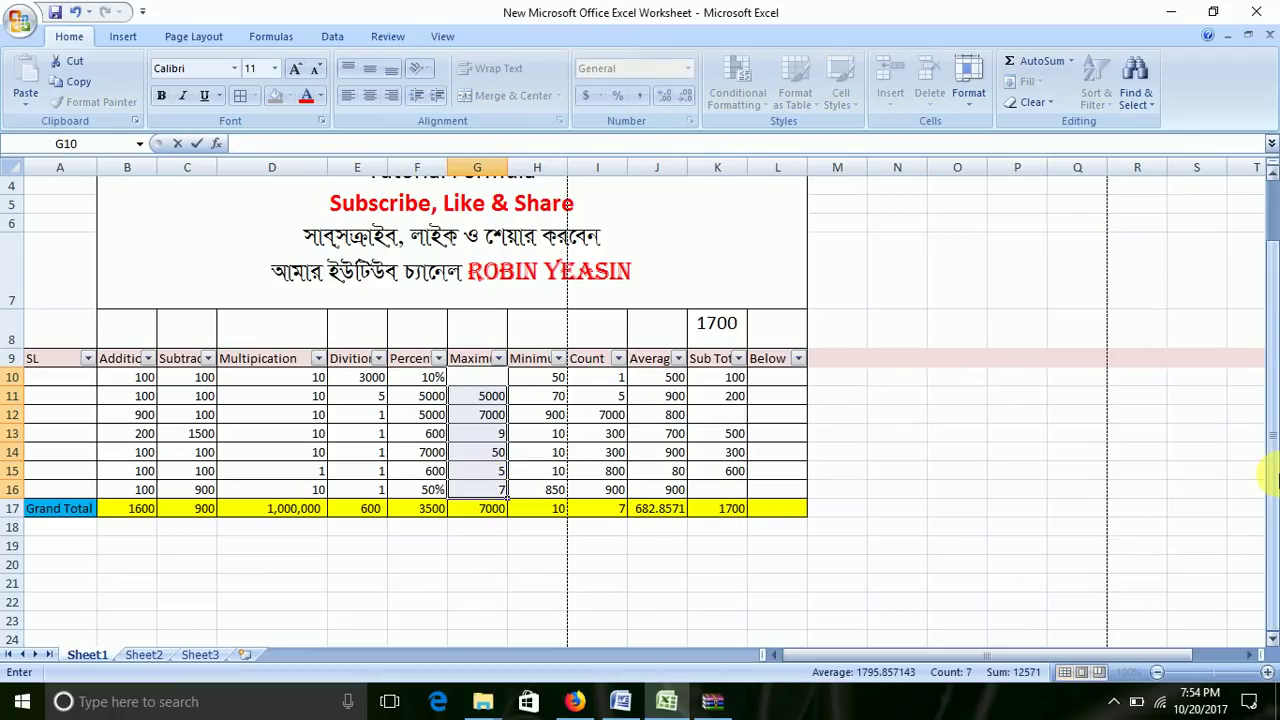
{"action": "left_click", "coordinate": [548, 431]}
{"action": "left_click_drag", "start_coordinate": [482, 396], "coordinate": [480, 489]}
{"action": "key", "text": "Delete"}
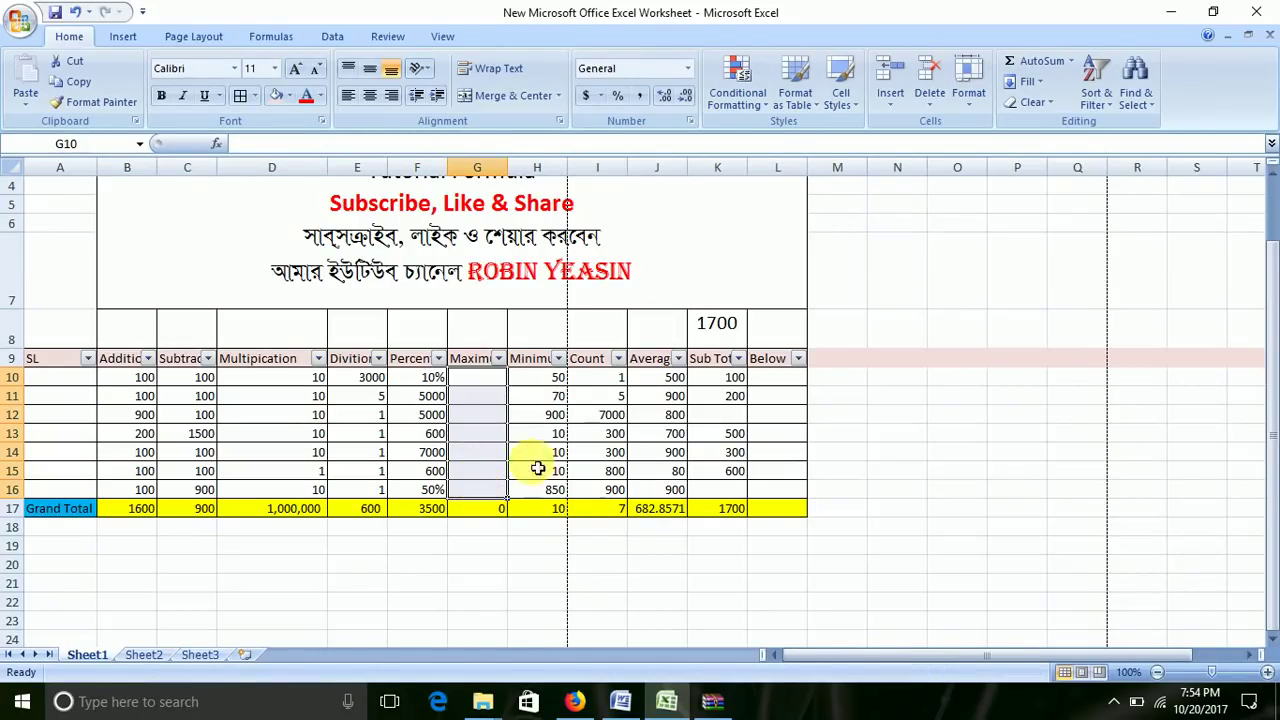
{"action": "left_click", "coordinate": [486, 378]}
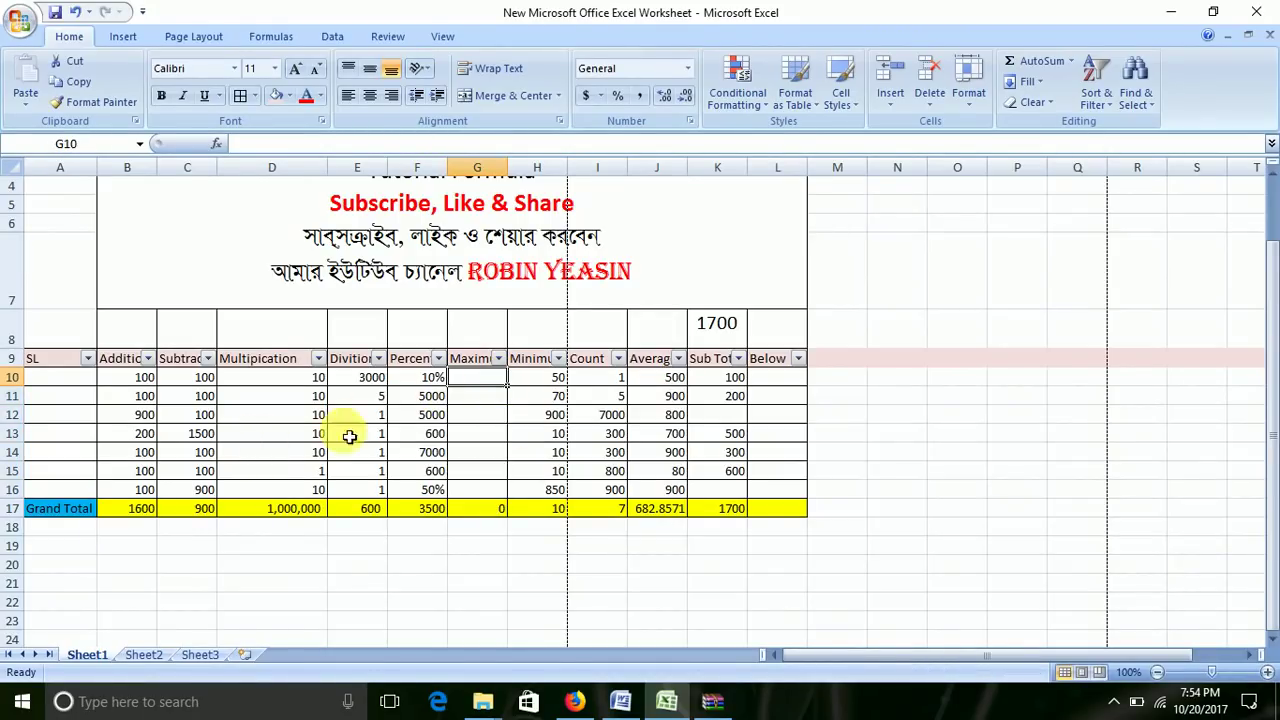
- Copy Percent values F11:F15 into G10:G14, then delete the Maximum Grand Total formula in G17
{"action": "left_click_drag", "start_coordinate": [424, 400], "coordinate": [430, 470]}
{"action": "right_click", "coordinate": [432, 462]}
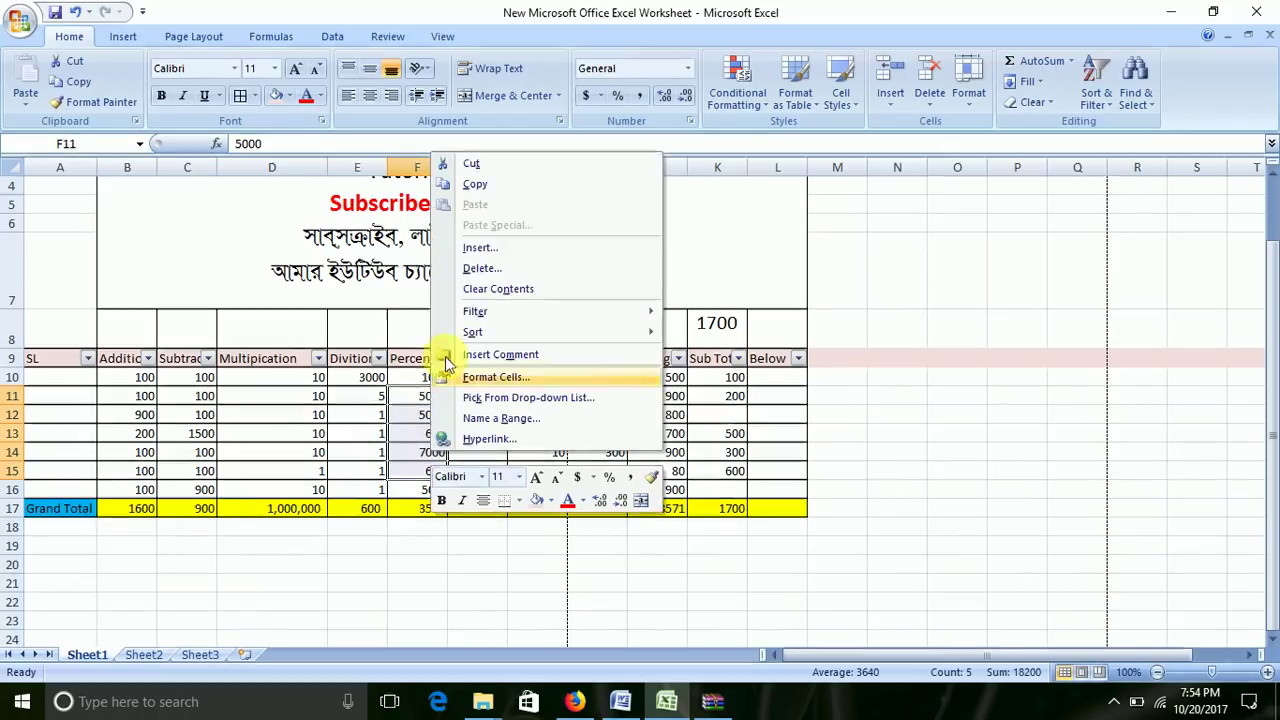
{"action": "left_click", "coordinate": [478, 186]}
{"action": "left_click_drag", "start_coordinate": [486, 400], "coordinate": [490, 455]}
{"action": "key", "text": "ctrl+v"}
{"action": "right_click", "coordinate": [490, 455]}
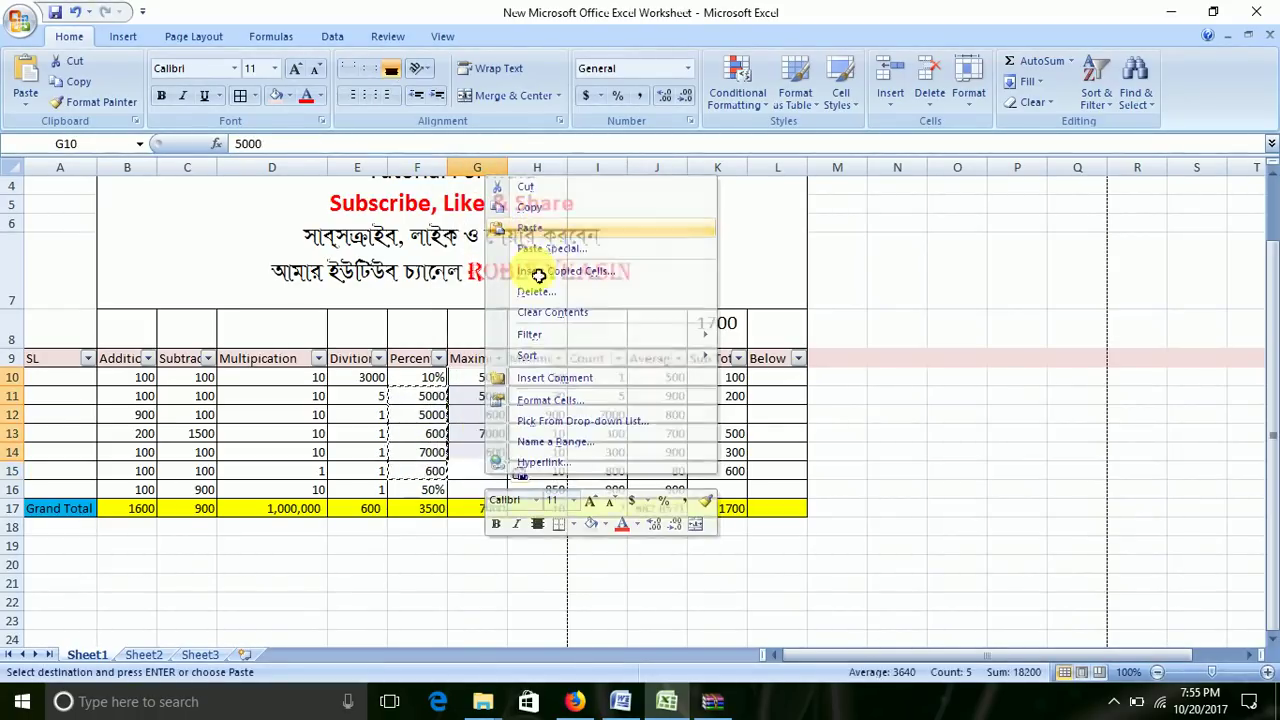
{"action": "left_click", "coordinate": [541, 230]}
{"action": "left_click", "coordinate": [490, 508]}
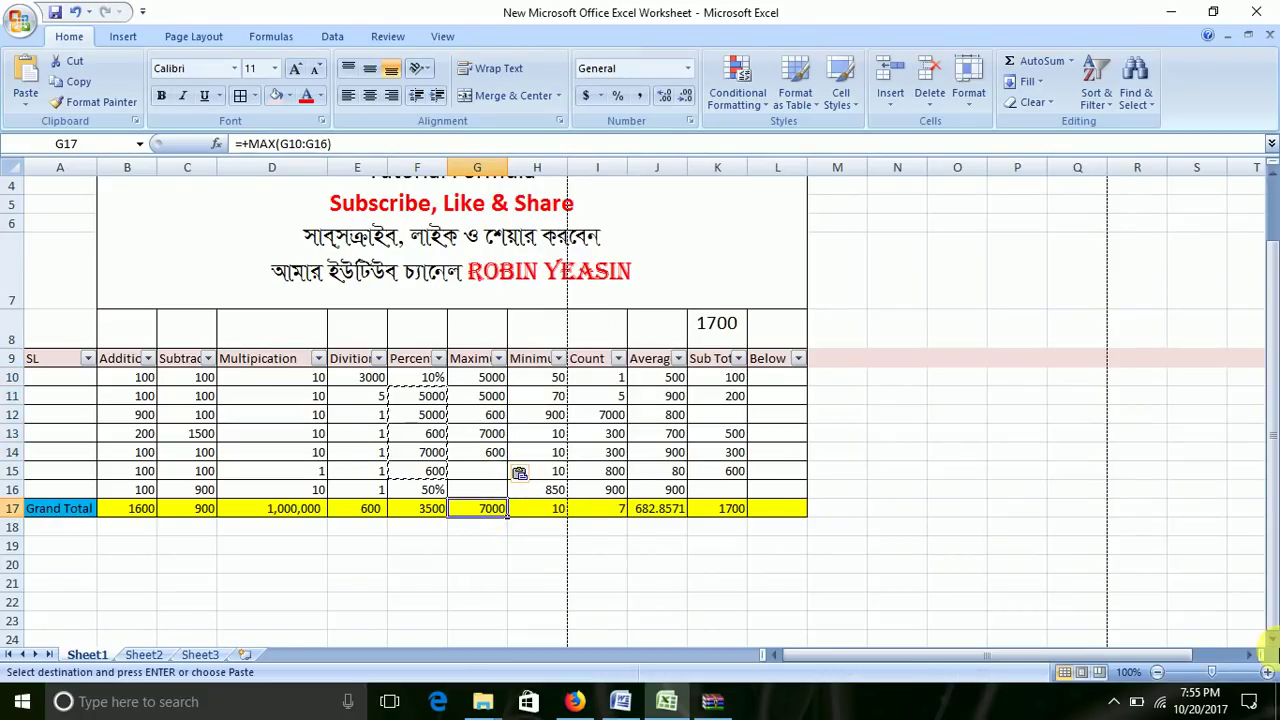
{"action": "key", "text": "BackSpace"}
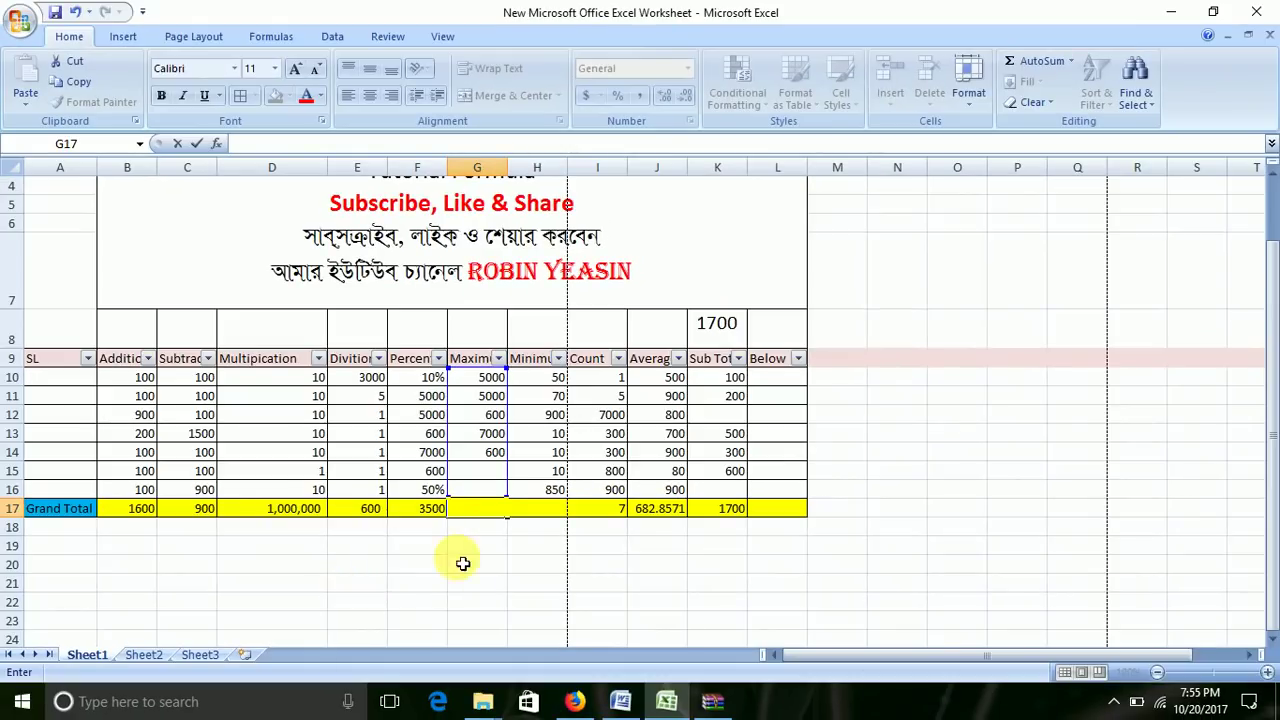
- Enter =+MAX(G10:G16) in the Maximum Grand Total cell G17
{"action": "left_click", "coordinate": [472, 582]}
{"action": "left_click", "coordinate": [477, 516]}
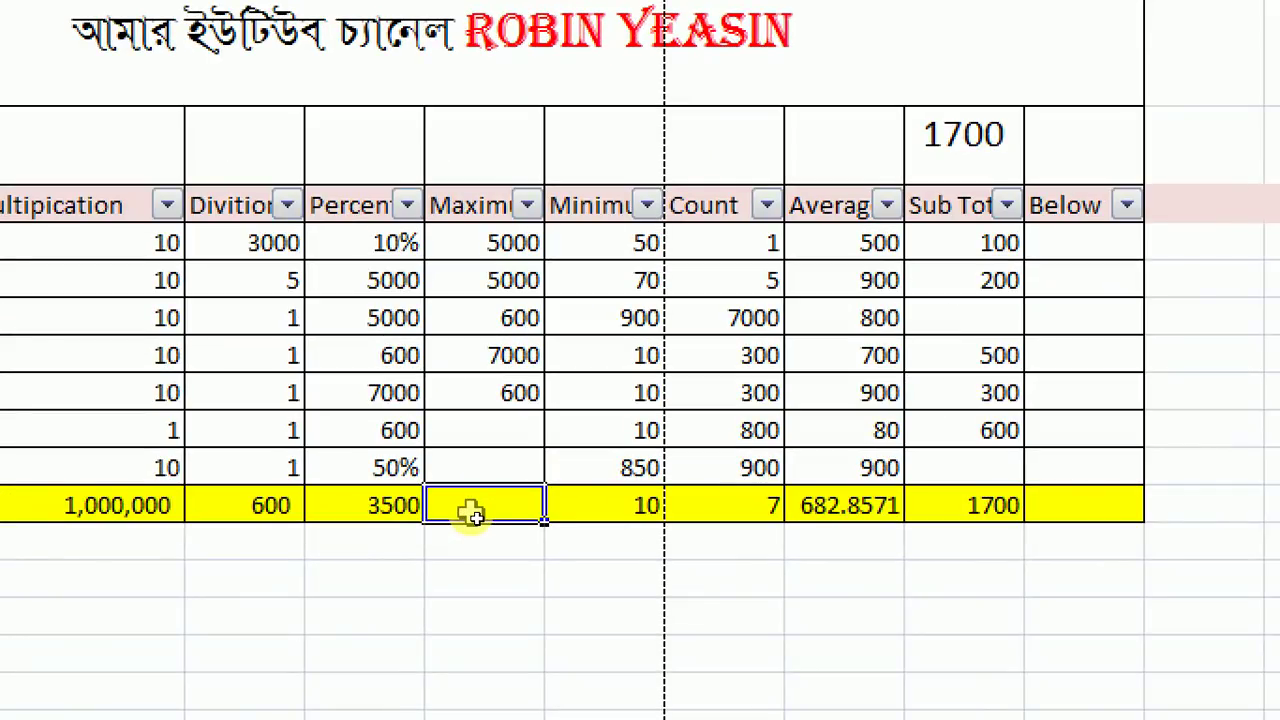
{"action": "type", "text": "+MA"}
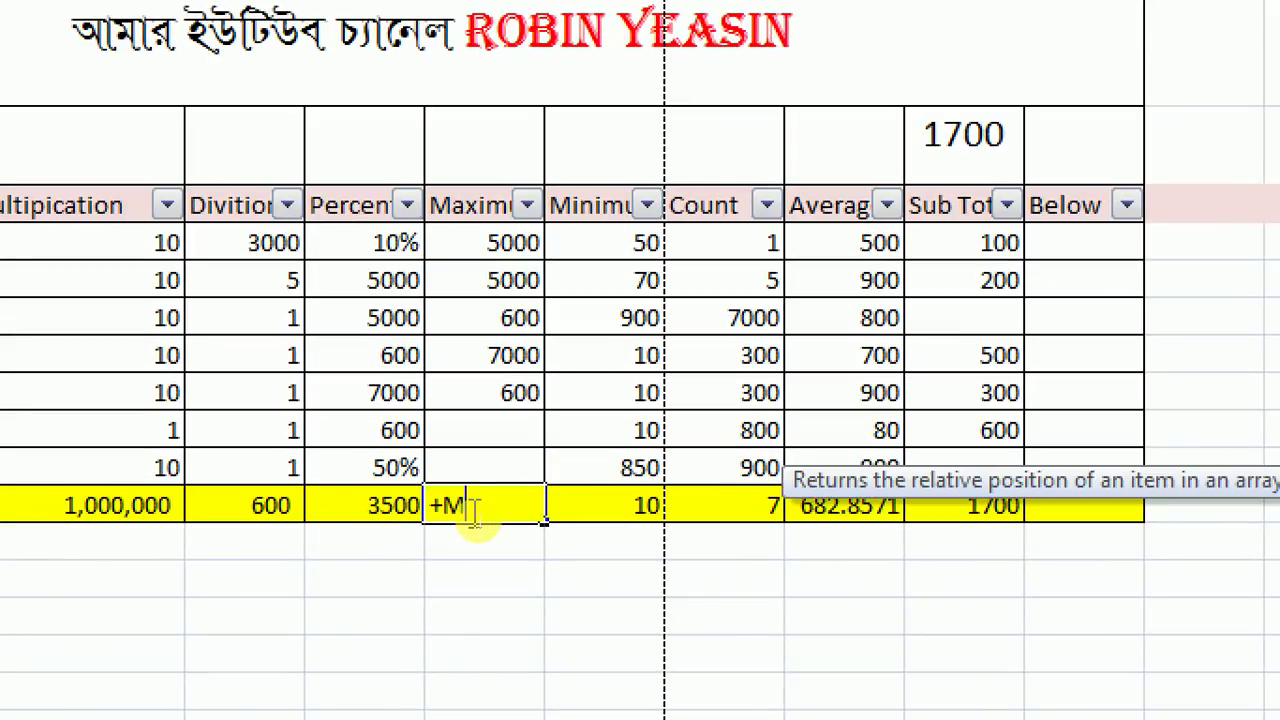
{"action": "type", "text": "X"}
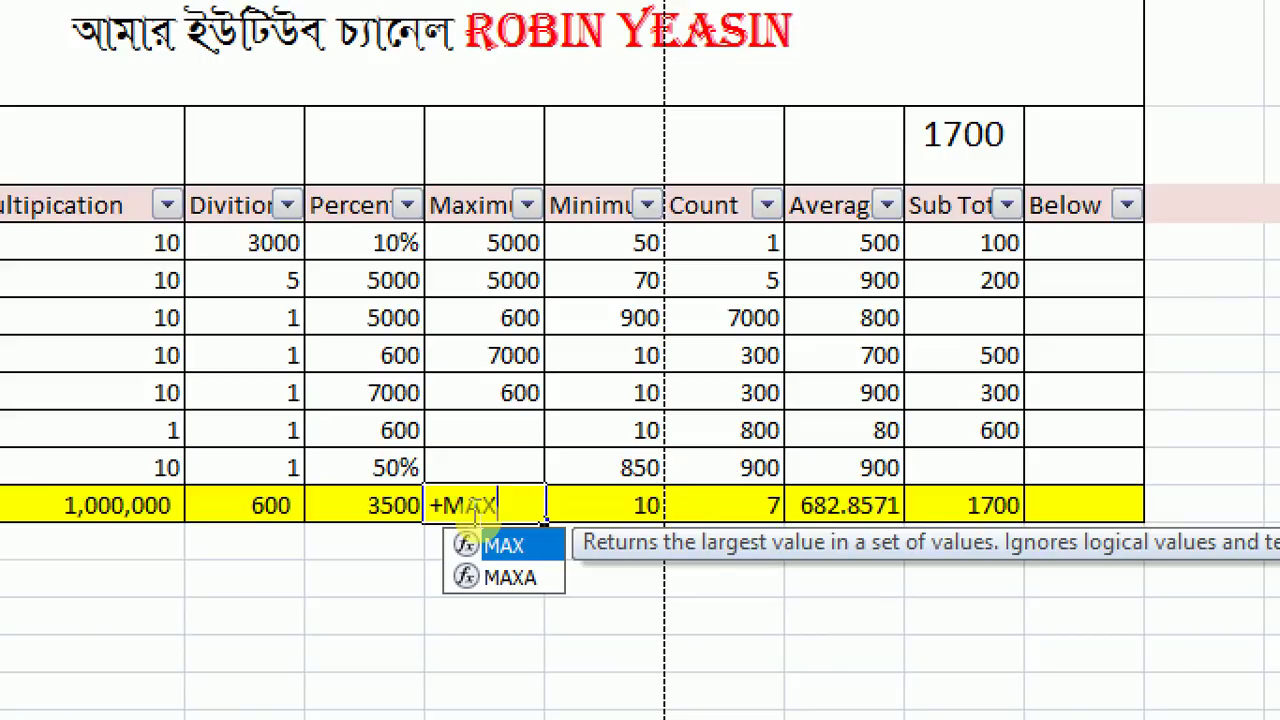
{"action": "type", "text": "("}
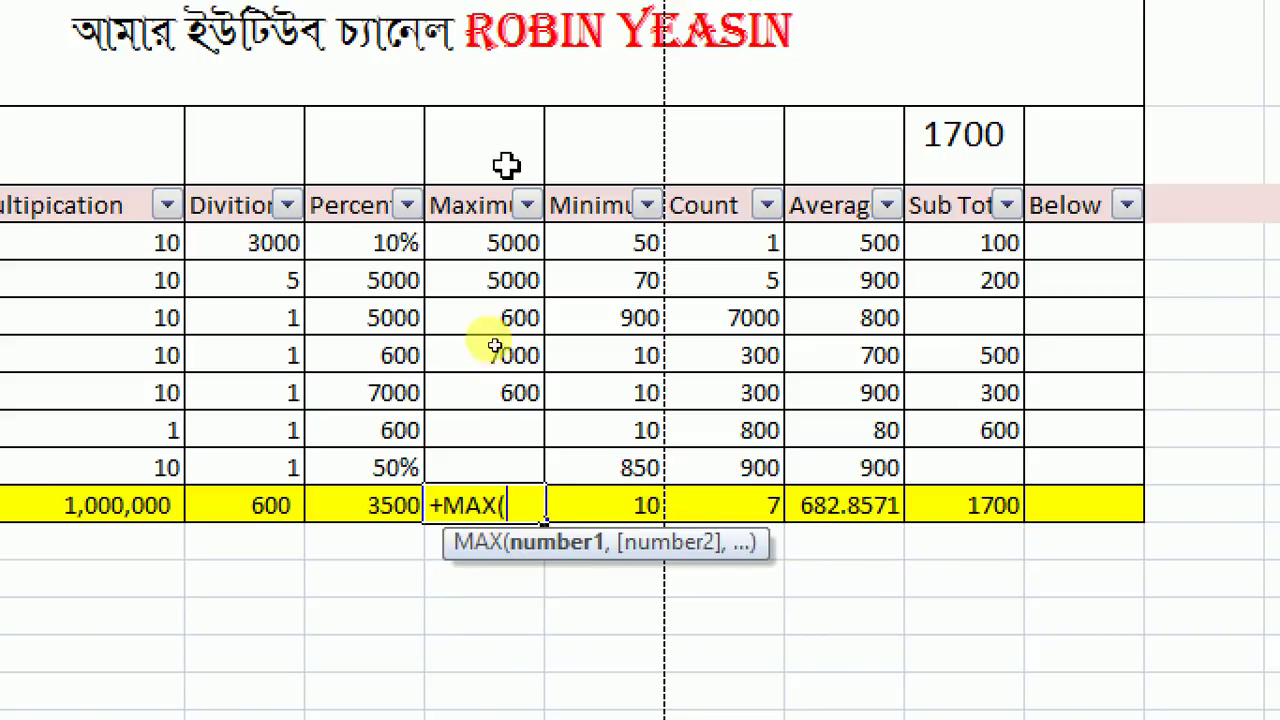
{"action": "left_click", "coordinate": [490, 245]}
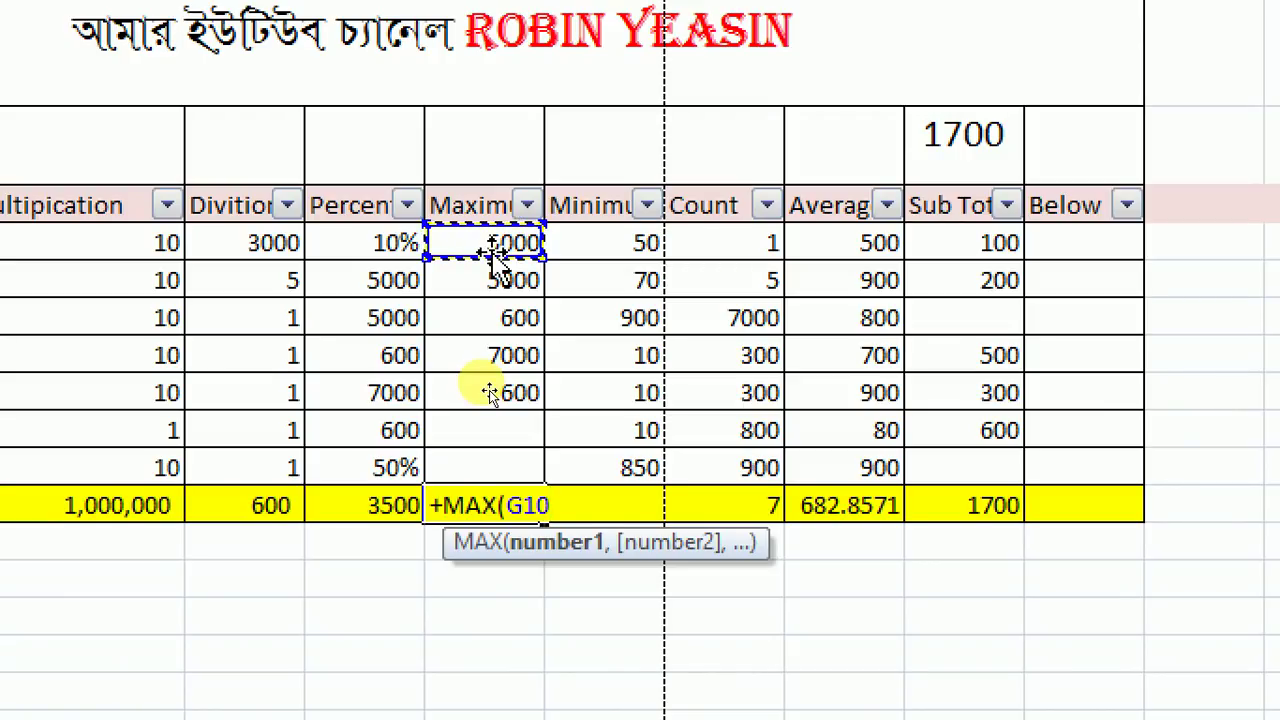
{"action": "type", "text": ":G10"}
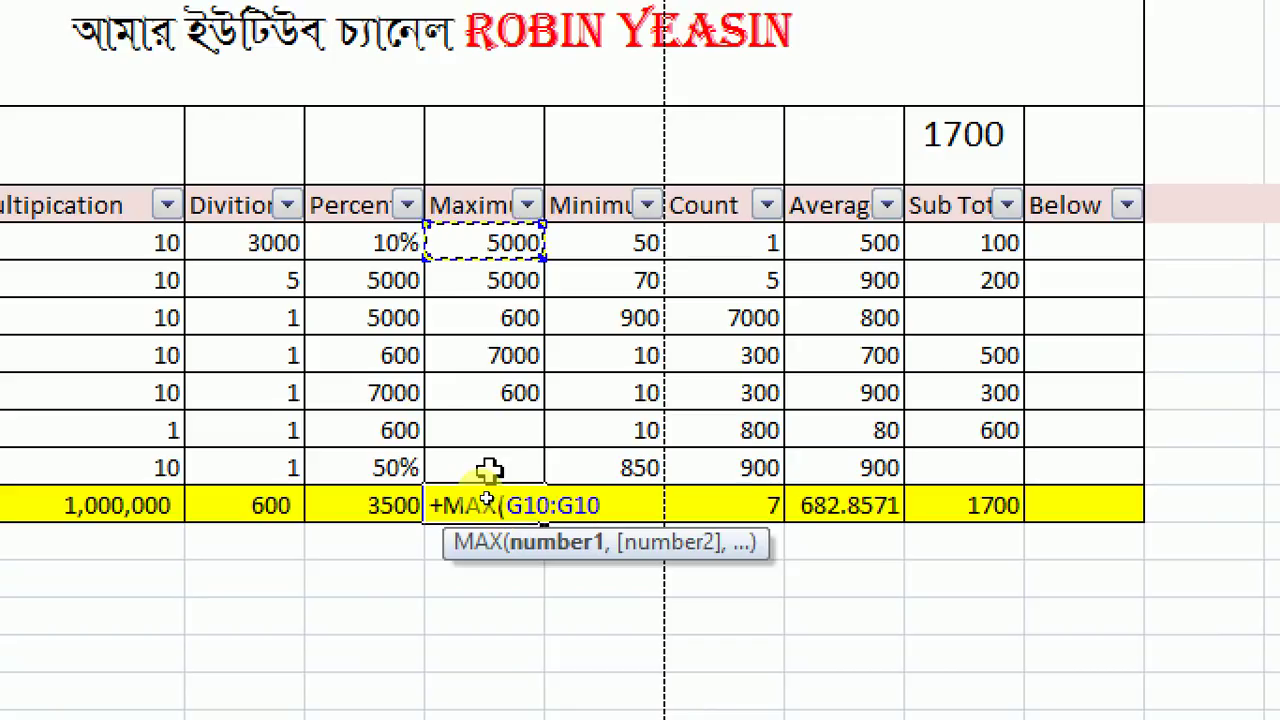
{"action": "key", "text": "BackSpace"}
{"action": "type", "text": "6)"}
{"action": "key", "text": "Return"}
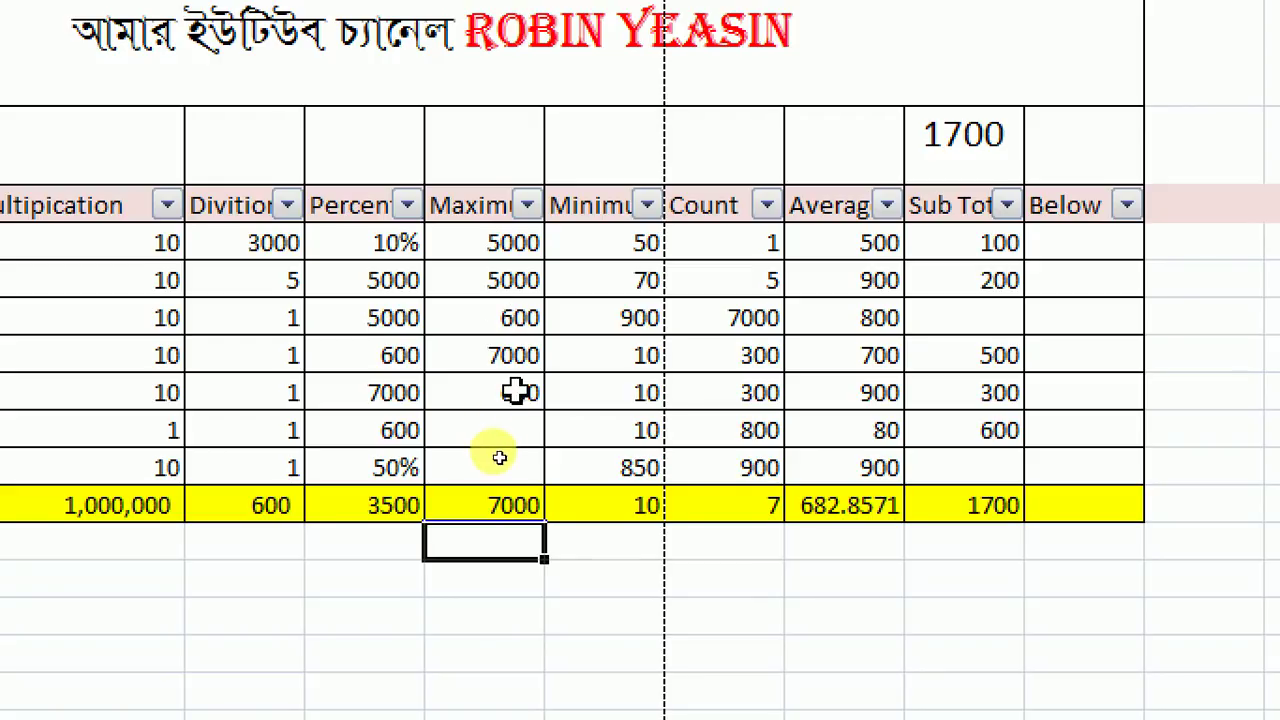
{"action": "left_click", "coordinate": [503, 357]}
- Replace the 7000 Maximum value with 500 and move to the blank Maximum cell above
{"action": "type", "text": "500"}
{"action": "key", "text": "Tab"}
{"action": "left_click", "coordinate": [503, 357]}
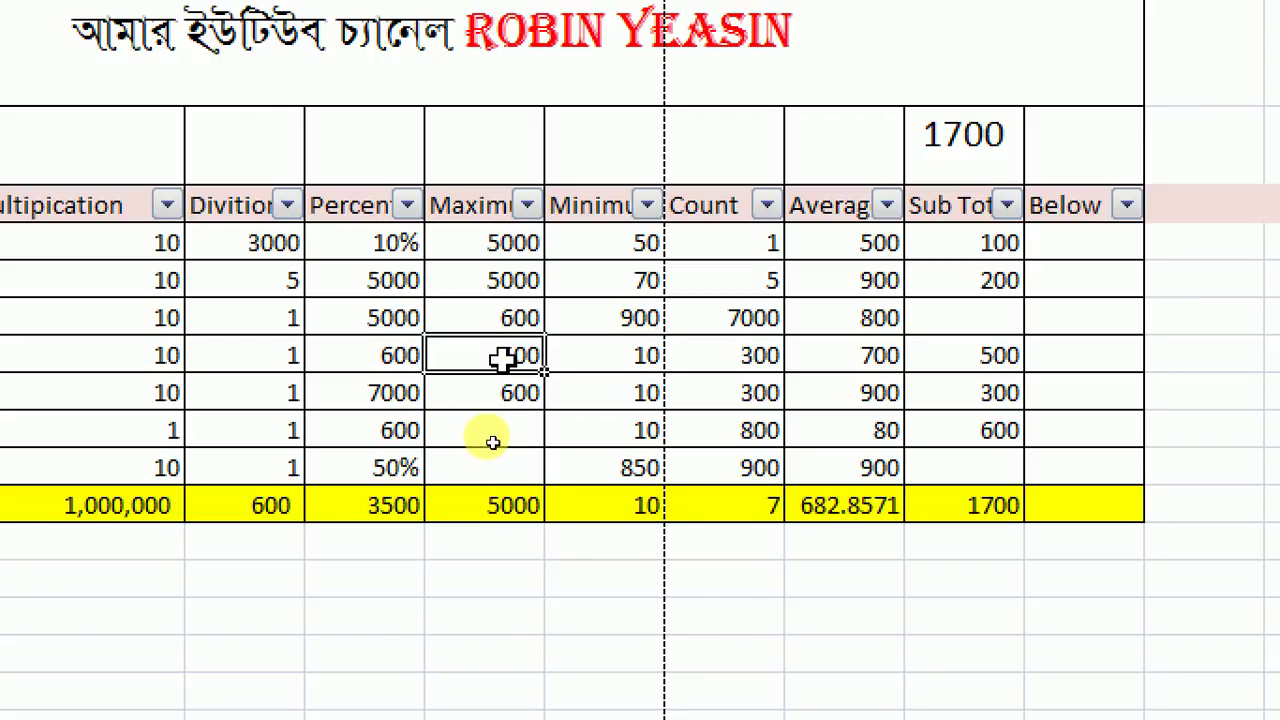
{"action": "scroll", "coordinate": [480, 300], "scroll_direction": "up", "scroll_amount": 1}
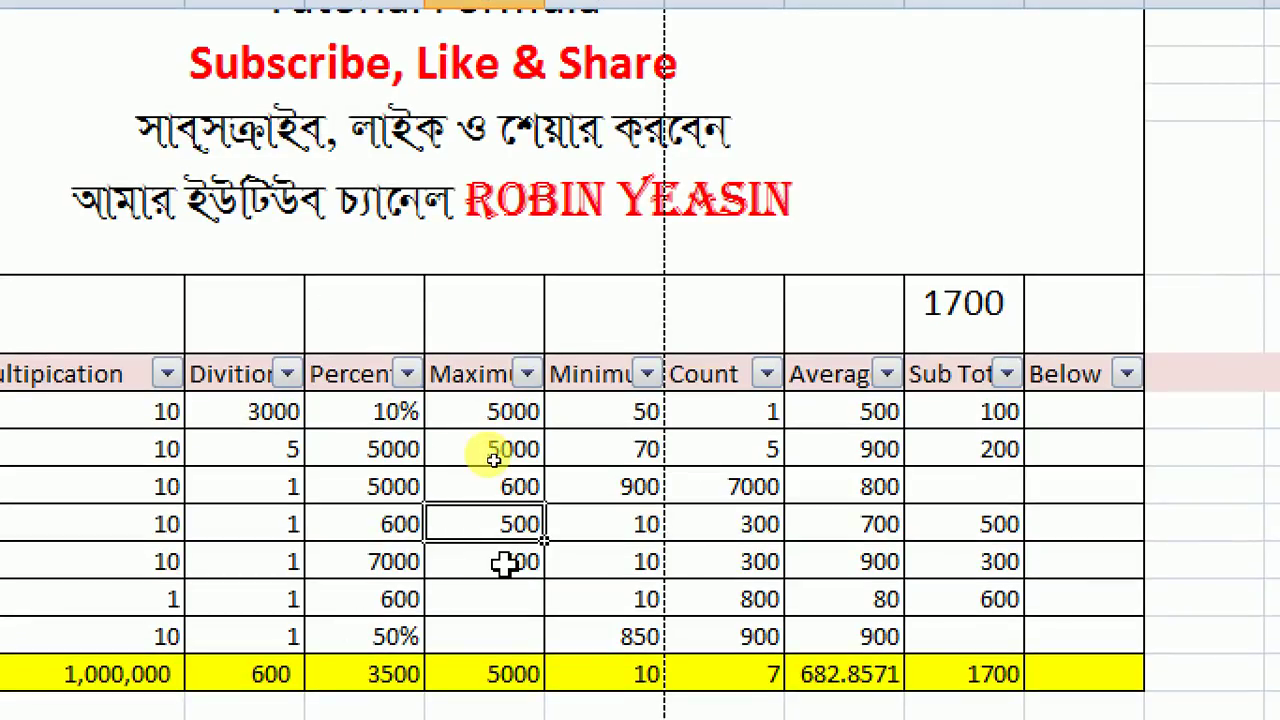
{"action": "left_click", "coordinate": [509, 491]}
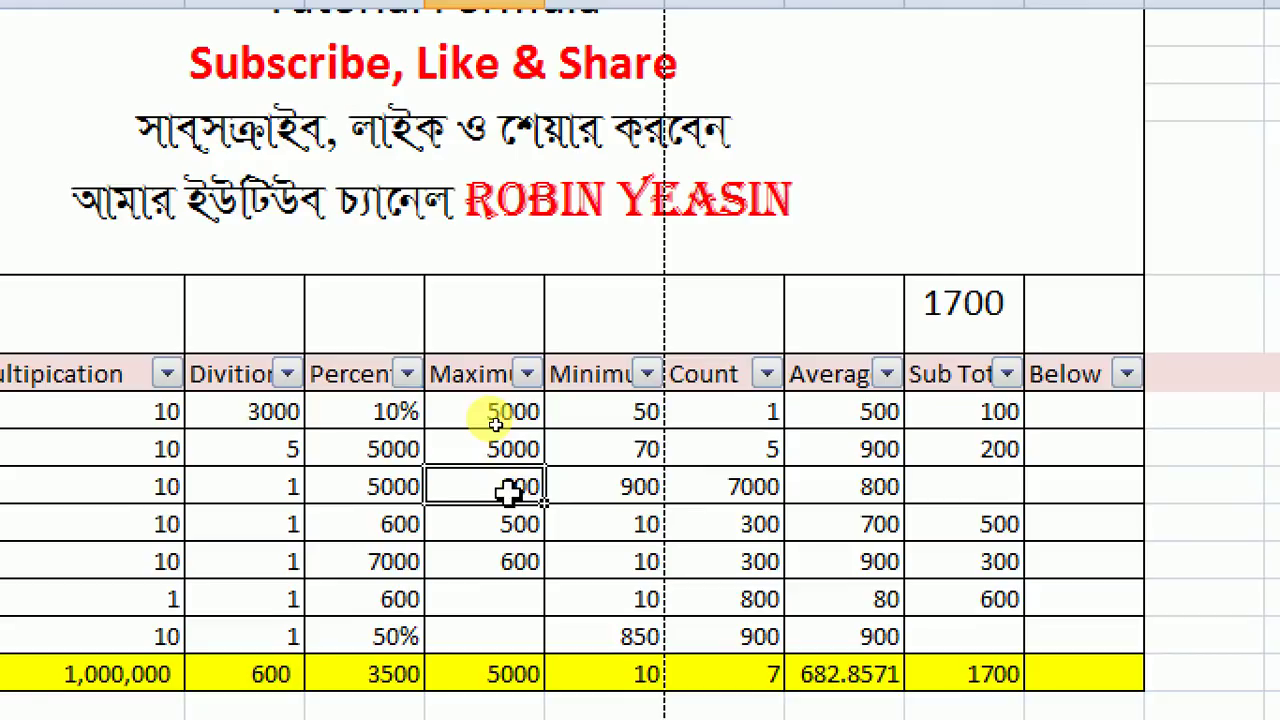
{"action": "key", "text": "Right"}
{"action": "key", "text": "Left"}
{"action": "key", "text": "Down"}
{"action": "key", "text": "Up"}
- Enter 9000, 10000 and 900 into the blank Maximum cells, raising the MAX total to 10000
{"action": "type", "text": "9000"}
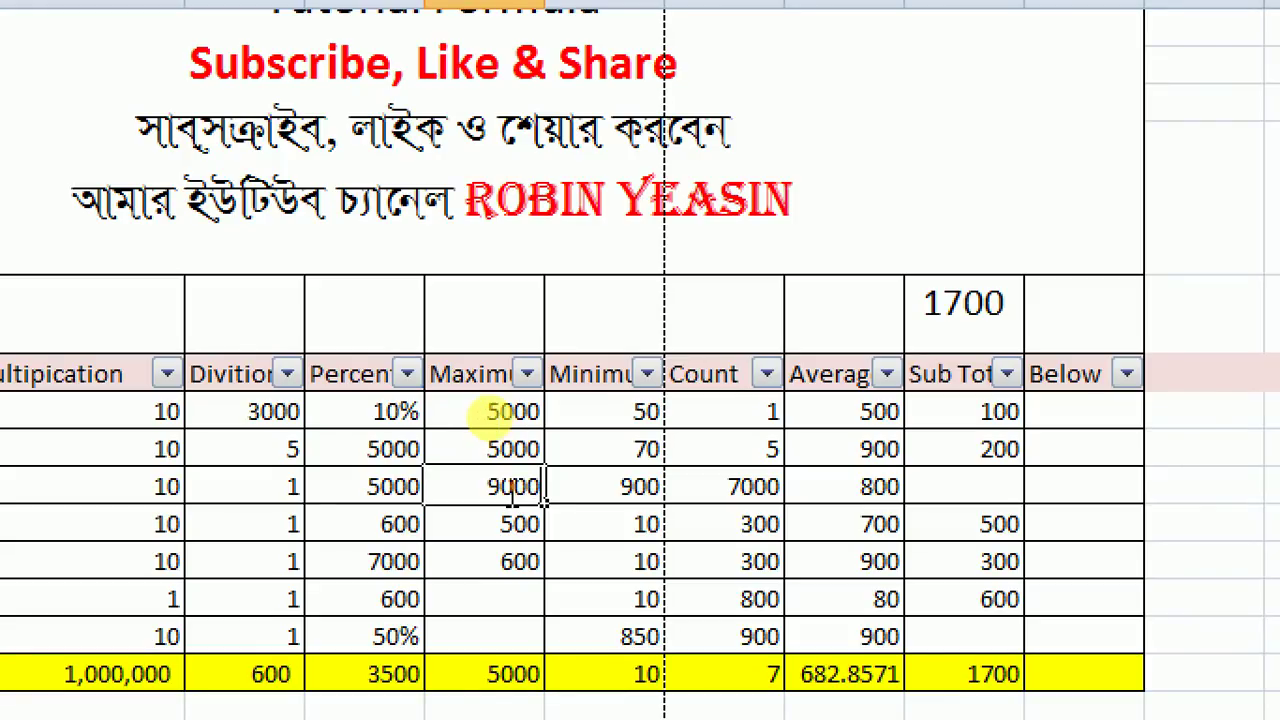
{"action": "key", "text": "Return"}
{"action": "key", "text": "Down"}
{"action": "key", "text": "Down"}
{"action": "key", "text": "Down"}
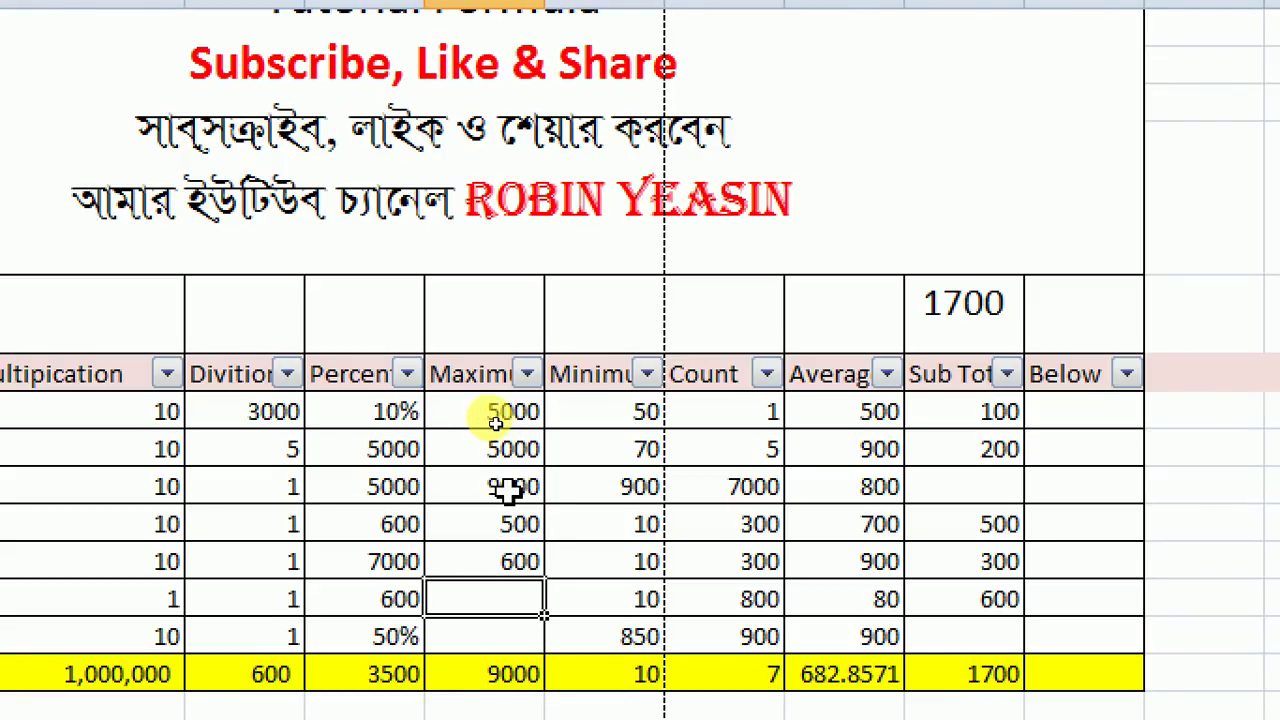
{"action": "type", "text": "10000"}
{"action": "key", "text": "Tab"}
{"action": "key", "text": "Left"}
{"action": "key", "text": "Down"}
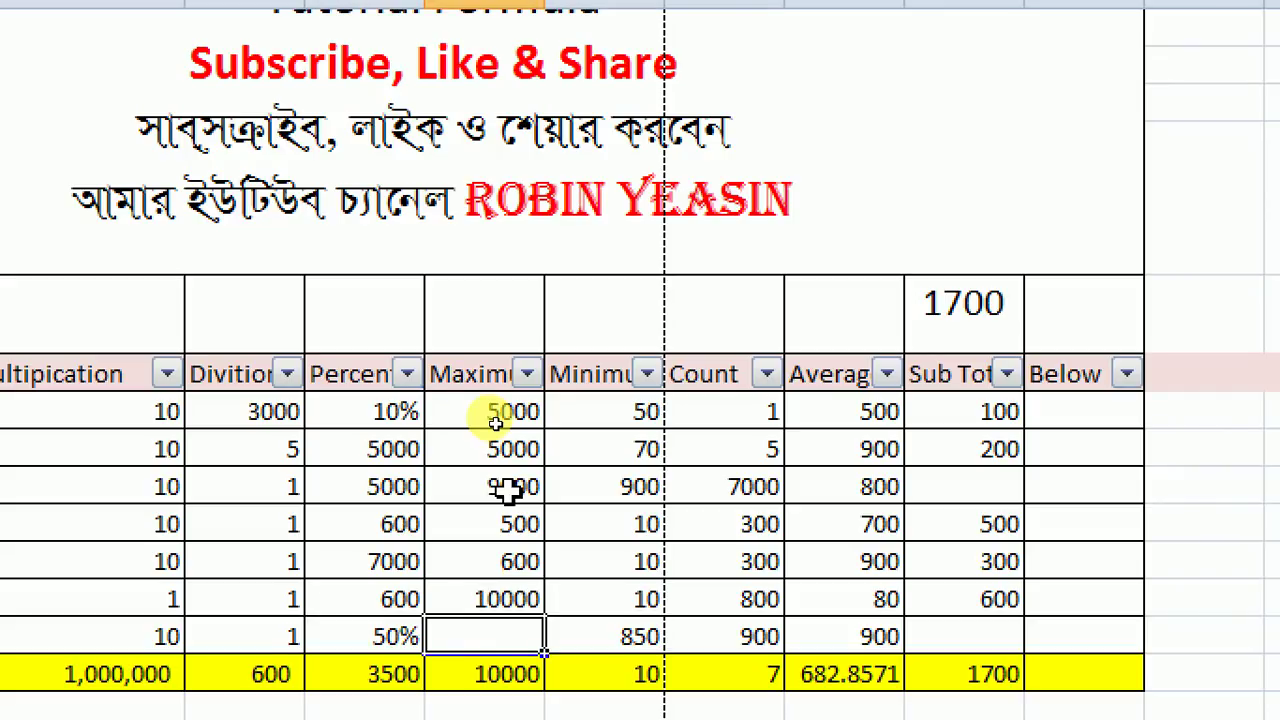
{"action": "type", "text": "900"}
{"action": "key", "text": "Tab"}
{"action": "key", "text": "Left"}
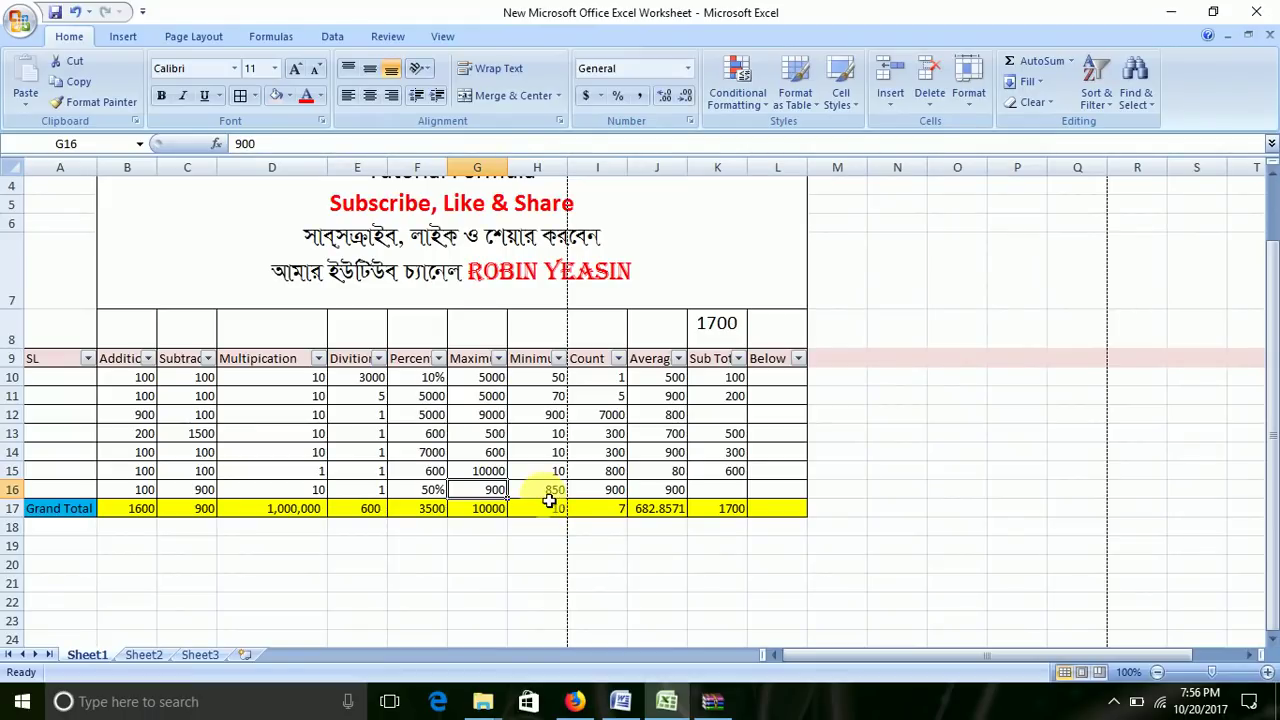
{"action": "left_click", "coordinate": [541, 516]}
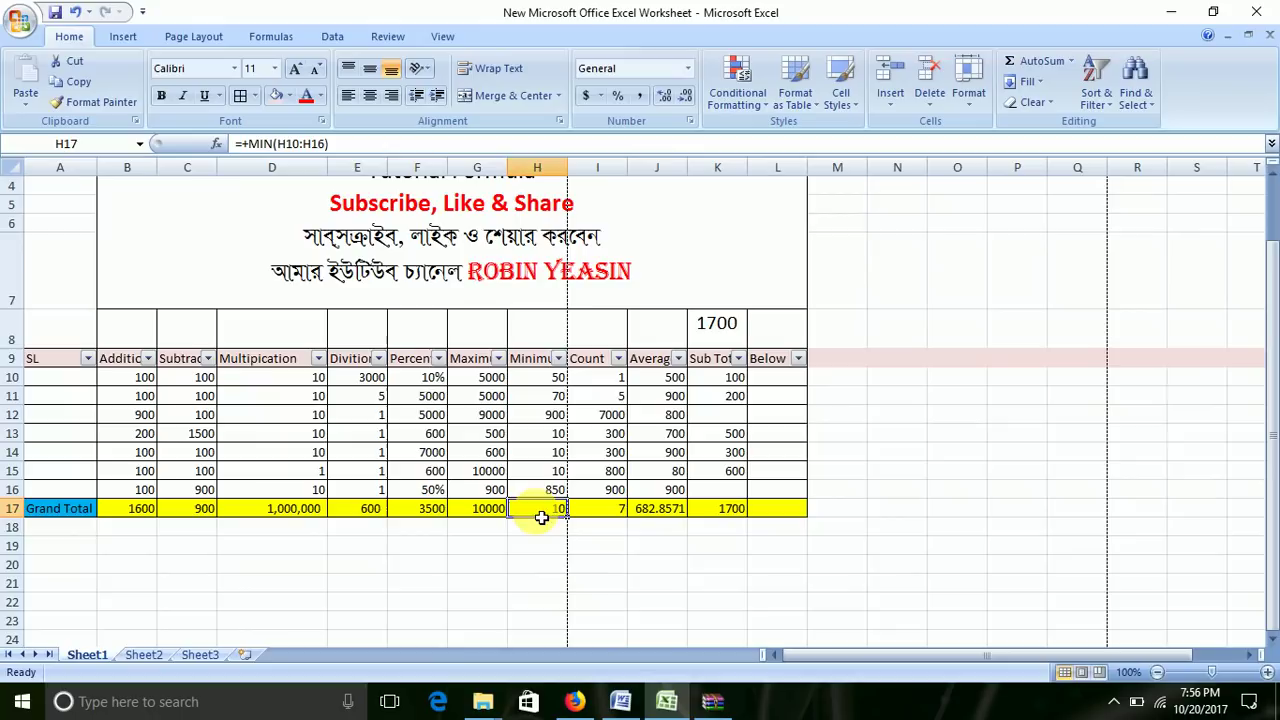
- Review the Minimum values, then delete the old MIN formula from the Minimum grand total H17
{"action": "left_click", "coordinate": [543, 470]}
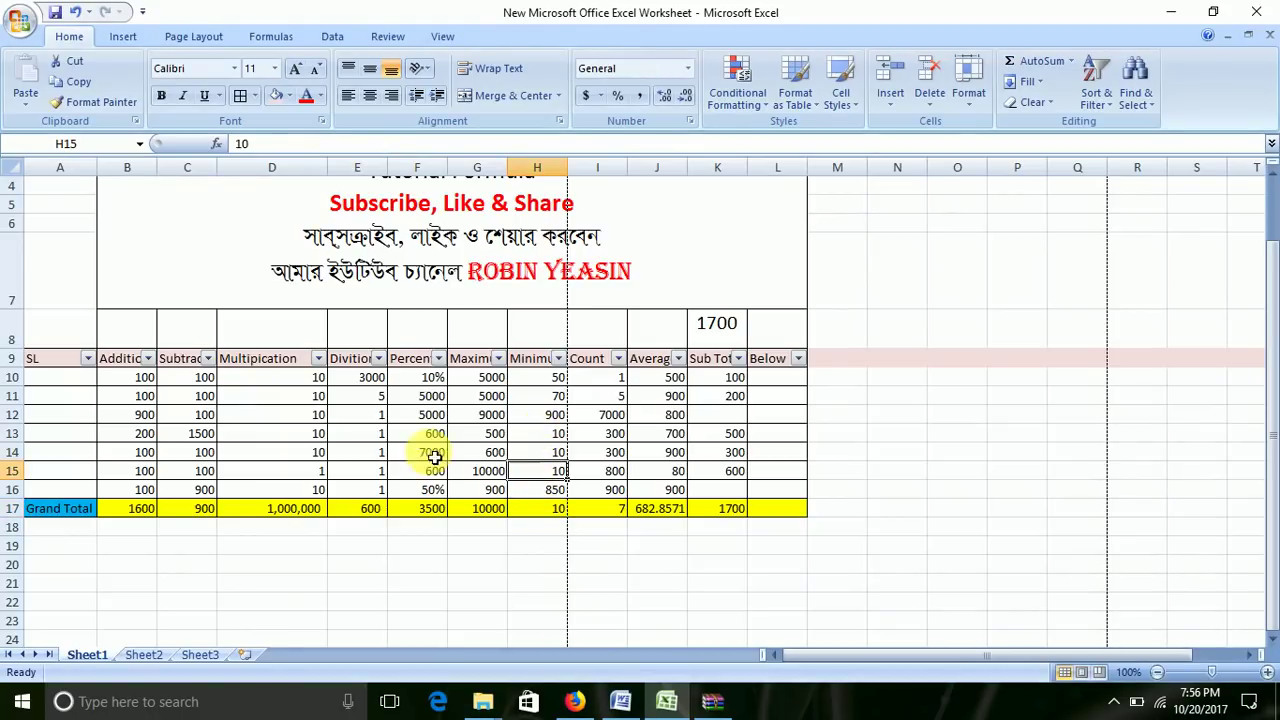
{"action": "left_click", "coordinate": [556, 376]}
{"action": "left_click", "coordinate": [540, 512]}
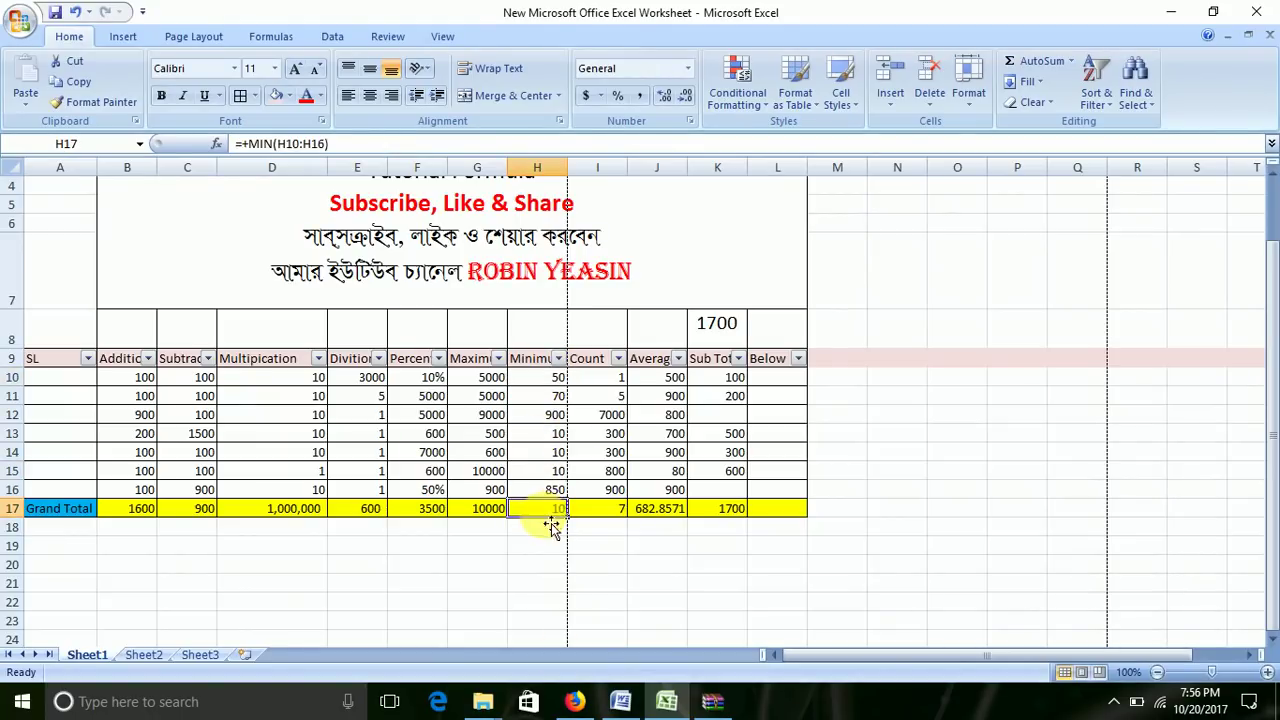
{"action": "key", "text": "BackSpace"}
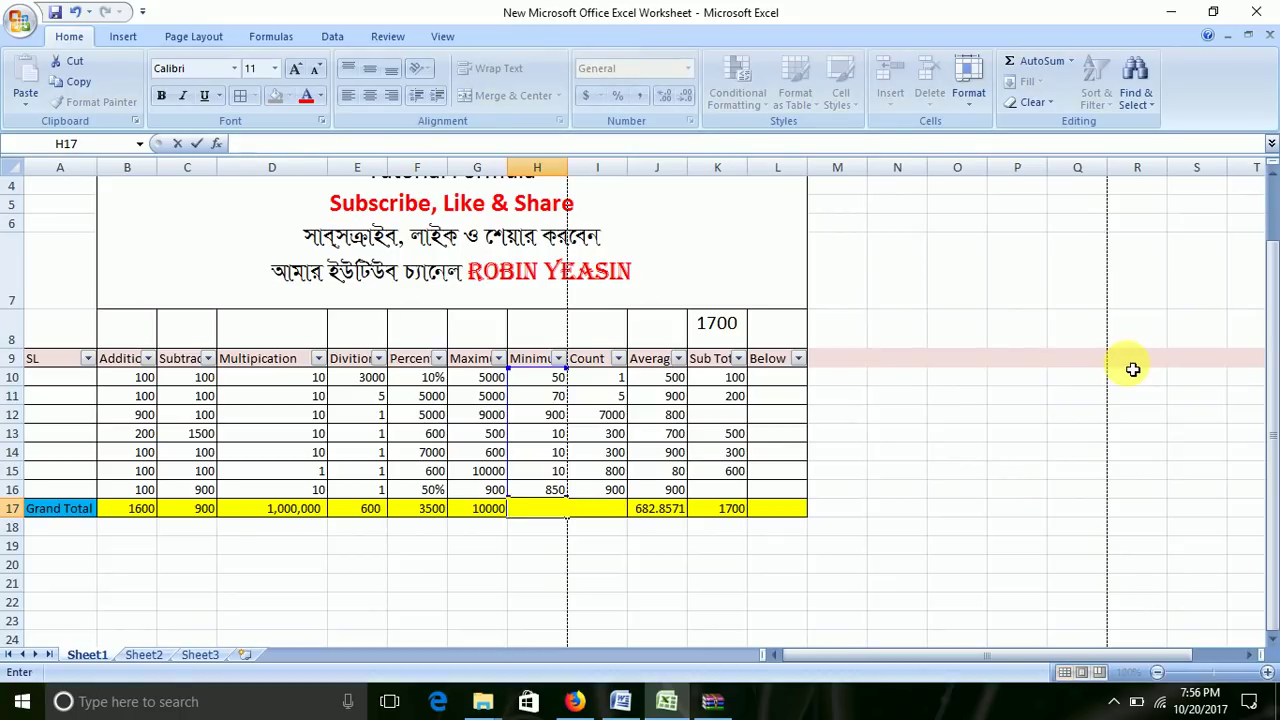
{"action": "type", "text": "1"}
{"action": "key", "text": "Escape"}
{"action": "left_click", "coordinate": [675, 582]}
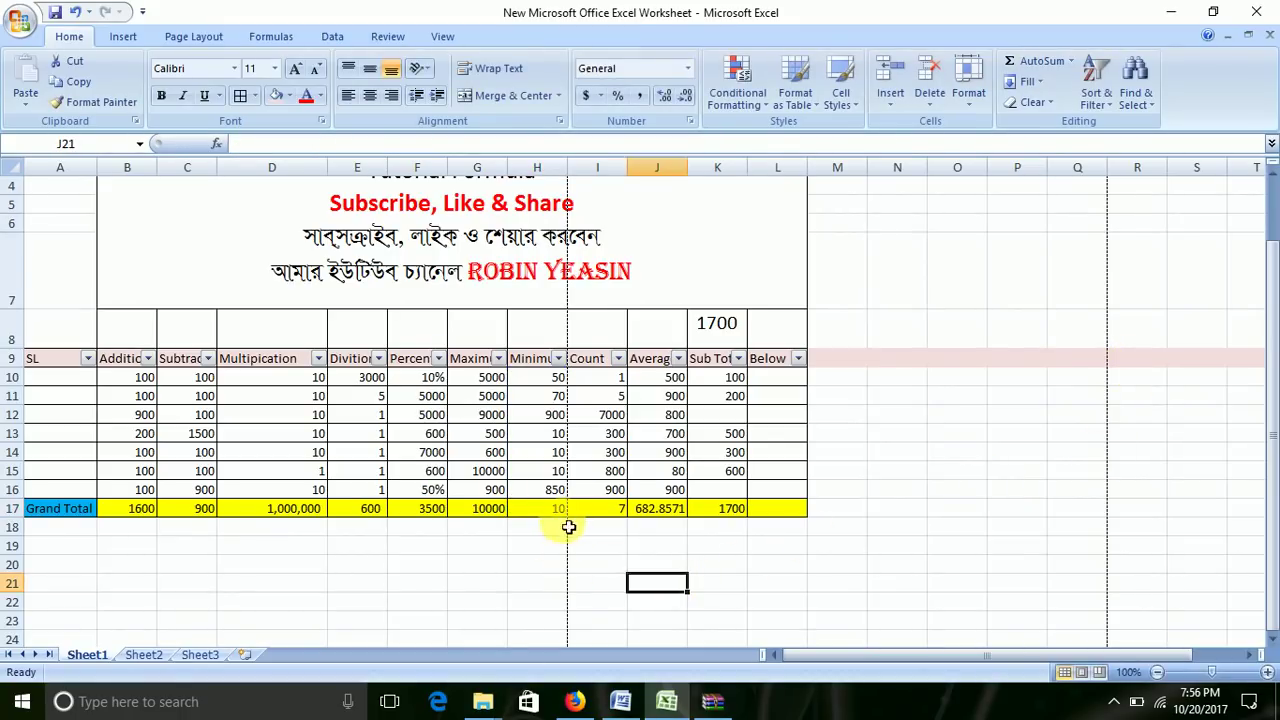
{"action": "left_click", "coordinate": [518, 509]}
{"action": "key", "text": "Delete"}
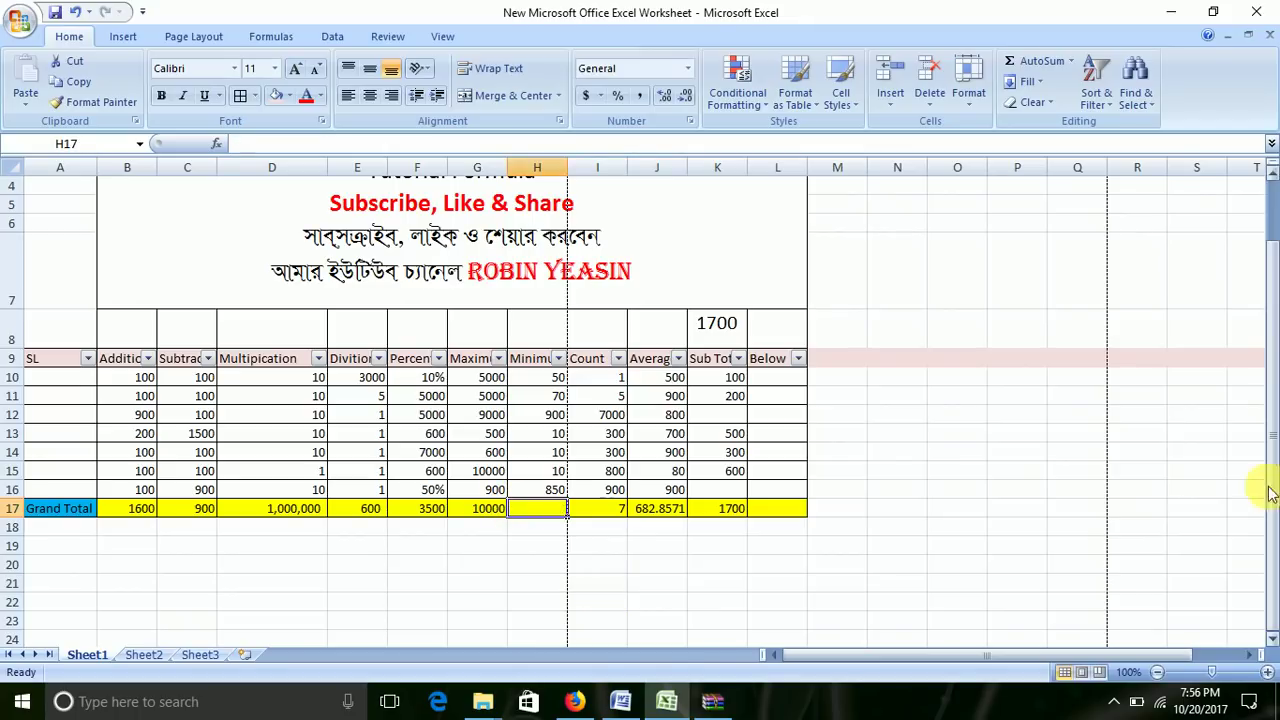
- Enter =+MIN(H10:H16) in the empty Minimum grand total cell
{"action": "left_click", "coordinate": [561, 566]}
{"action": "left_click", "coordinate": [545, 510]}
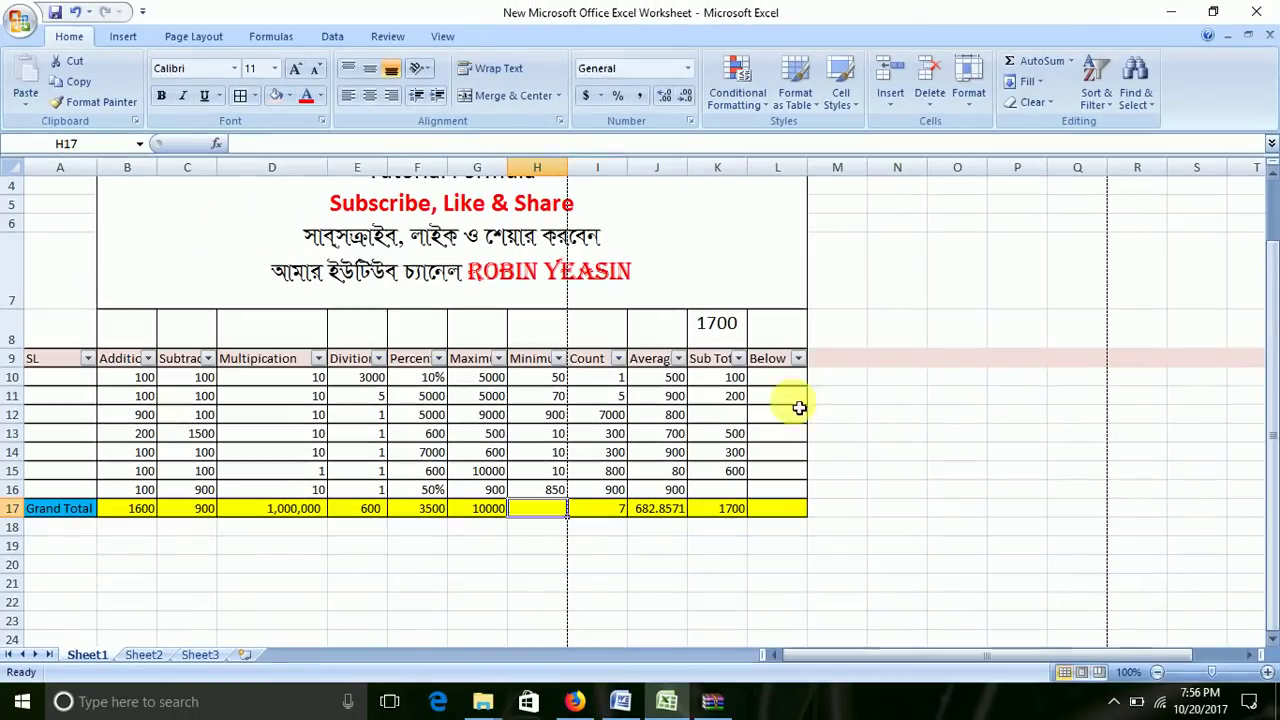
{"action": "left_click", "coordinate": [503, 564]}
{"action": "left_click", "coordinate": [543, 509]}
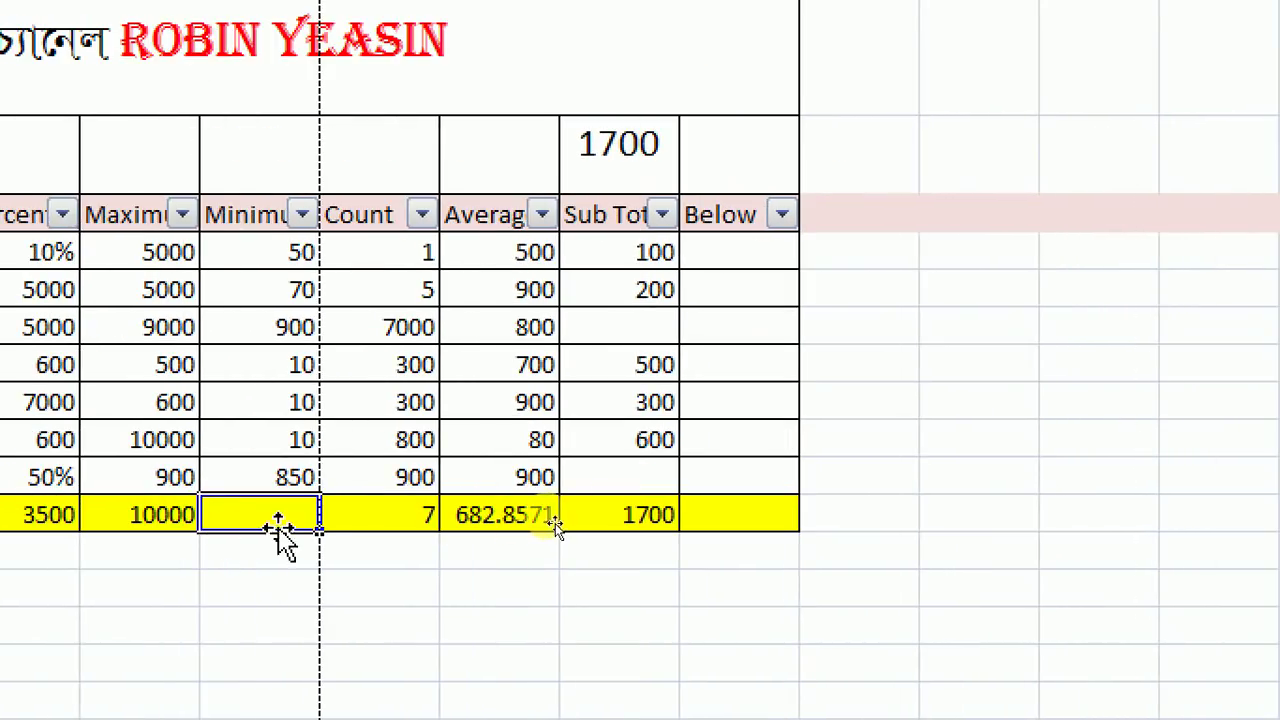
{"action": "type", "text": "+"}
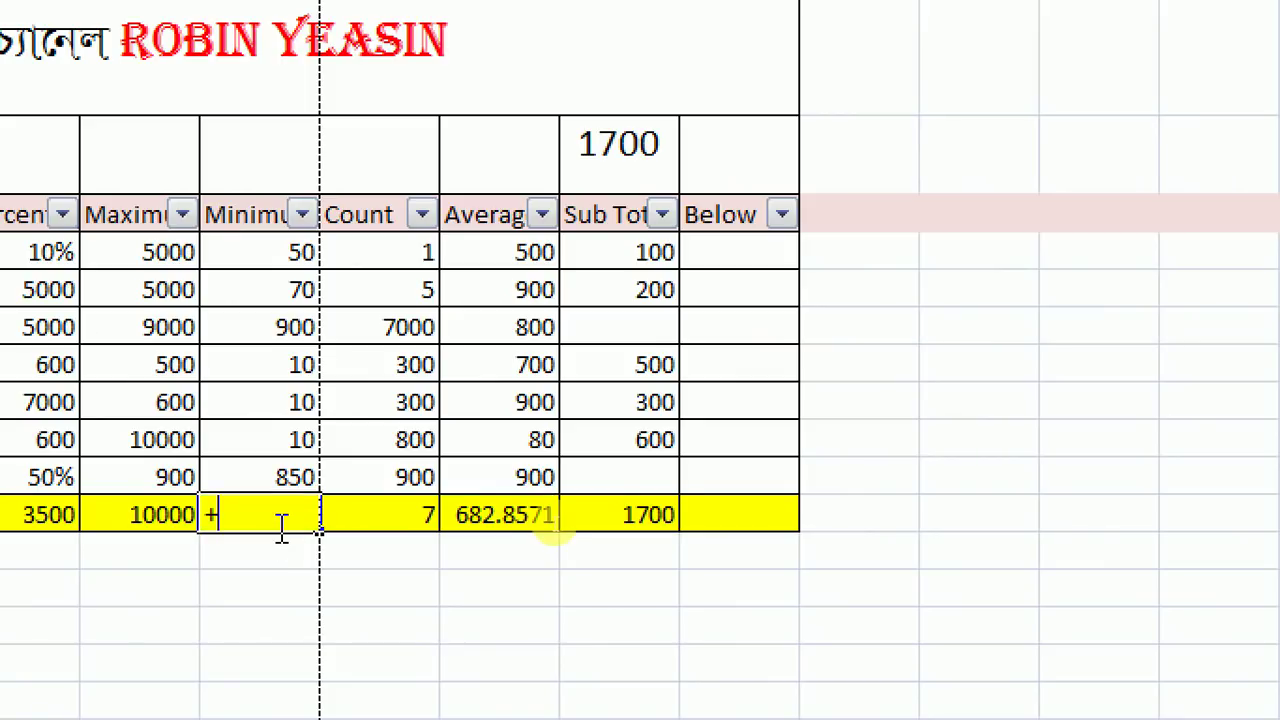
{"action": "type", "text": "MIN"}
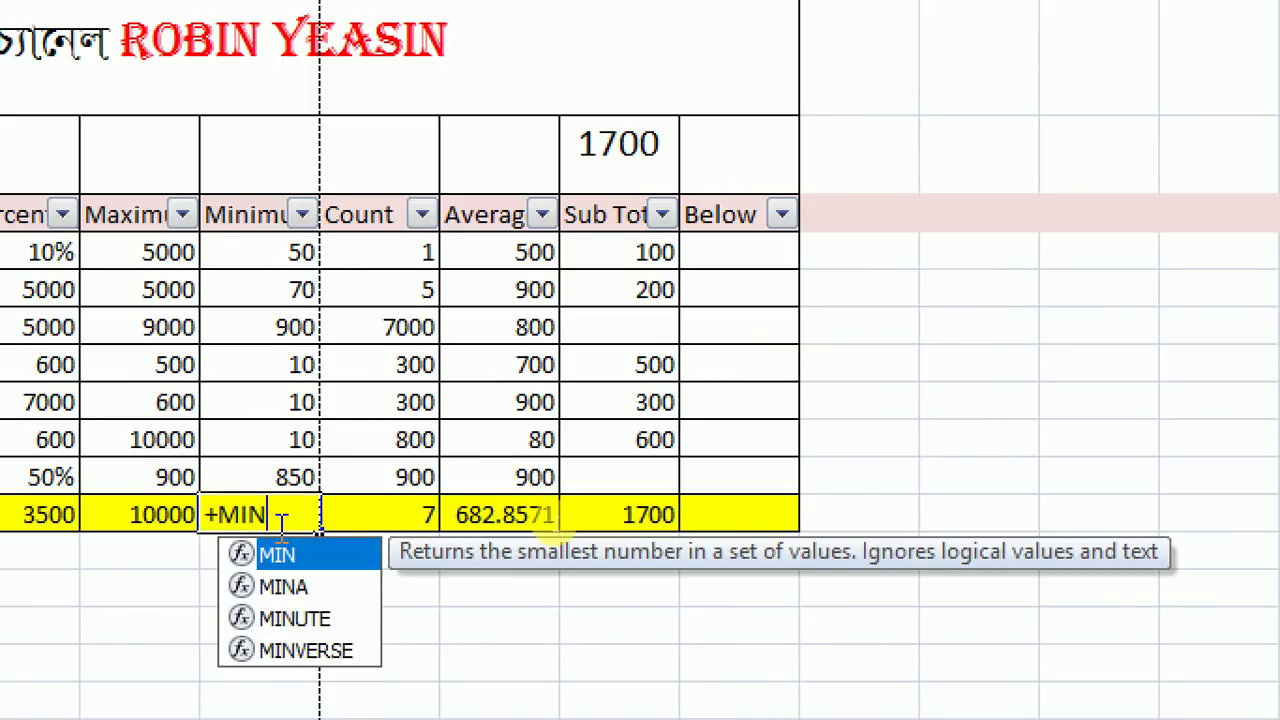
{"action": "type", "text": "("}
{"action": "left_click", "coordinate": [253, 243]}
{"action": "type", "text": ":"}
{"action": "left_click", "coordinate": [253, 243]}
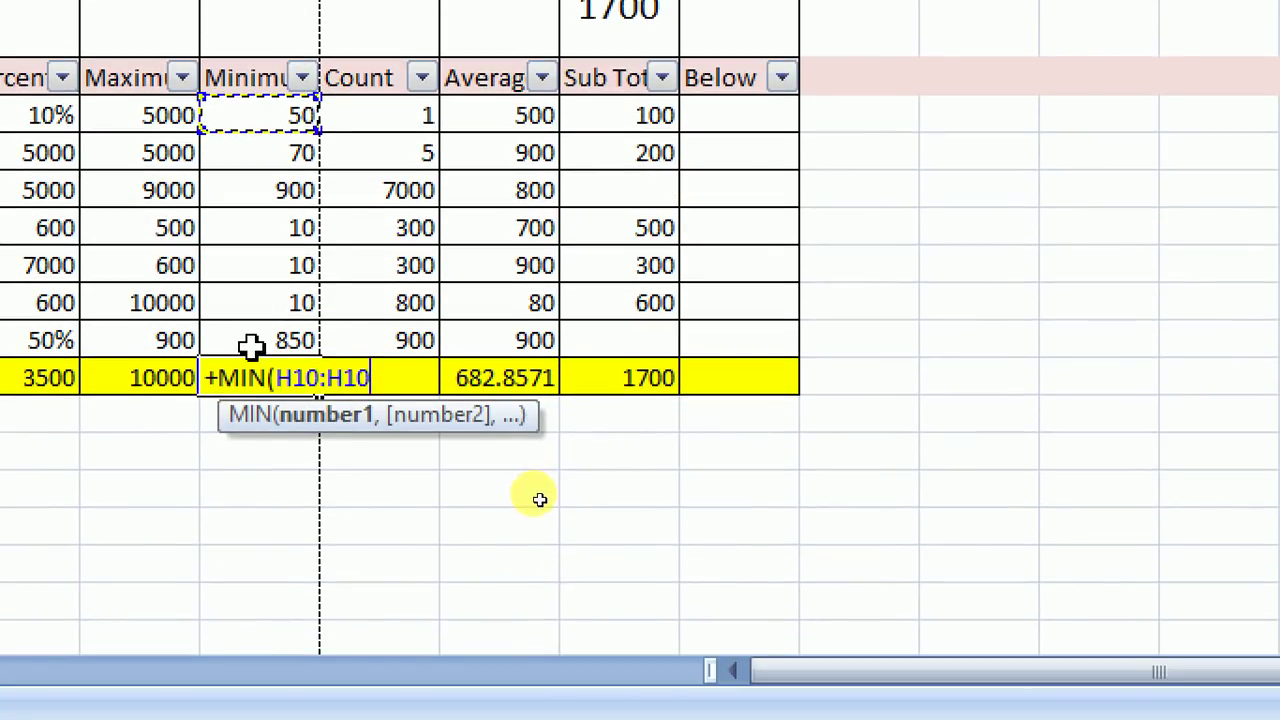
{"action": "left_click", "coordinate": [250, 482]}
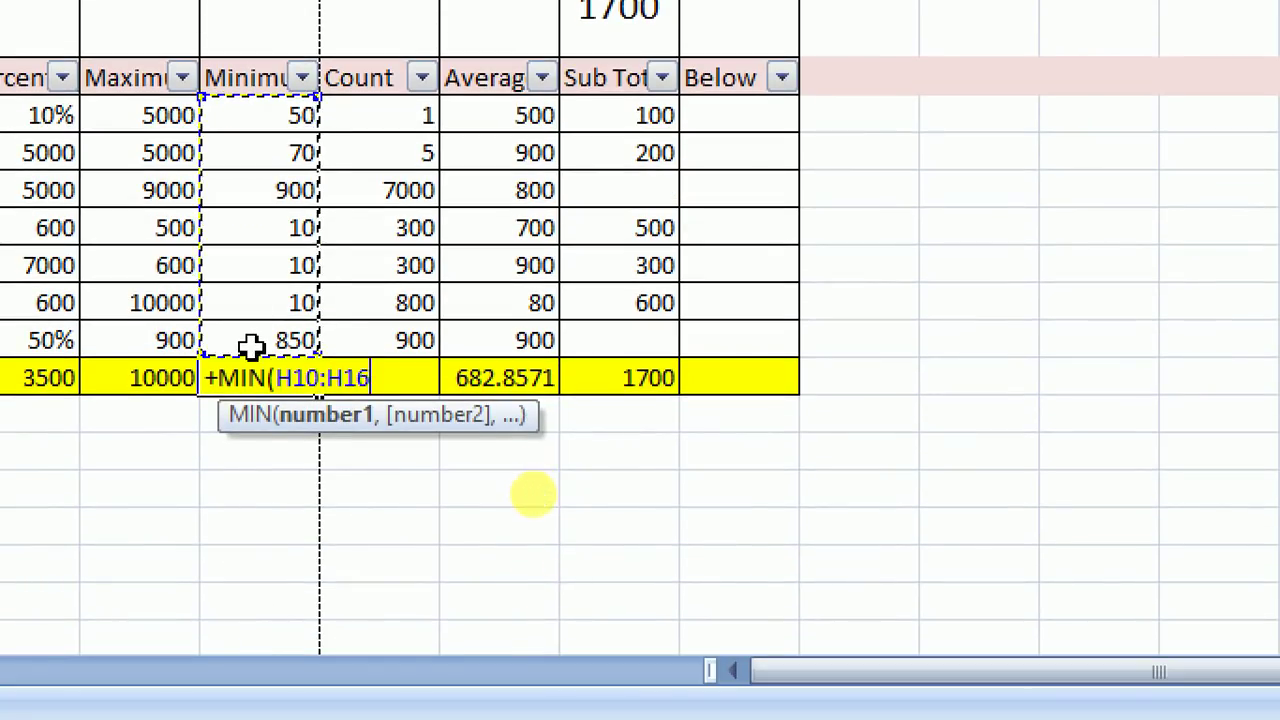
{"action": "type", "text": ")"}
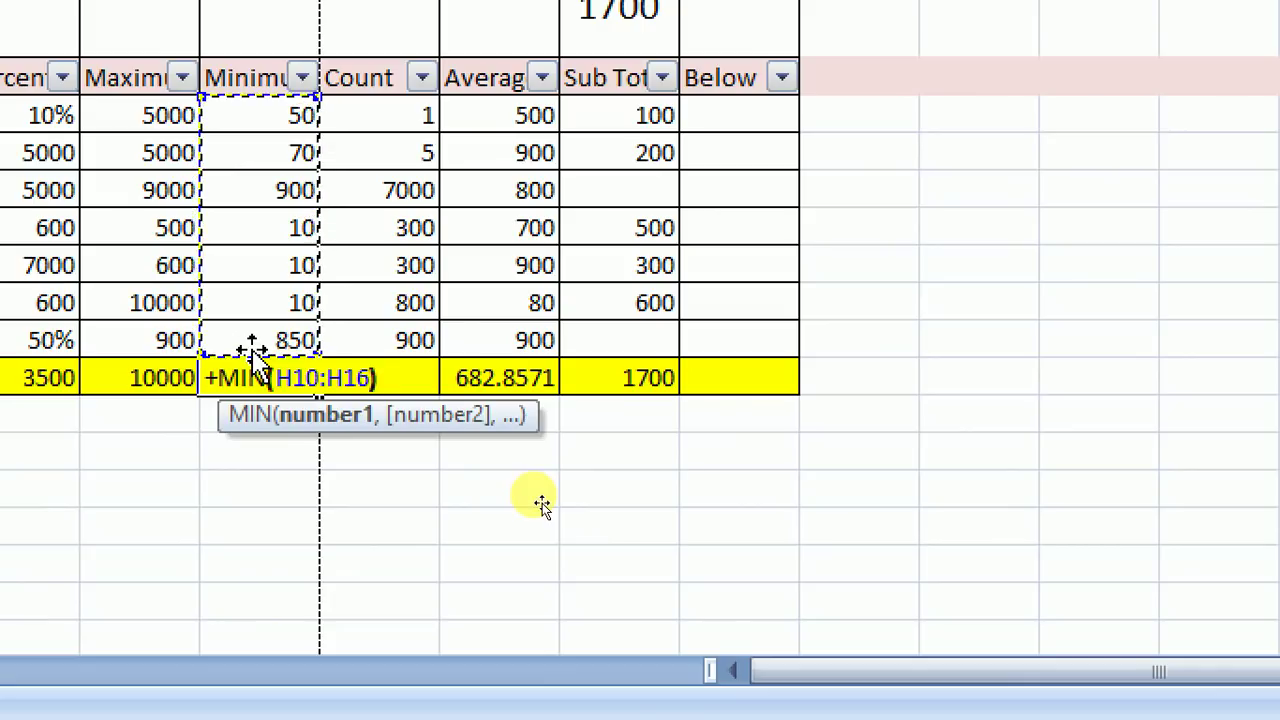
{"action": "key", "text": "Return"}
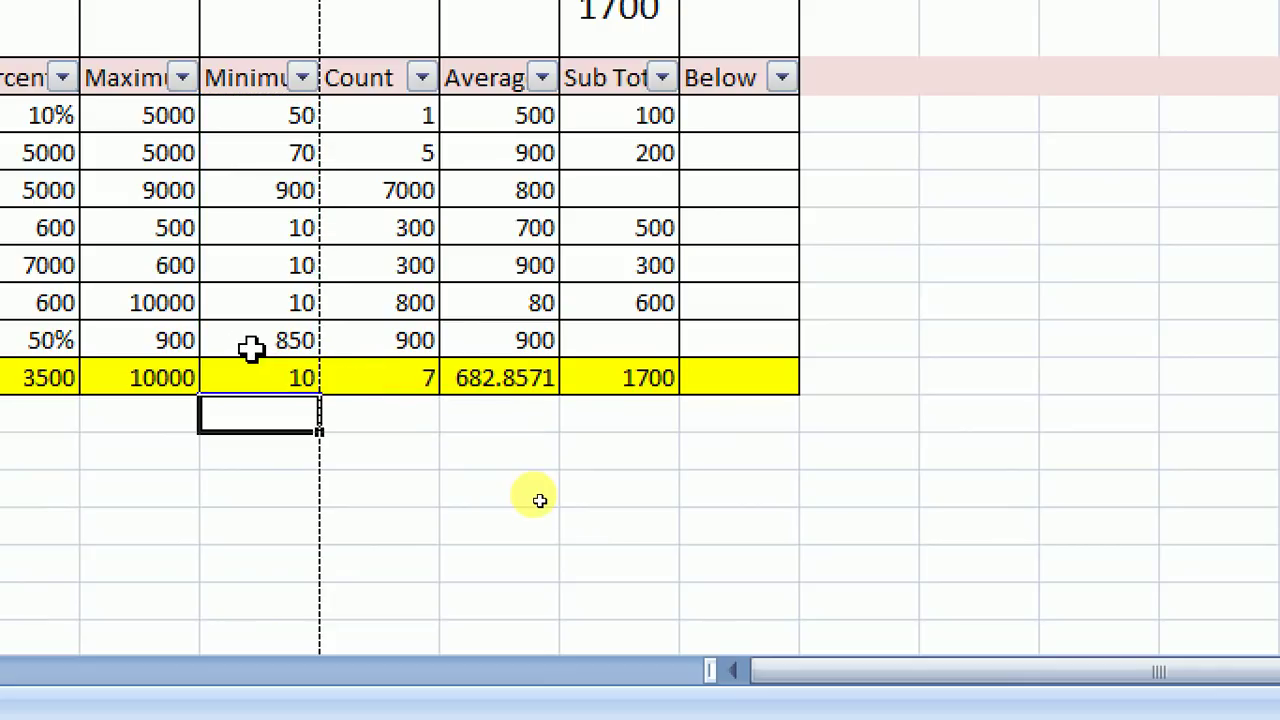
- Change a Minimum value of 10 to 5 to test the total
{"action": "left_click_drag", "start_coordinate": [250, 347], "coordinate": [257, 378]}
{"action": "left_click", "coordinate": [258, 384]}
{"action": "left_click", "coordinate": [283, 299]}
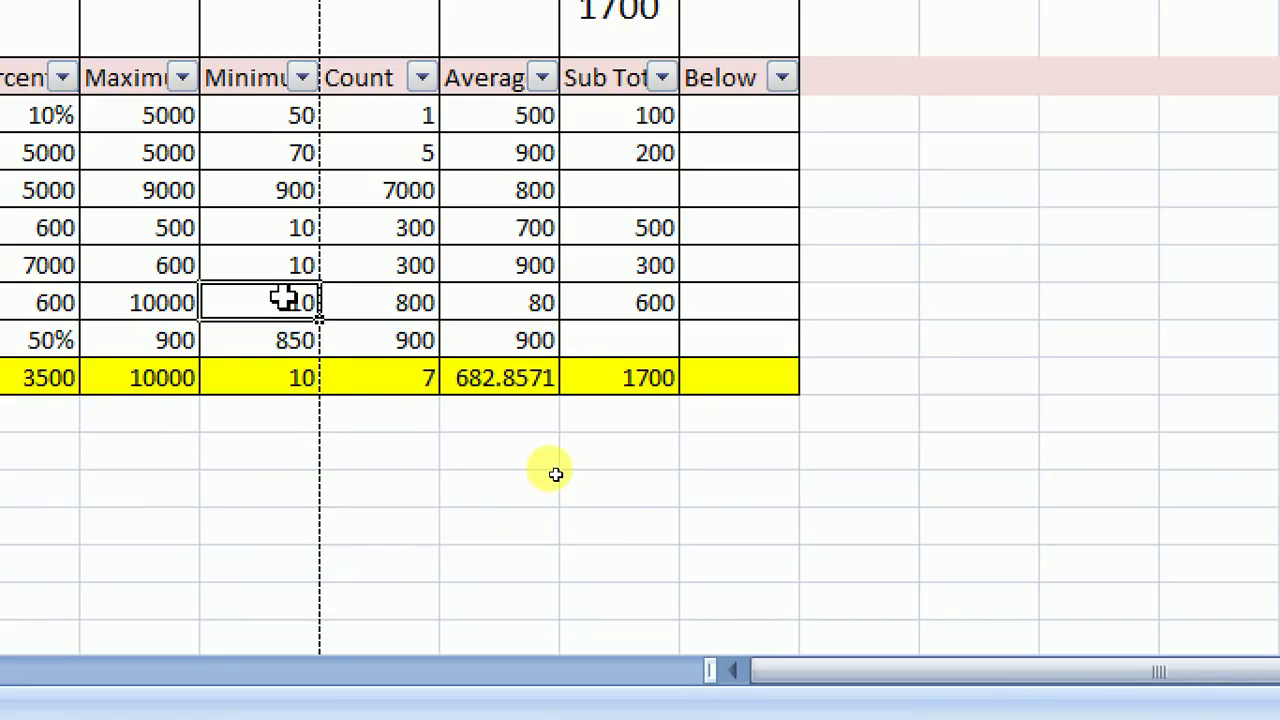
{"action": "type", "text": "5"}
{"action": "key", "text": "ctrl+Return"}
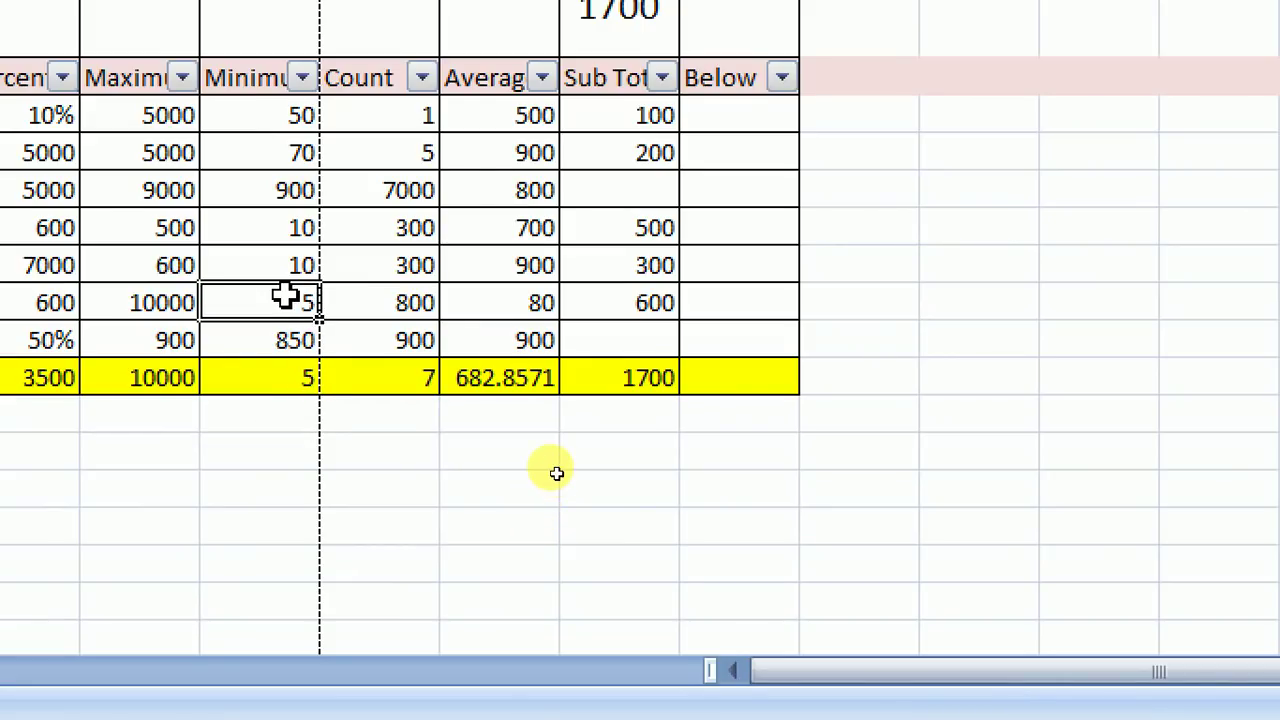
- Overwrite Minimum values with 300 and 500, so the minimum total shows 10
{"action": "key", "text": "Up"}
{"action": "key", "text": "Up"}
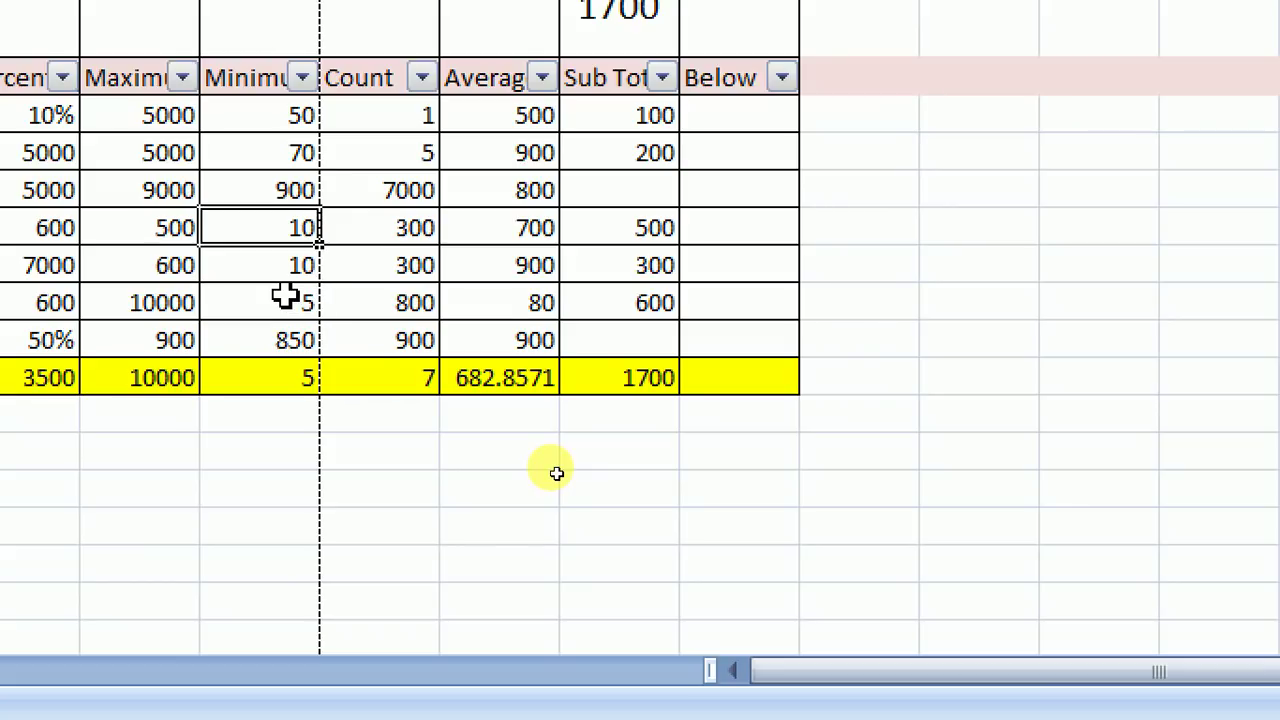
{"action": "type", "text": "3"}
{"action": "key", "text": "ctrl+Return"}
{"action": "type", "text": "300"}
{"action": "key", "text": "Tab"}
{"action": "key", "text": "Return"}
{"action": "left_click", "coordinate": [285, 294]}
{"action": "double_click", "coordinate": [285, 294]}
{"action": "type", "text": "00"}
{"action": "key", "text": "Tab"}
{"action": "left_click", "coordinate": [285, 294]}
{"action": "key", "text": "Up"}
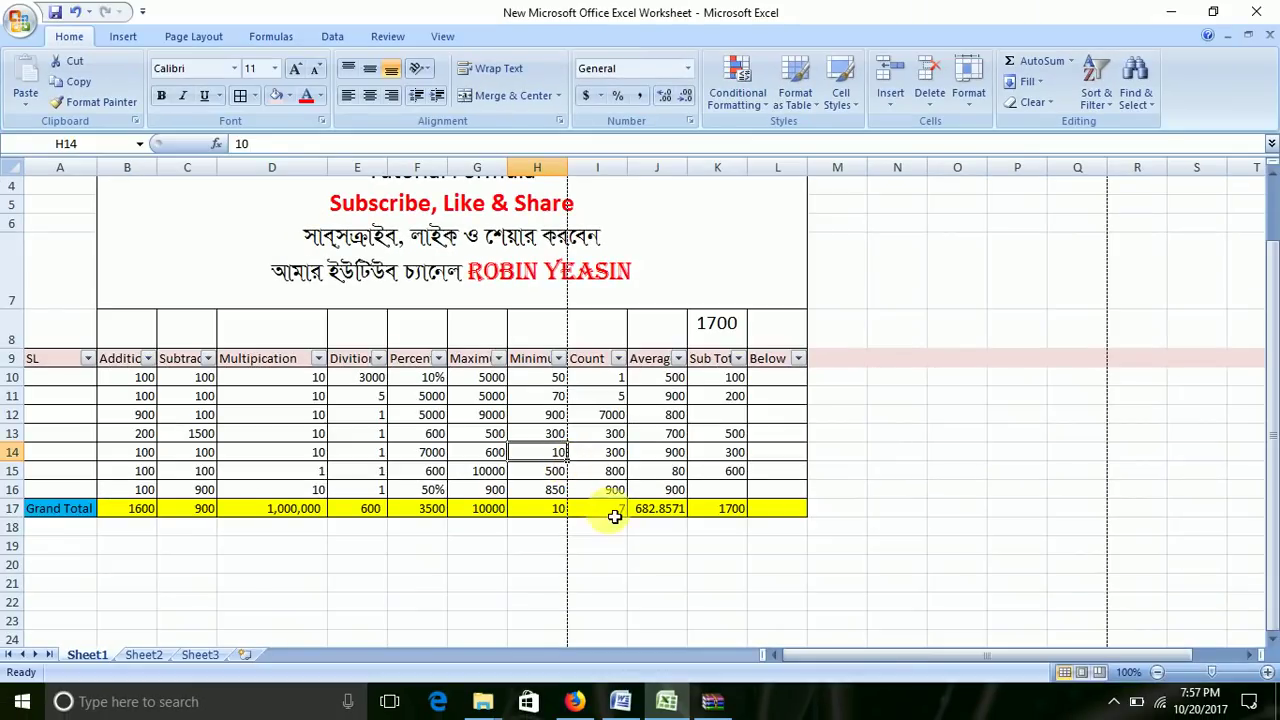
- Inspect the =+COUNT(I10:I16) total and the Count values it covers
{"action": "left_click", "coordinate": [621, 510]}
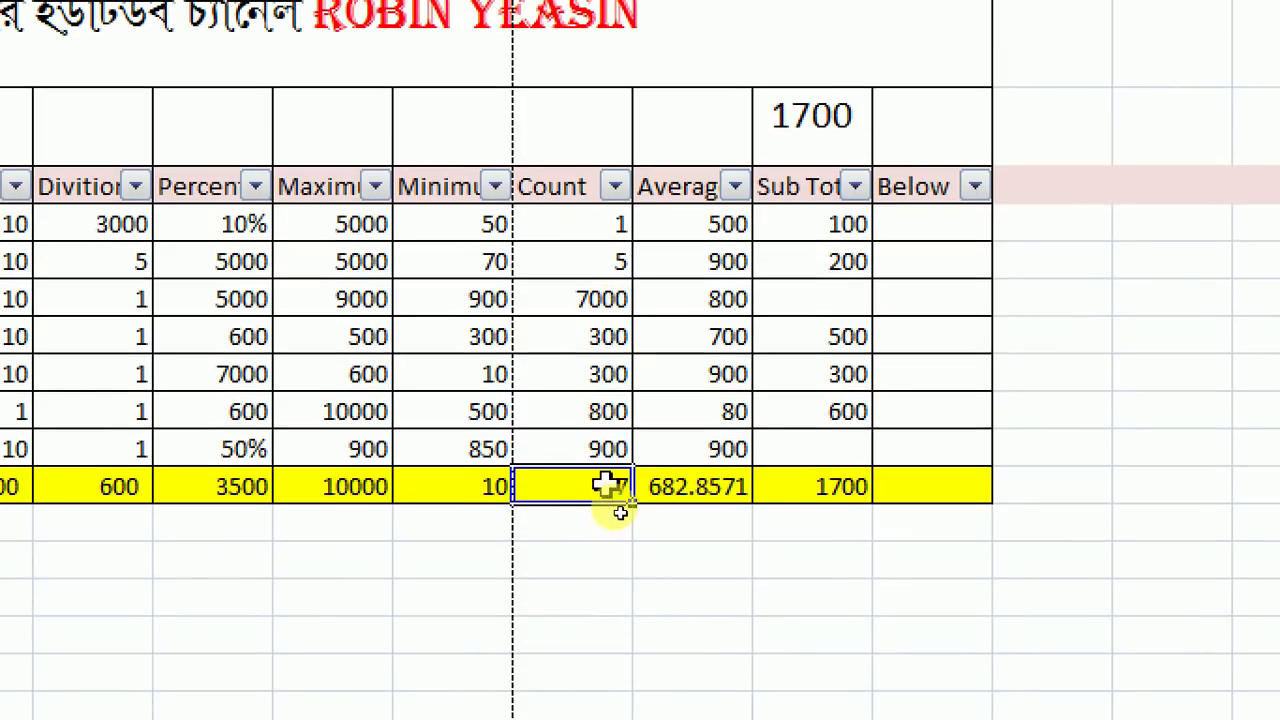
{"action": "left_click", "coordinate": [580, 596]}
{"action": "left_click", "coordinate": [590, 490]}
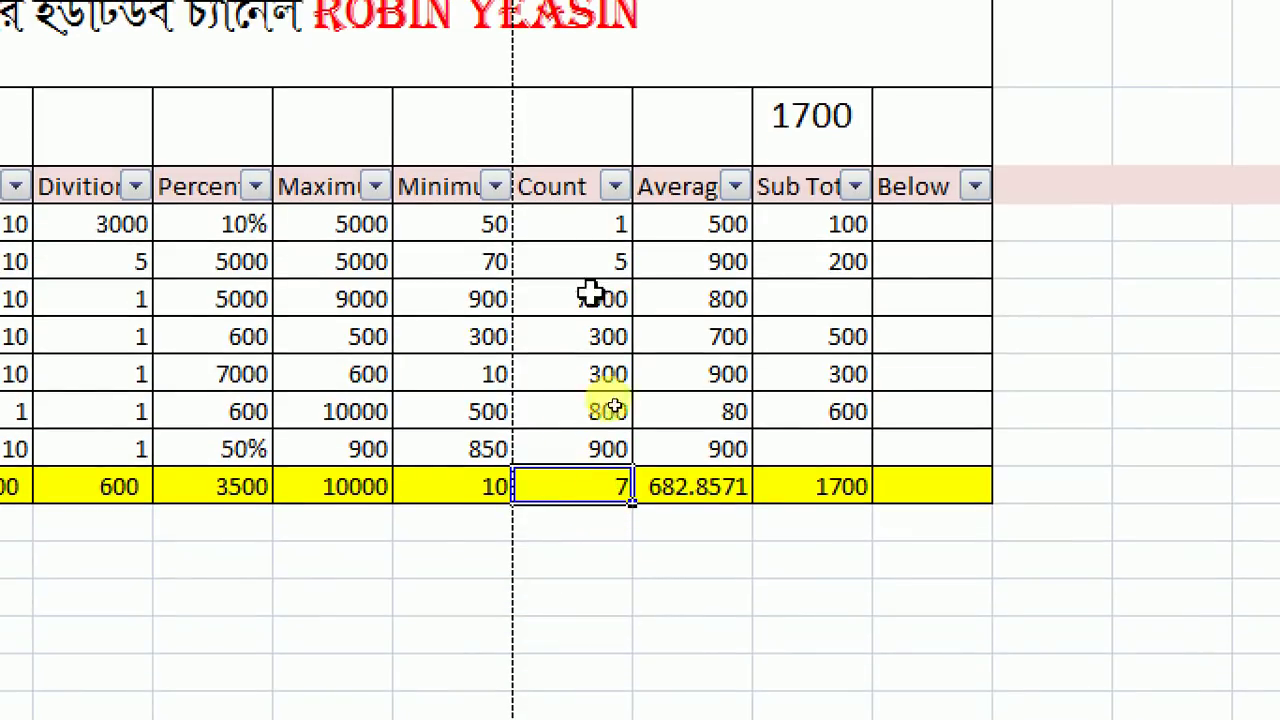
{"action": "left_click", "coordinate": [600, 226]}
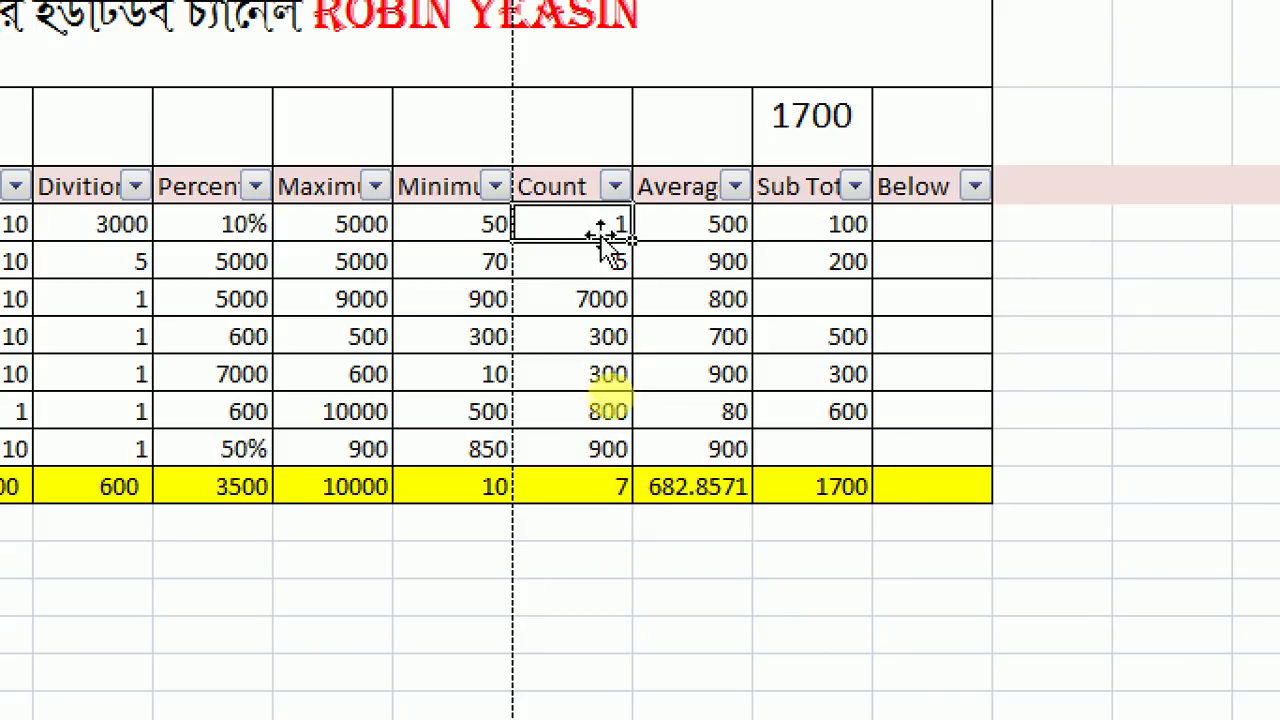
{"action": "left_click", "coordinate": [594, 296]}
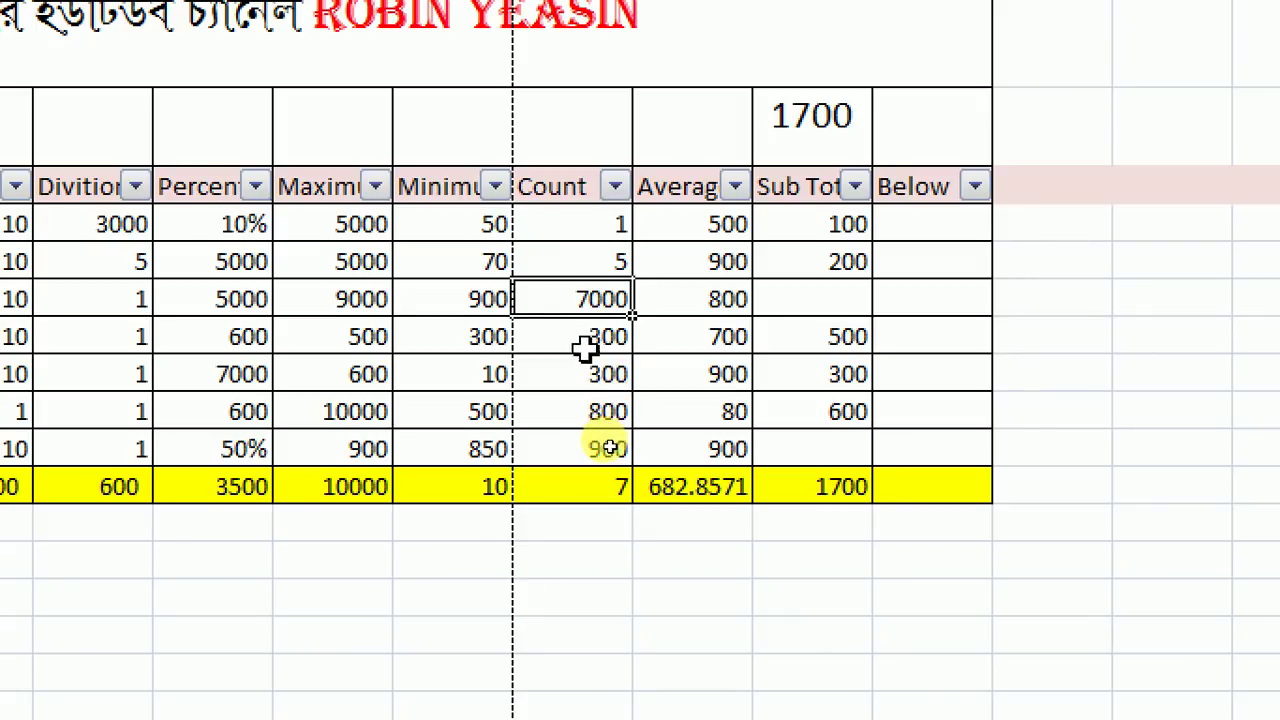
{"action": "left_click", "coordinate": [592, 338]}
{"action": "left_click", "coordinate": [578, 380]}
{"action": "left_click", "coordinate": [575, 448]}
{"action": "left_click", "coordinate": [586, 410]}
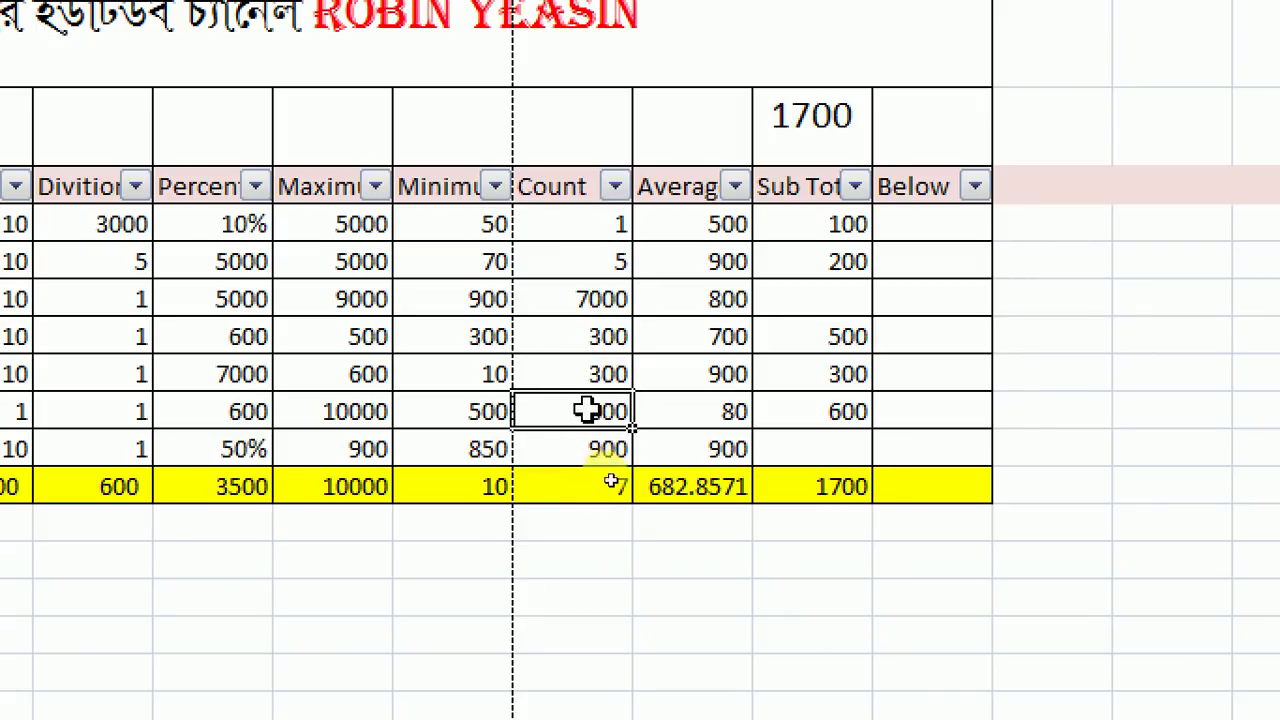
{"action": "left_click", "coordinate": [583, 490]}
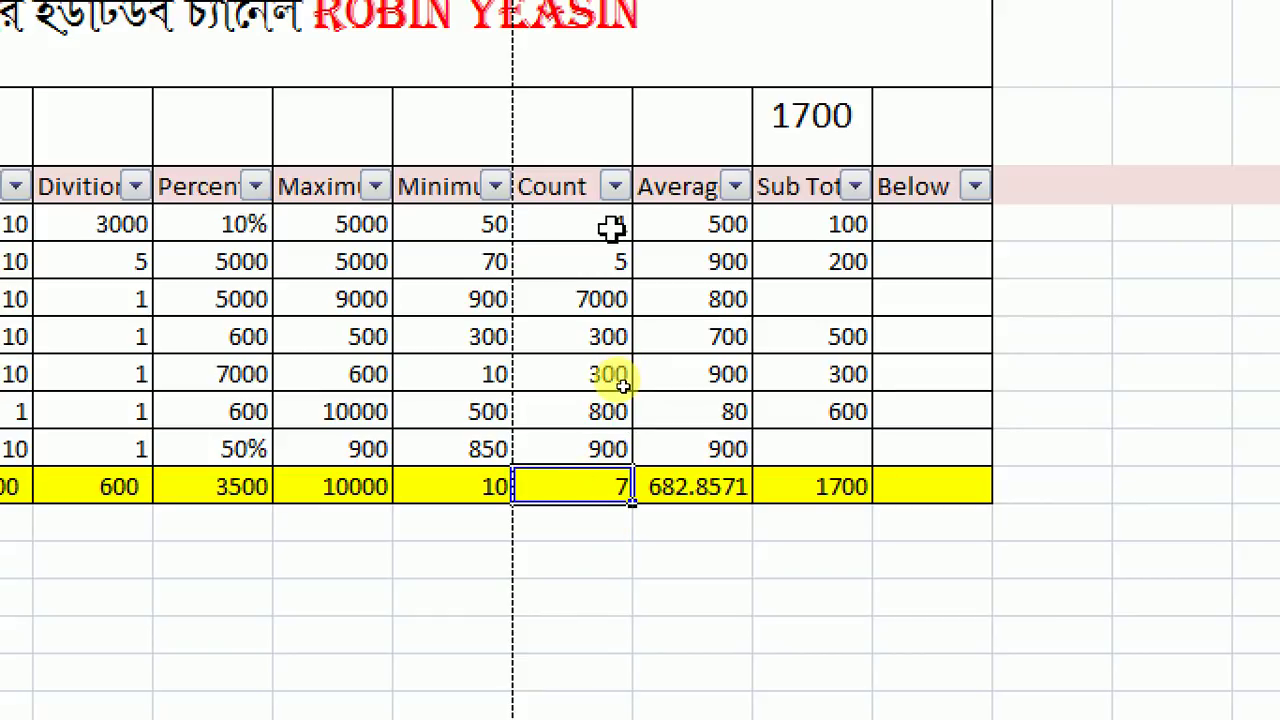
- Show the COUNT formula's range, then delete the 800 entry from the Count column
{"action": "double_click", "coordinate": [553, 494]}
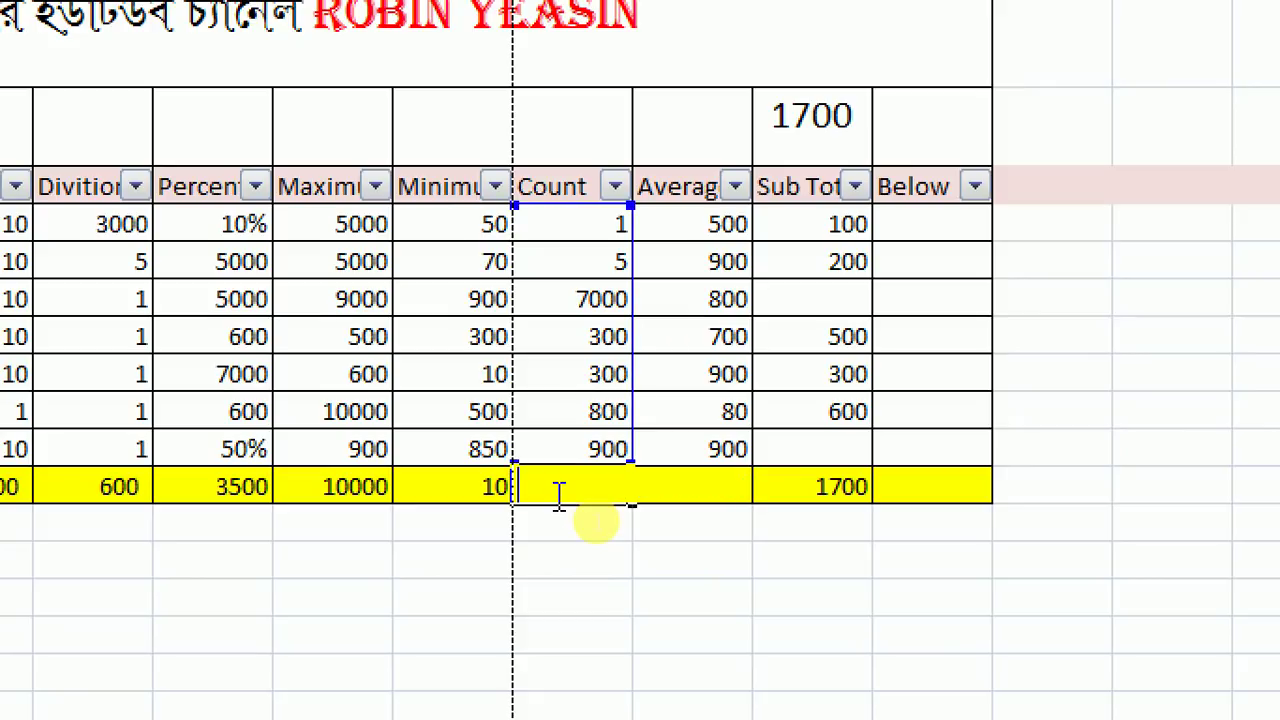
{"action": "left_click", "coordinate": [585, 416]}
{"action": "key", "text": "Delete"}
- Enter =+COUNT(I10:I16) in the Count grand total, which shows 6
{"action": "left_click", "coordinate": [566, 484]}
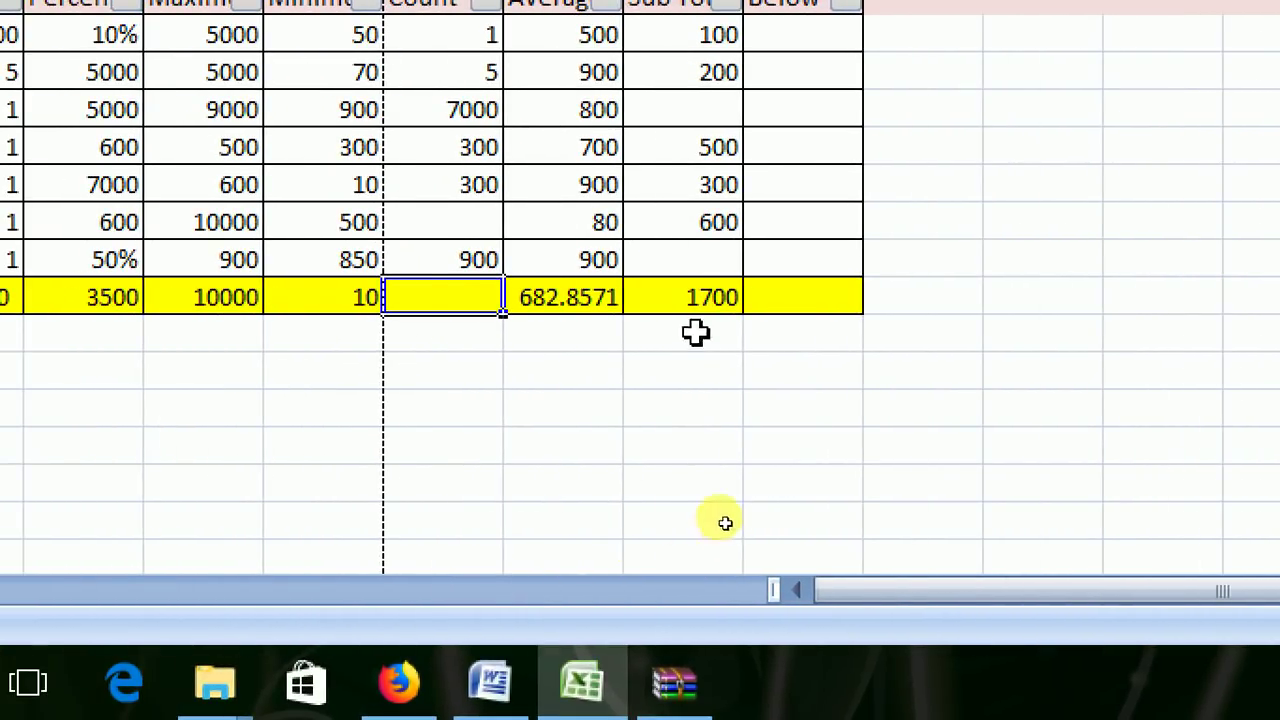
{"action": "type", "text": "+"}
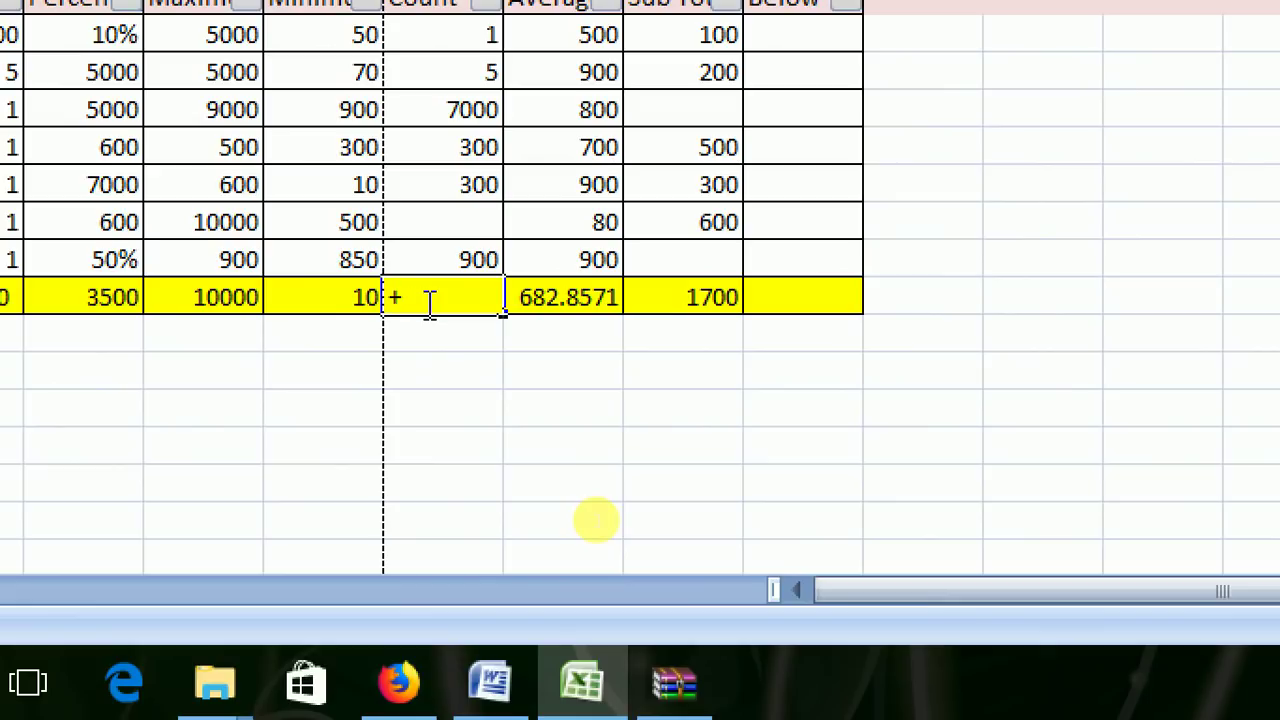
{"action": "type", "text": "COU"}
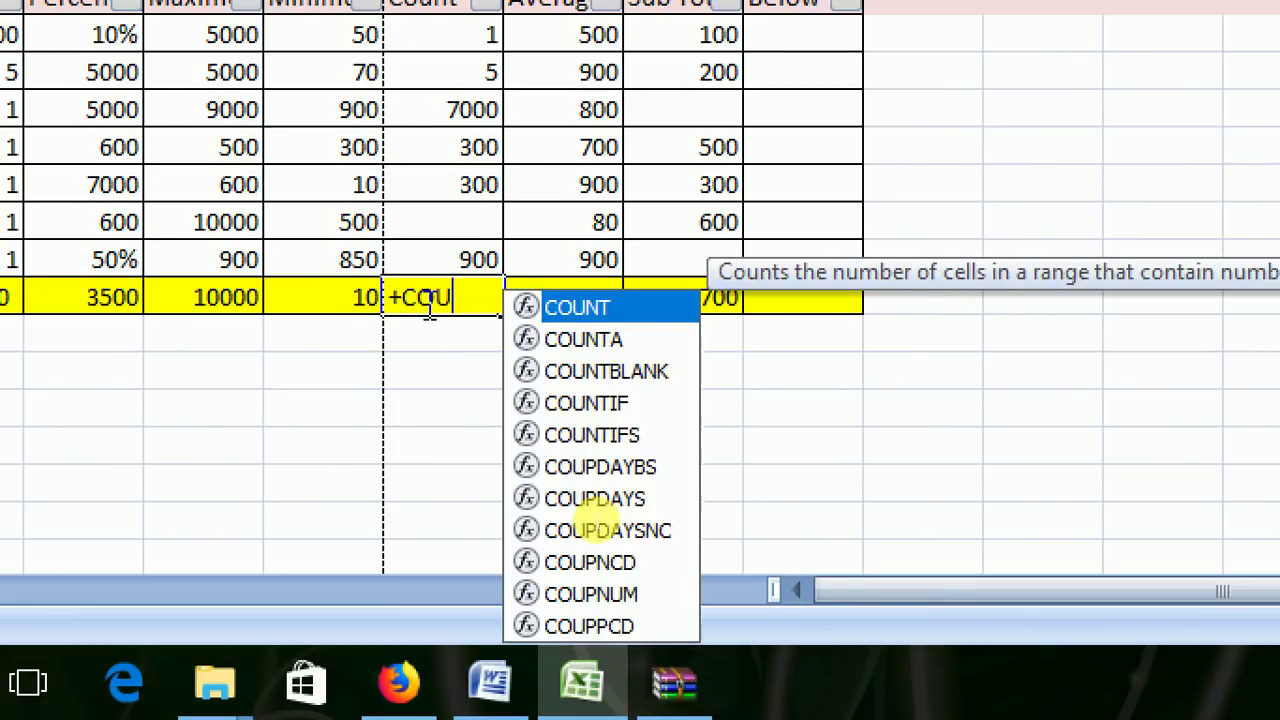
{"action": "type", "text": "NT("}
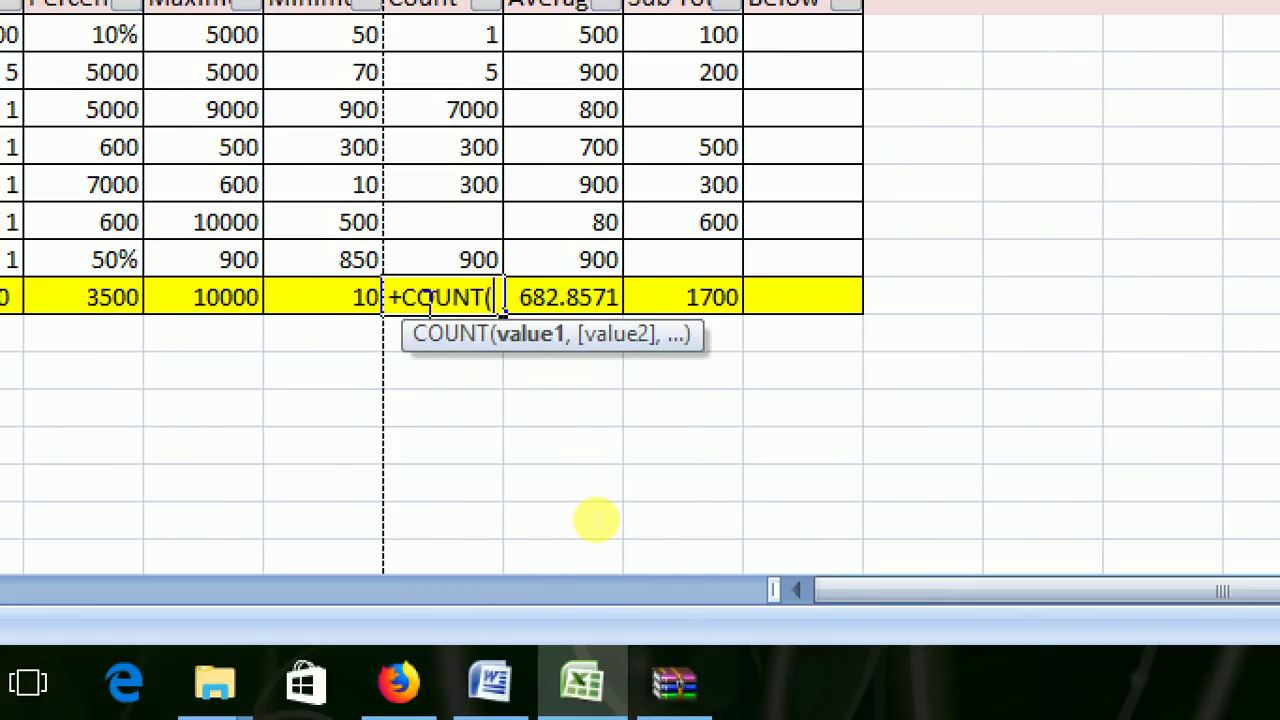
{"action": "scroll", "coordinate": [428, 297], "scroll_direction": "up", "scroll_amount": 1}
{"action": "left_click_drag", "start_coordinate": [451, 145], "coordinate": [458, 147]}
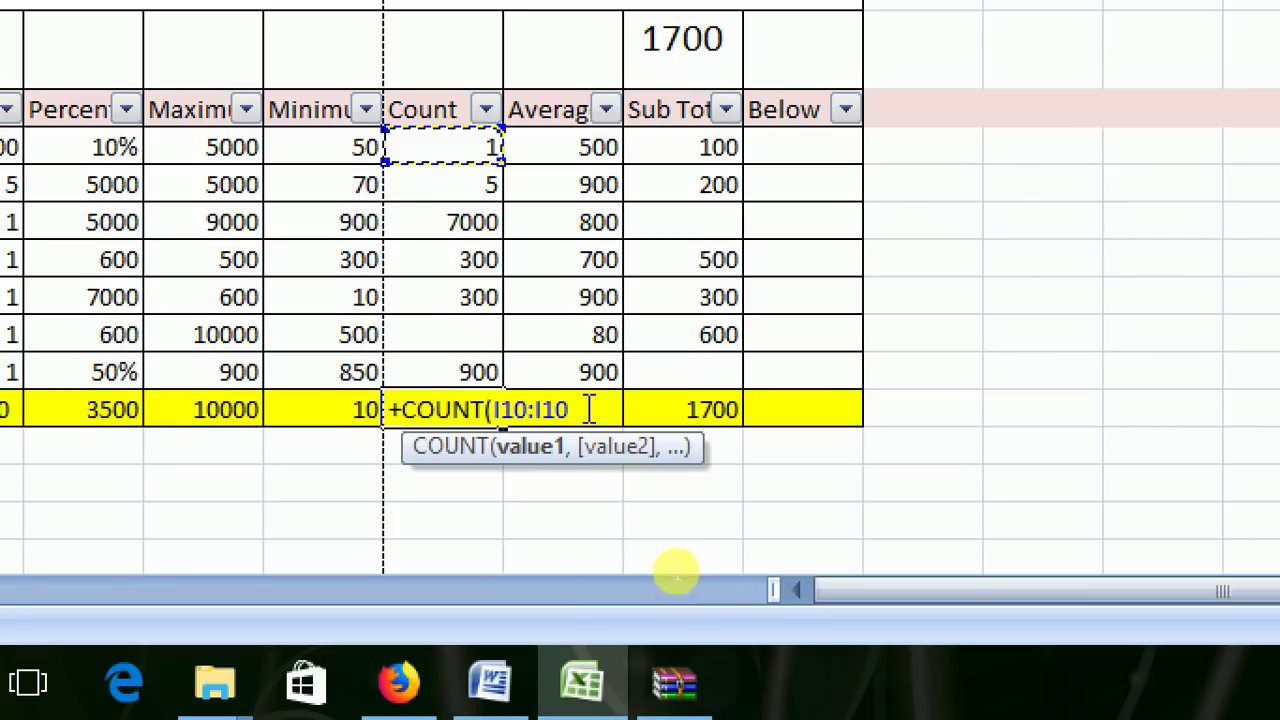
{"action": "key", "text": "BackSpace"}
{"action": "key", "text": "BackSpace"}
{"action": "key", "text": "BackSpace"}
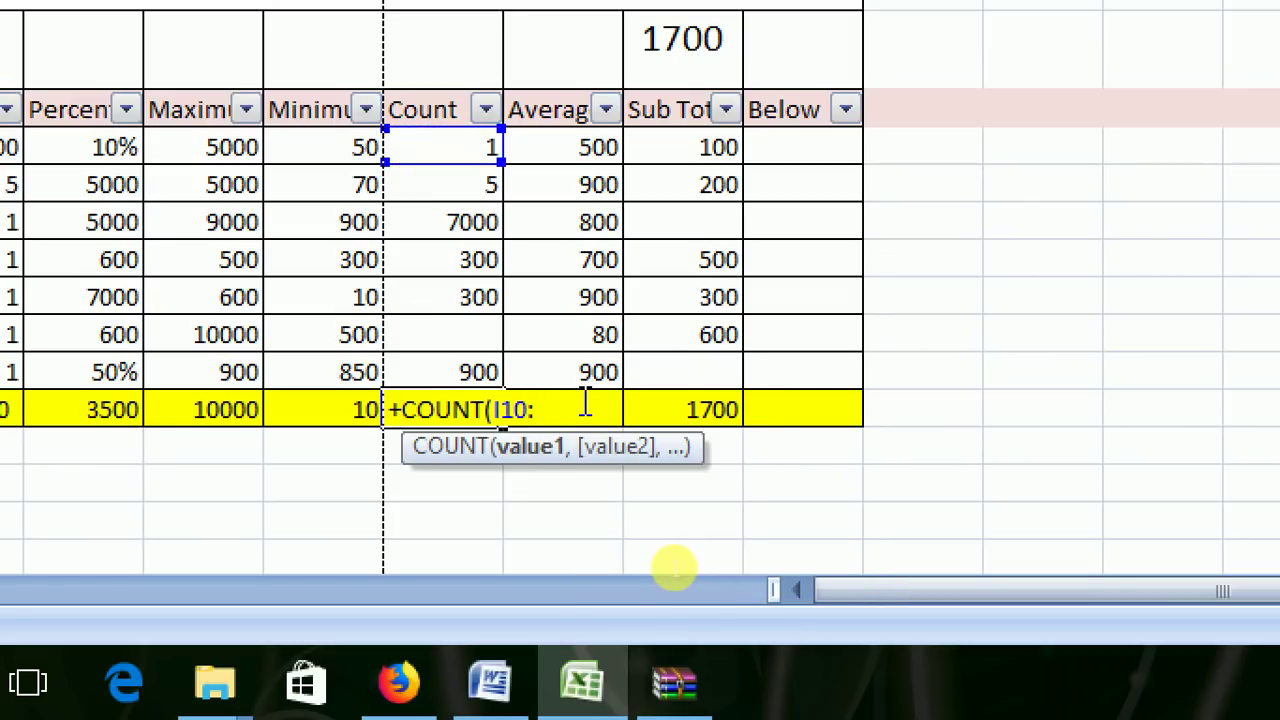
{"action": "left_click", "coordinate": [433, 373]}
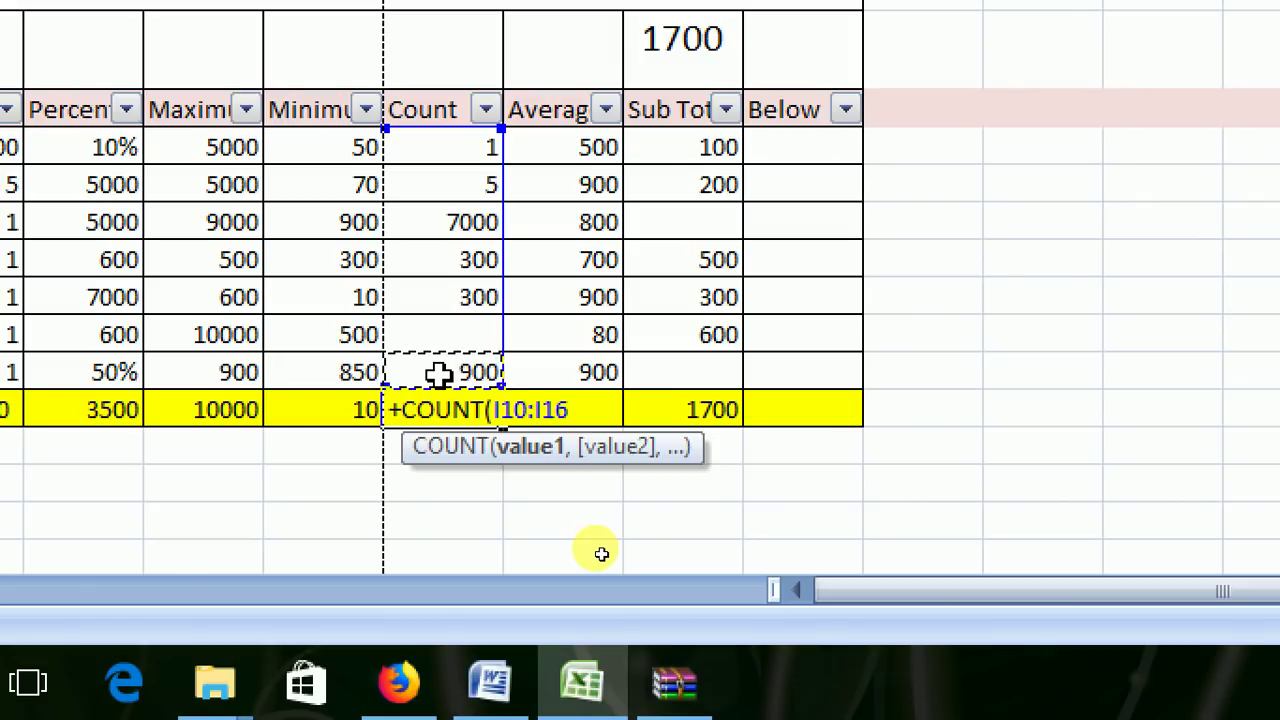
{"action": "type", "text": ")"}
{"action": "key", "text": "Return"}
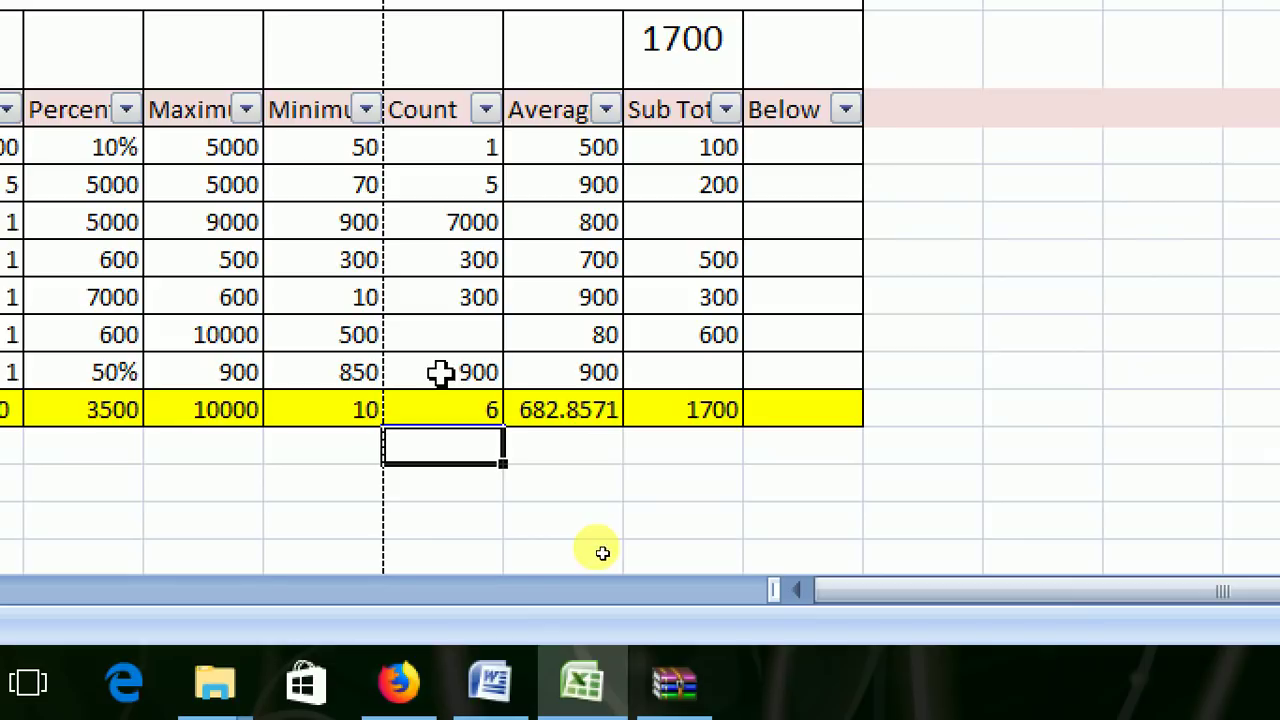
{"action": "left_click", "coordinate": [454, 408]}
- Clear the Count value 300 and enter test values 100 and 200
{"action": "left_click", "coordinate": [469, 320]}
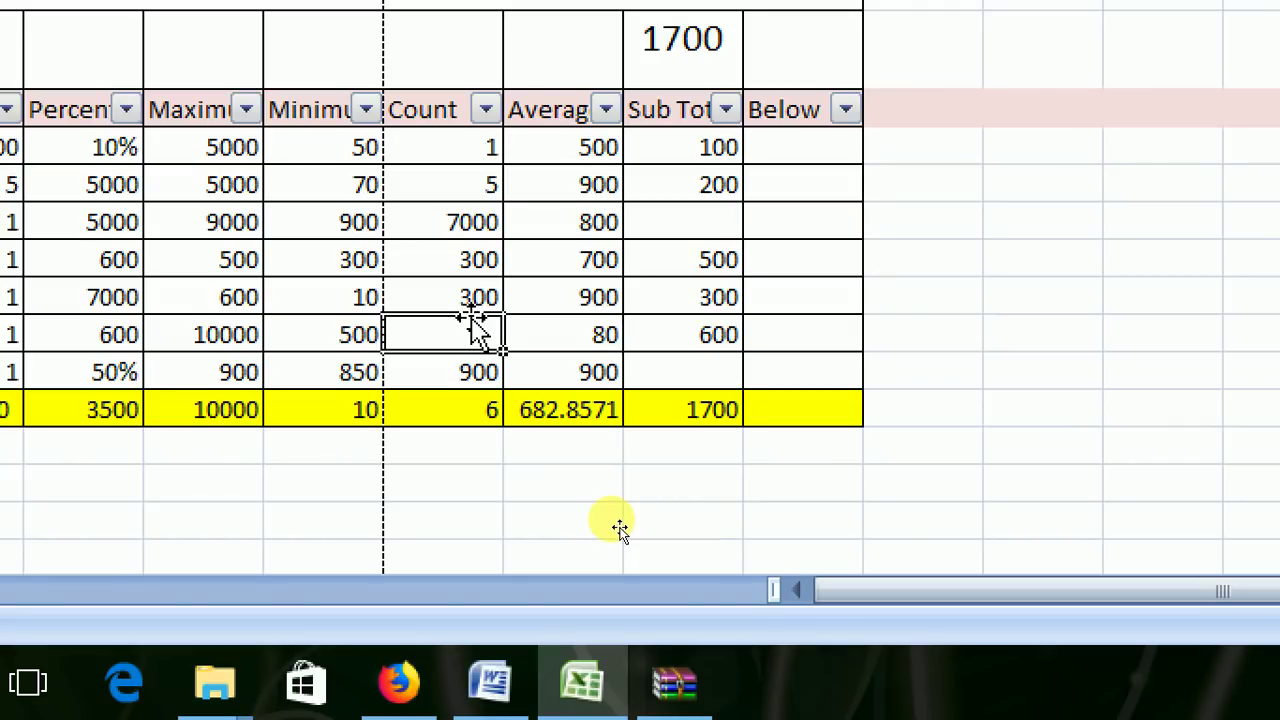
{"action": "key", "text": "Up"}
{"action": "key", "text": "Delete"}
{"action": "key", "text": "Right"}
{"action": "key", "text": "Left"}
{"action": "type", "text": "100"}
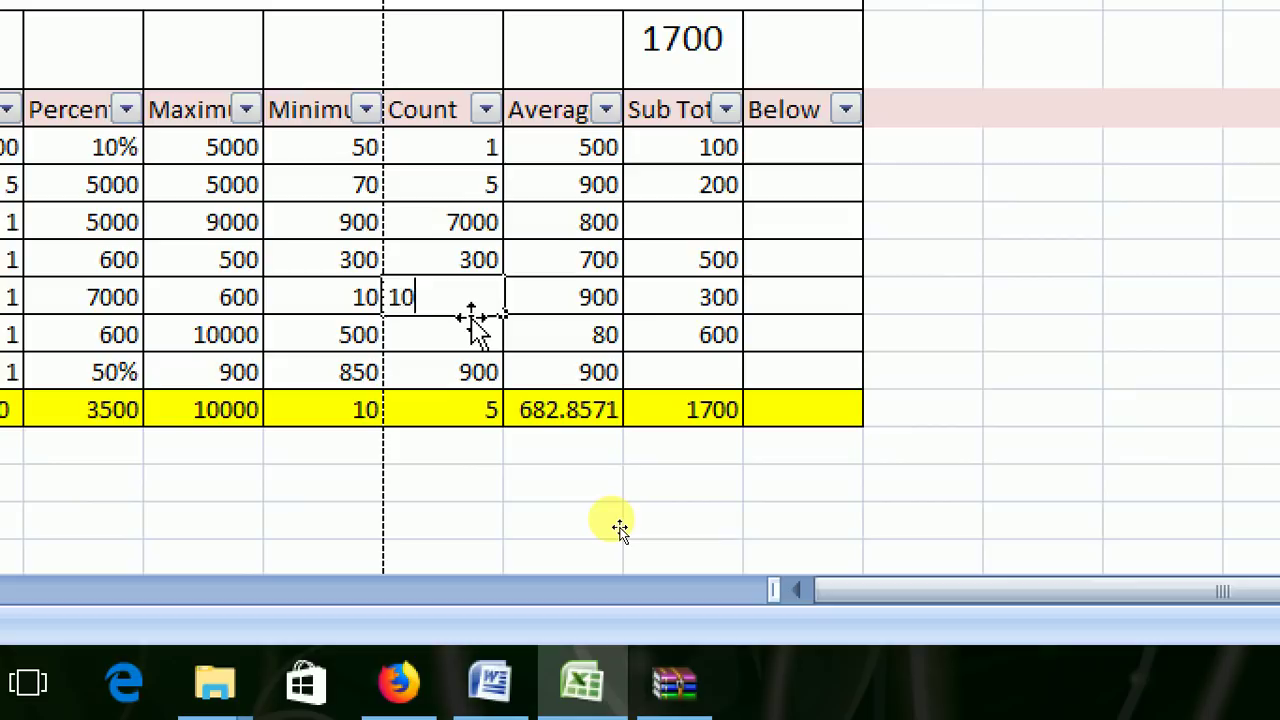
{"action": "key", "text": "Return"}
{"action": "type", "text": "200"}
{"action": "key", "text": "ctrl+Return"}
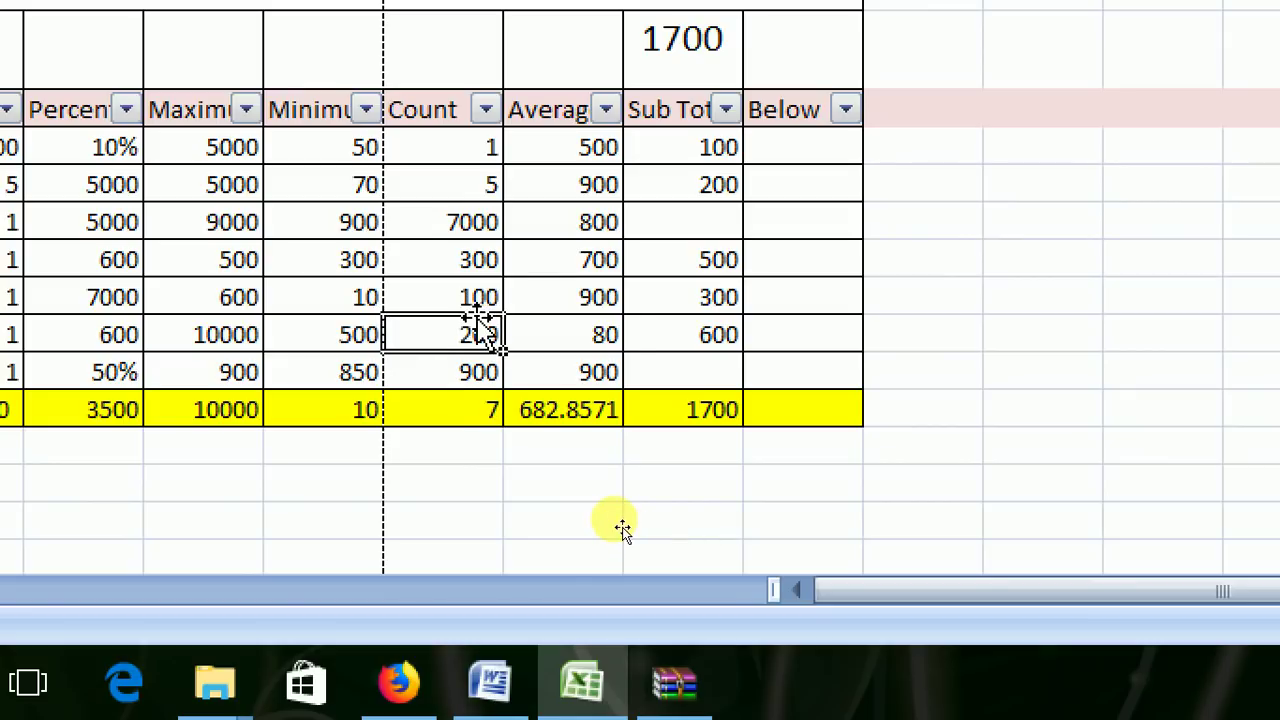
- Empty the Count cells in rows 13–15 so the COUNT total drops to 4
{"action": "key", "text": "Up"}
{"action": "key", "text": "Up"}
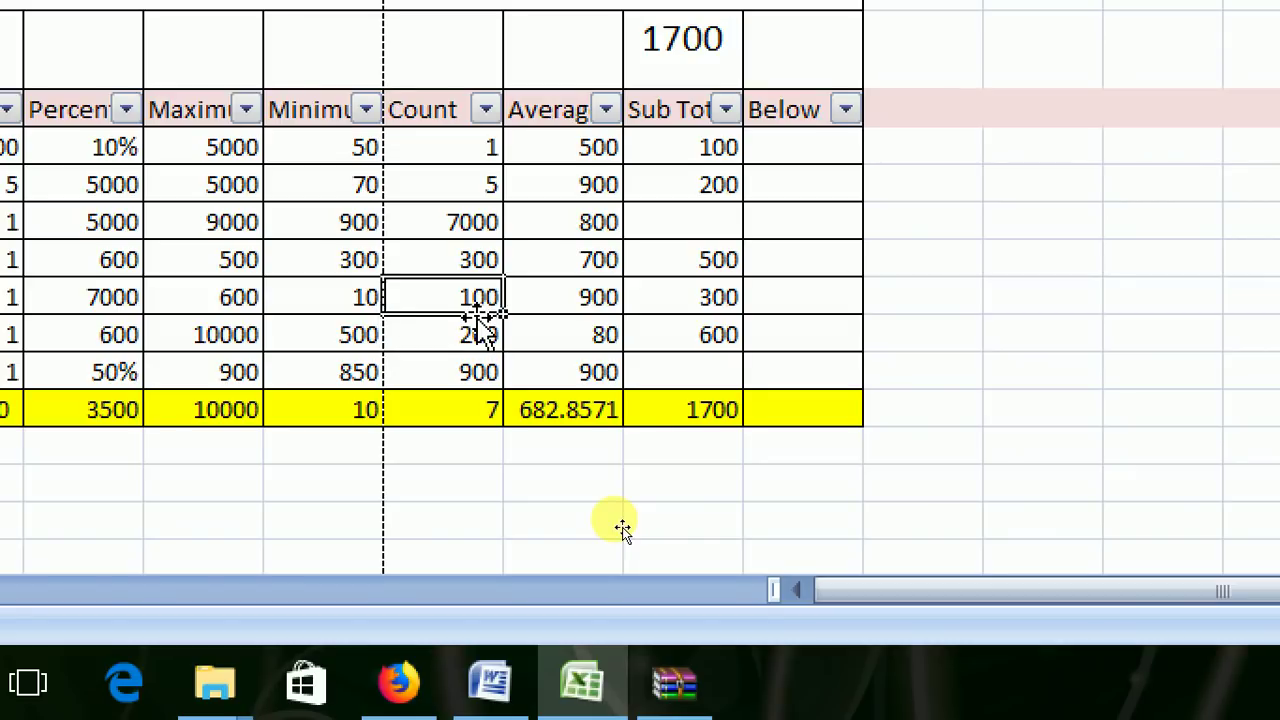
{"action": "key", "text": "shift+Down"}
{"action": "key", "text": "shift+Down"}
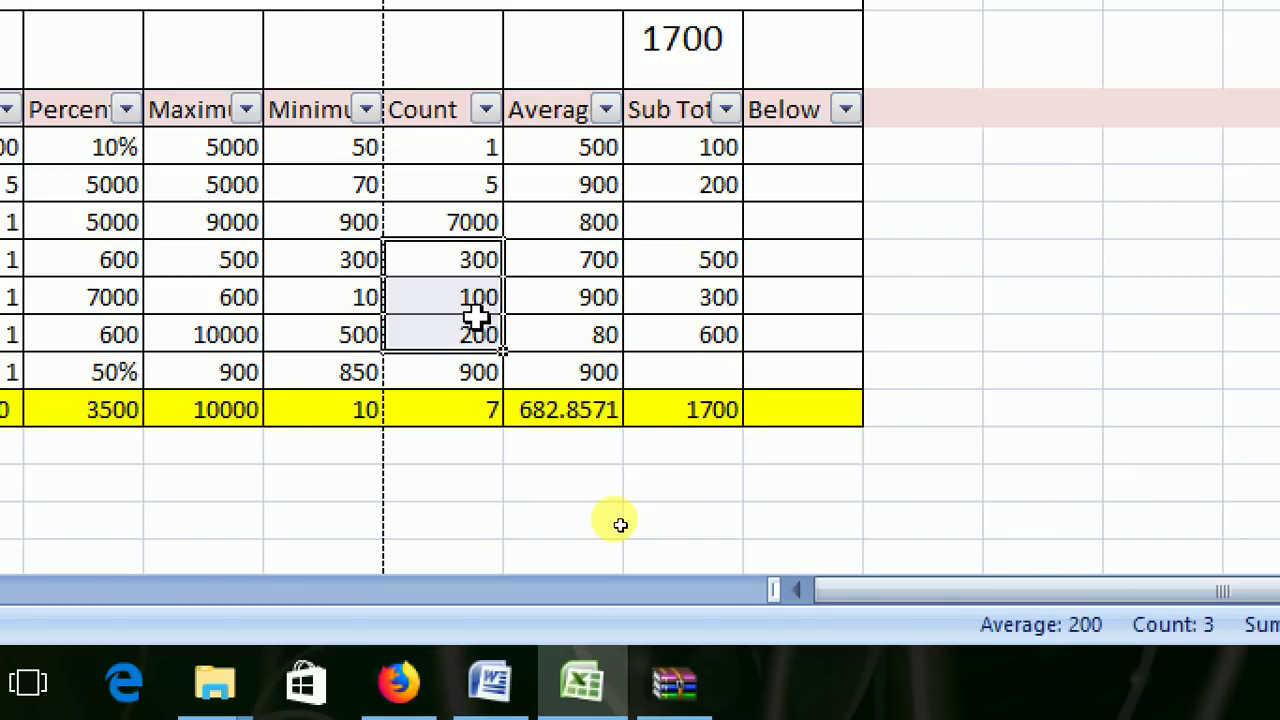
{"action": "key", "text": "BackSpace"}
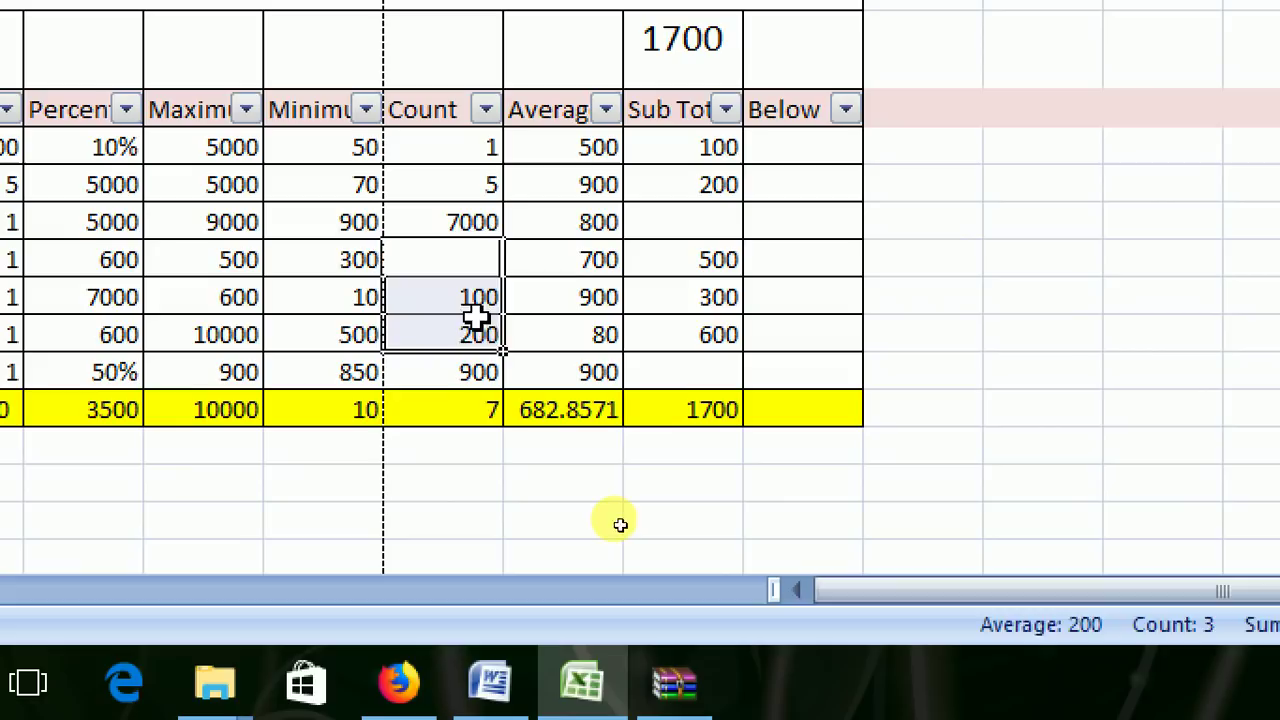
{"action": "key", "text": "Down"}
{"action": "key", "text": "Down"}
{"action": "key", "text": "Up"}
{"action": "key", "text": "Up"}
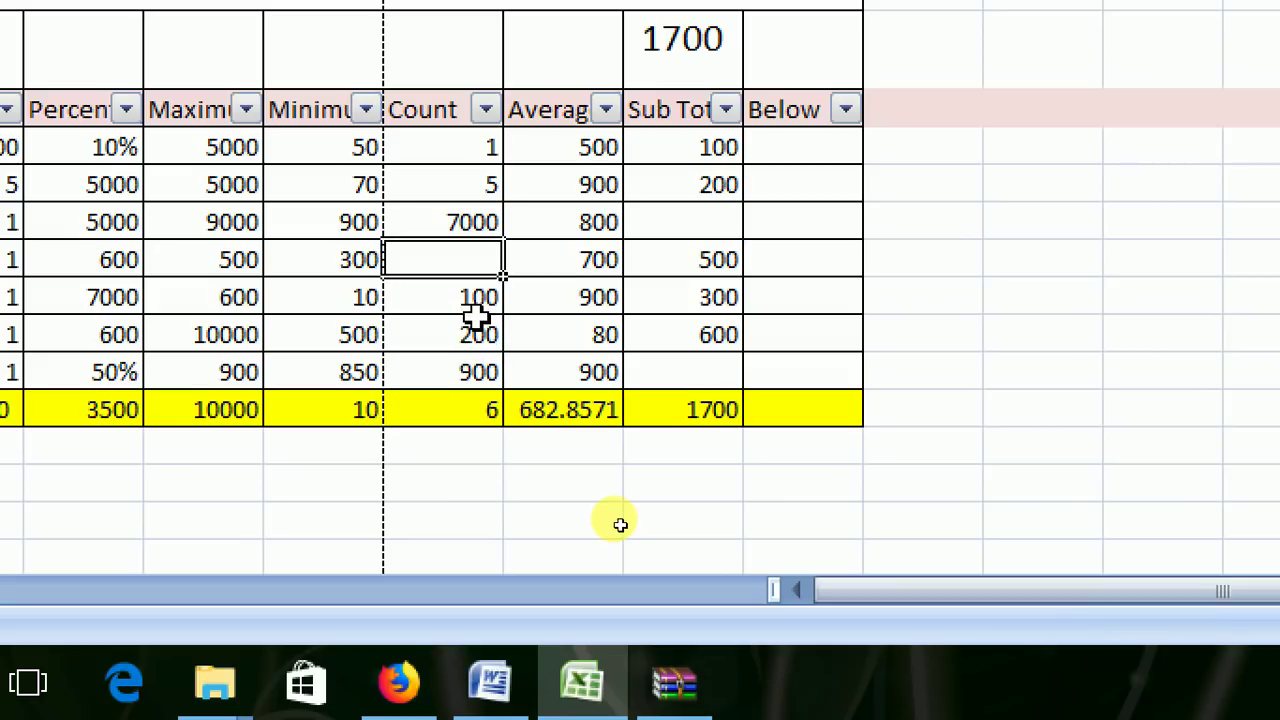
{"action": "key", "text": "Down"}
{"action": "key", "text": "BackSpace"}
{"action": "key", "text": "Down"}
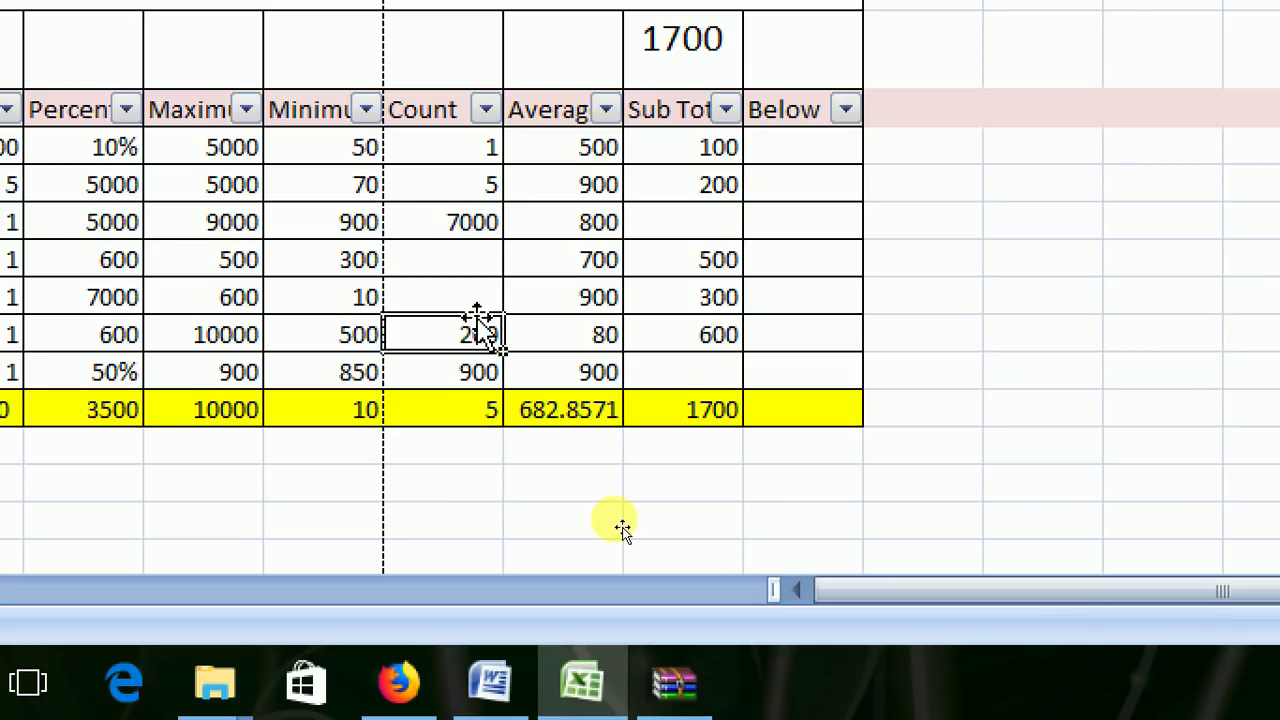
{"action": "key", "text": "BackSpace"}
{"action": "key", "text": "Right"}
{"action": "key", "text": "Left"}
{"action": "key", "text": "Up"}
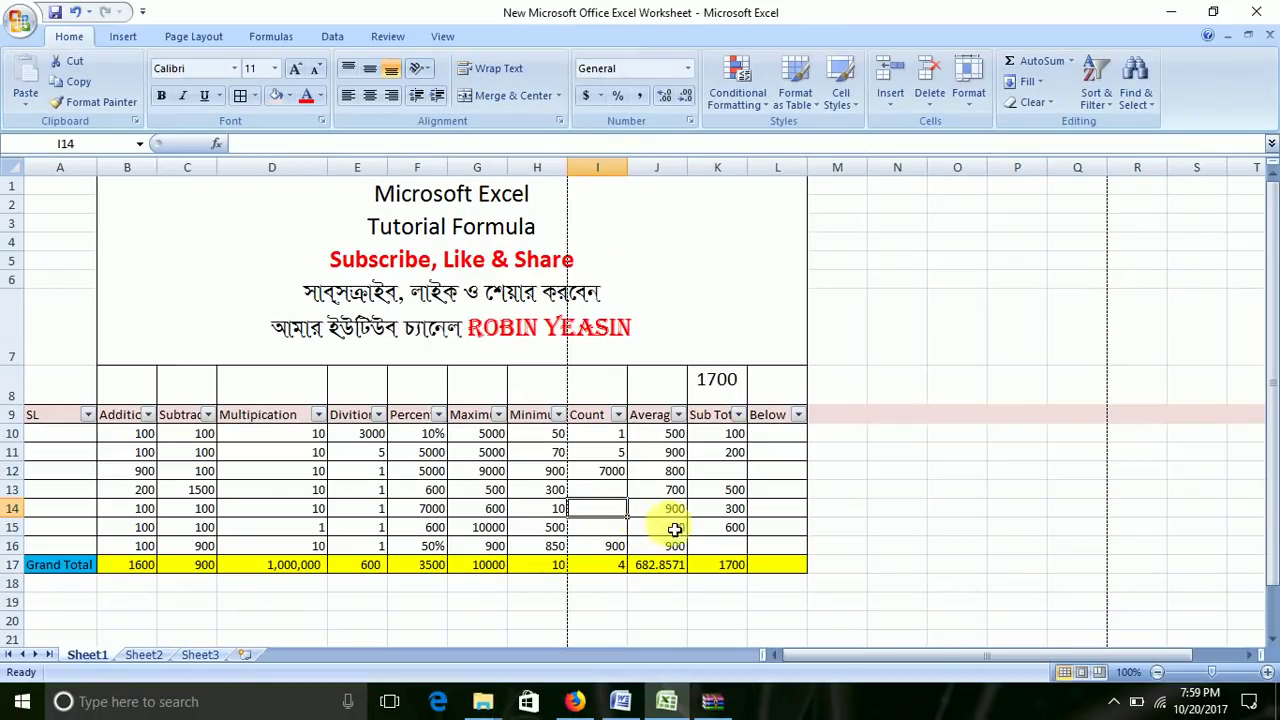
- Start an =+AVERAGE( formula in Average grand total J17 at the first Average value
{"action": "left_click", "coordinate": [670, 432]}
{"action": "left_click", "coordinate": [668, 417]}
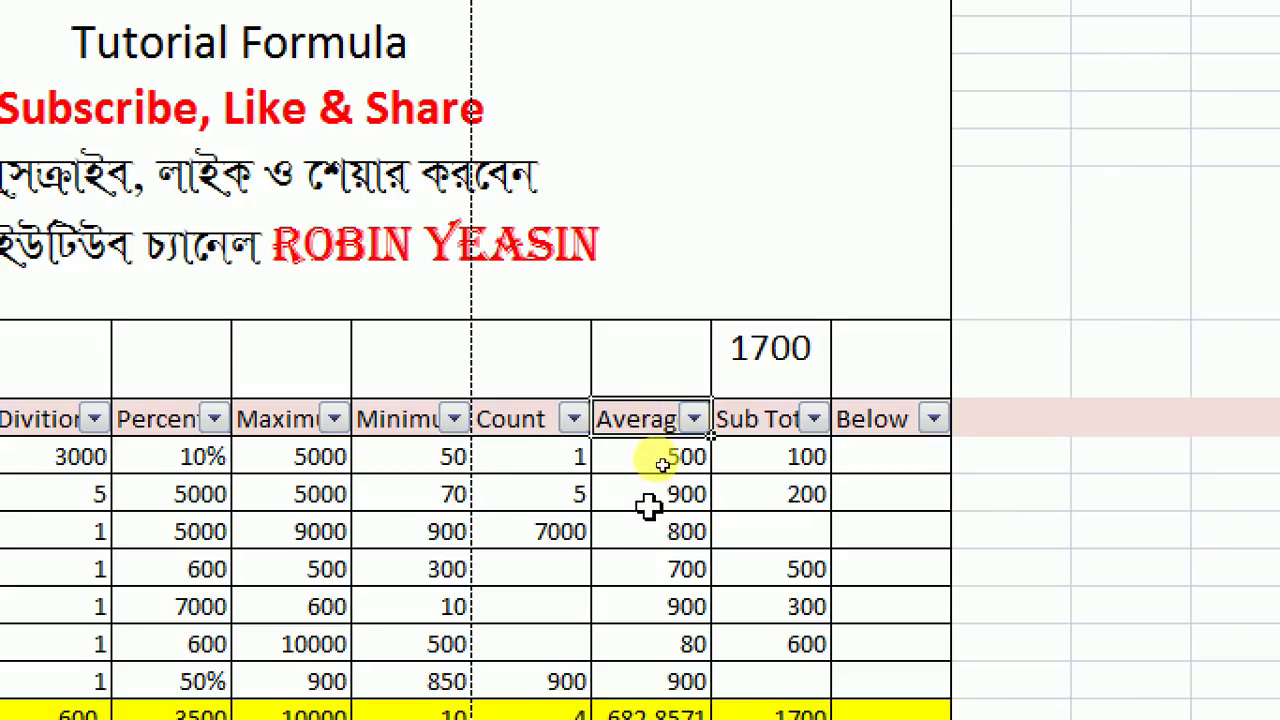
{"action": "left_click", "coordinate": [632, 588]}
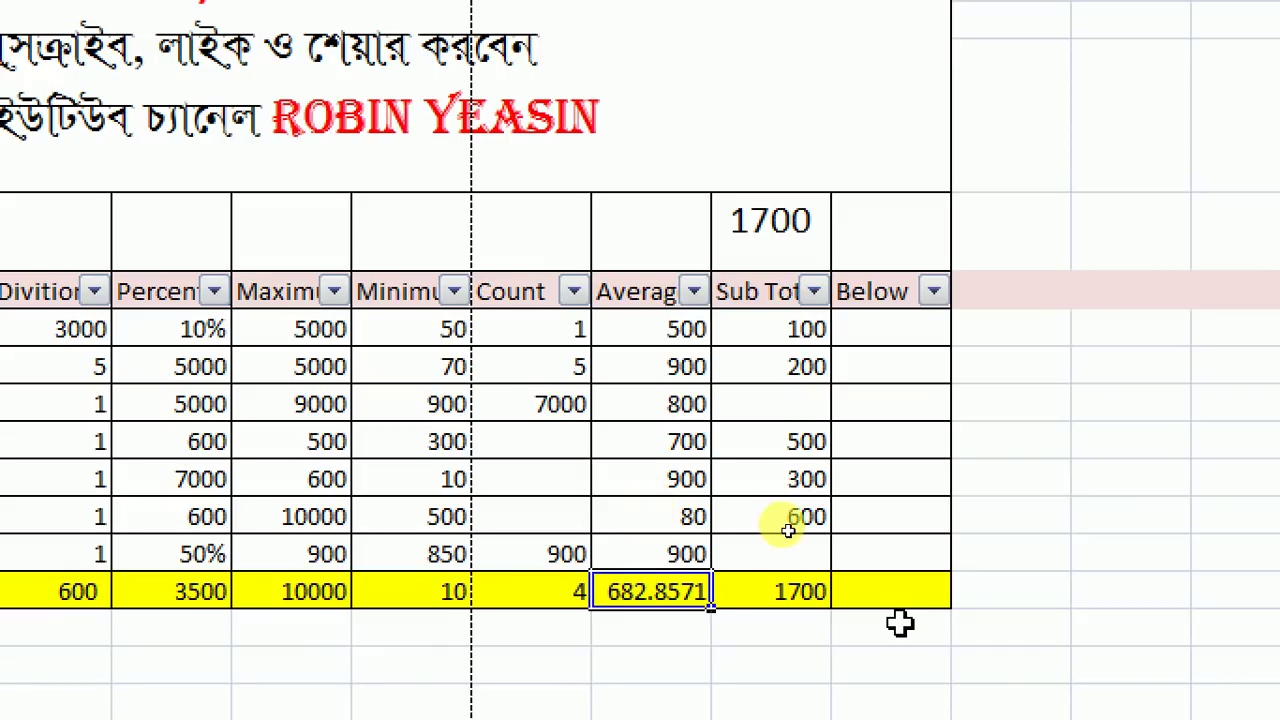
{"action": "key", "text": "F2"}
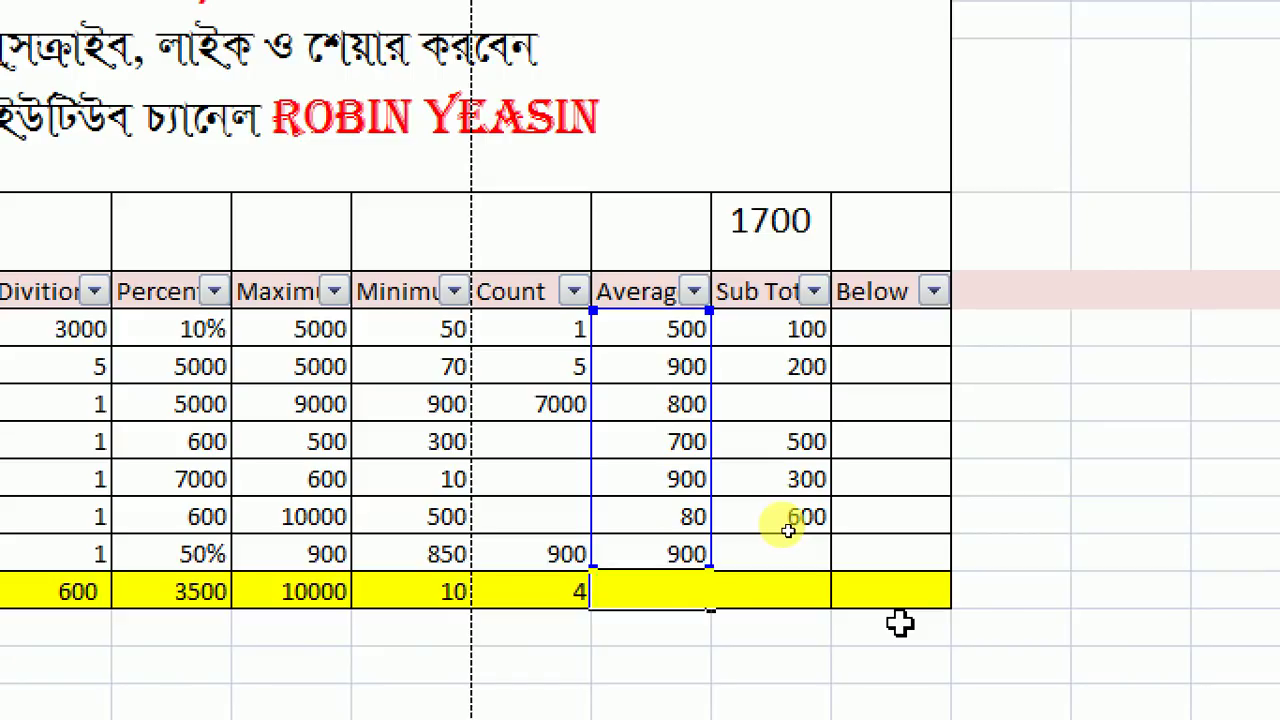
{"action": "type", "text": "+"}
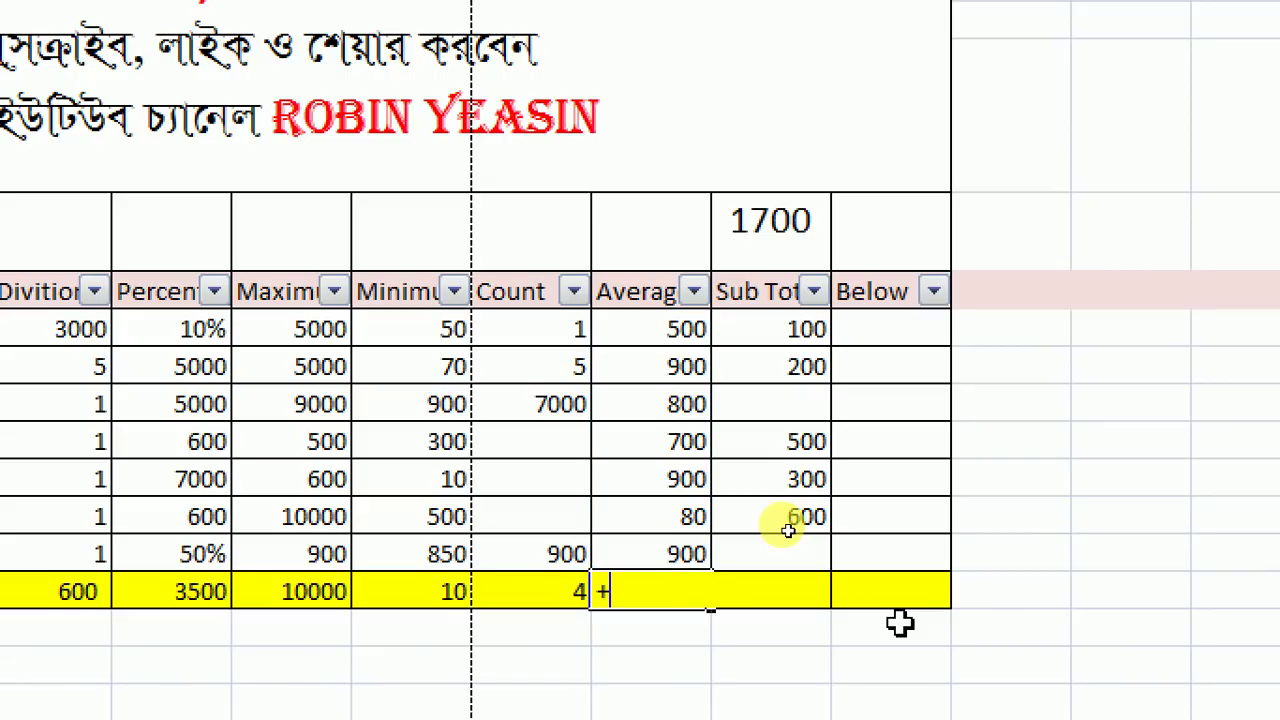
{"action": "type", "text": "AVE"}
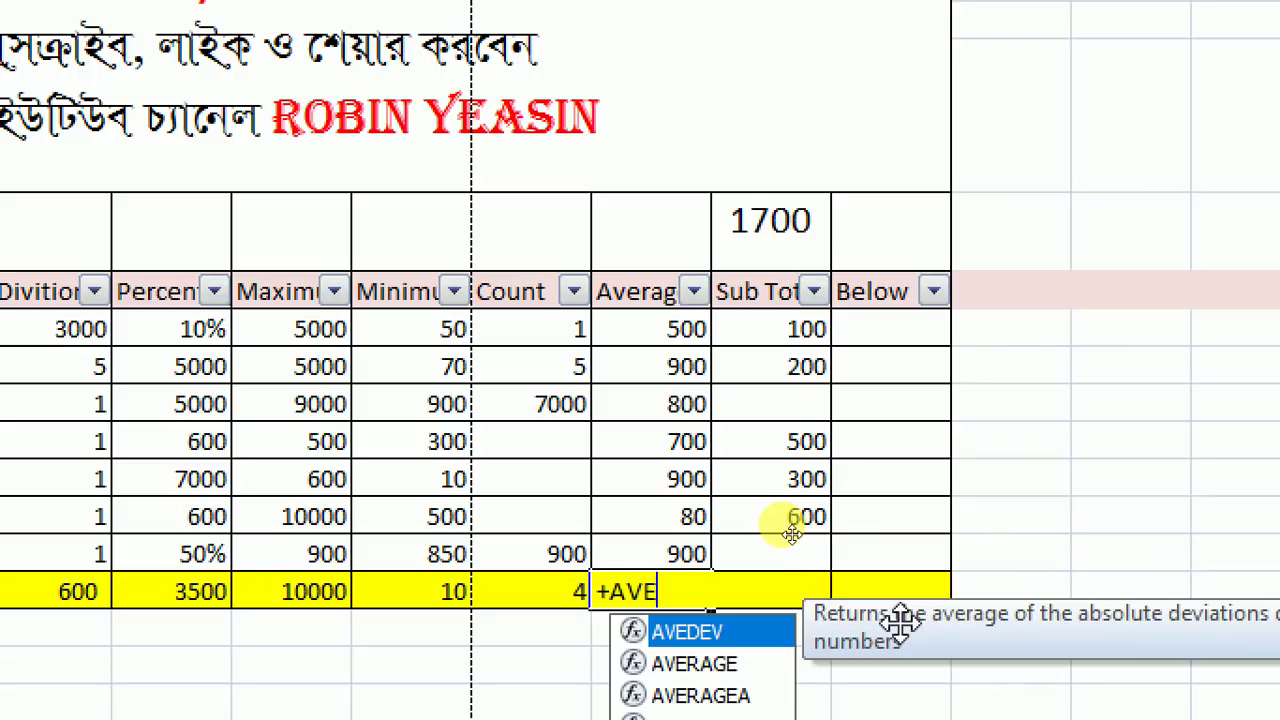
{"action": "type", "text": "RAG"}
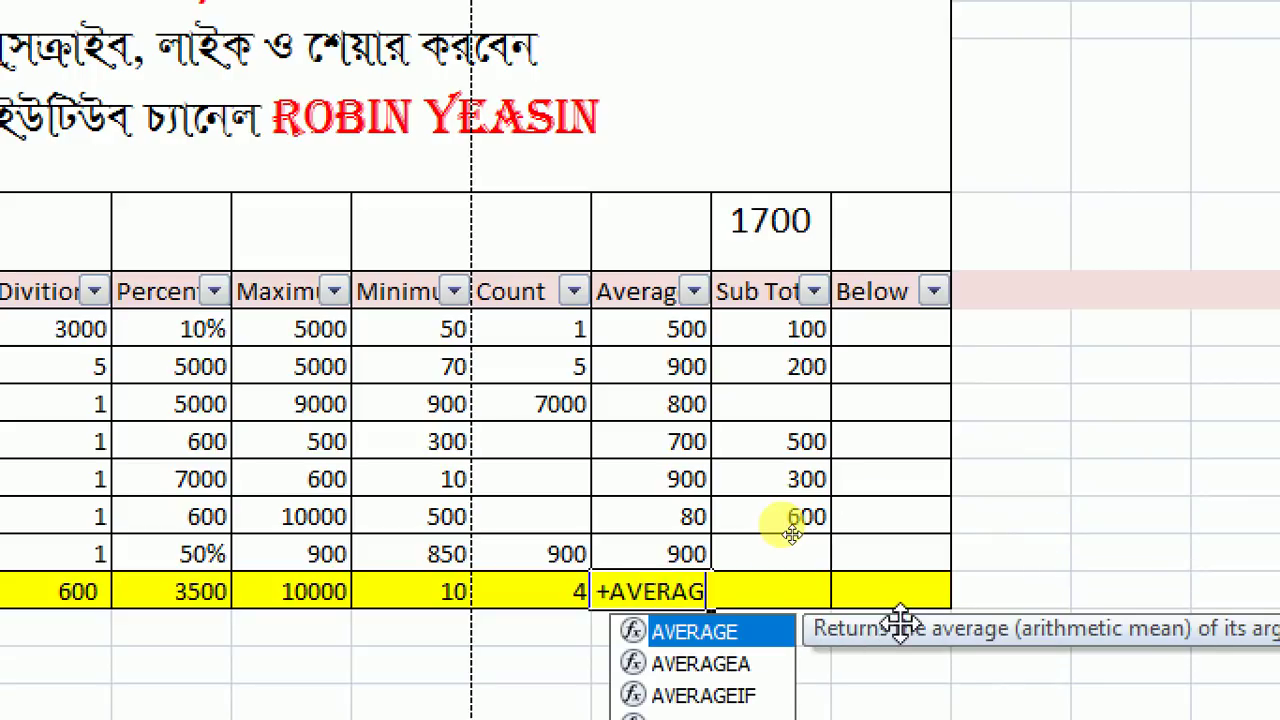
{"action": "type", "text": "E("}
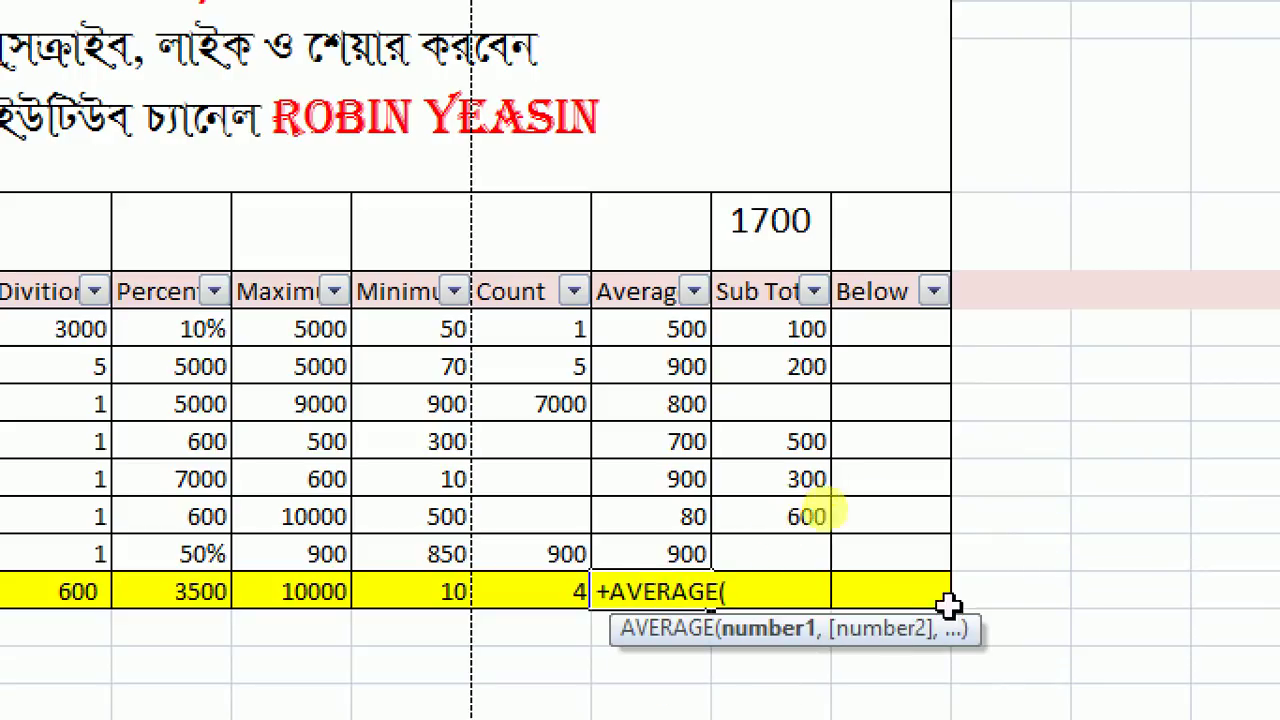
{"action": "left_click", "coordinate": [654, 366]}
{"action": "left_click", "coordinate": [654, 329]}
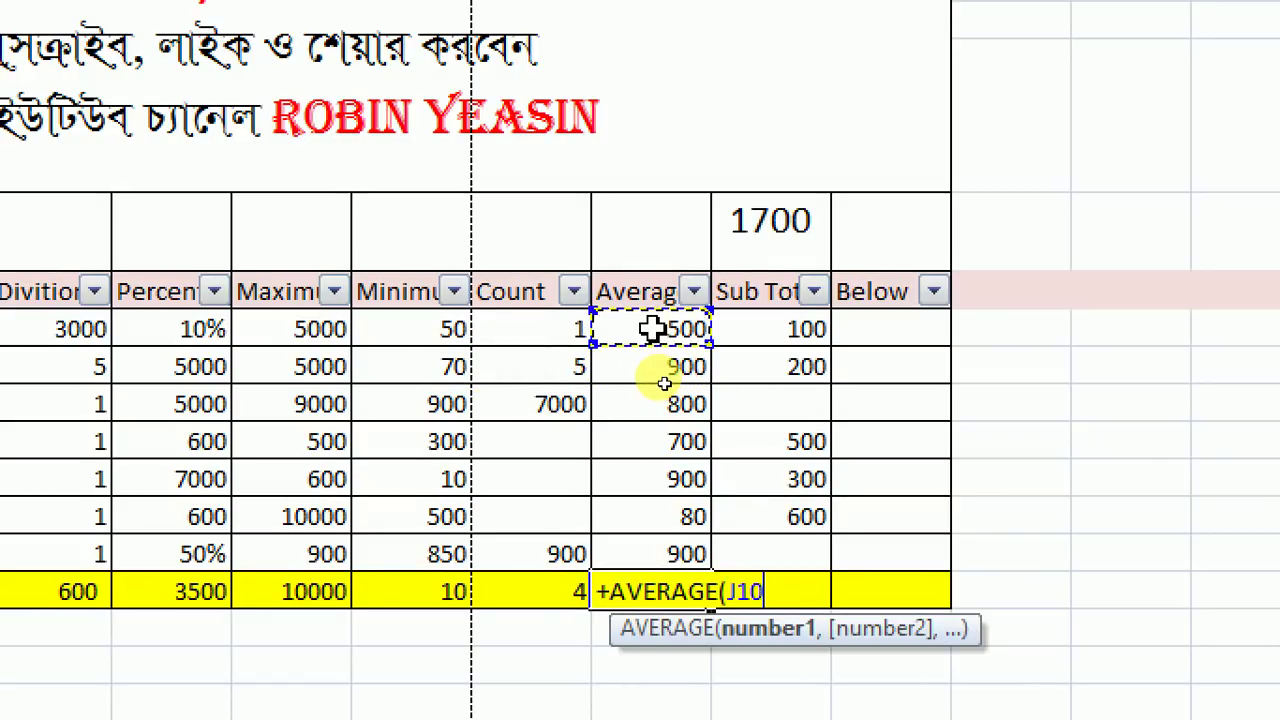
- Complete the range J10:J16 and commit, so J17 shows 682.8571
{"action": "type", "text": ":"}
{"action": "left_click", "coordinate": [652, 329]}
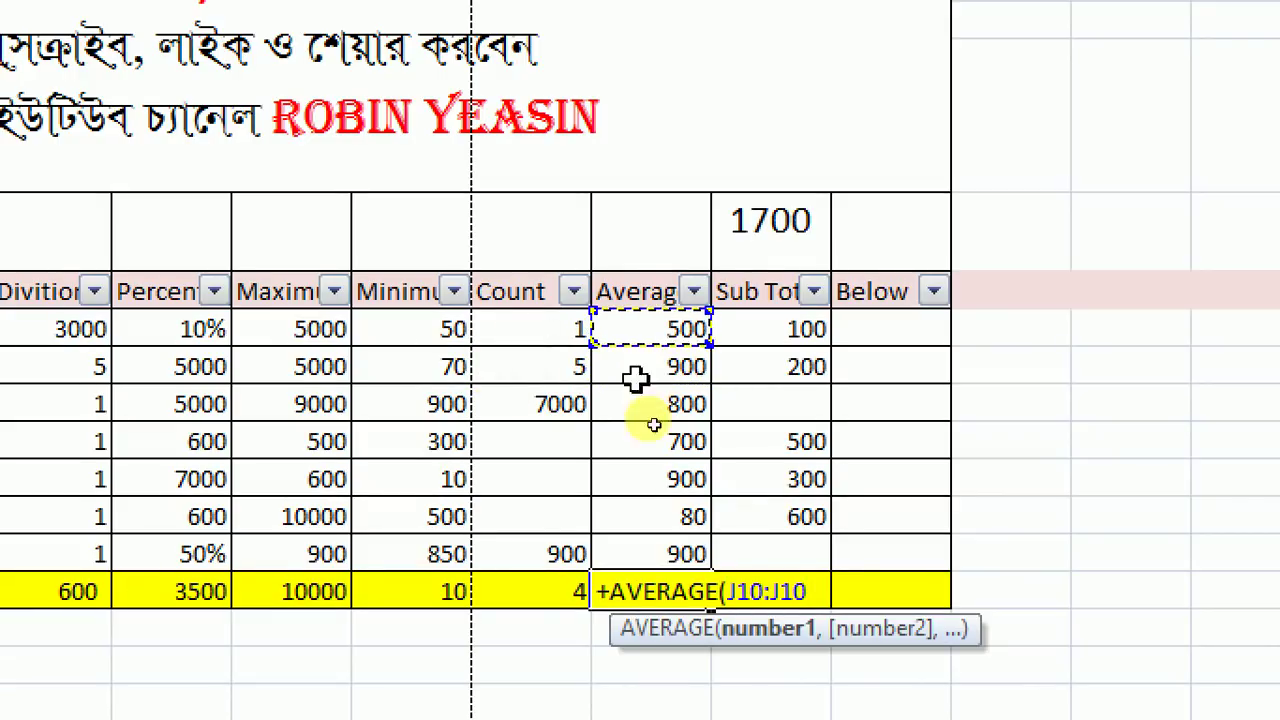
{"action": "key", "text": "BackSpace"}
{"action": "key", "text": "BackSpace"}
{"action": "key", "text": "BackSpace"}
{"action": "key", "text": "BackSpace"}
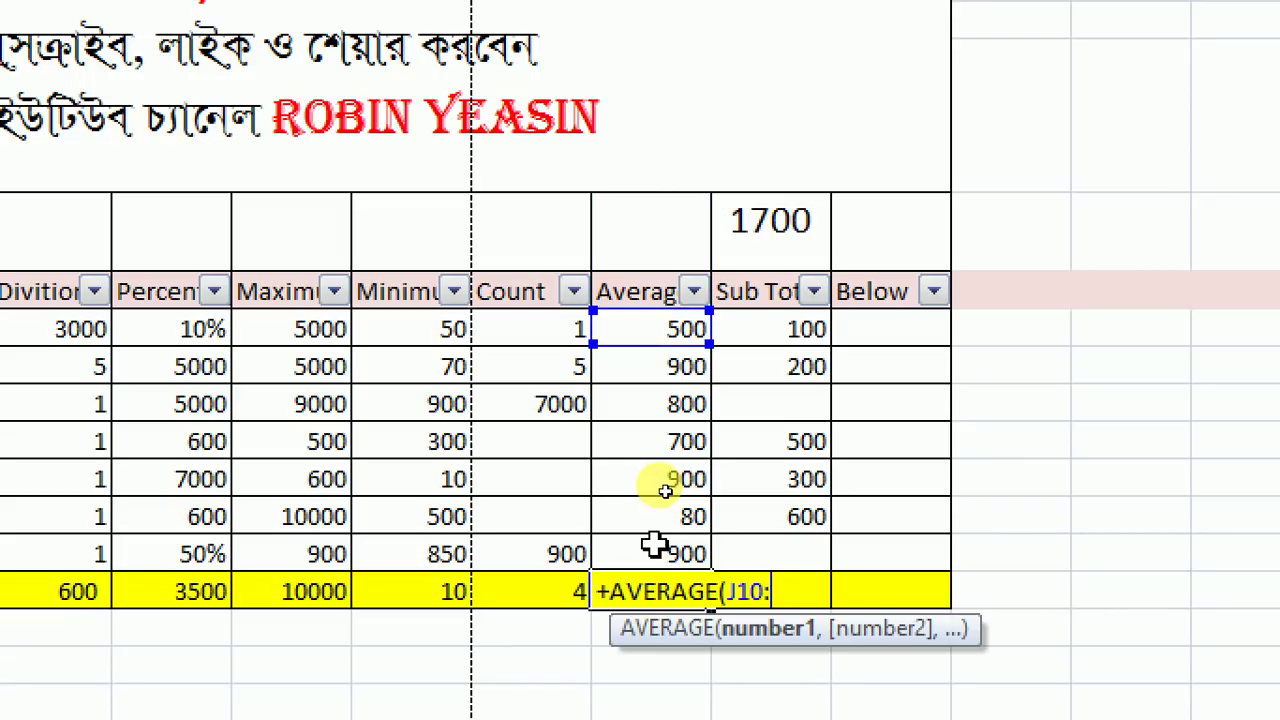
{"action": "type", "text": "."}
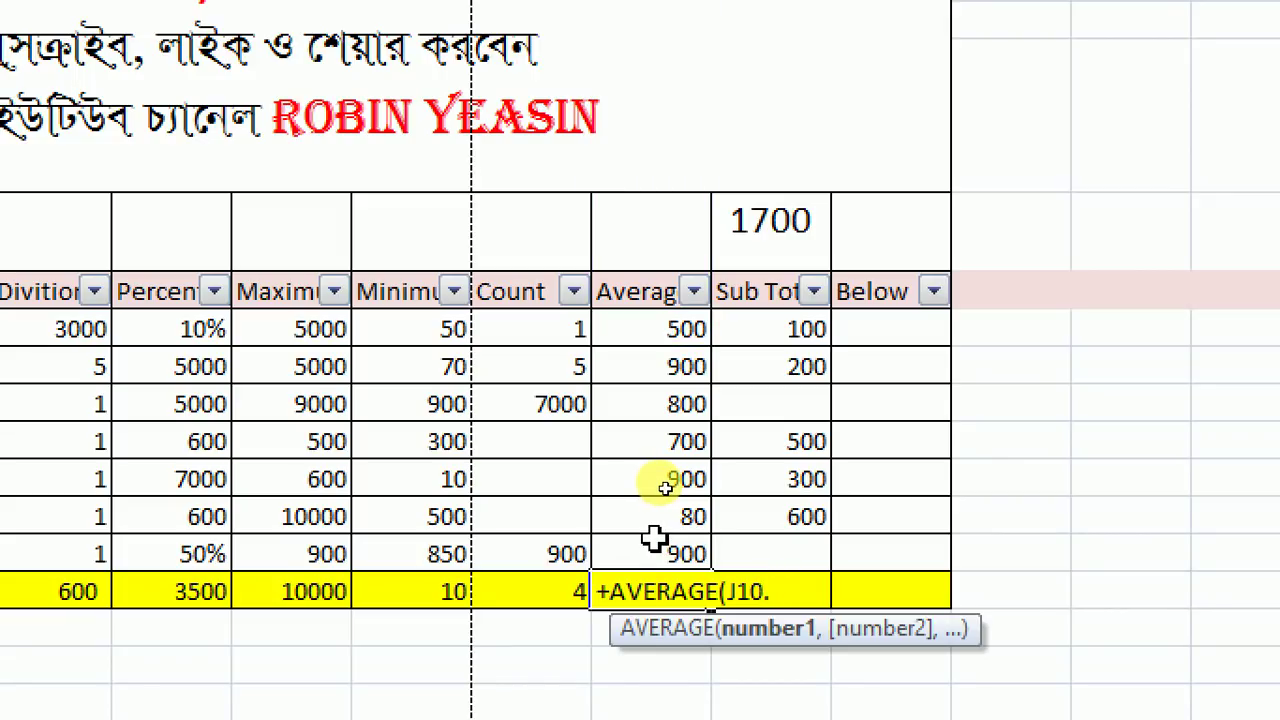
{"action": "left_click", "coordinate": [656, 556]}
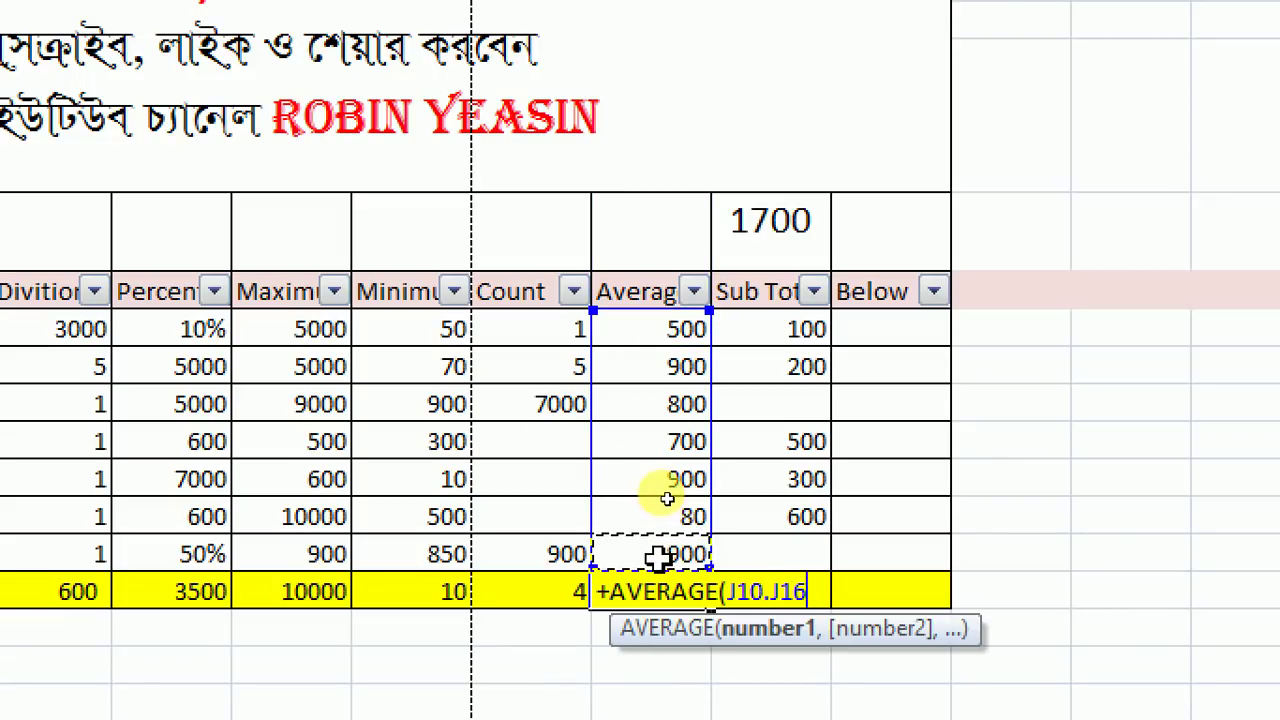
{"action": "type", "text": ")"}
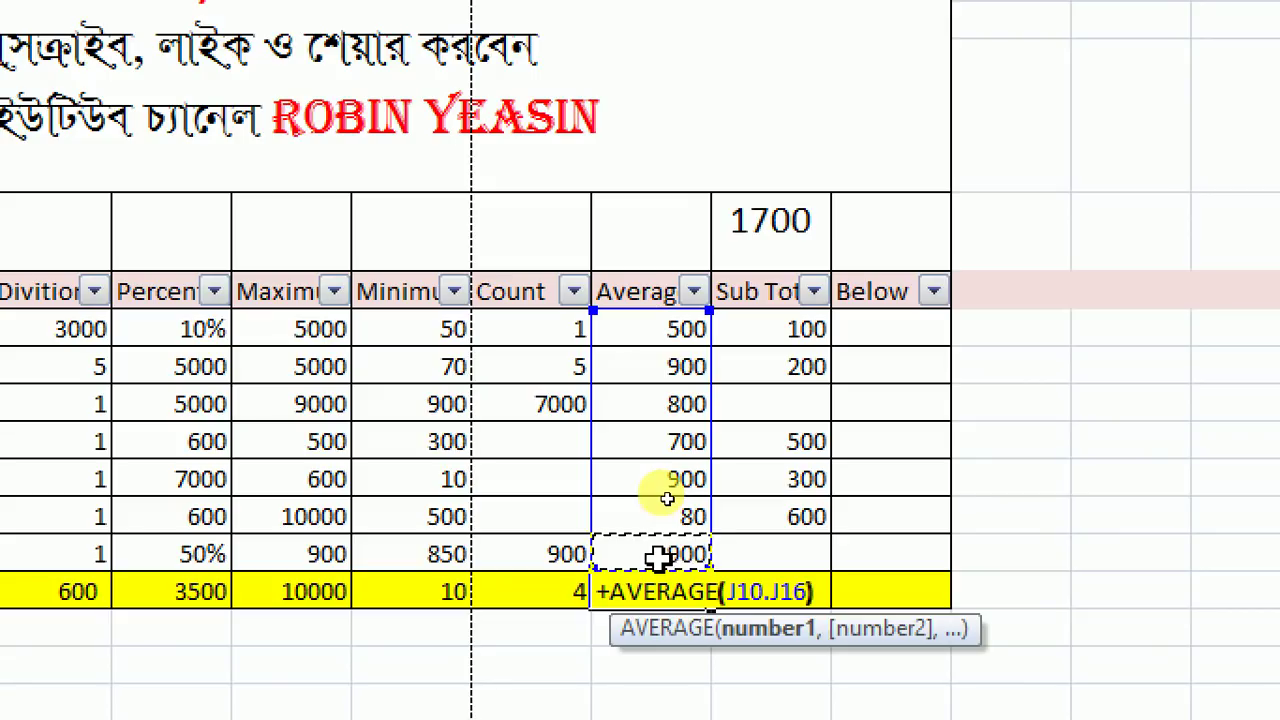
{"action": "key", "text": "Return"}
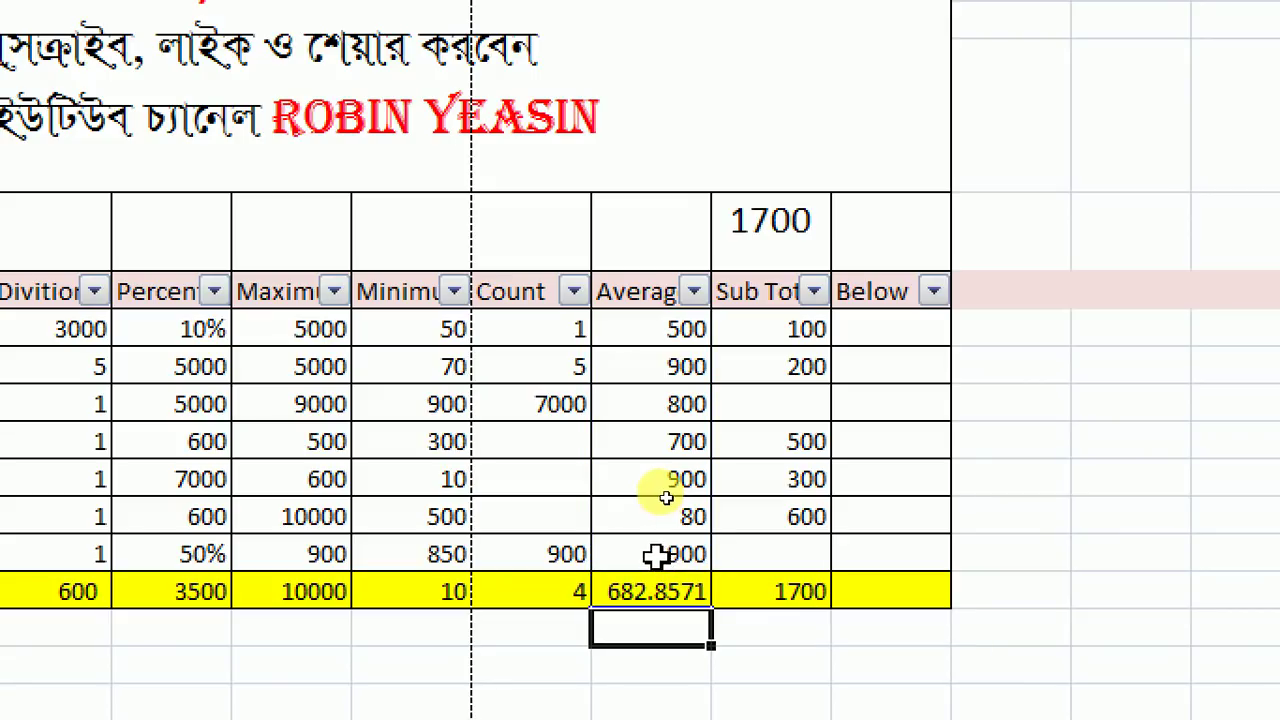
{"action": "left_click", "coordinate": [651, 591]}
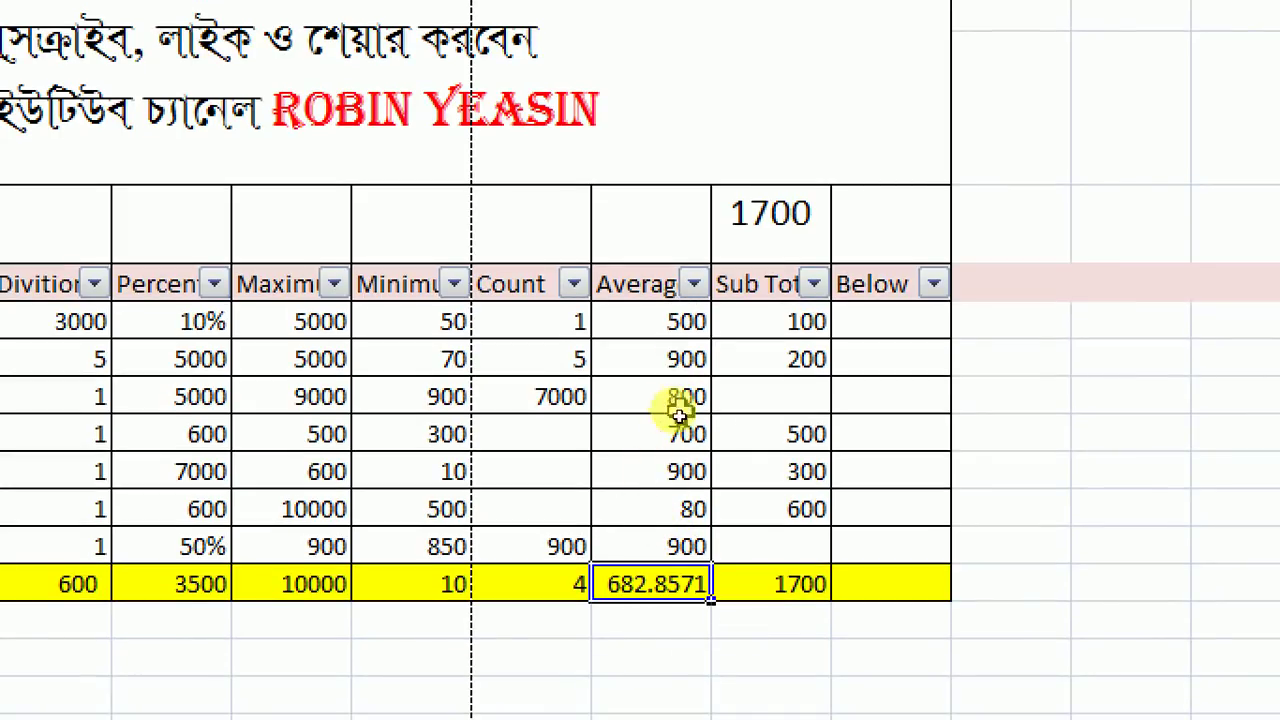
{"action": "left_click", "coordinate": [680, 320]}
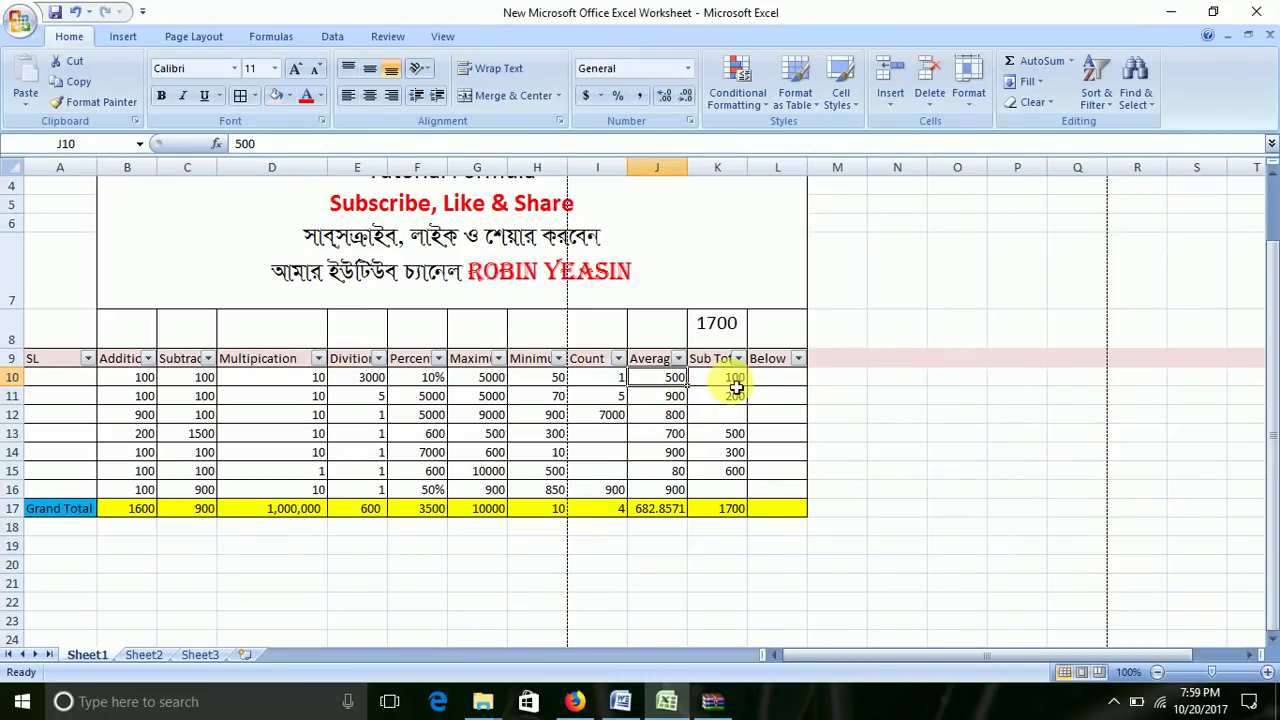
{"action": "left_click", "coordinate": [736, 382]}
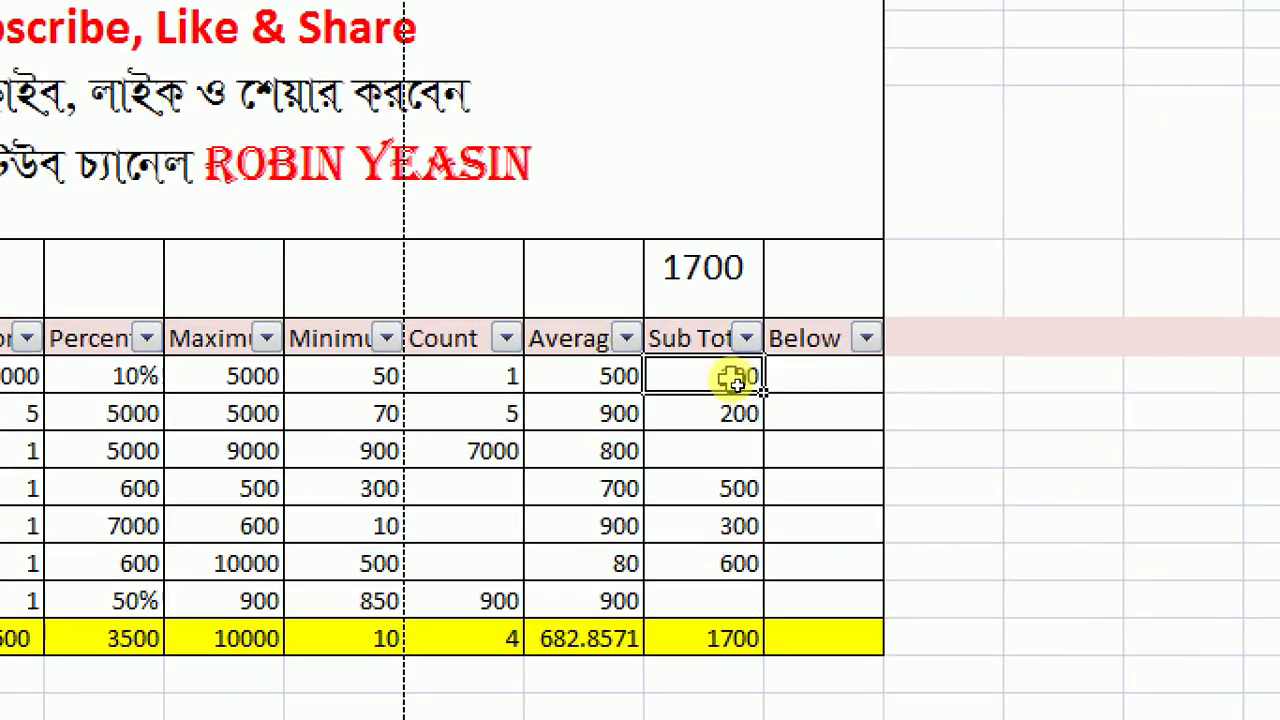
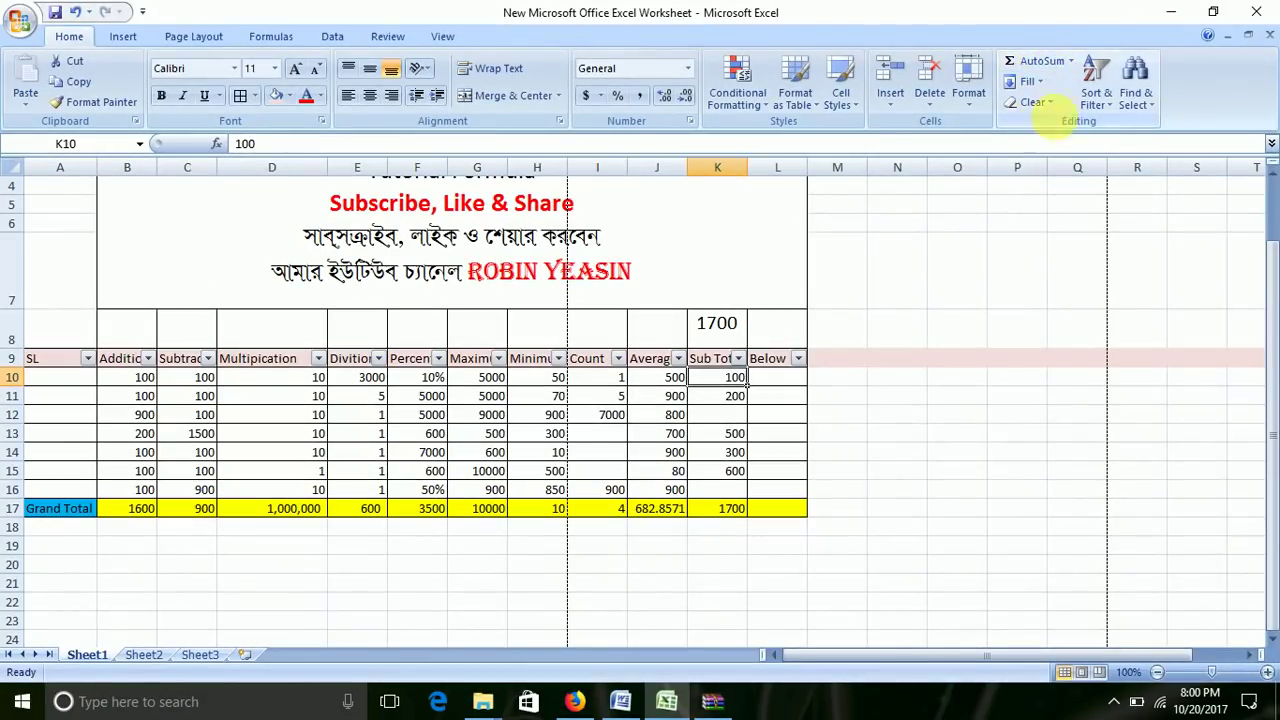
- Filter the Sub Total column to 100, 200 and 300, then check K8's SUBTOTAL formula showing 600
{"action": "left_click", "coordinate": [1095, 100]}
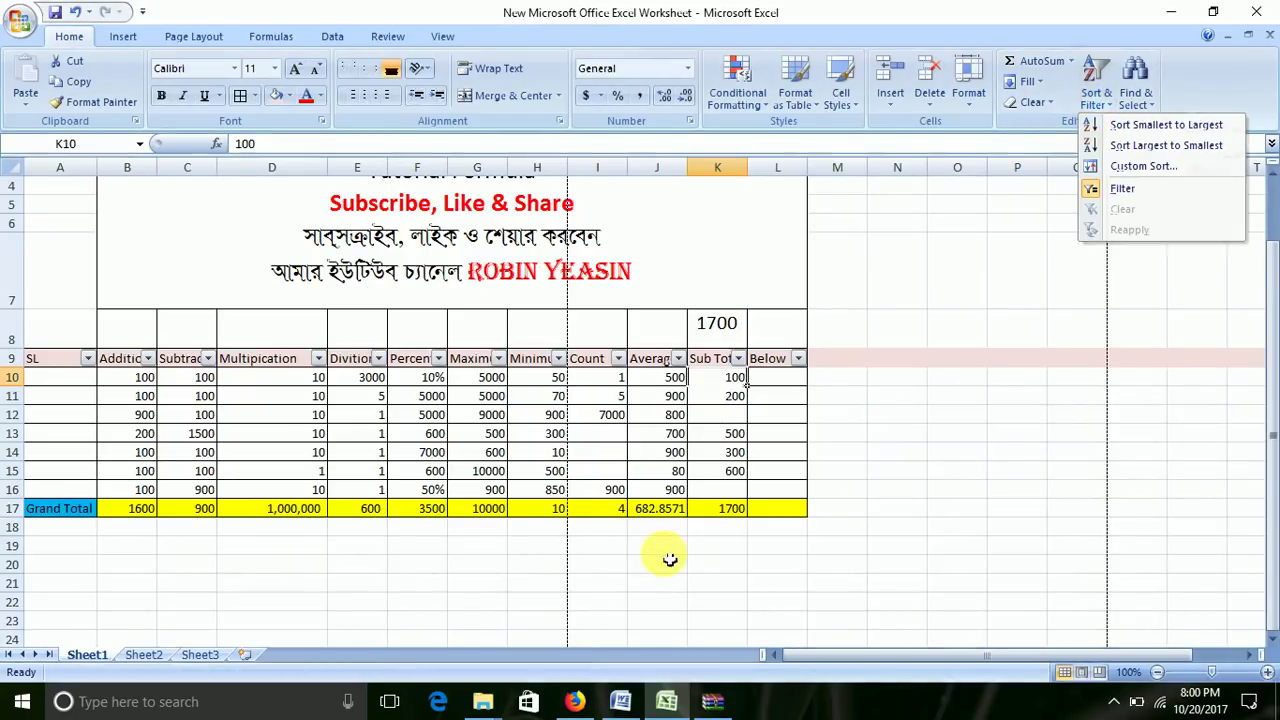
{"action": "left_click", "coordinate": [688, 482]}
{"action": "left_click", "coordinate": [739, 359]}
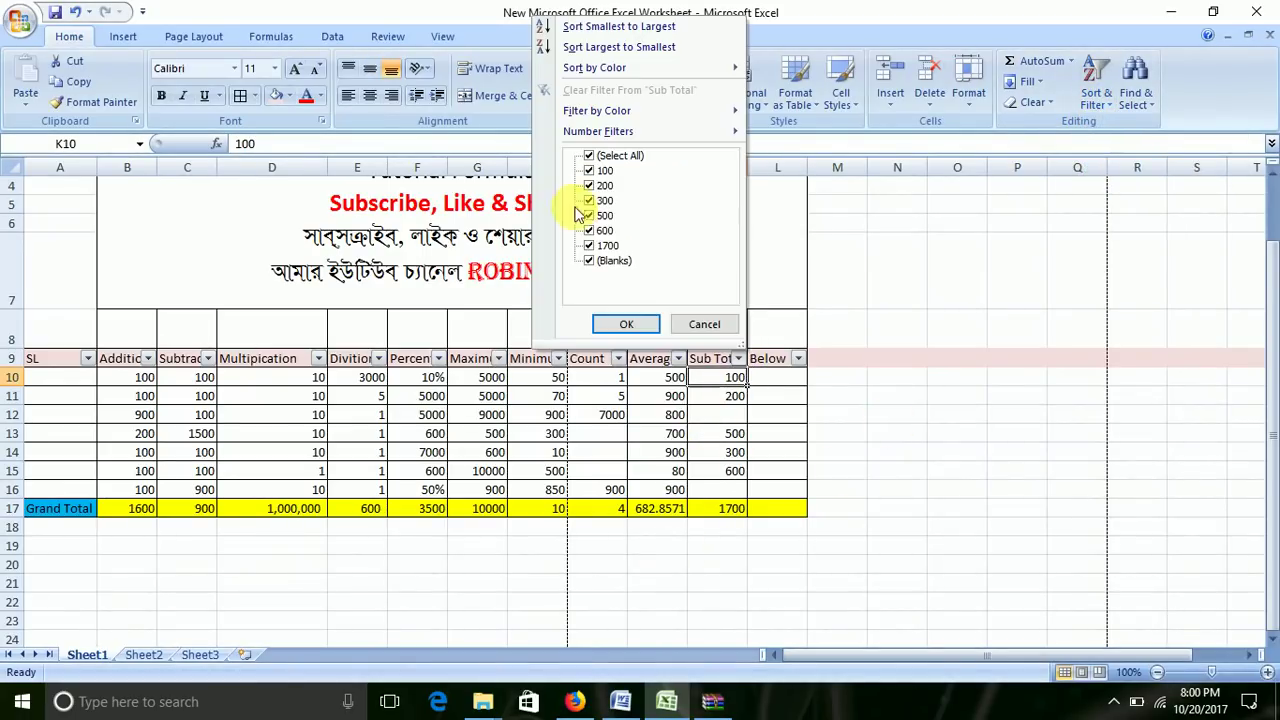
{"action": "left_click", "coordinate": [590, 156]}
{"action": "left_click", "coordinate": [590, 171]}
{"action": "left_click", "coordinate": [590, 186]}
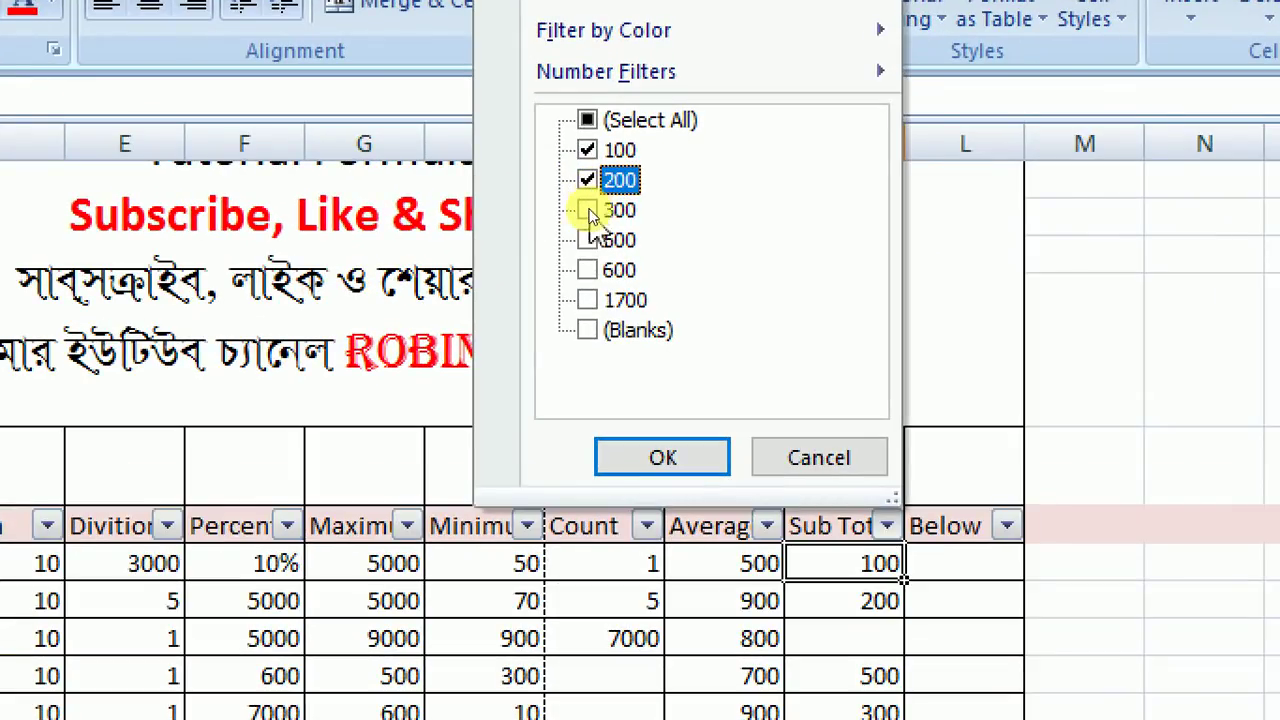
{"action": "left_click", "coordinate": [588, 208]}
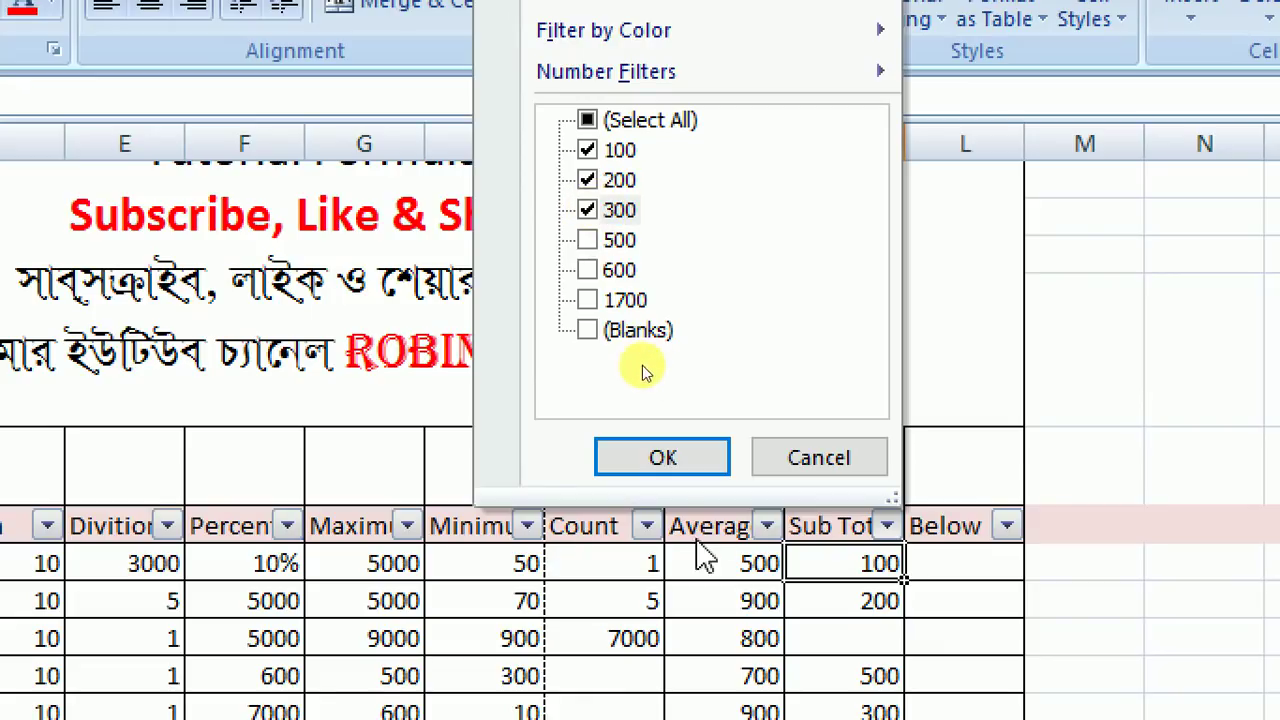
{"action": "left_click", "coordinate": [681, 462]}
{"action": "left_click", "coordinate": [862, 465]}
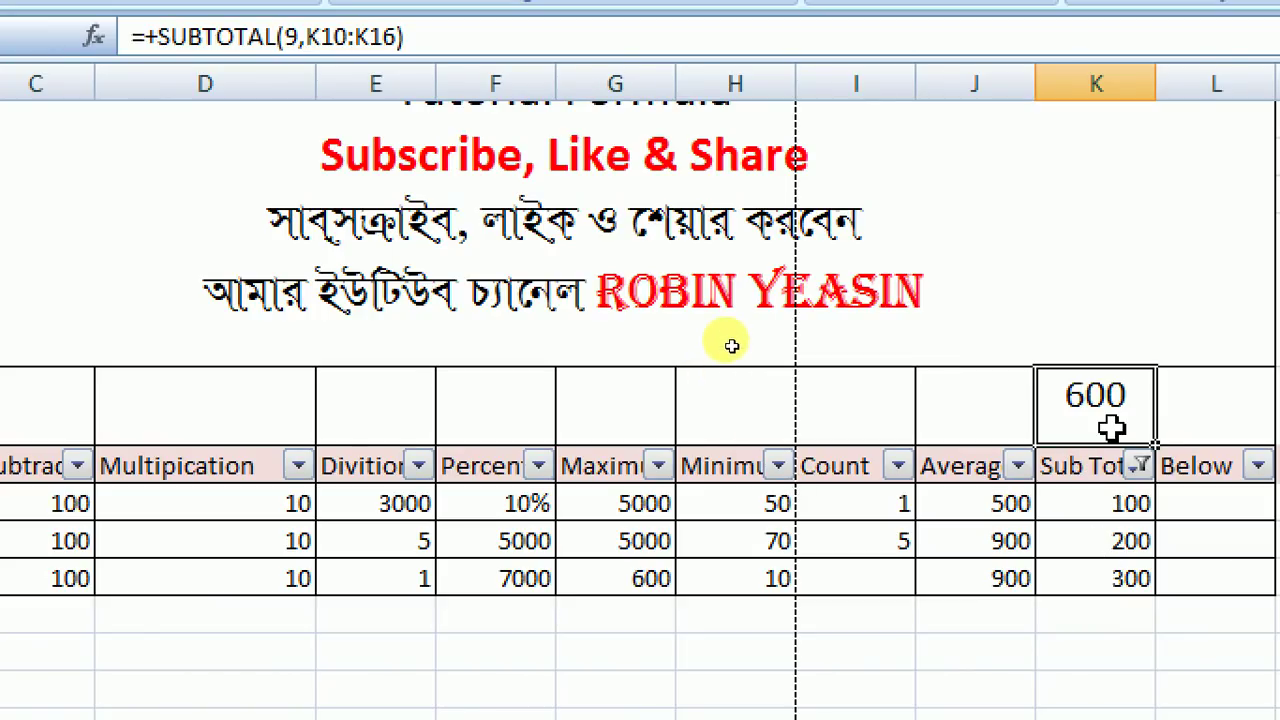
- Clear the Sub Total filter so all rows return and the totals read 1700
{"action": "left_click", "coordinate": [1140, 466]}
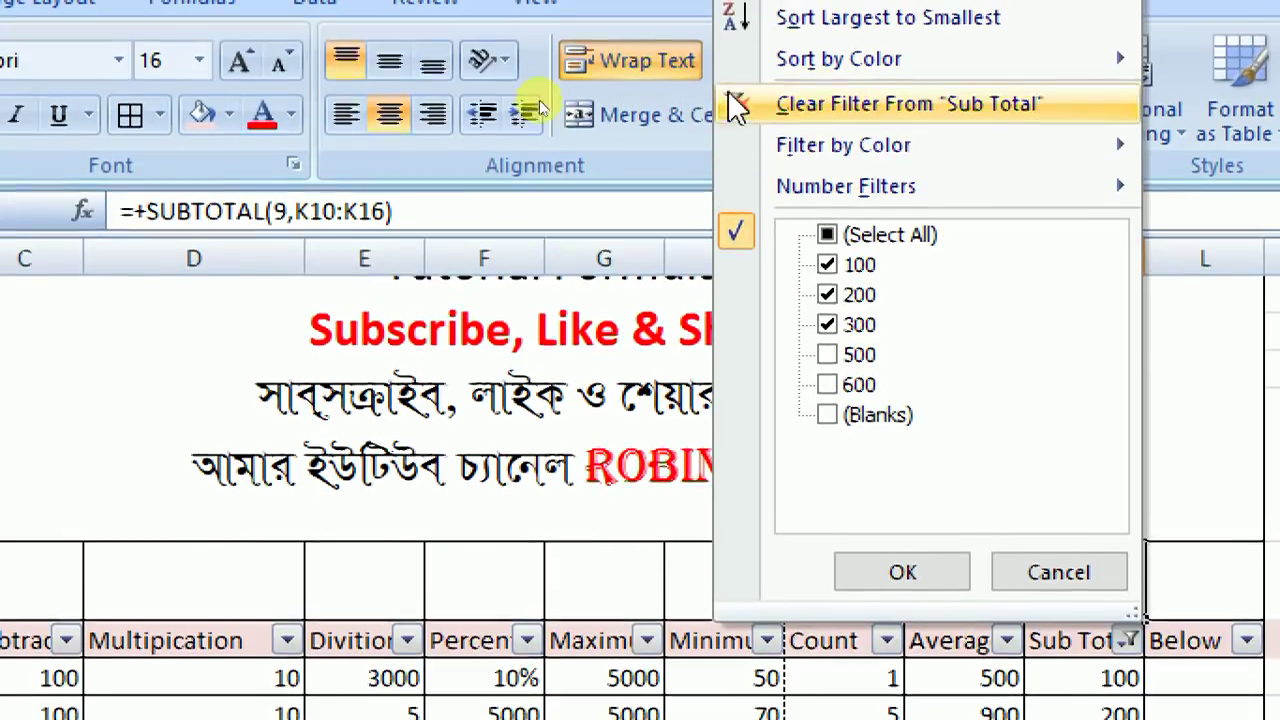
{"action": "left_click", "coordinate": [827, 236]}
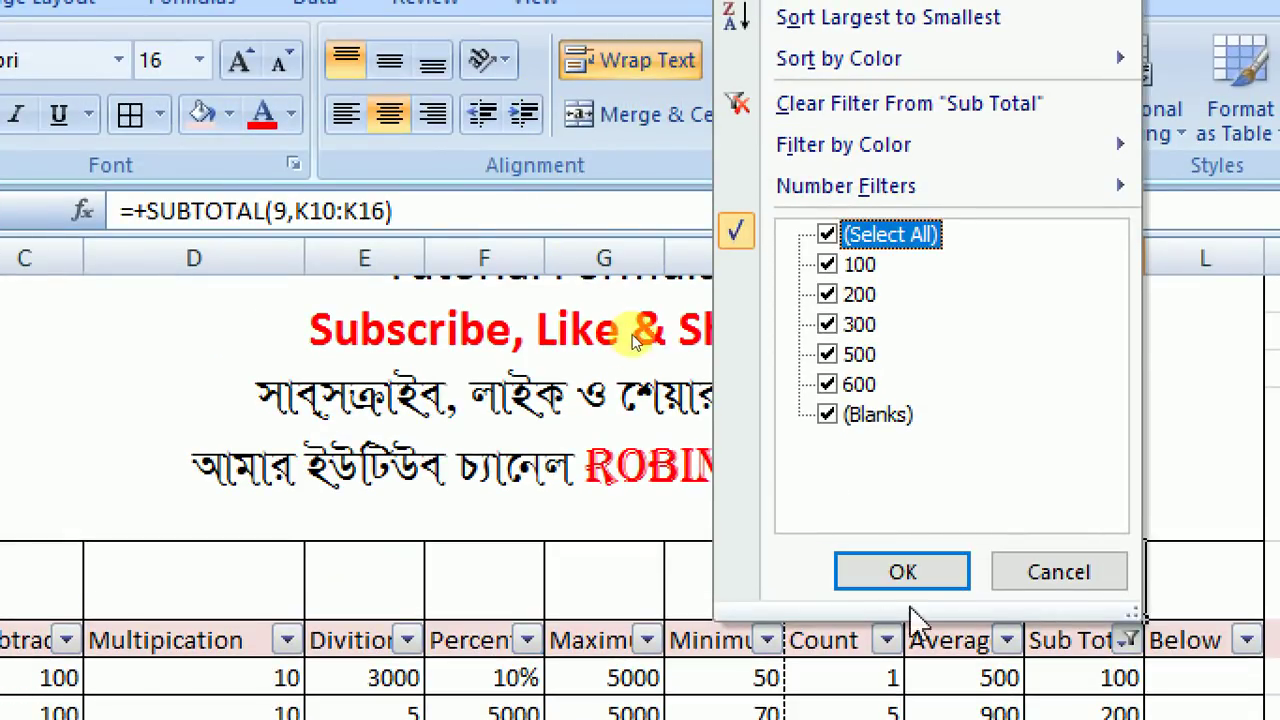
{"action": "left_click", "coordinate": [925, 577]}
{"action": "scroll", "coordinate": [1080, 500], "scroll_direction": "down", "scroll_amount": 1}
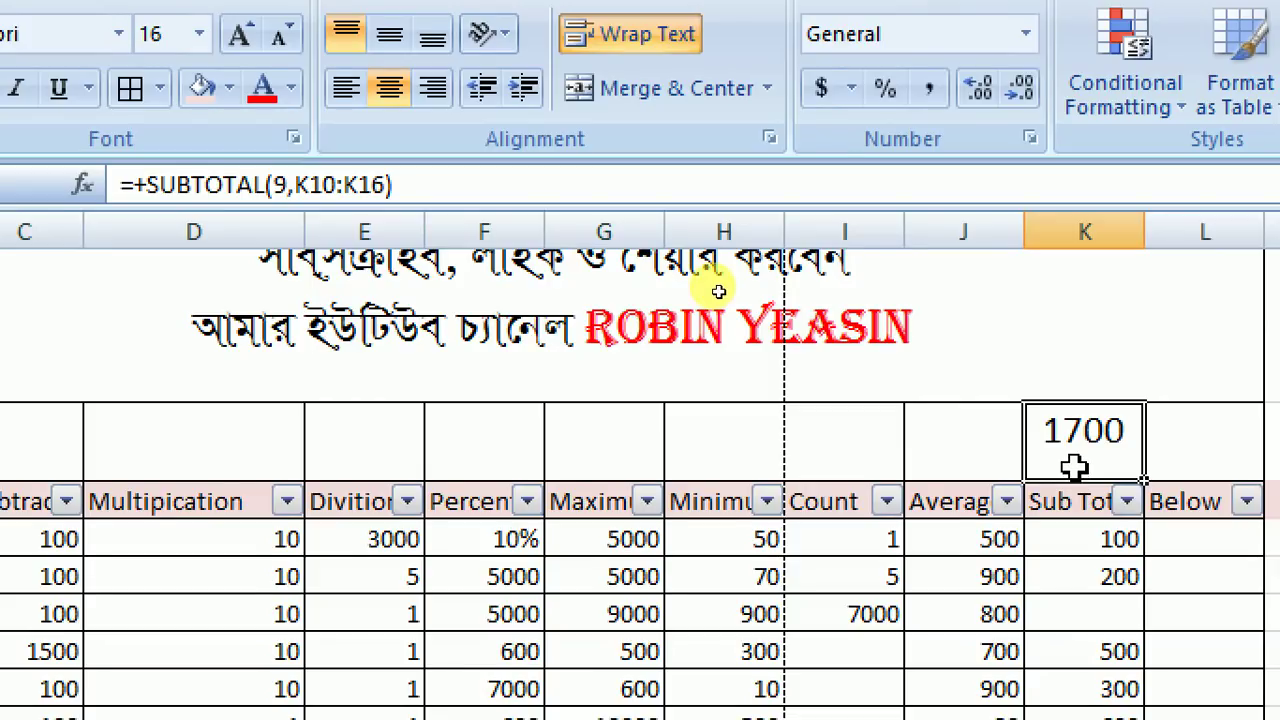
{"action": "left_click", "coordinate": [1127, 501]}
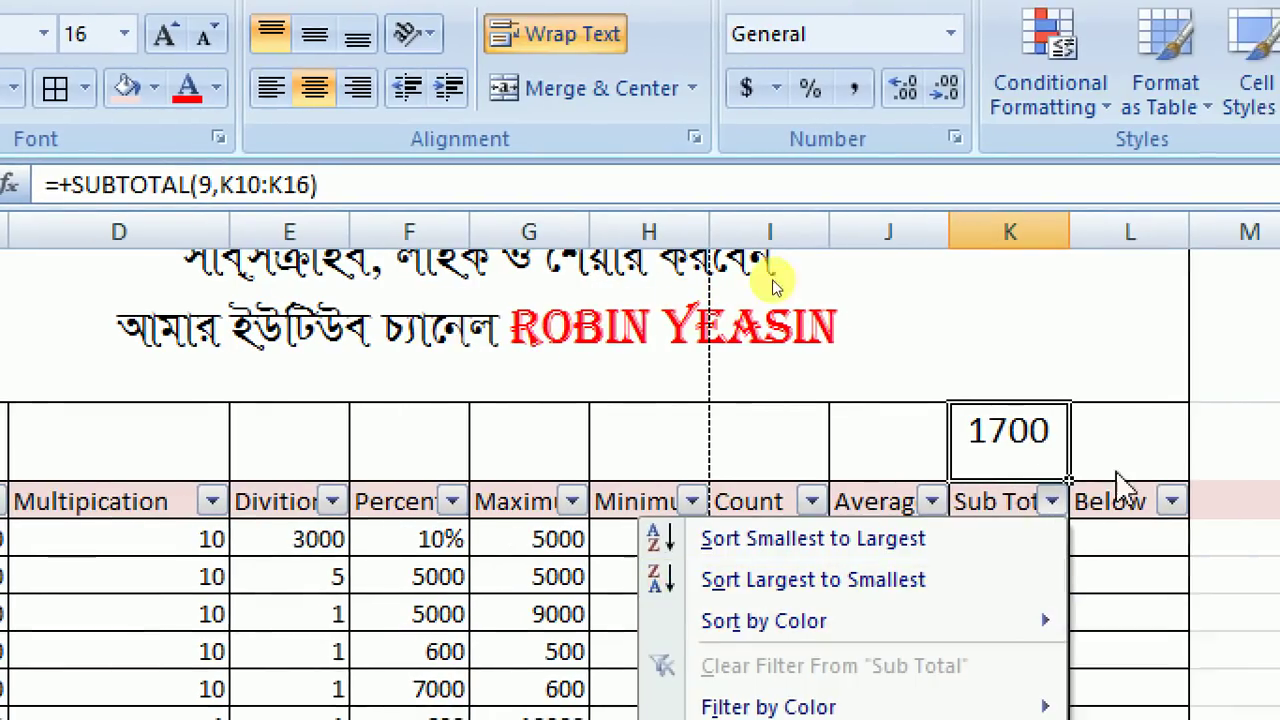
{"action": "key", "text": "Escape"}
{"action": "scroll", "coordinate": [1180, 506], "scroll_direction": "down", "scroll_amount": 2}
{"action": "scroll", "coordinate": [1154, 399], "scroll_direction": "up", "scroll_amount": 1}
{"action": "scroll", "coordinate": [1006, 529], "scroll_direction": "up", "scroll_amount": 2}
{"action": "scroll", "coordinate": [1006, 529], "scroll_direction": "down", "scroll_amount": 2}
{"action": "left_click", "coordinate": [997, 535]}
{"action": "scroll", "coordinate": [997, 537], "scroll_direction": "up", "scroll_amount": 2}
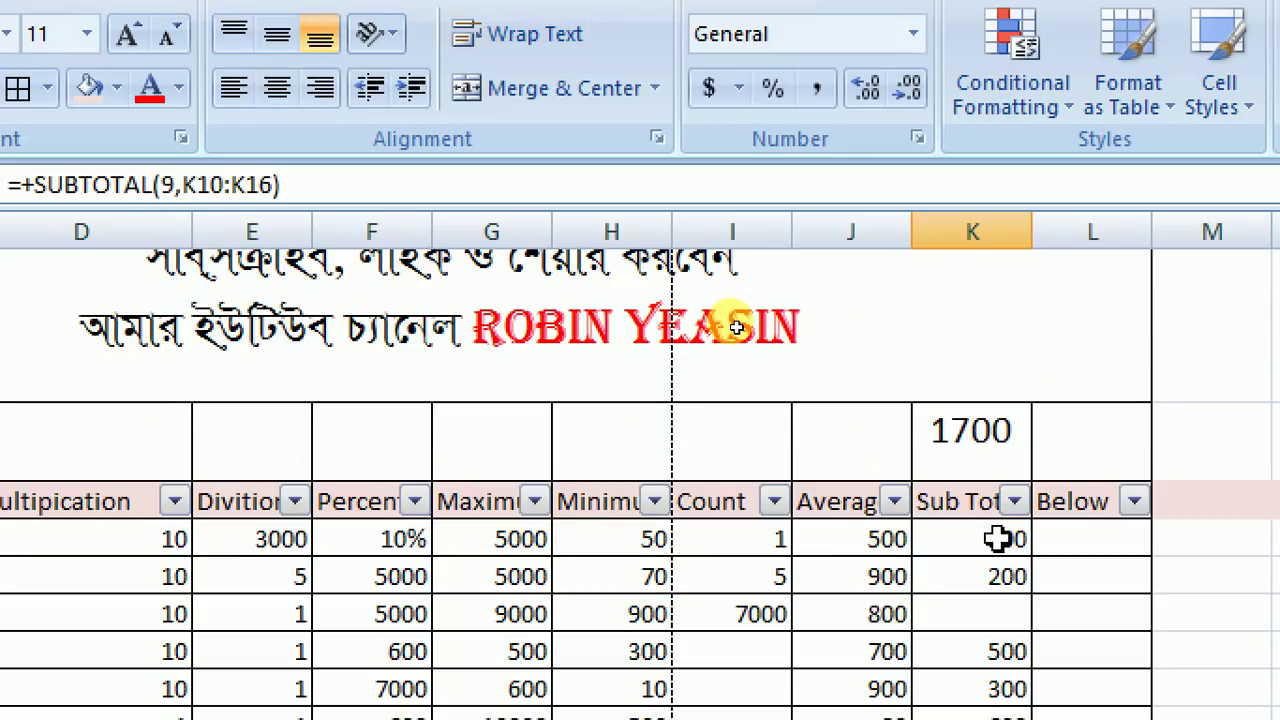
{"action": "scroll", "coordinate": [997, 538], "scroll_direction": "down", "scroll_amount": 2}
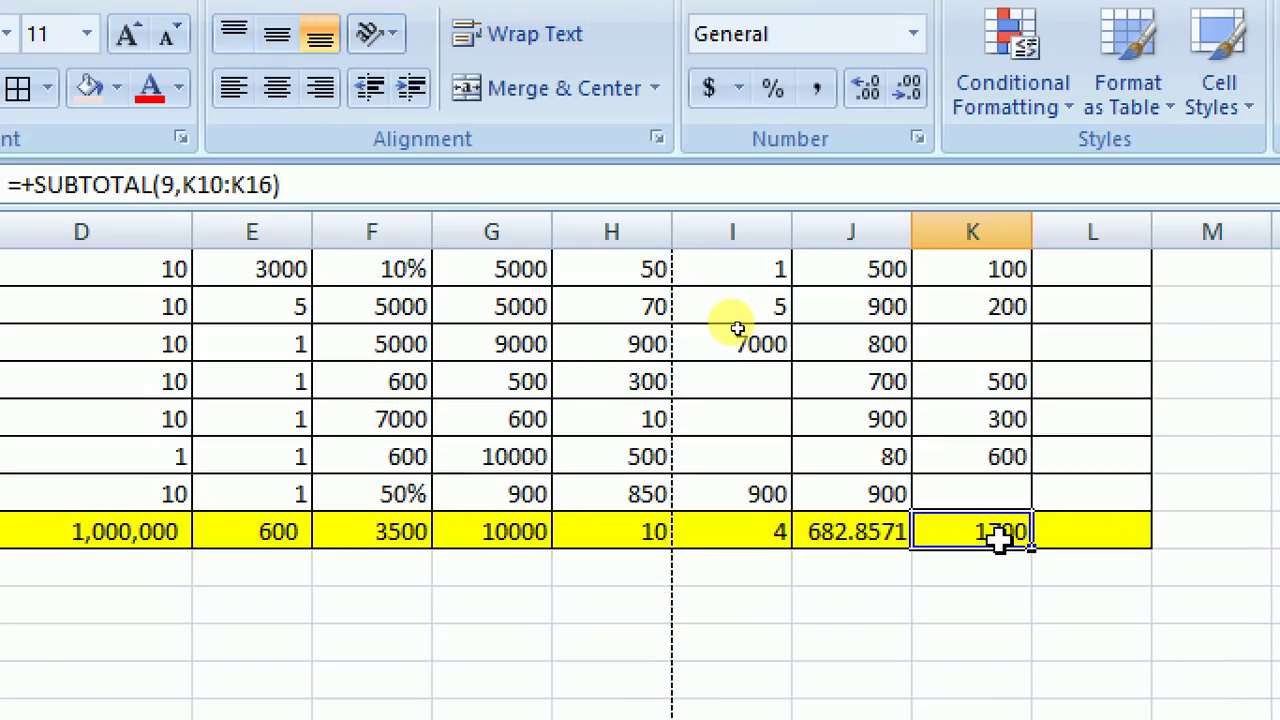
{"action": "scroll", "coordinate": [1000, 540], "scroll_direction": "up", "scroll_amount": 2}
- Link J8 to the Average grand total with +J17, showing 682.857143
{"action": "left_click", "coordinate": [820, 430]}
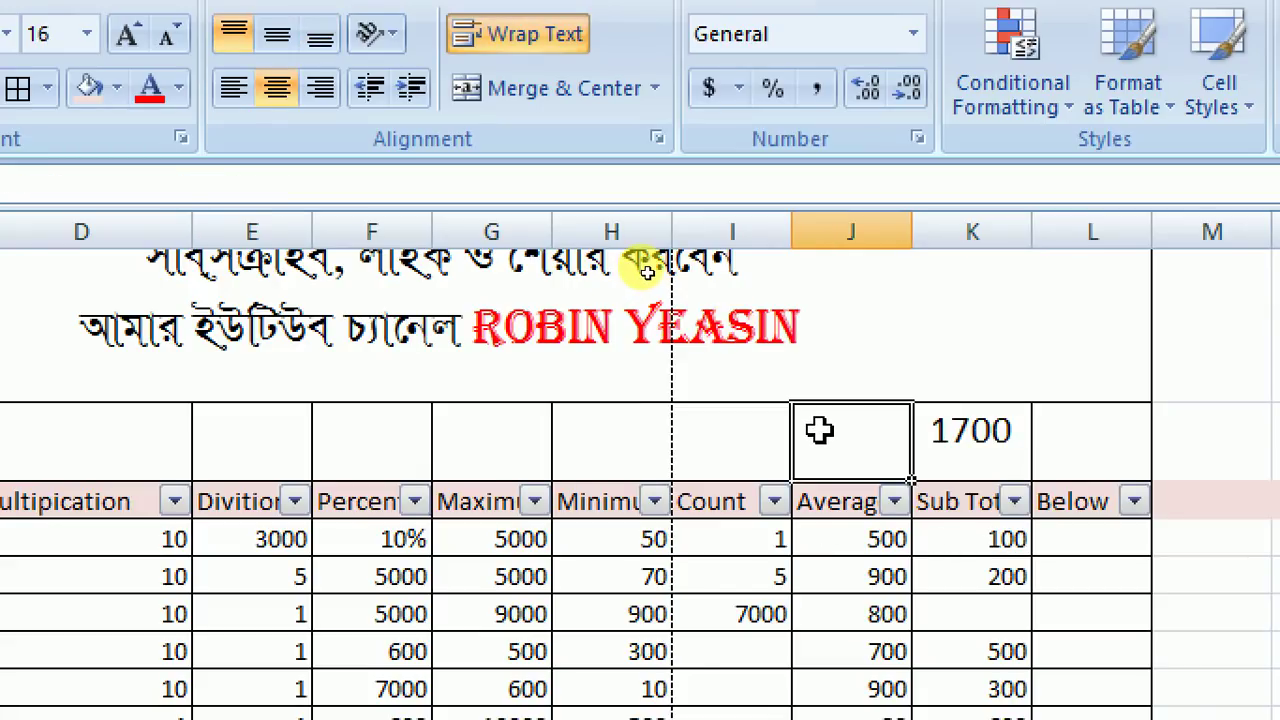
{"action": "type", "text": "+"}
{"action": "scroll", "coordinate": [869, 557], "scroll_direction": "down", "scroll_amount": 3}
{"action": "left_click", "coordinate": [867, 443]}
{"action": "left_click", "coordinate": [866, 414]}
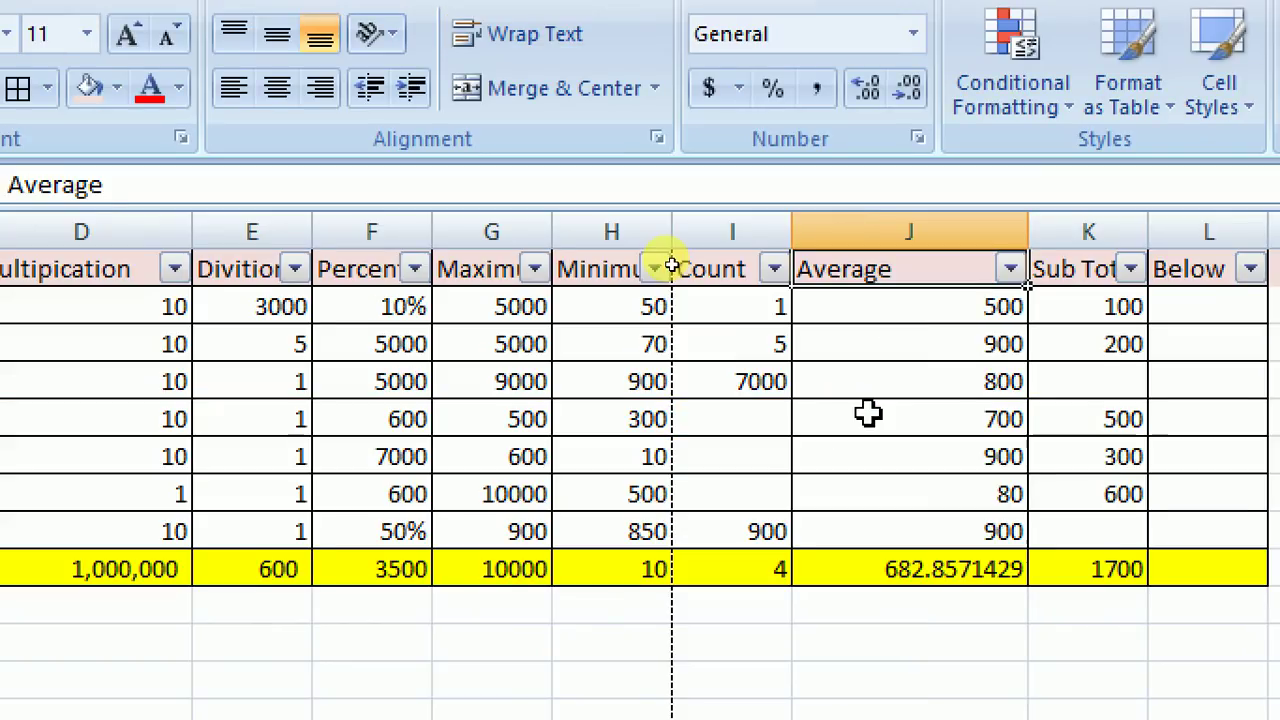
{"action": "scroll", "coordinate": [872, 471], "scroll_direction": "up", "scroll_amount": 2}
{"action": "scroll", "coordinate": [872, 471], "scroll_direction": "down", "scroll_amount": 1}
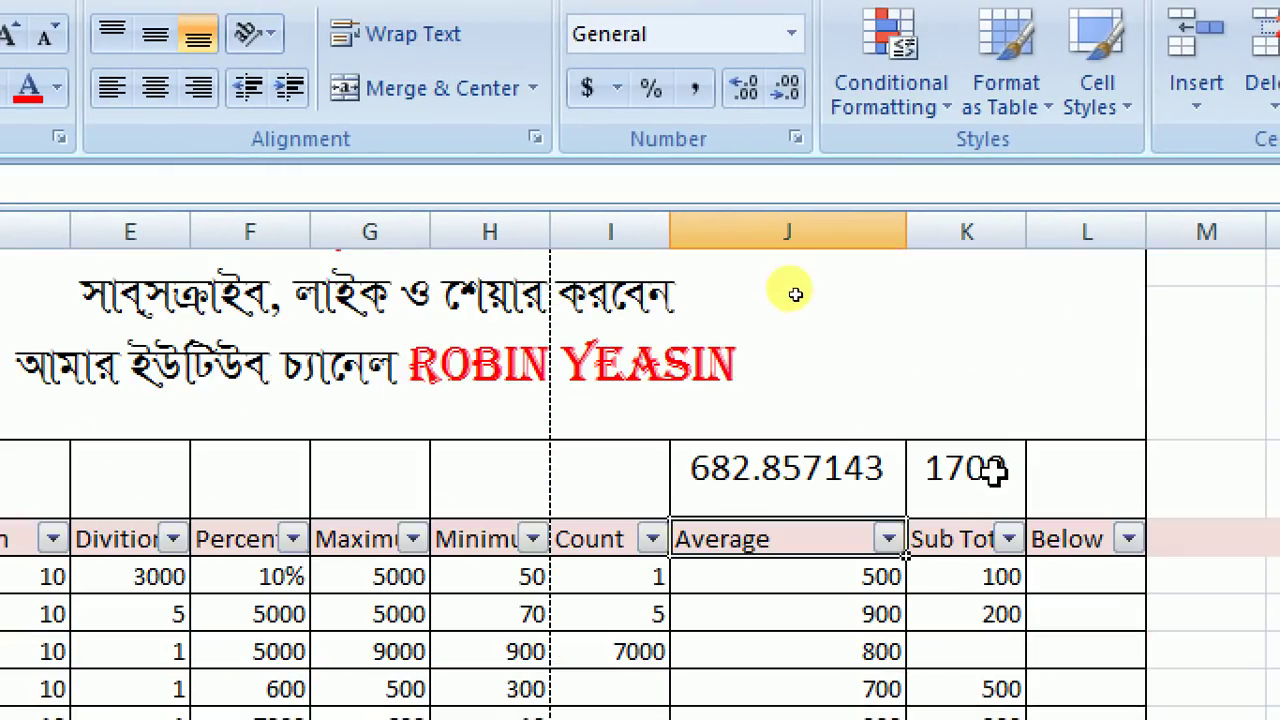
{"action": "left_click", "coordinate": [1008, 540]}
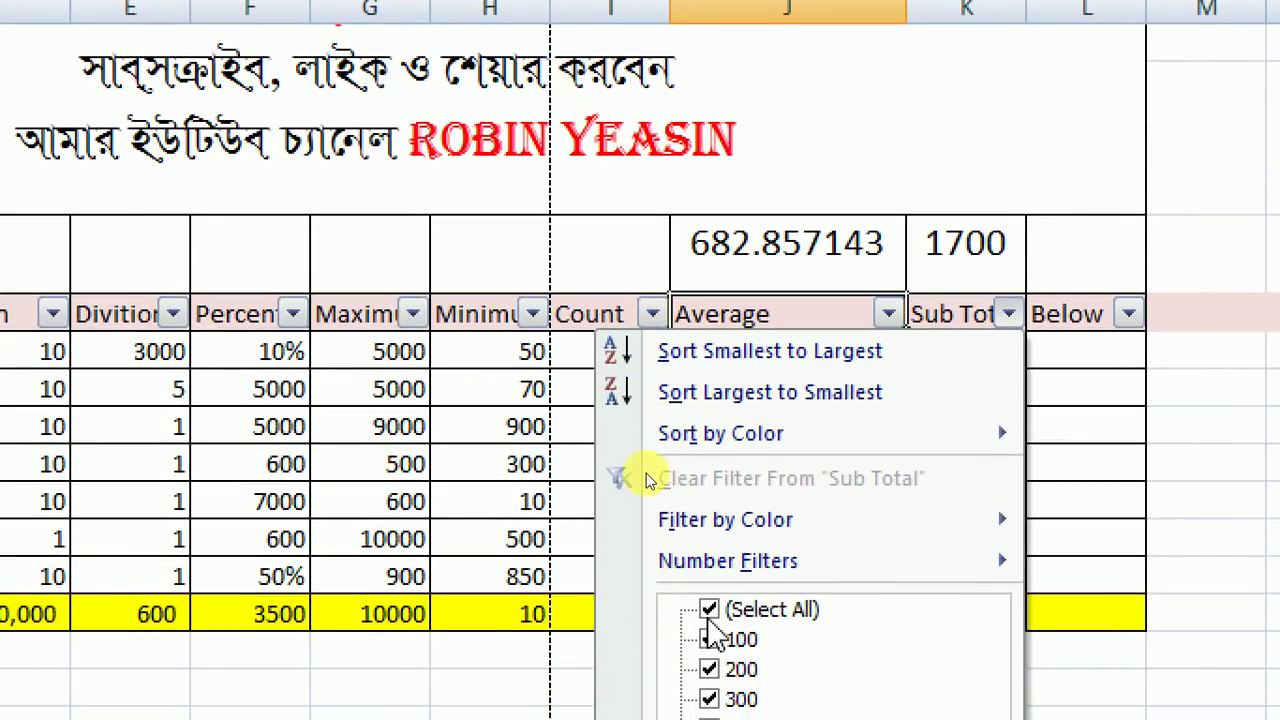
- Keep only 100, 200 and 300 in the Sub Total filter so K8 shows 600
{"action": "left_click", "coordinate": [712, 628]}
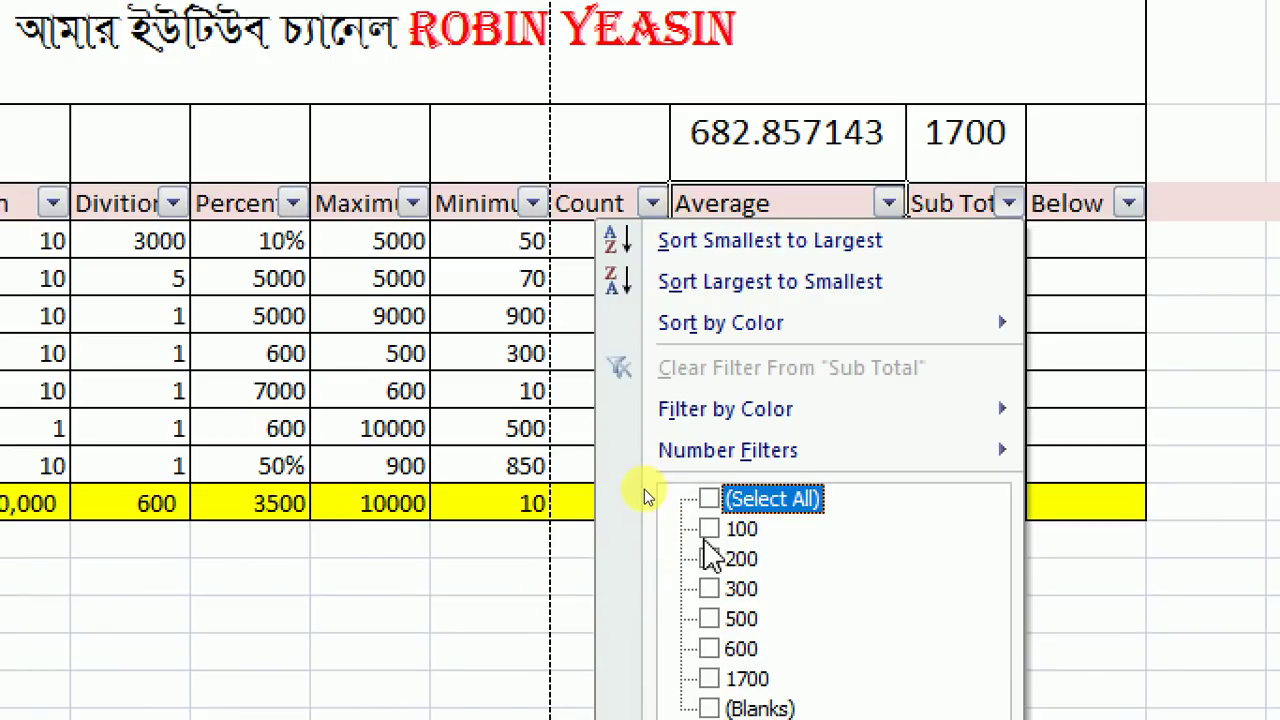
{"action": "left_click", "coordinate": [709, 639]}
{"action": "left_click", "coordinate": [709, 559]}
{"action": "left_click", "coordinate": [709, 589]}
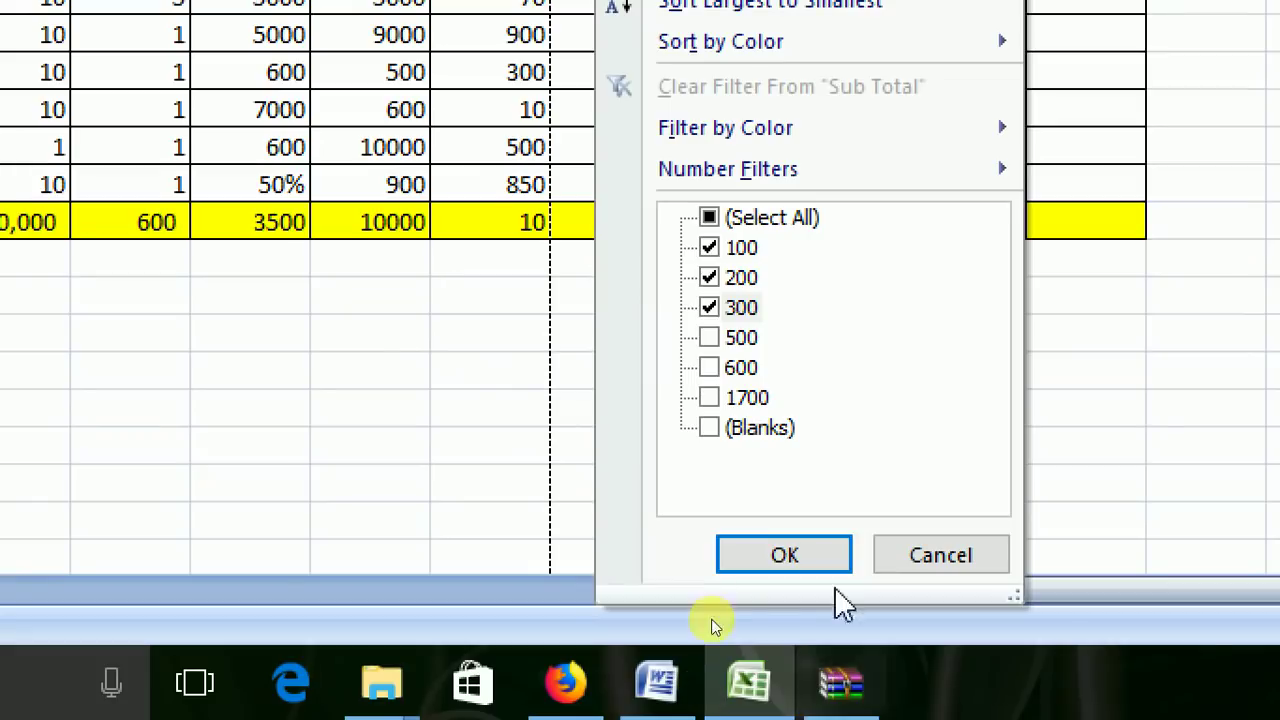
{"action": "left_click", "coordinate": [784, 554]}
- Select the visible Sub Total and Average values to compare their status-bar averages
{"action": "scroll", "coordinate": [814, 537], "scroll_direction": "up", "scroll_amount": 2}
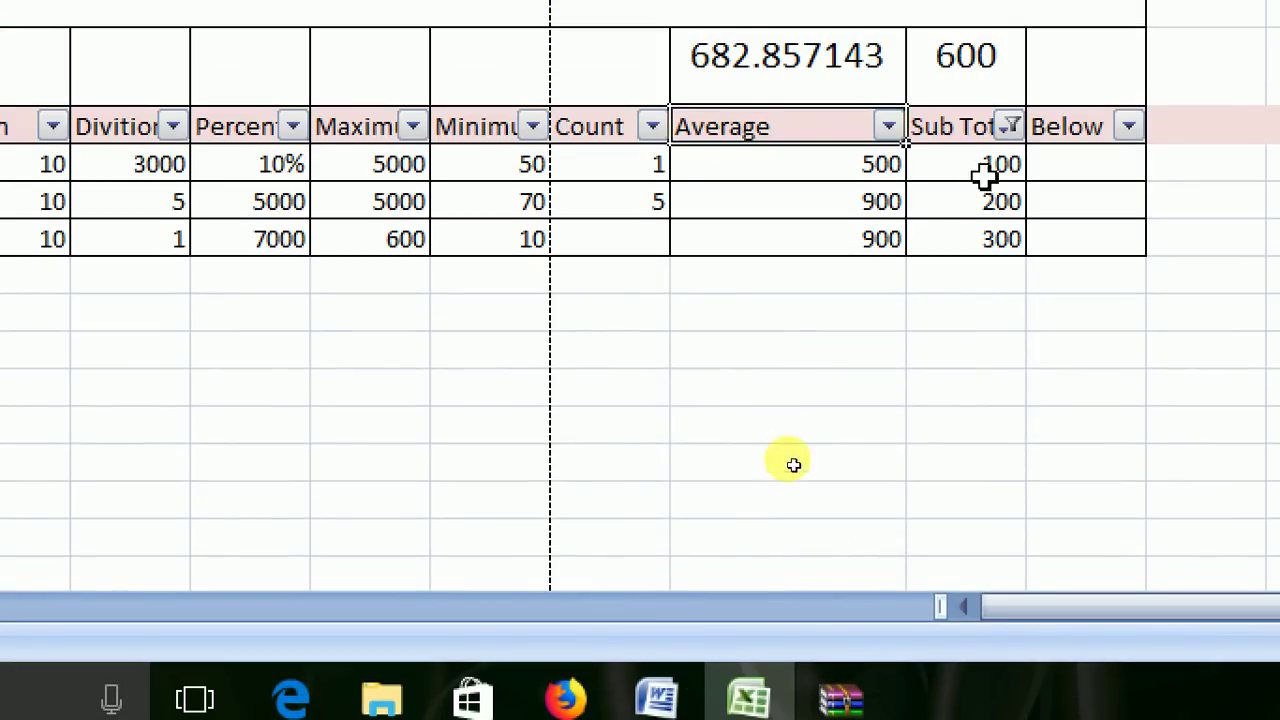
{"action": "left_click_drag", "start_coordinate": [997, 165], "coordinate": [991, 251]}
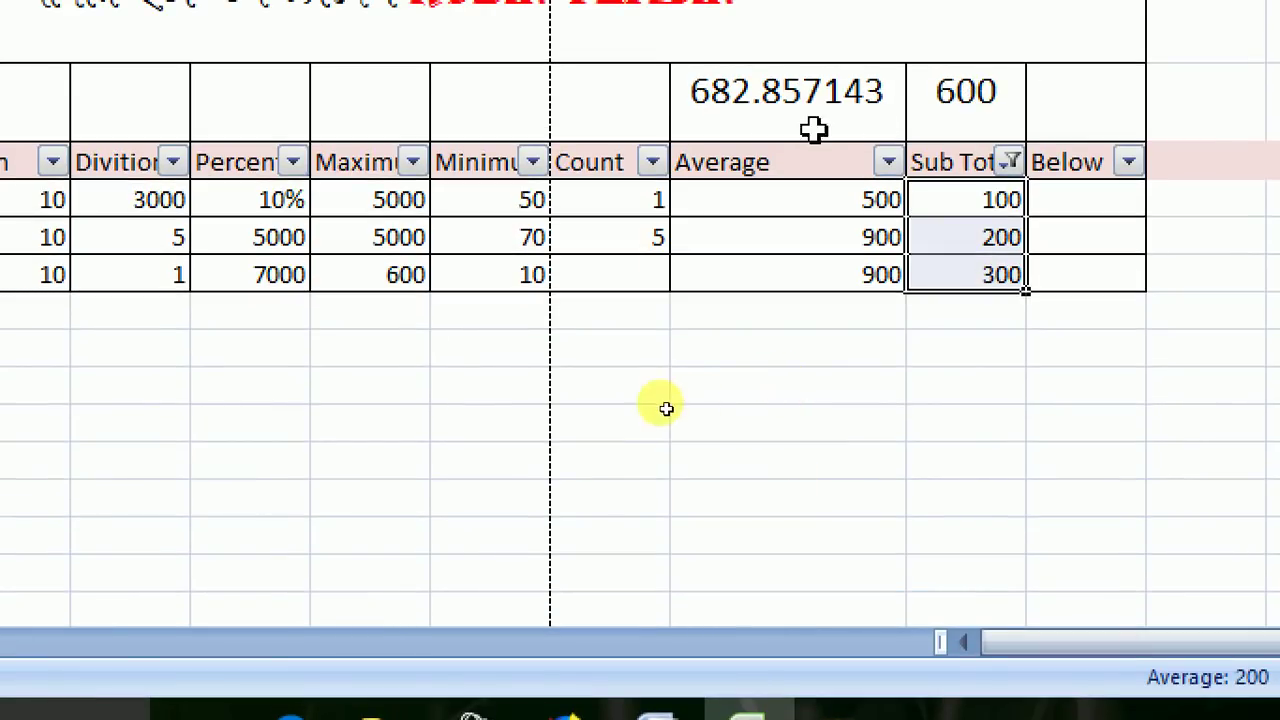
{"action": "left_click_drag", "start_coordinate": [846, 203], "coordinate": [845, 279]}
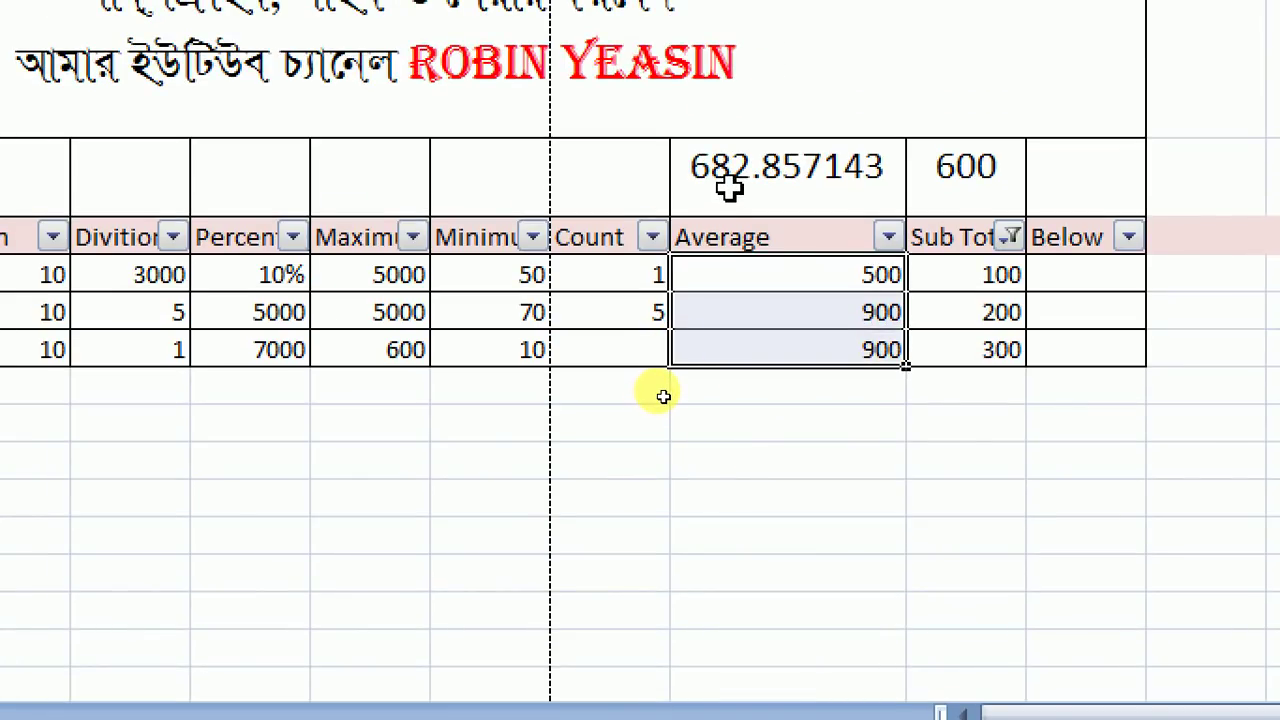
{"action": "left_click", "coordinate": [963, 188]}
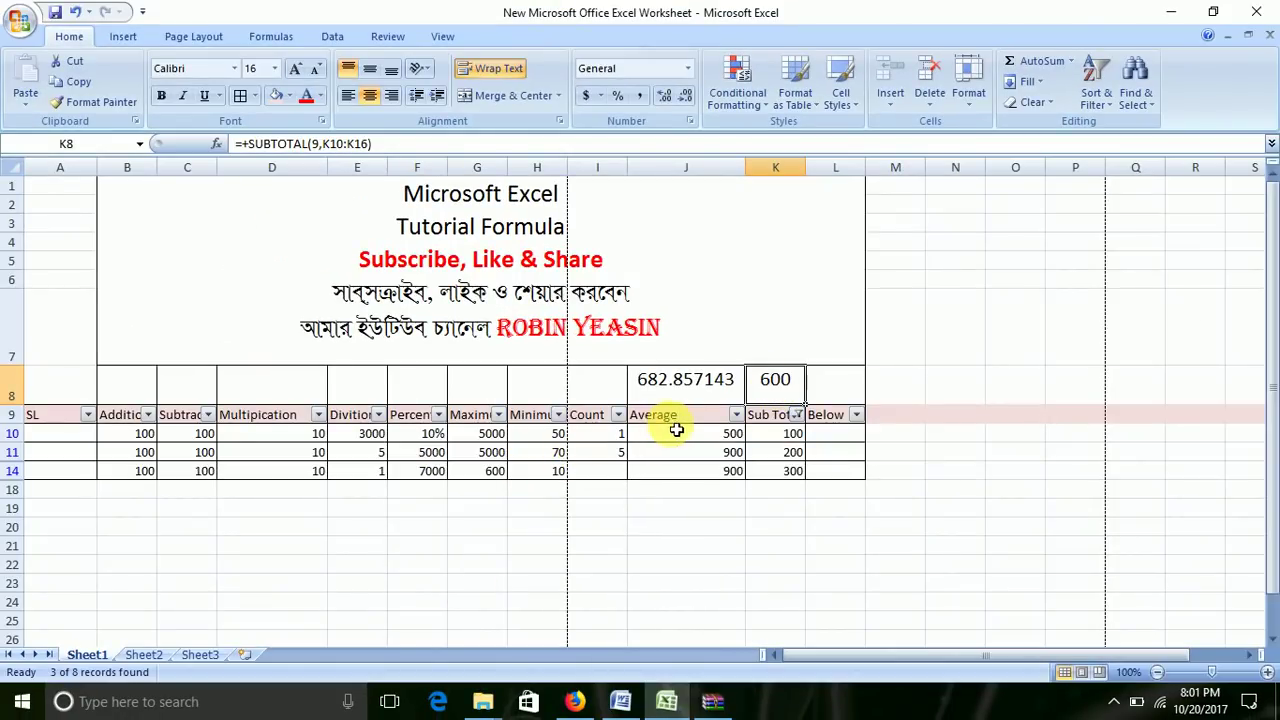
{"action": "left_click", "coordinate": [604, 398]}
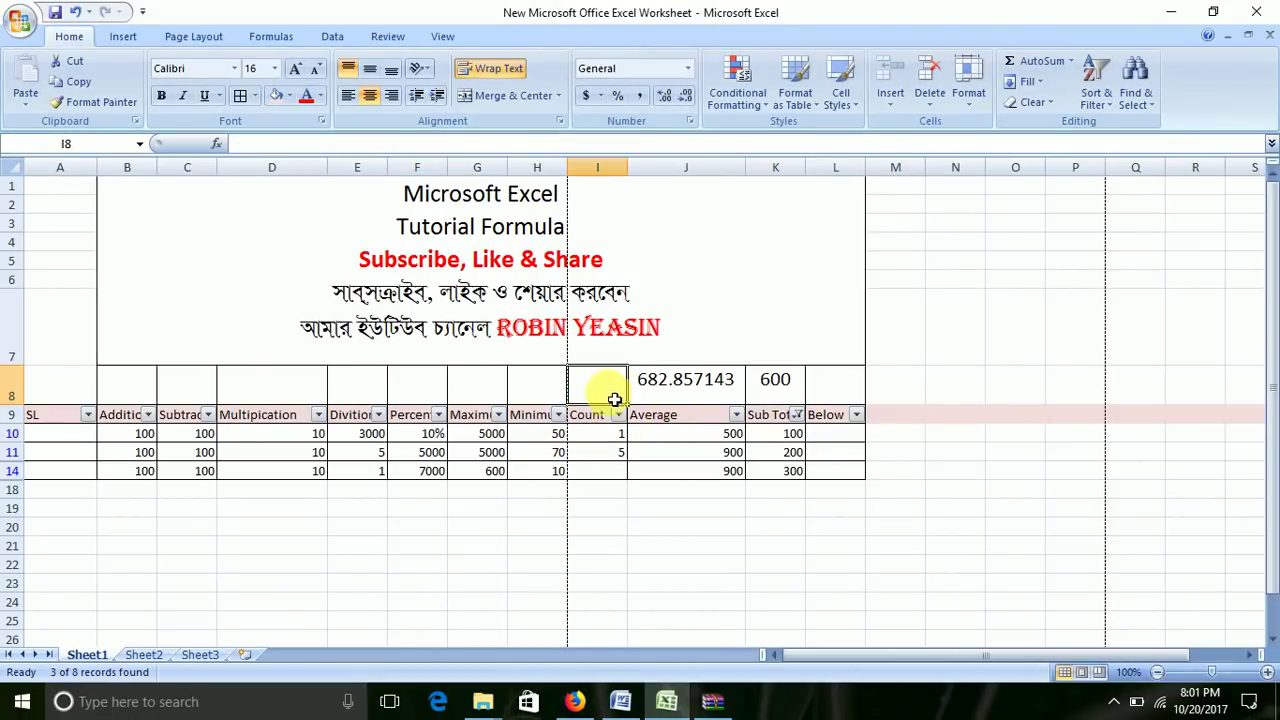
- Tick all Sub Total values again so every row reappears
{"action": "left_click", "coordinate": [796, 414]}
{"action": "left_click", "coordinate": [648, 215]}
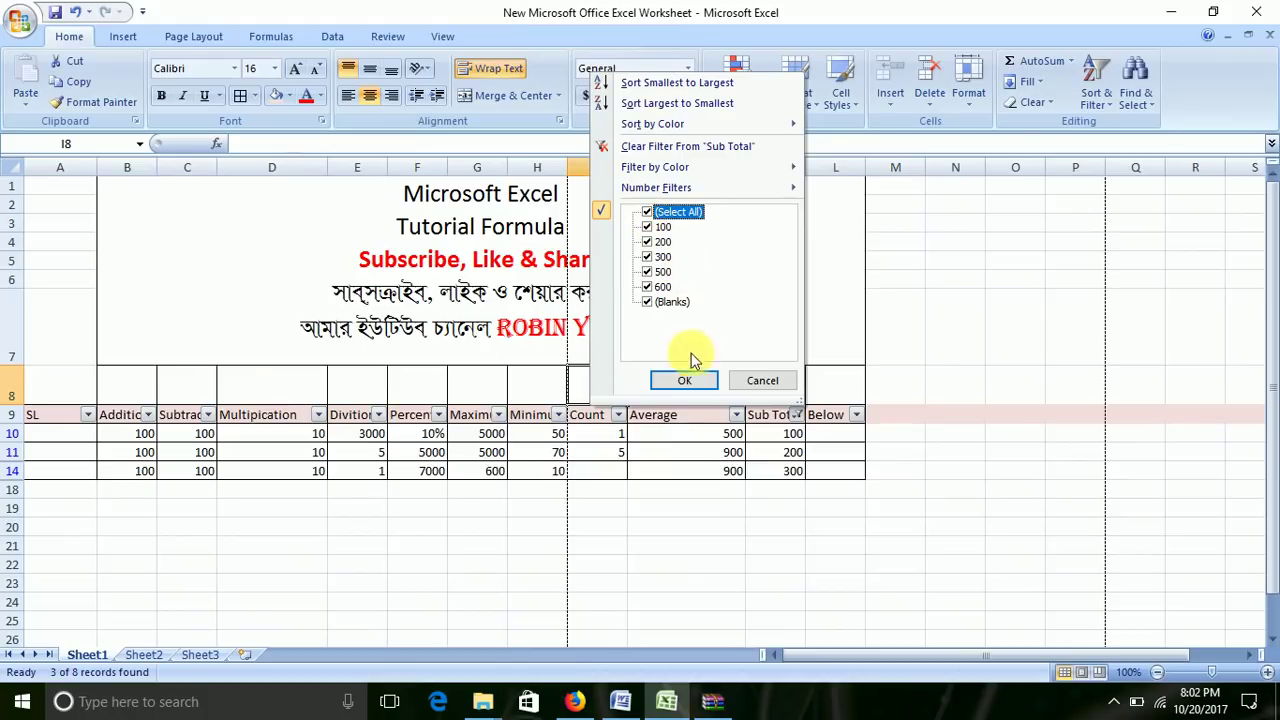
{"action": "left_click", "coordinate": [686, 378]}
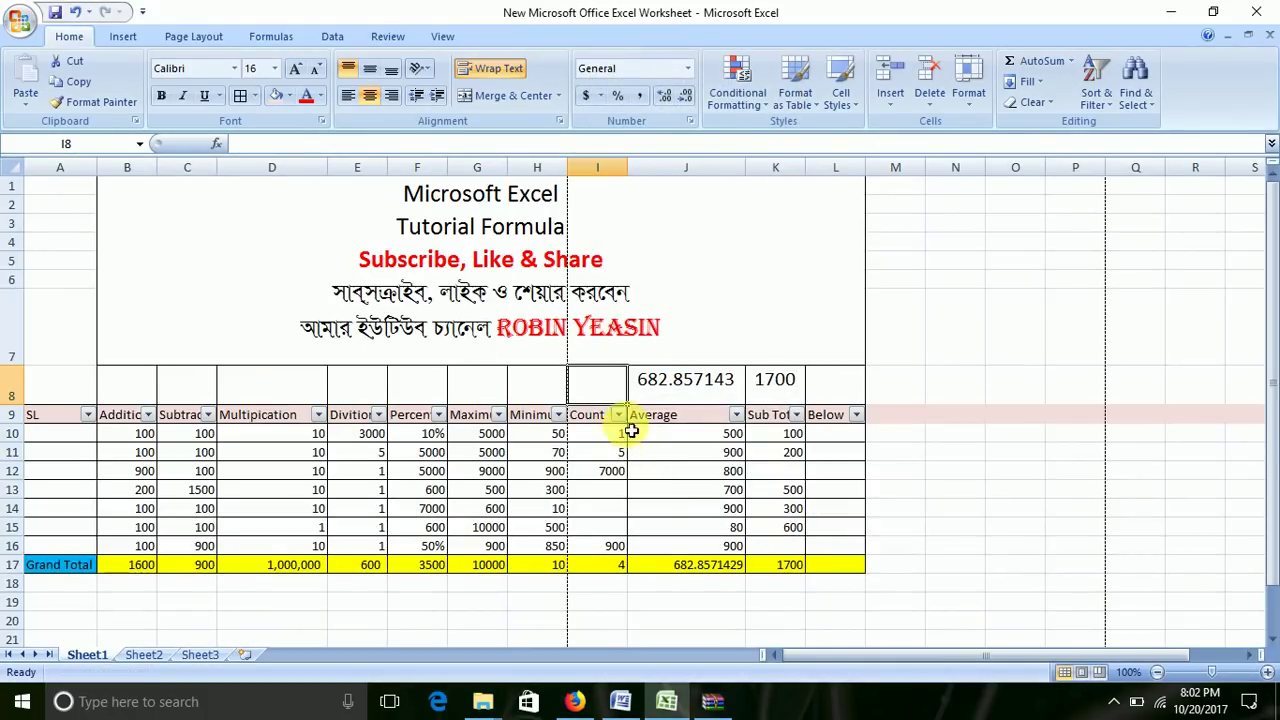
- Enter +I17 in I8 so the Count subtotal shows 4, leaving the filter unchanged
{"action": "type", "text": "+"}
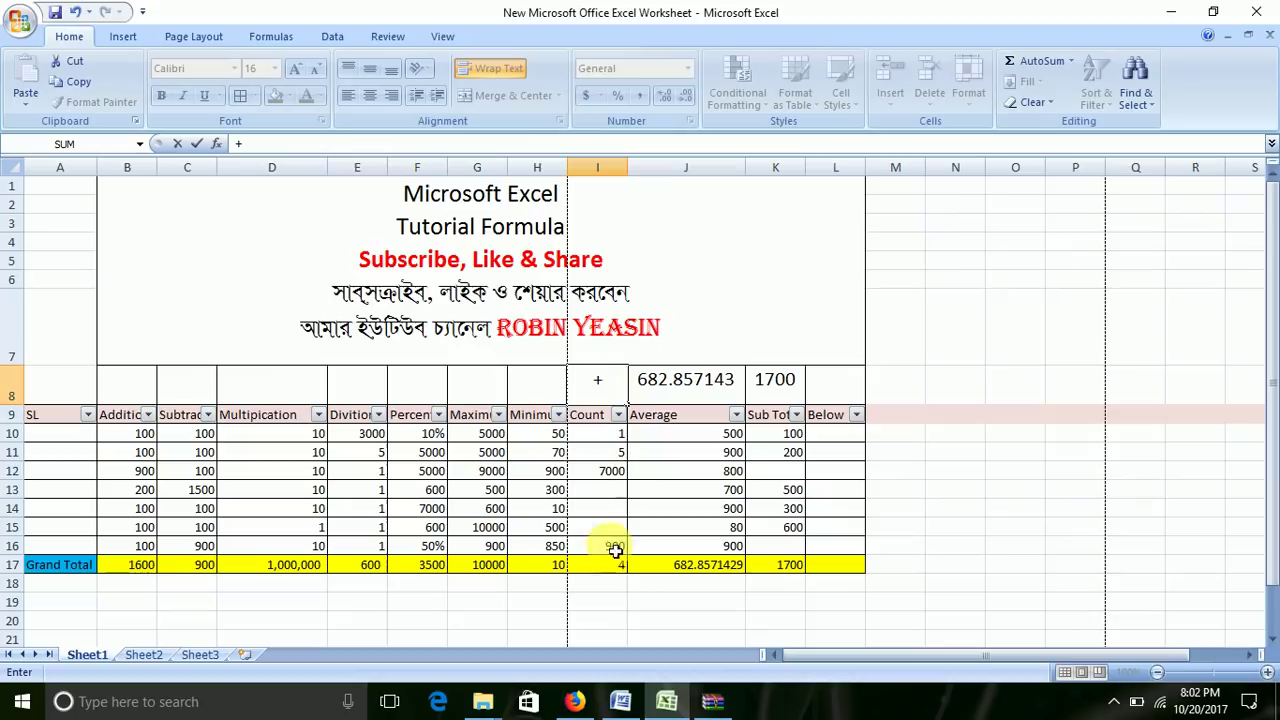
{"action": "left_click", "coordinate": [617, 572]}
{"action": "key", "text": "Return"}
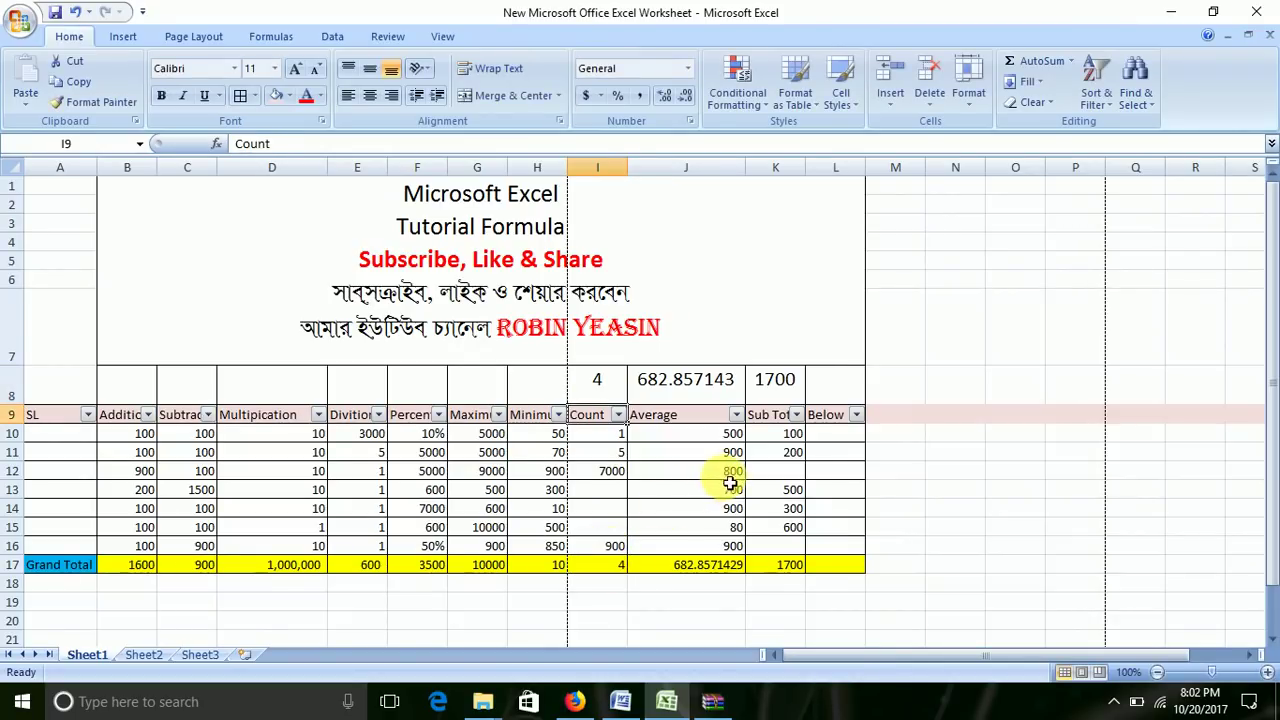
{"action": "left_click", "coordinate": [725, 471]}
{"action": "left_click", "coordinate": [796, 414]}
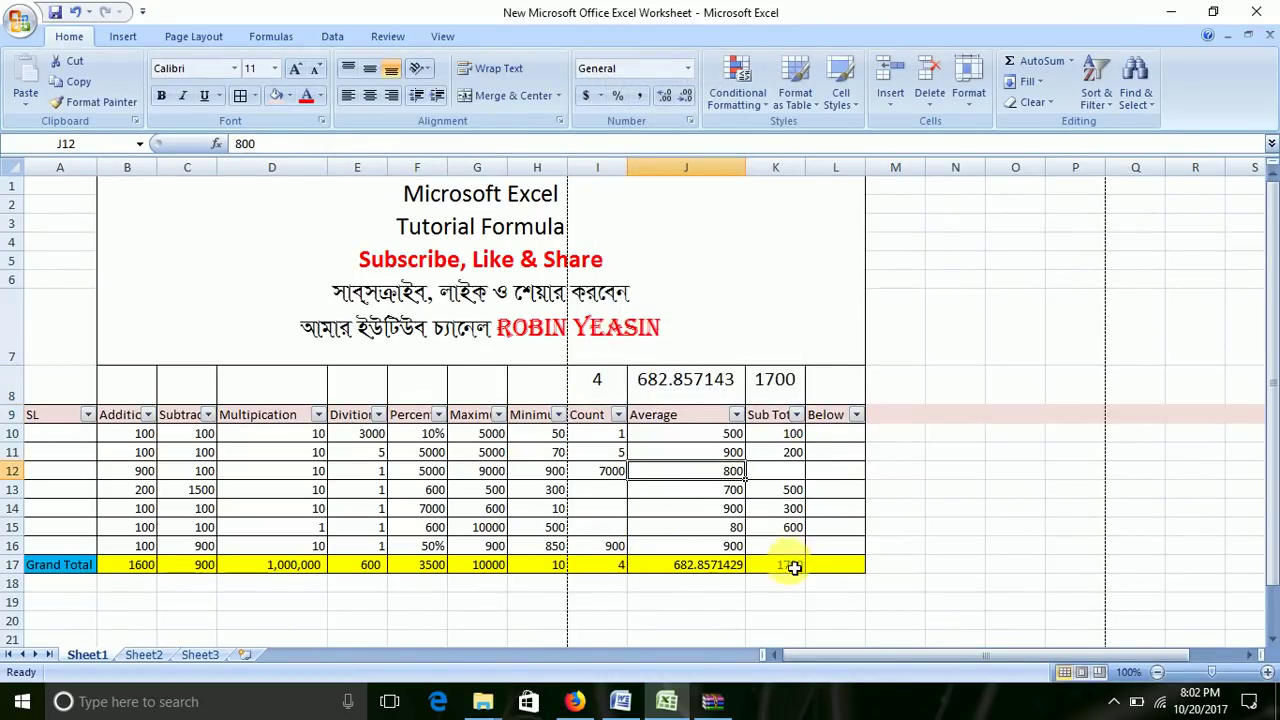
{"action": "left_click", "coordinate": [790, 564]}
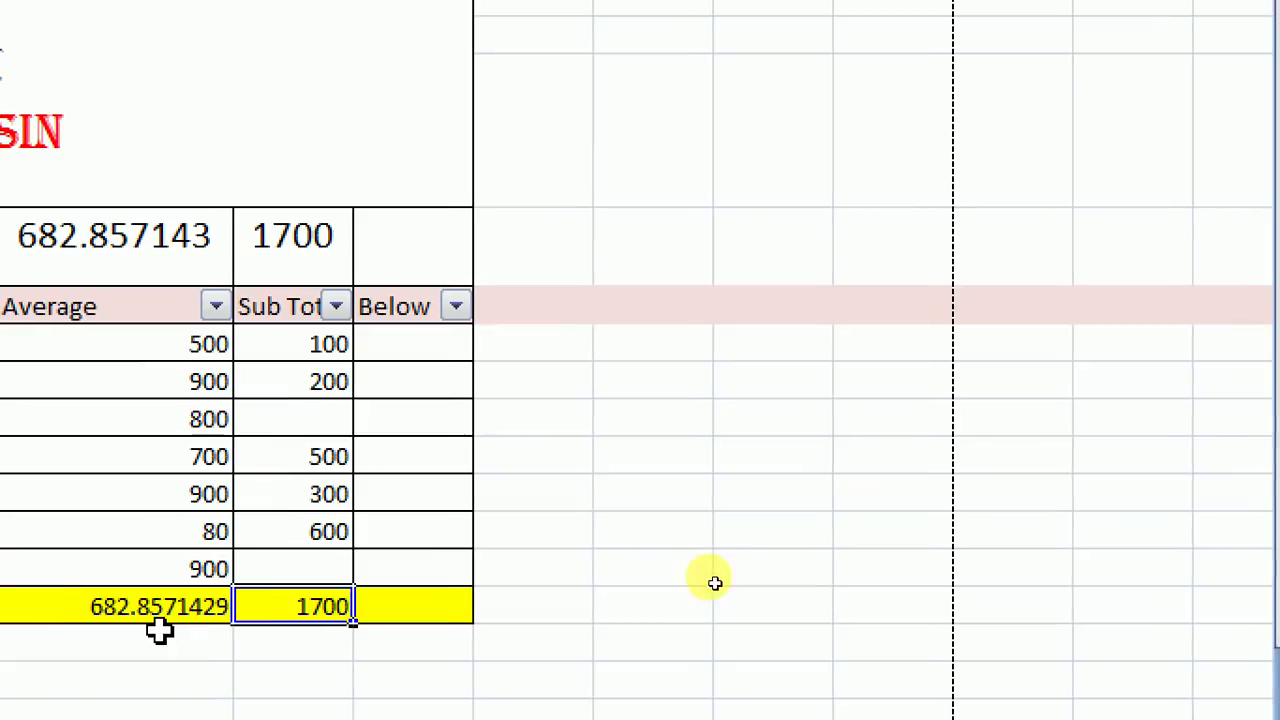
- Enter =+SUBTOTAL(9,K10:K16) in K17 so the Sub Total grand total still shows 1700
{"action": "type", "text": "+"}
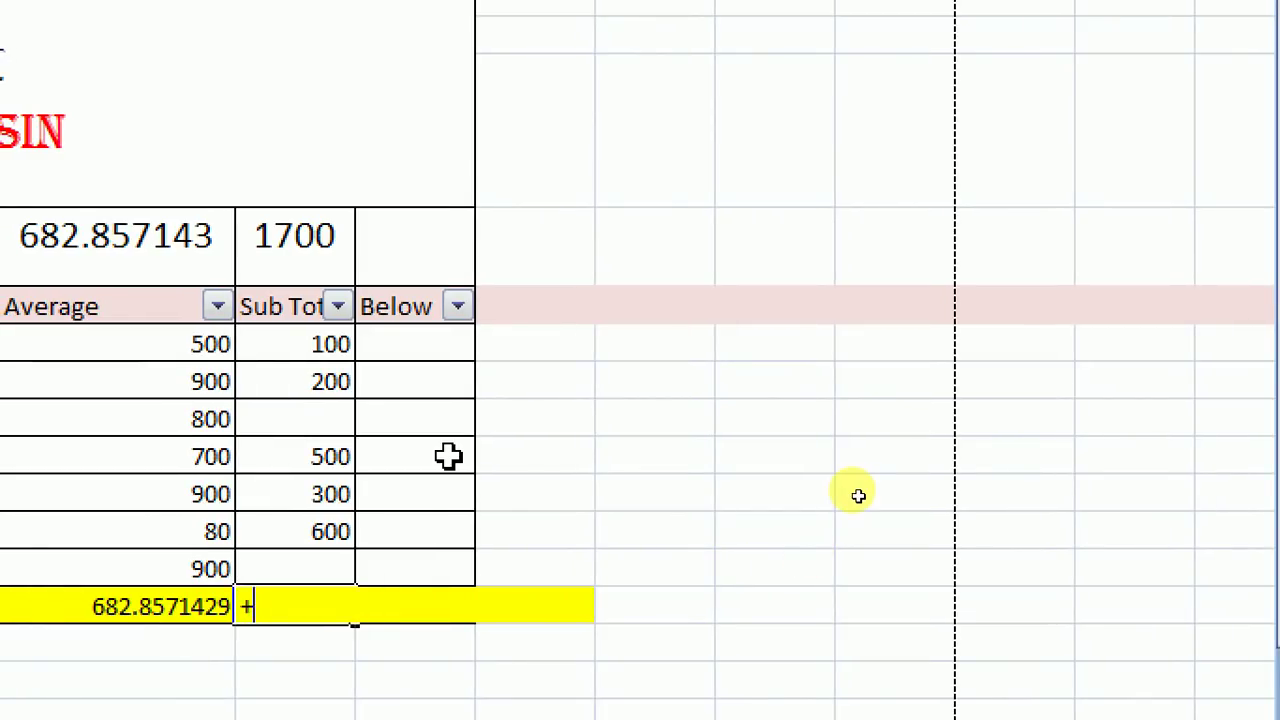
{"action": "type", "text": "SUB"}
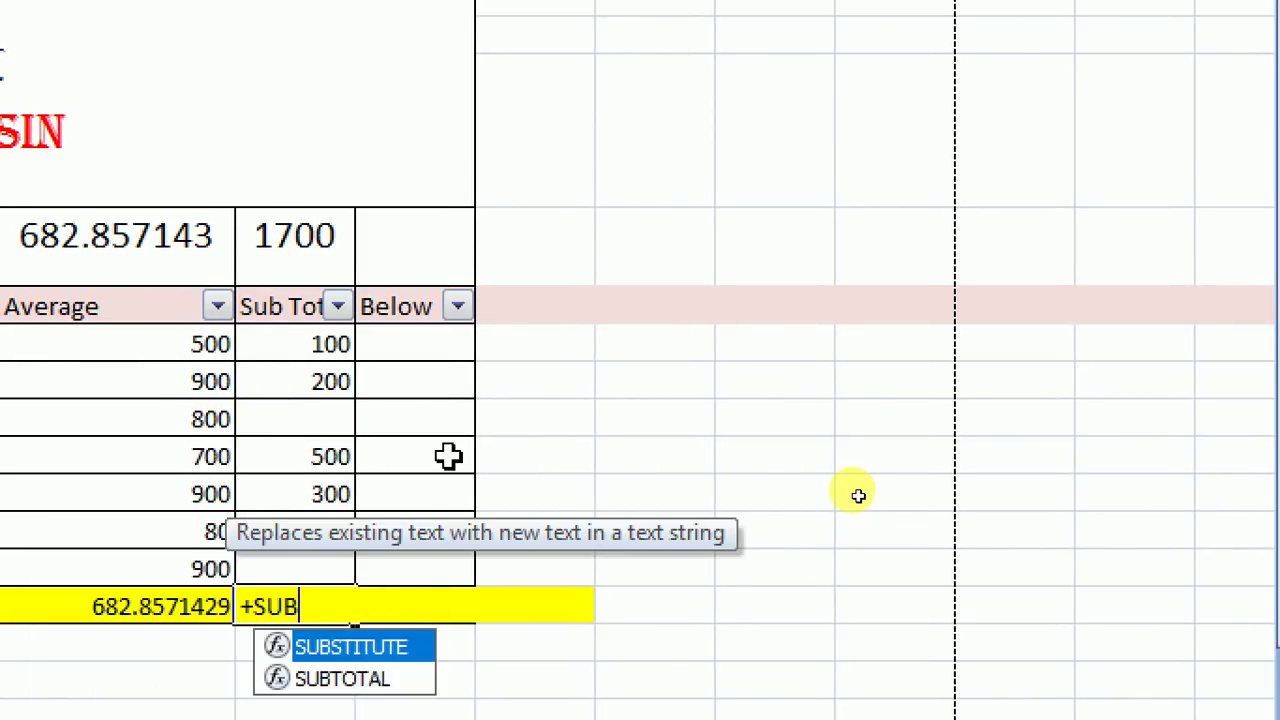
{"action": "type", "text": "TOA"}
{"action": "key", "text": "BackSpace"}
{"action": "type", "text": "T"}
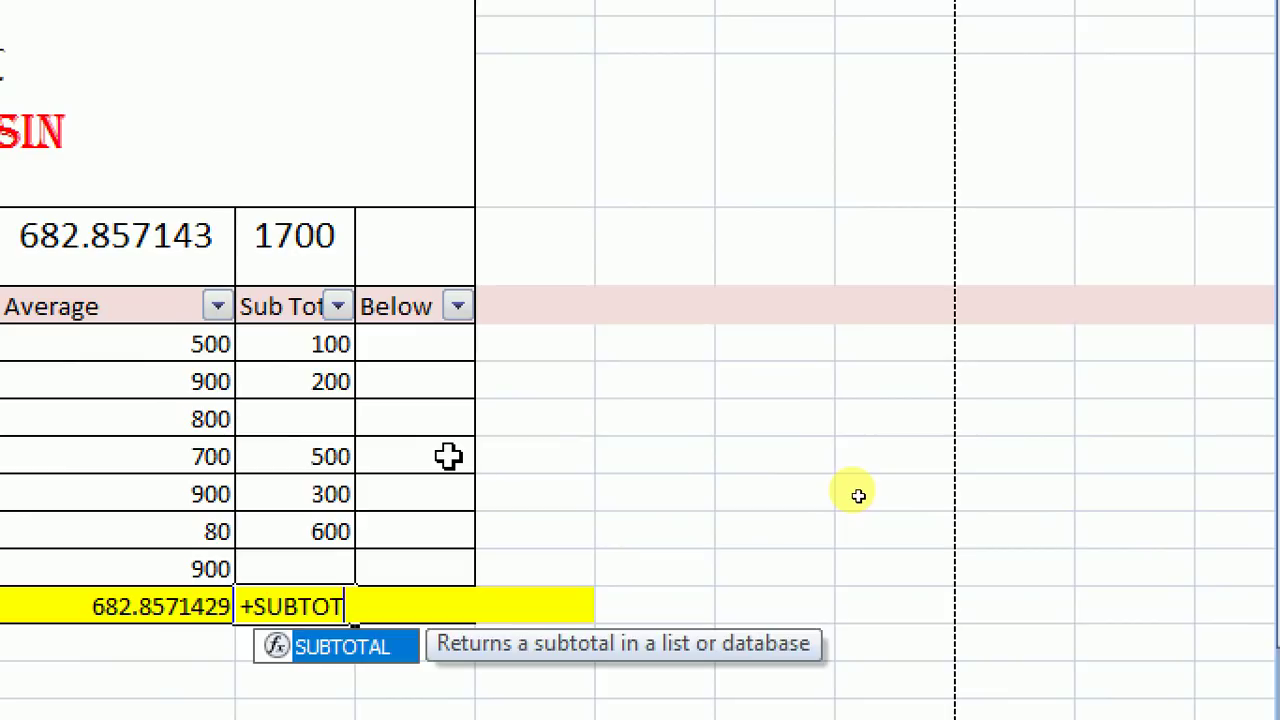
{"action": "type", "text": "AL(9."}
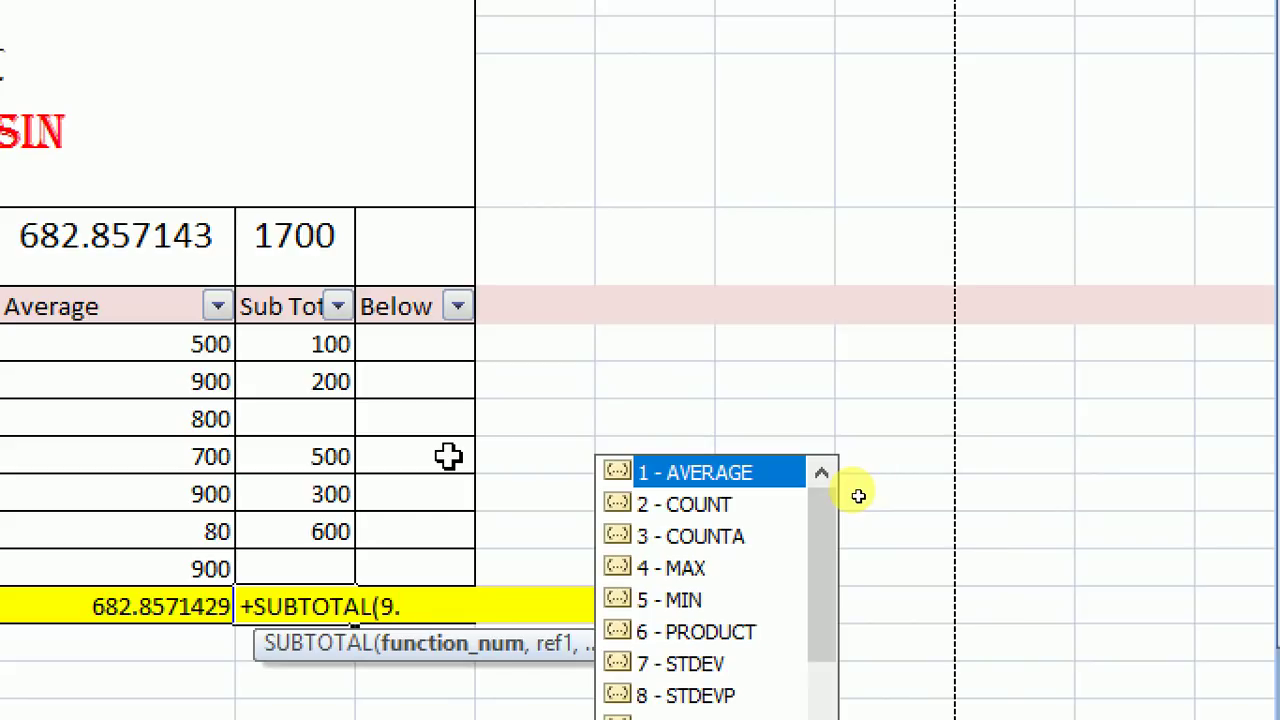
{"action": "key", "text": "BackSpace"}
{"action": "type", "text": ","}
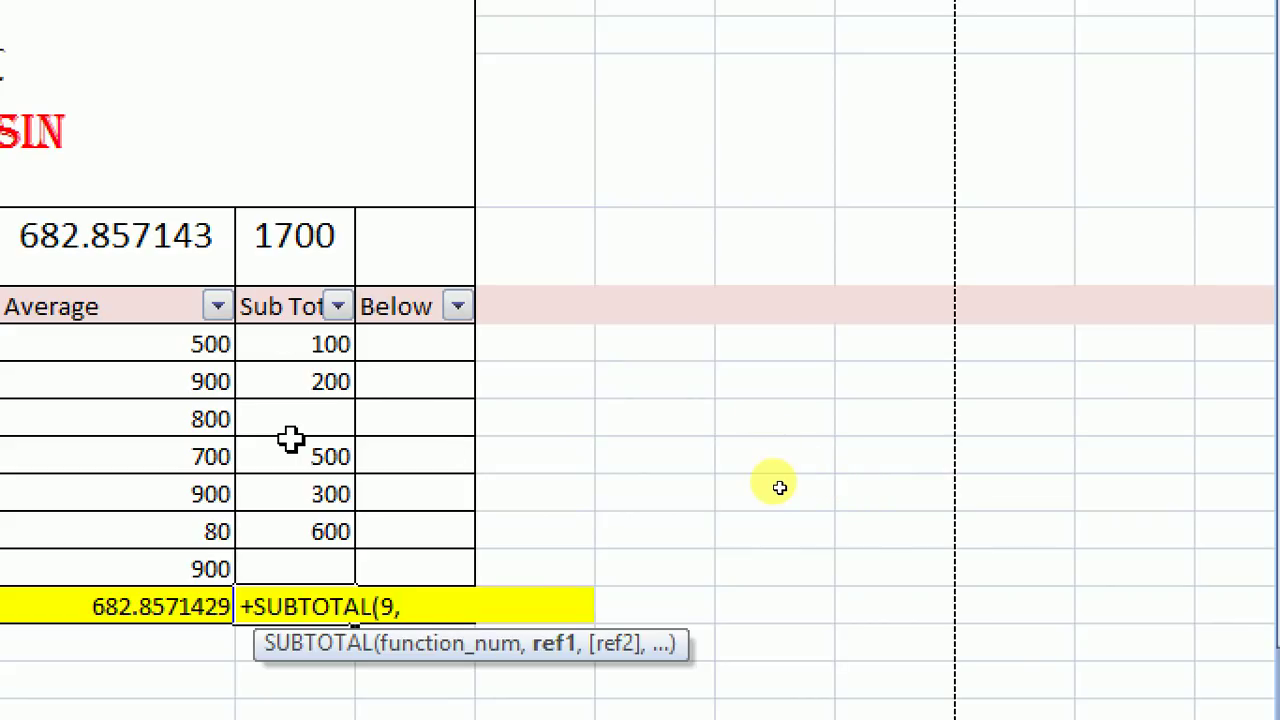
{"action": "left_click", "coordinate": [300, 345]}
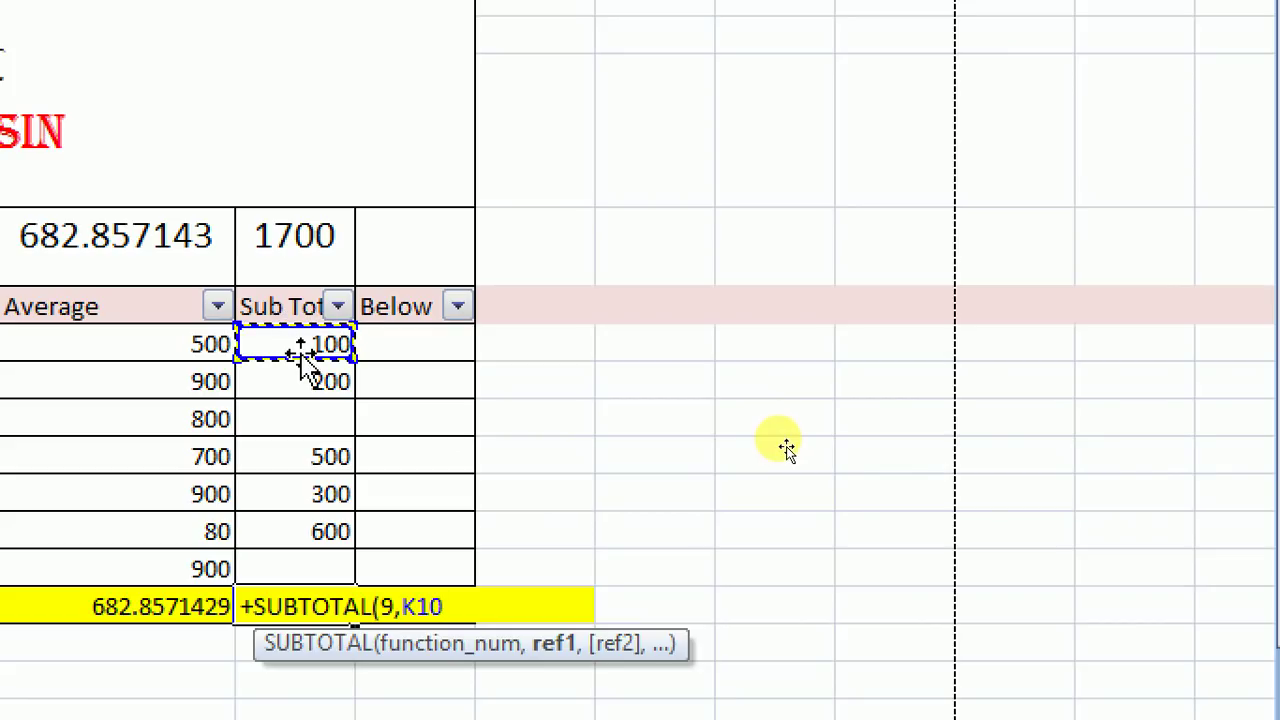
{"action": "type", "text": ":K10"}
{"action": "key", "text": "BackSpace"}
{"action": "key", "text": "BackSpace"}
{"action": "key", "text": "BackSpace"}
{"action": "left_click", "coordinate": [298, 569]}
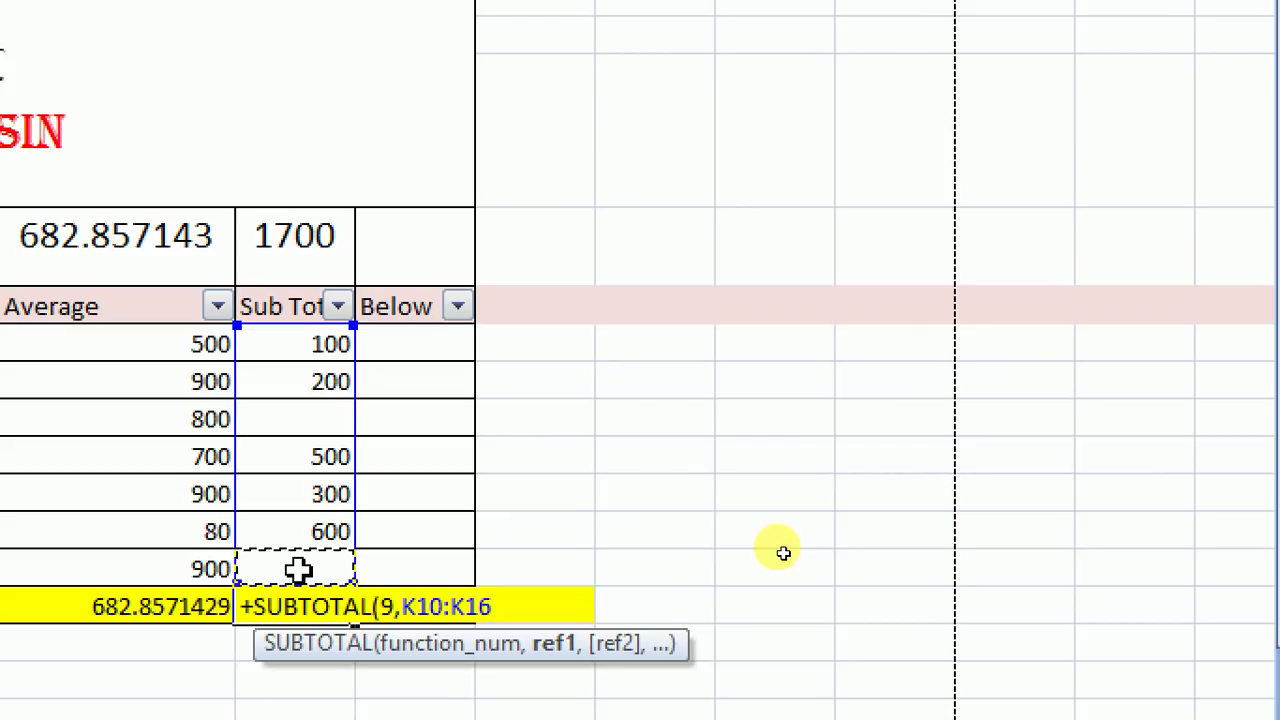
{"action": "type", "text": ")"}
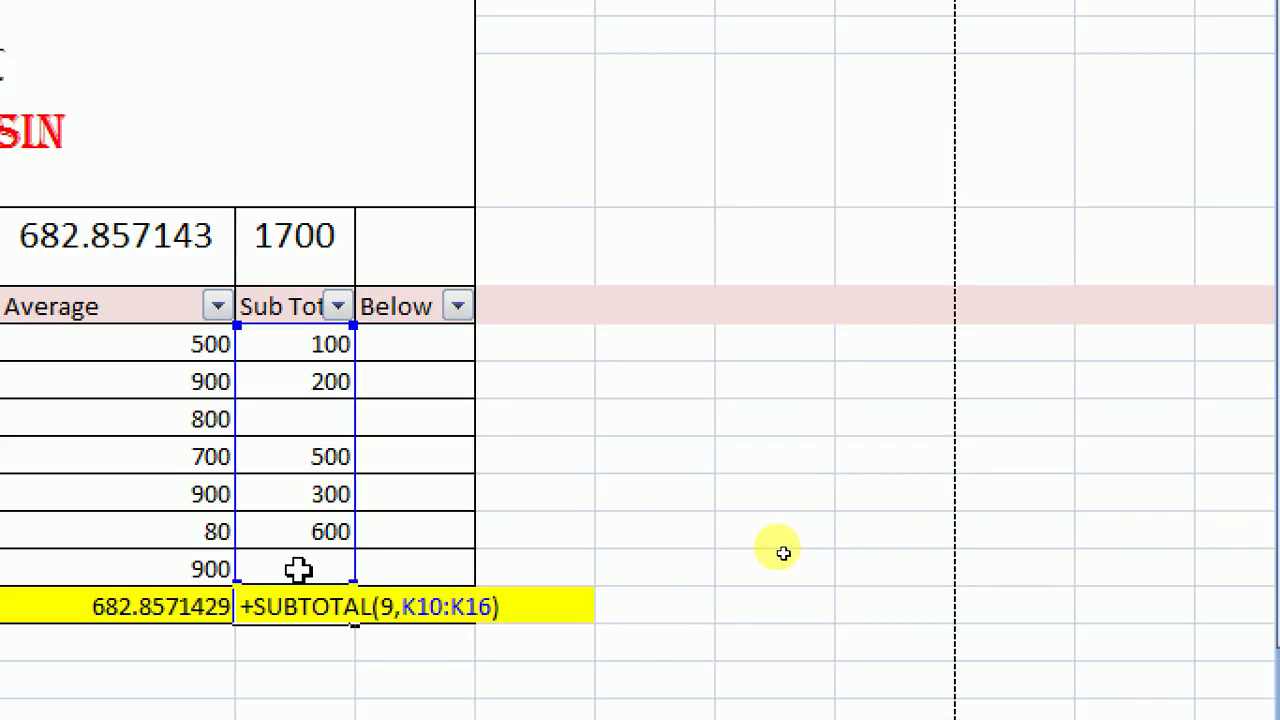
{"action": "key", "text": "Return"}
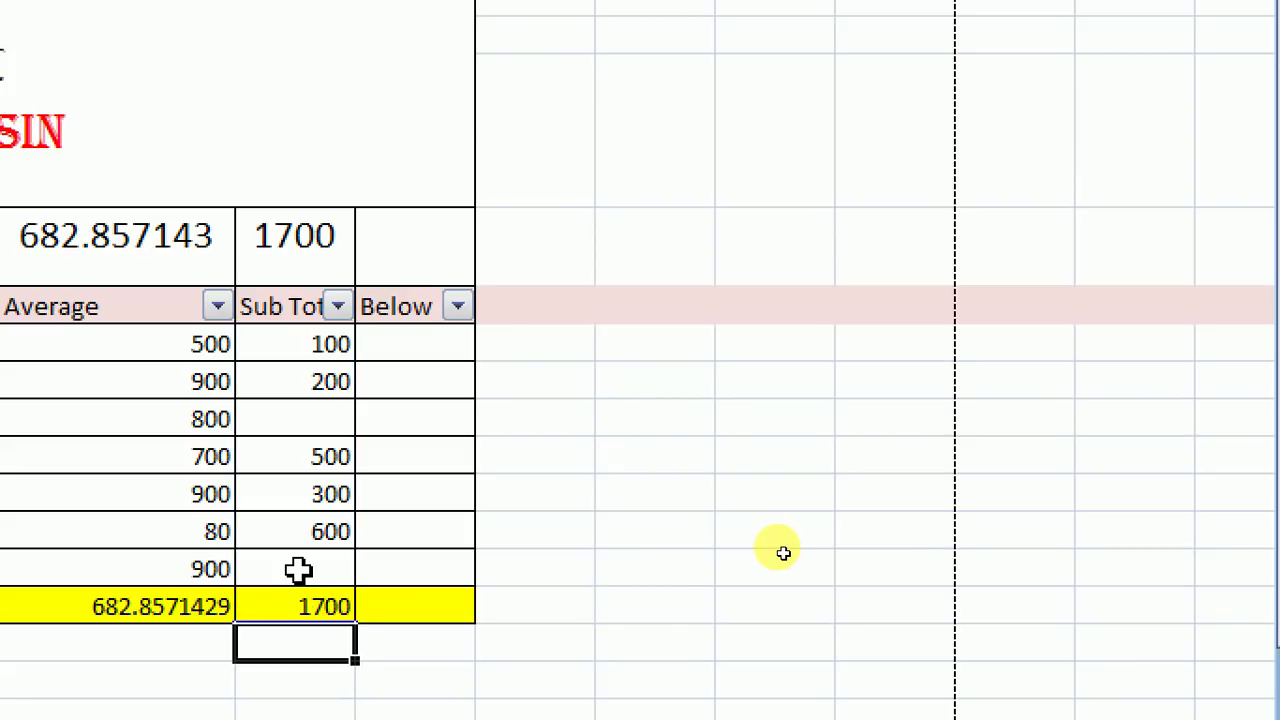
- Replace the Sub Total 600 in K15 with 99 so K8 and K17 read 1199
{"action": "left_click", "coordinate": [320, 524]}
{"action": "type", "text": "-99"}
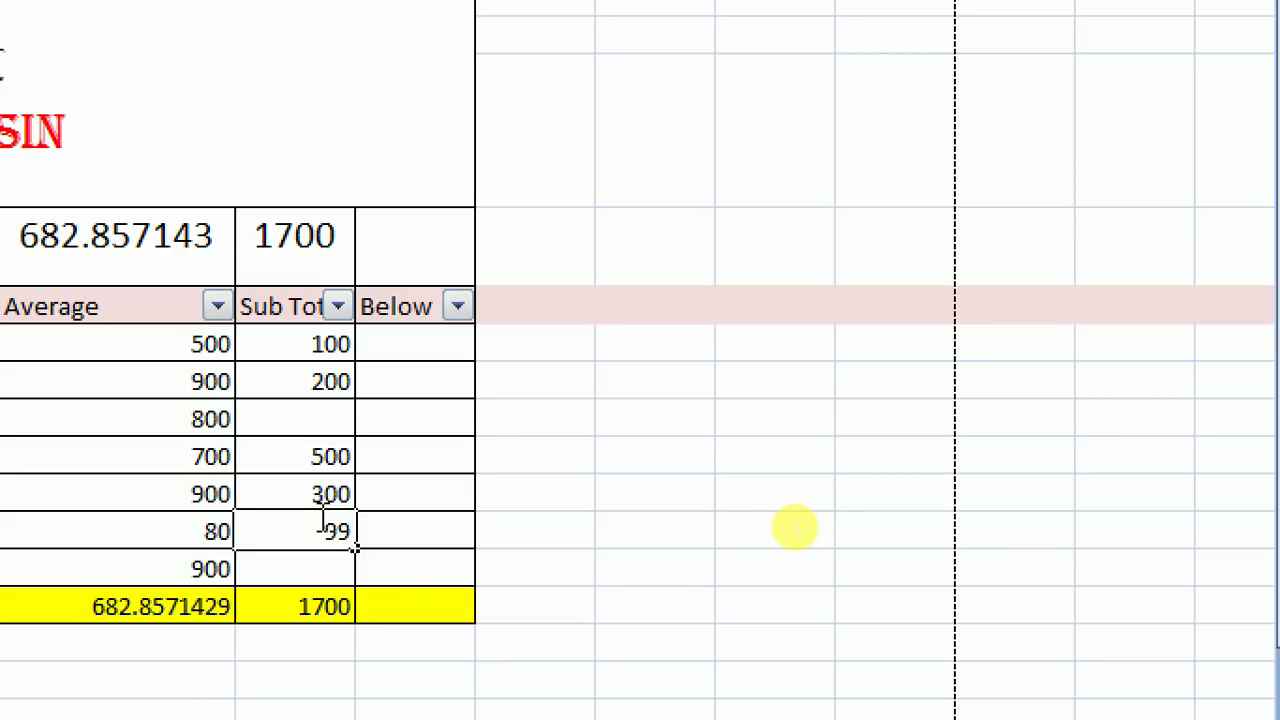
{"action": "key", "text": "Return"}
{"action": "key", "text": "Left"}
{"action": "key", "text": "Down"}
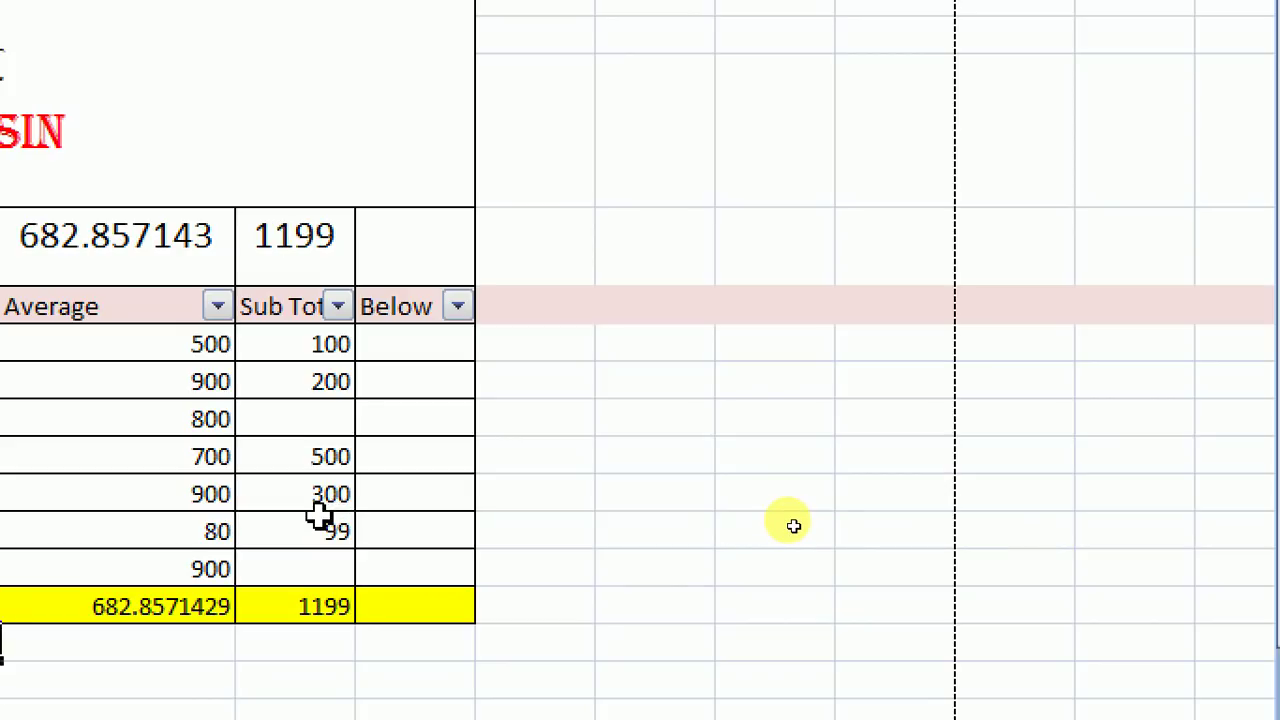
{"action": "key", "text": "Down"}
{"action": "key", "text": "Down"}
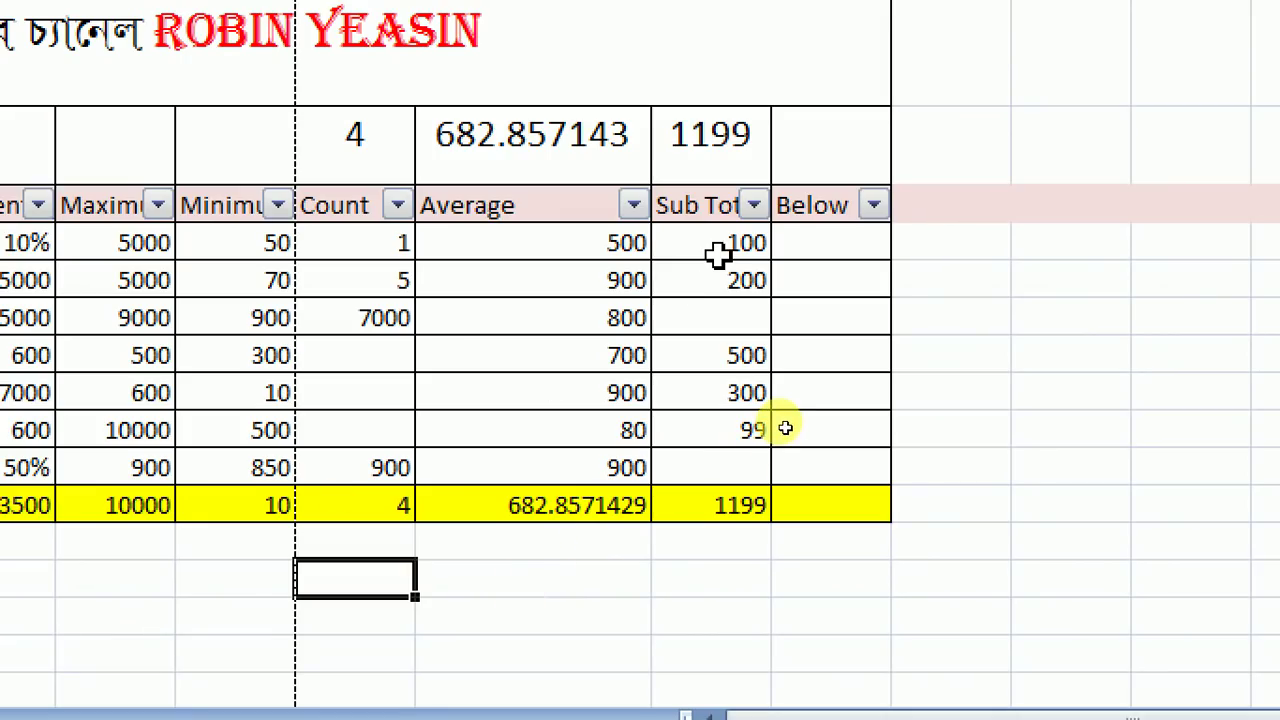
{"action": "left_click", "coordinate": [826, 205]}
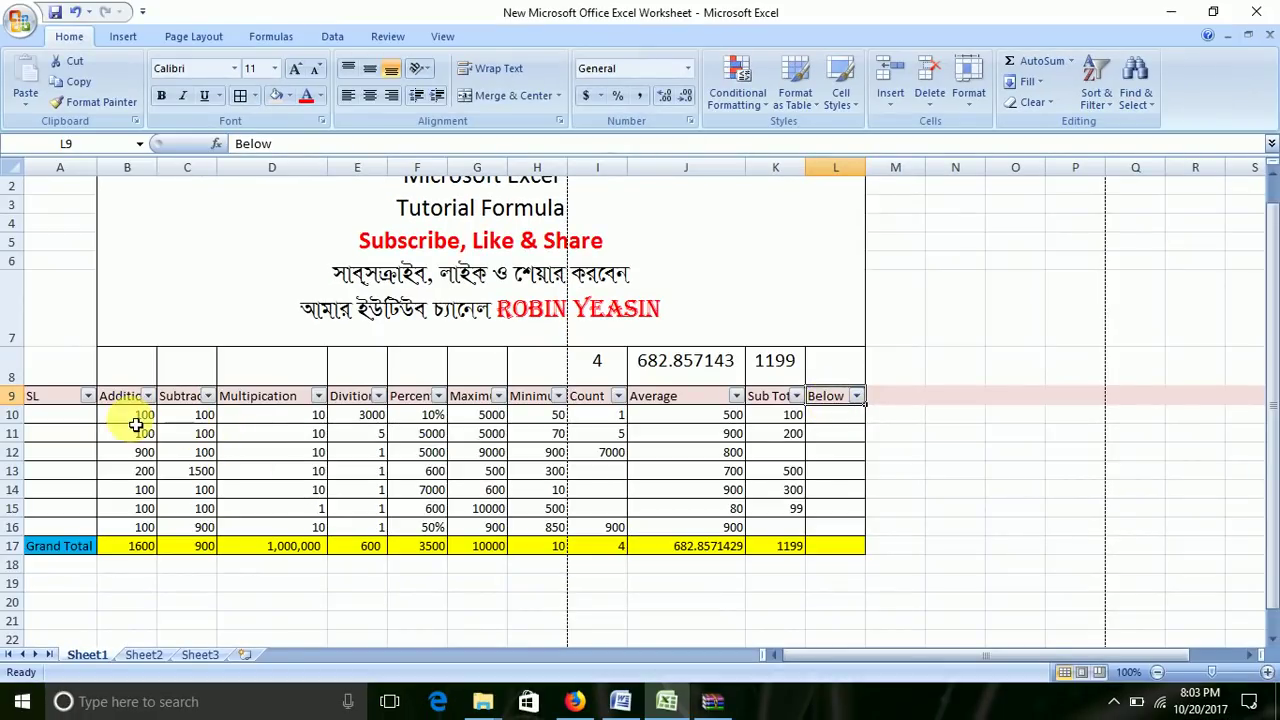
{"action": "left_click", "coordinate": [732, 420]}
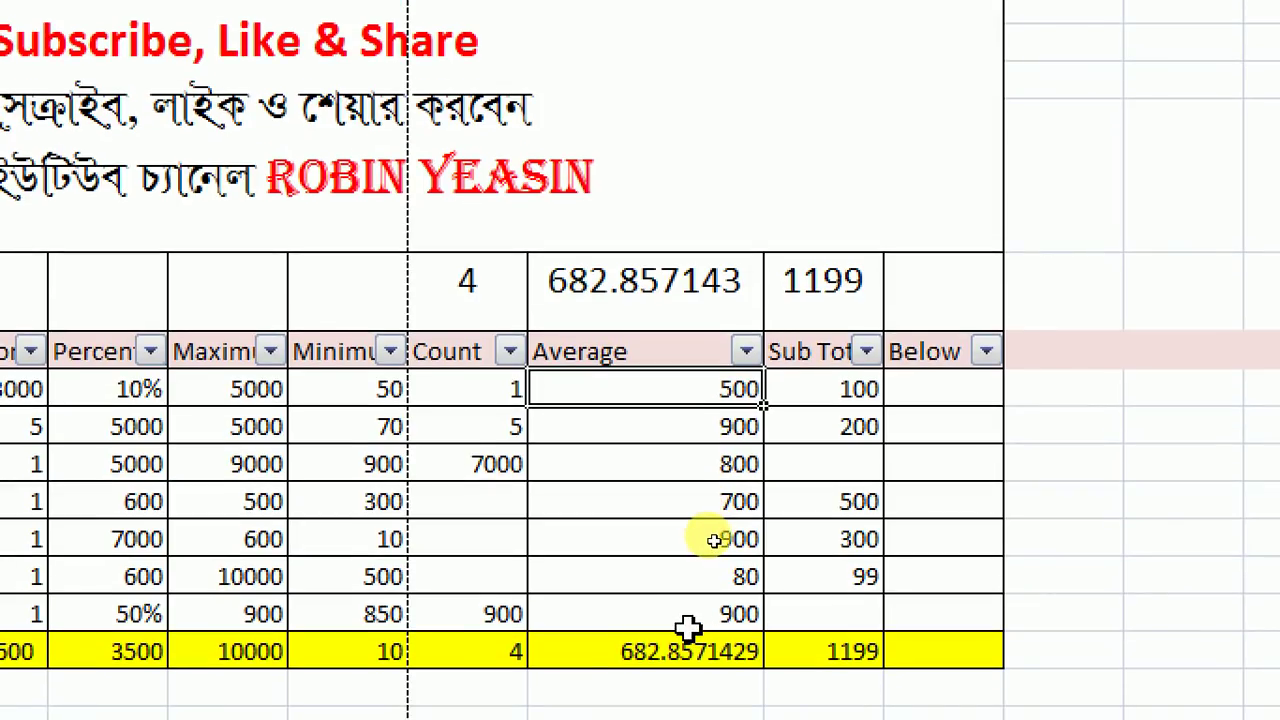
{"action": "left_click_drag", "start_coordinate": [613, 378], "coordinate": [626, 607]}
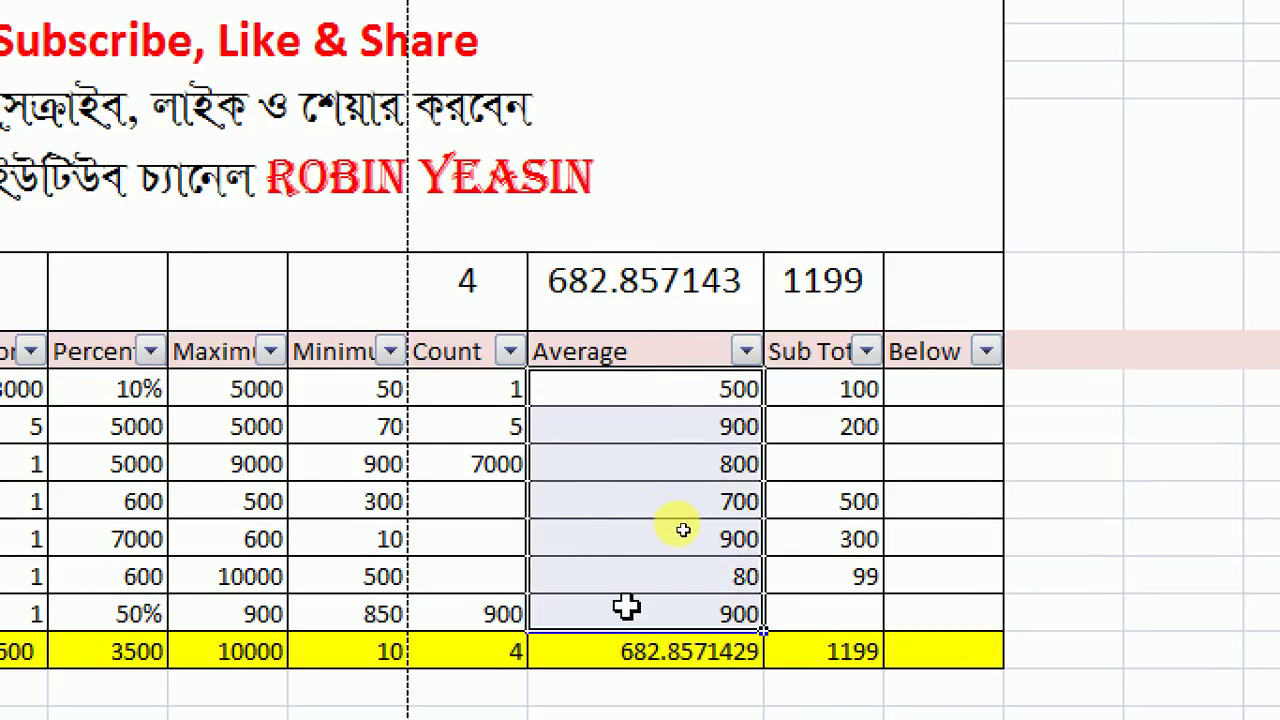
{"action": "left_click_drag", "start_coordinate": [621, 392], "coordinate": [612, 608]}
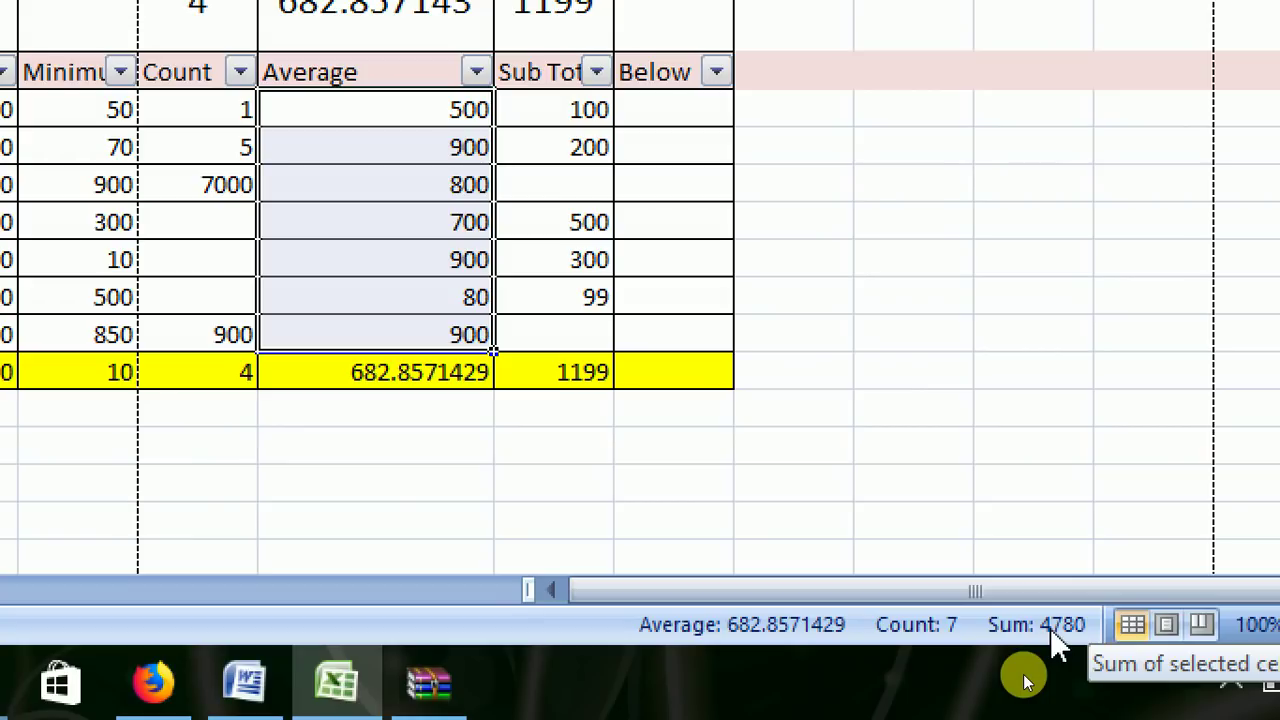
{"action": "left_click", "coordinate": [580, 145]}
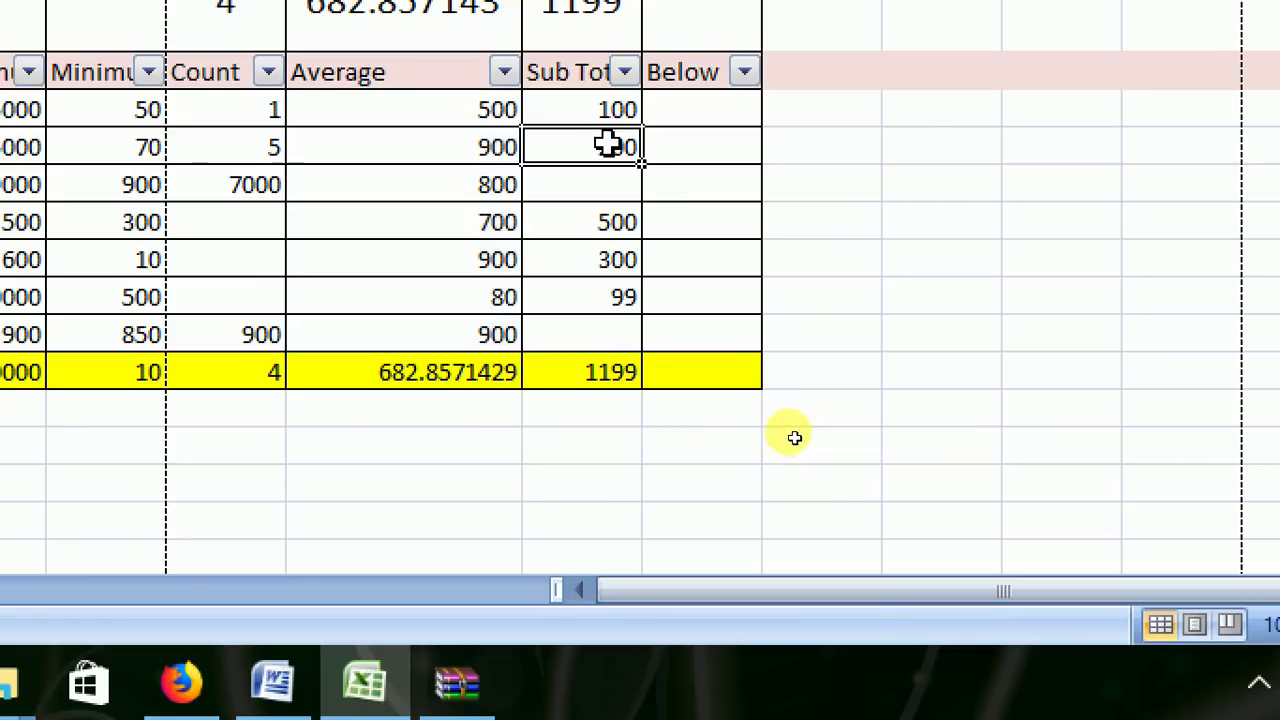
{"action": "left_click_drag", "start_coordinate": [606, 103], "coordinate": [613, 348]}
{"action": "left_click", "coordinate": [572, 107]}
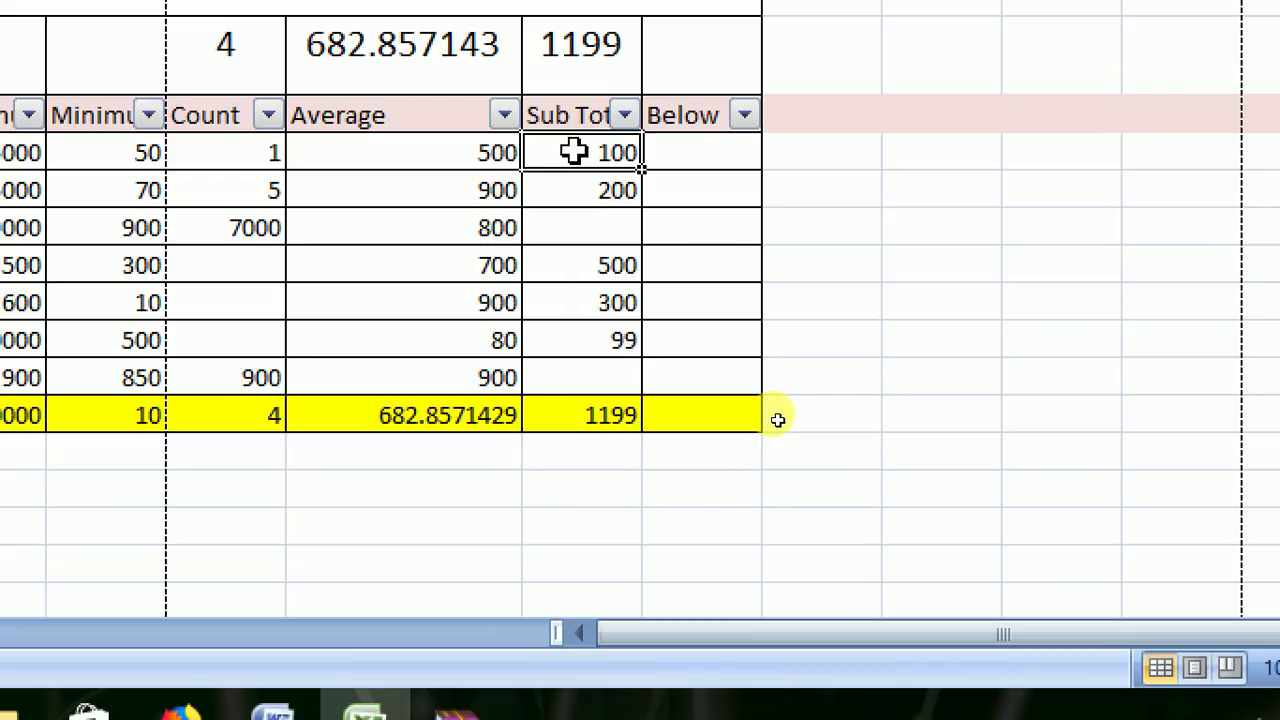
{"action": "left_click_drag", "start_coordinate": [573, 151], "coordinate": [588, 358]}
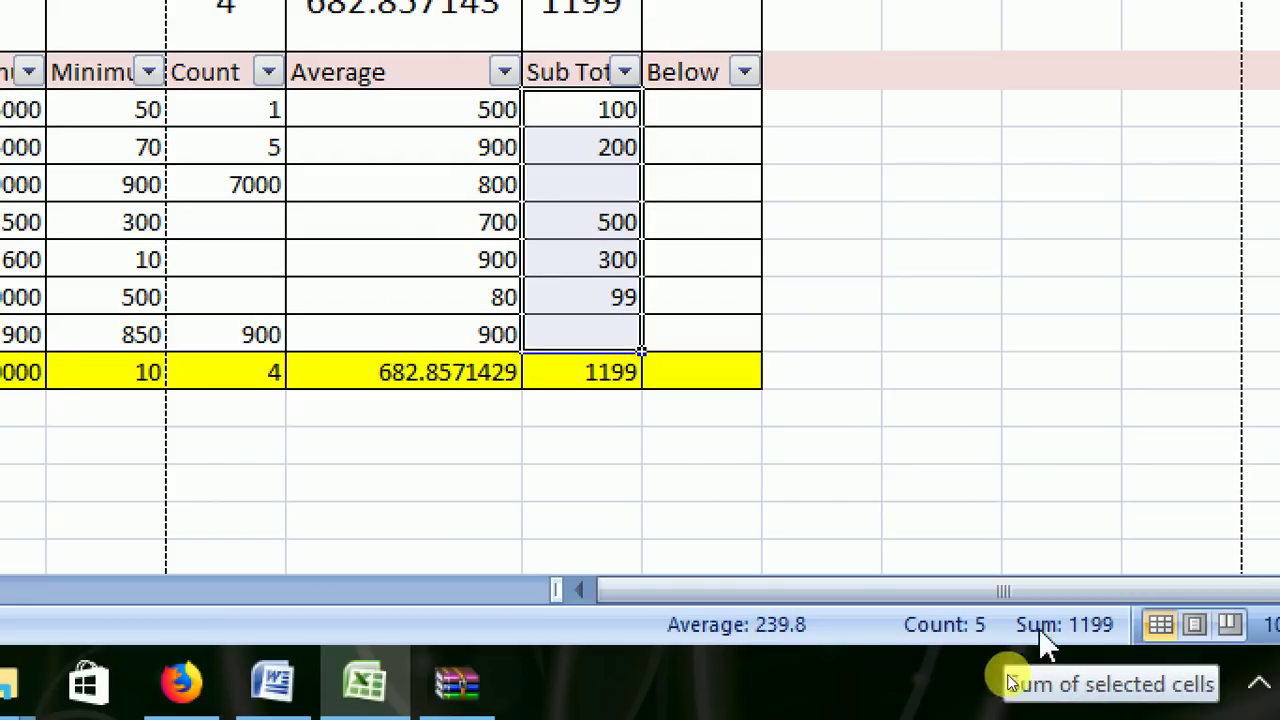
- Enter 500 in K16 and 60 in K12, then select K10:K16 to confirm Sum 1759
{"action": "left_click", "coordinate": [553, 337]}
{"action": "type", "text": "500"}
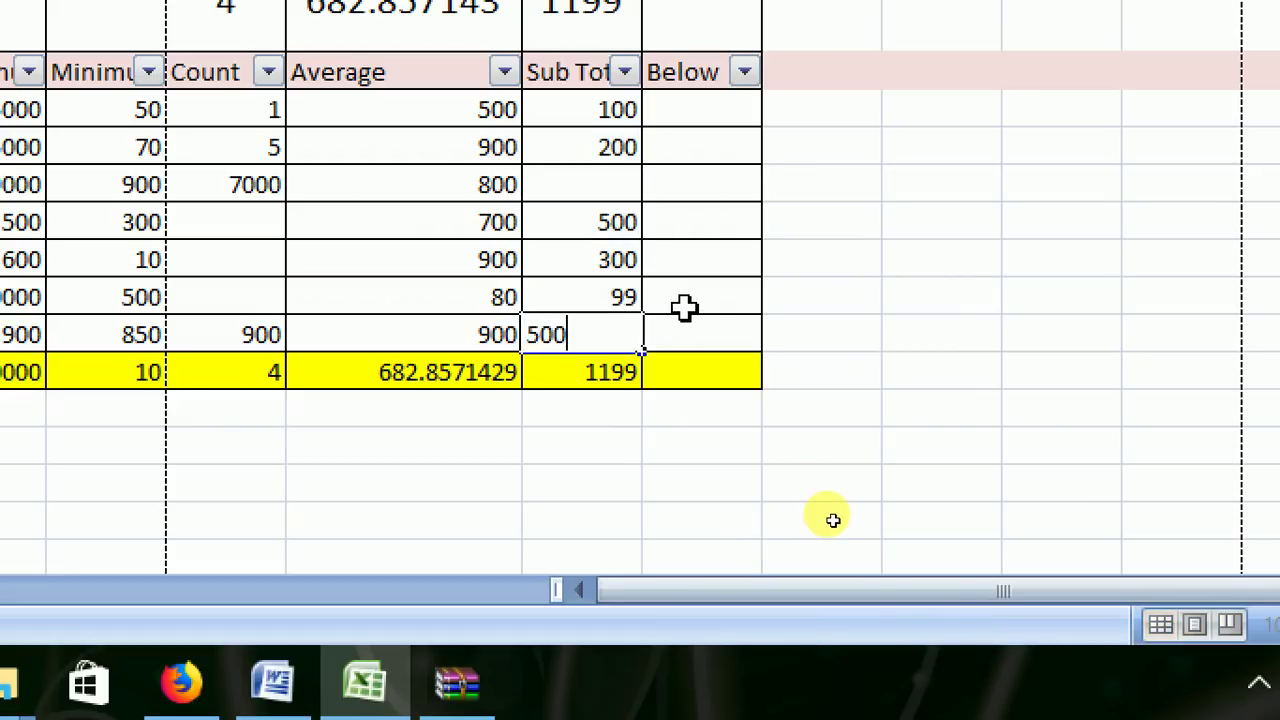
{"action": "key", "text": "ctrl+Return"}
{"action": "key", "text": "Up"}
{"action": "key", "text": "Up"}
{"action": "key", "text": "Up"}
{"action": "key", "text": "Up"}
{"action": "type", "text": "60"}
{"action": "key", "text": "Tab"}
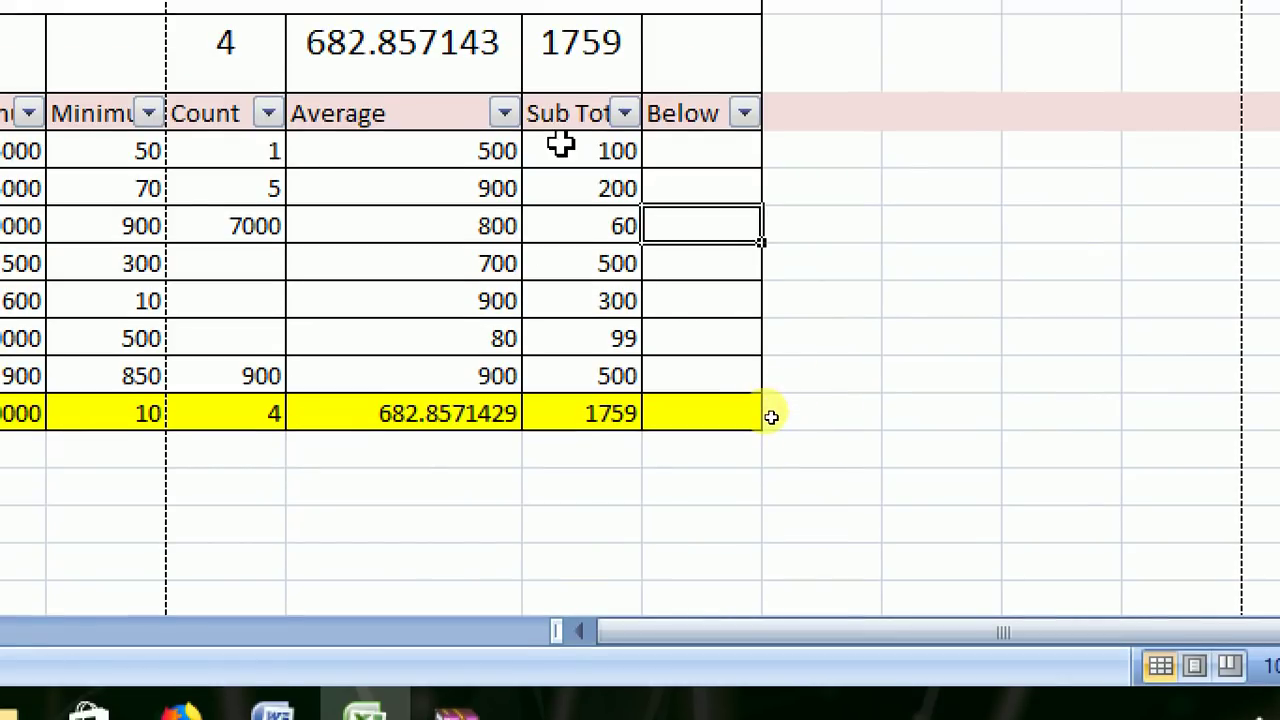
{"action": "left_click", "coordinate": [558, 104]}
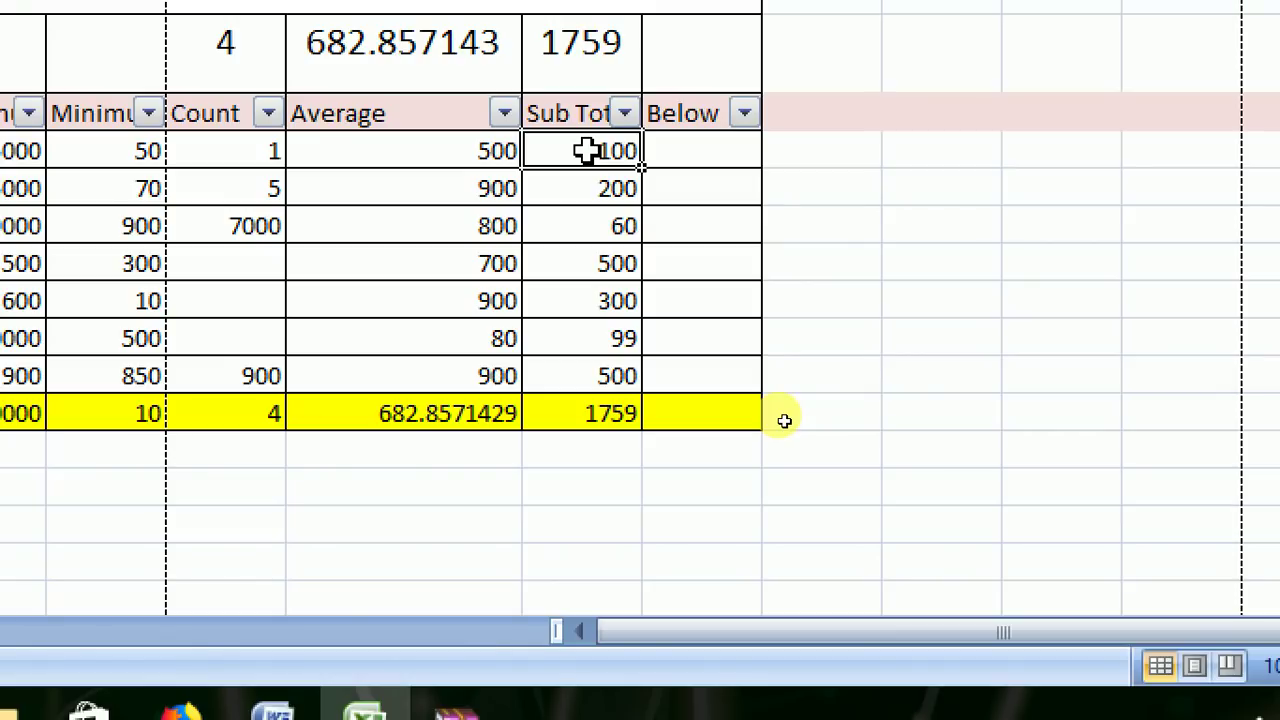
{"action": "left_click_drag", "start_coordinate": [587, 150], "coordinate": [601, 358]}
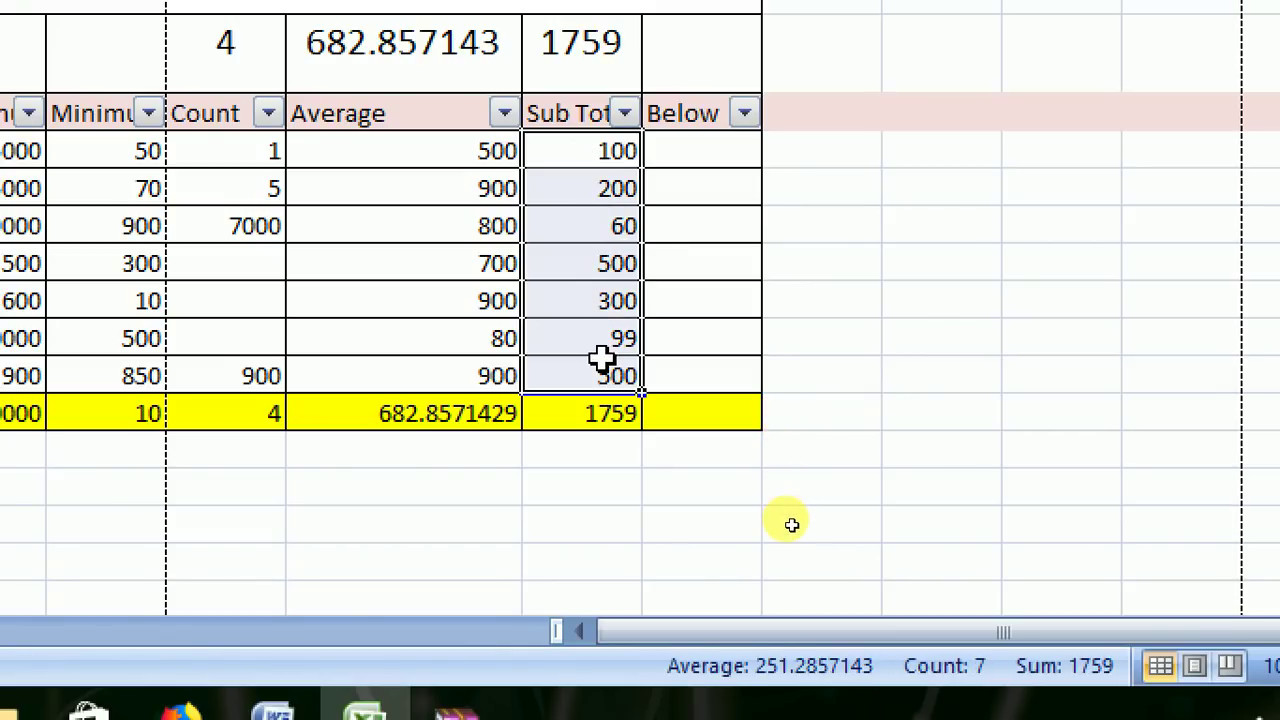